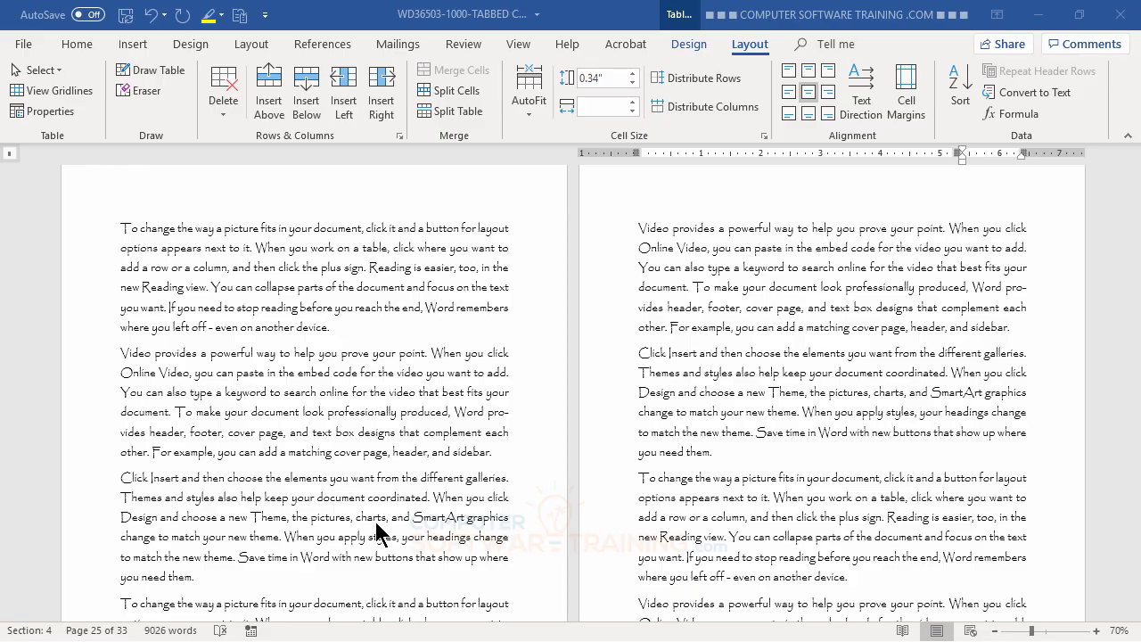
# Insert a clustered column chart before the first "Video provides" paragraph on page 25 and move its data sheet clear of the chart.
pyautogui.click(121, 356)
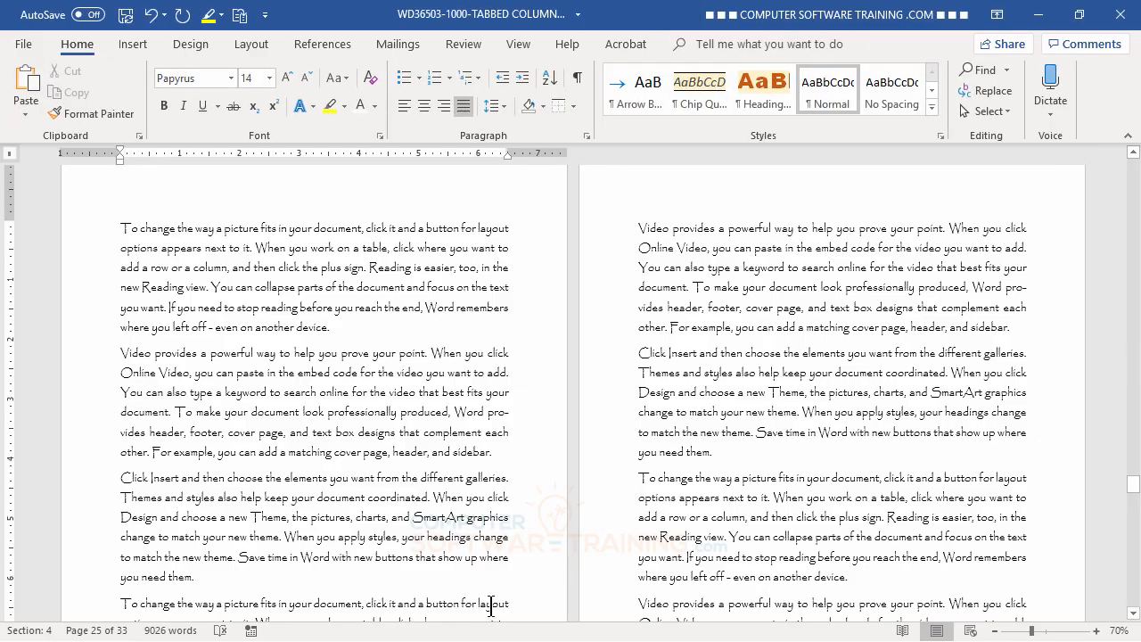
pyautogui.click(134, 46)
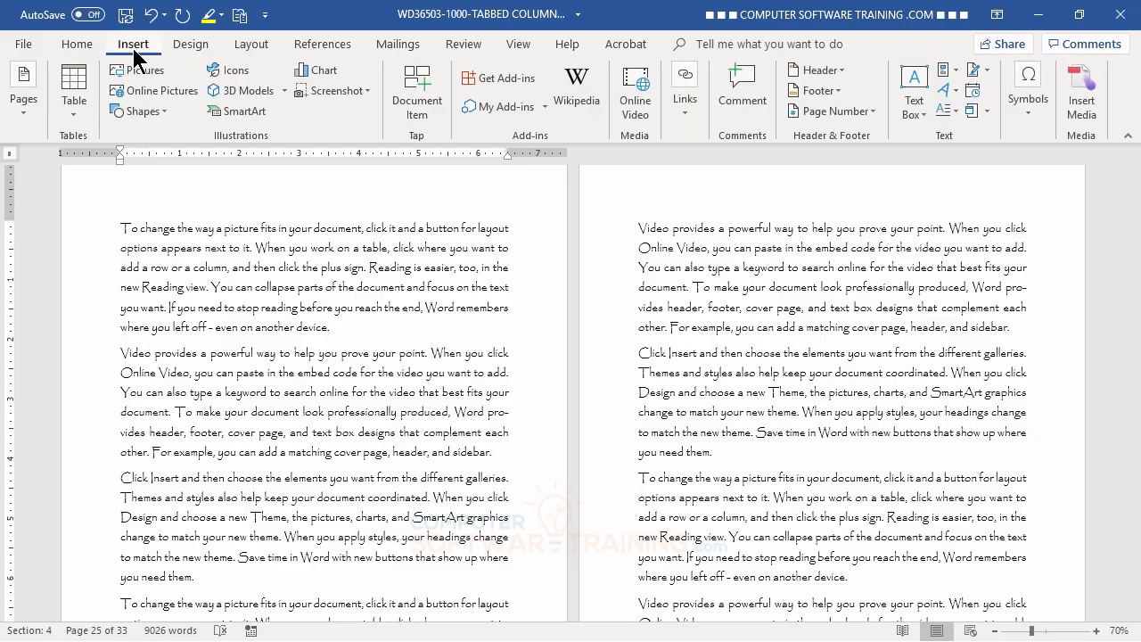
pyautogui.click(316, 78)
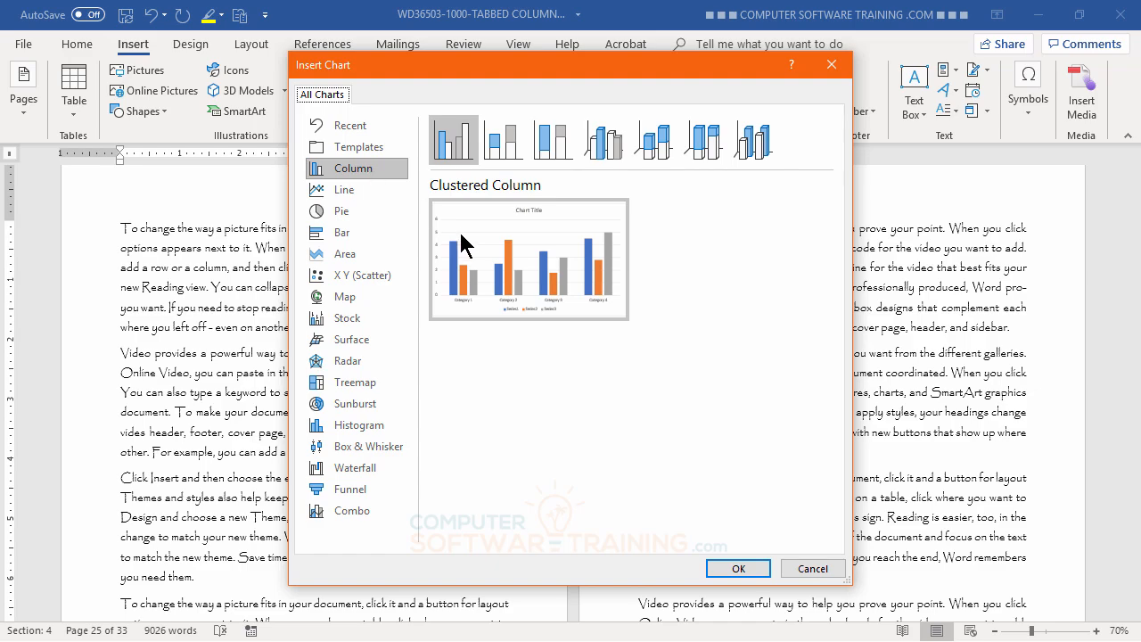
pyautogui.click(739, 569)
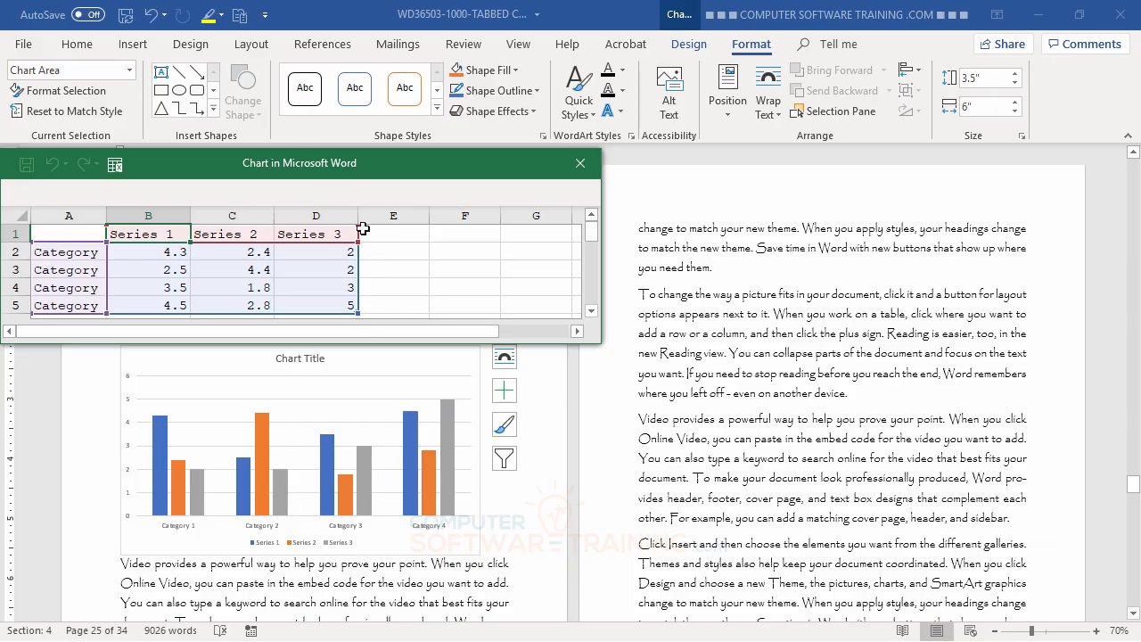
pyautogui.moveTo(319, 164); pyautogui.dragTo(747, 98)
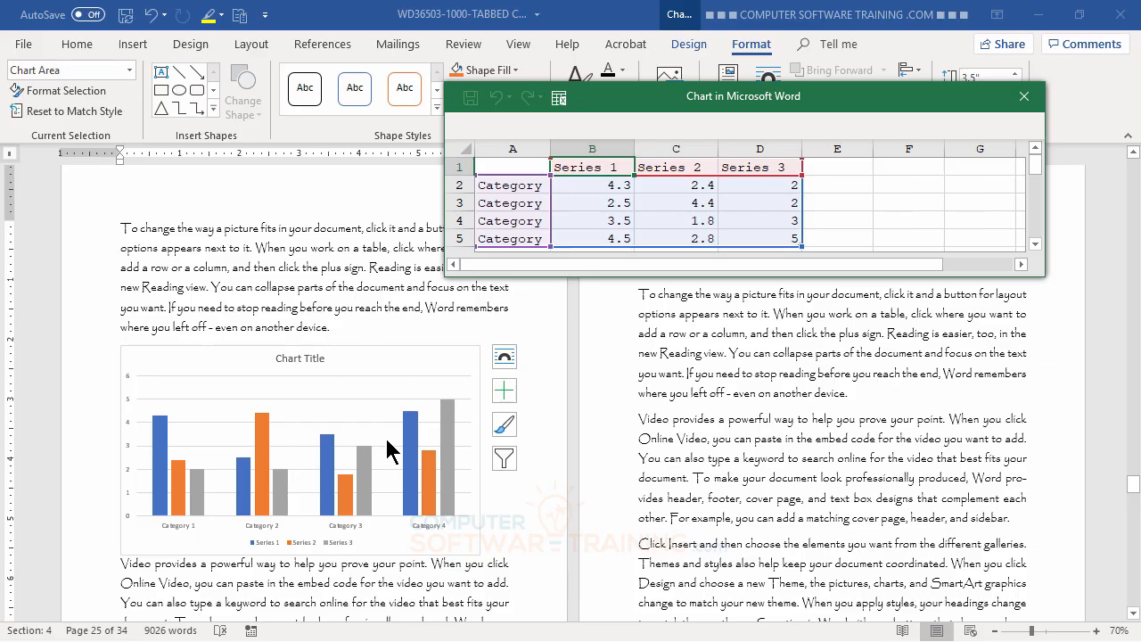
# Rename the four chart categories in the data sheet as North, South, East and West.
pyautogui.click(504, 186)
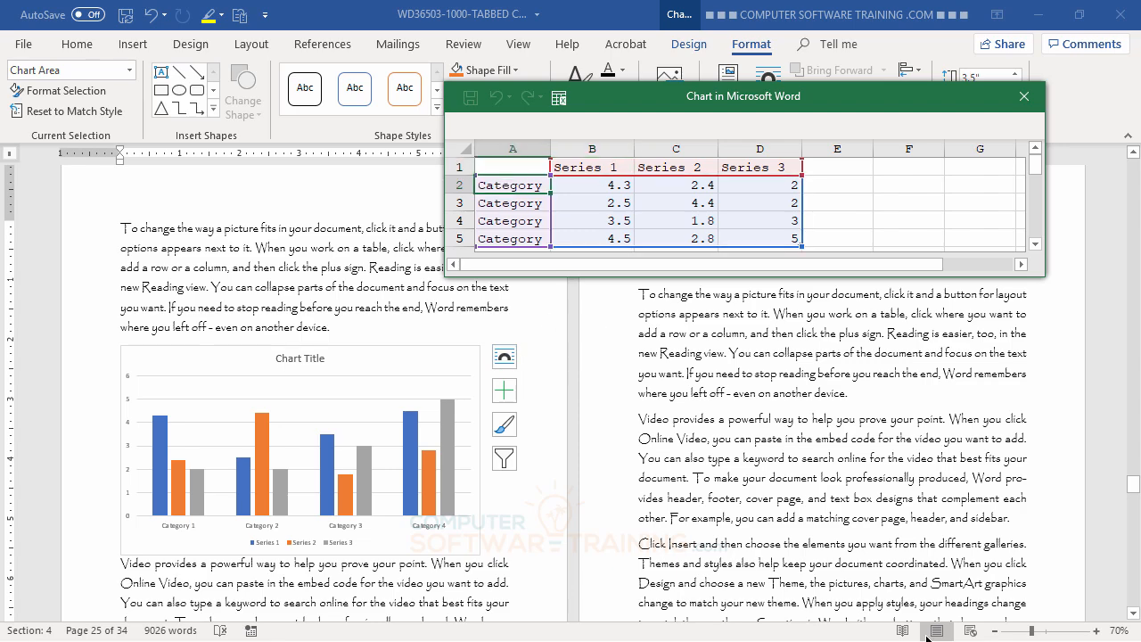
pyautogui.write('North')
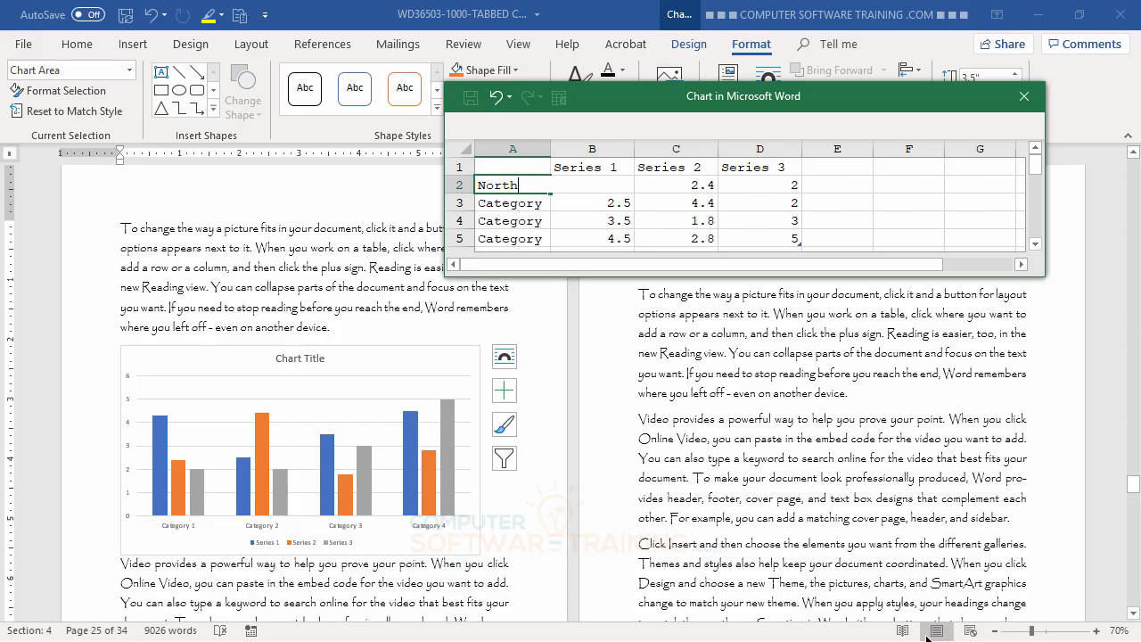
pyautogui.press('Return')
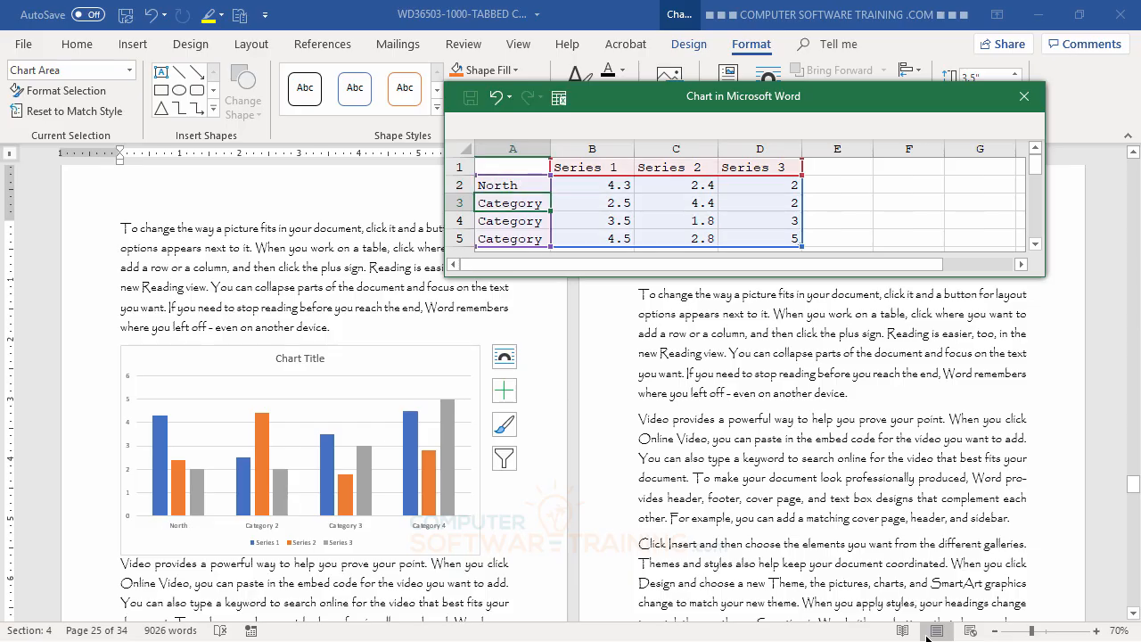
pyautogui.write('South')
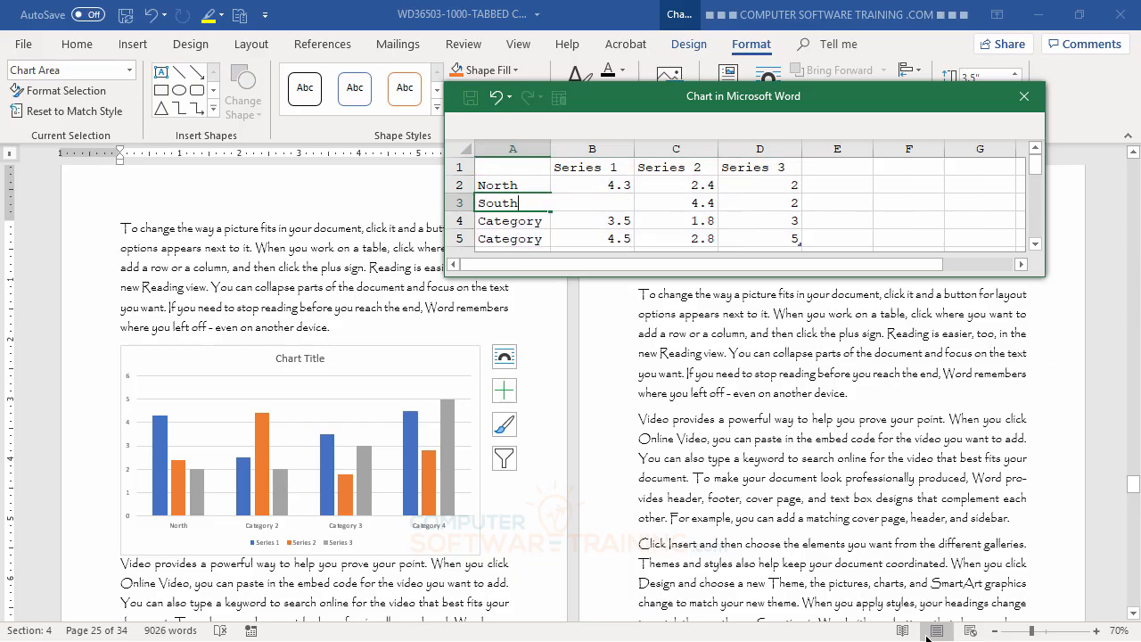
pyautogui.press('Return')
pyautogui.write('Eas')
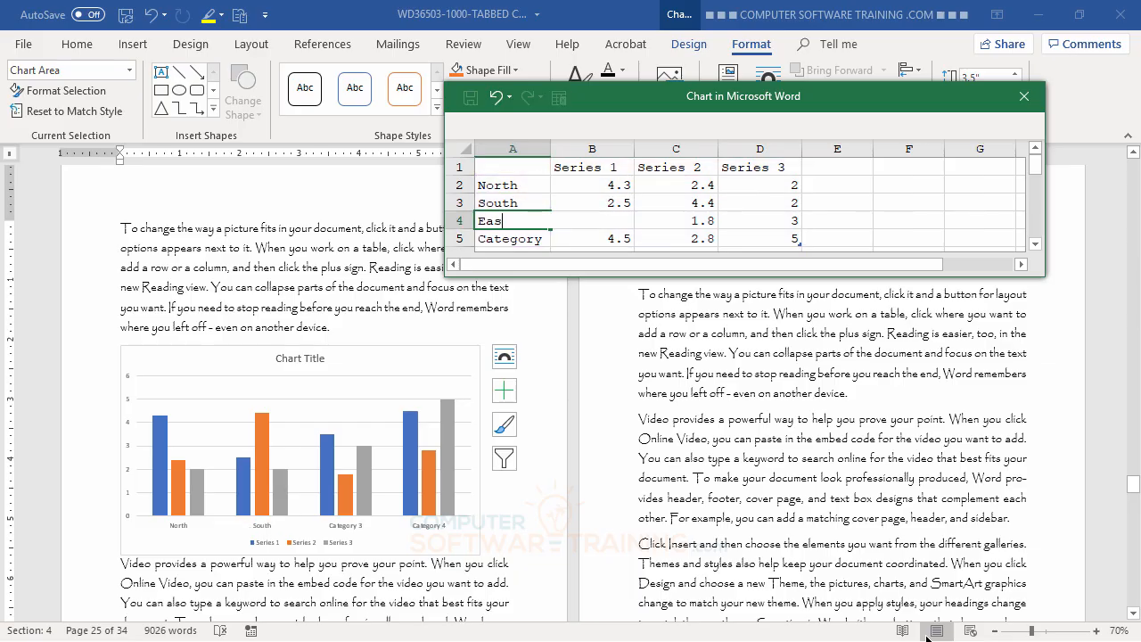
pyautogui.write('t')
pyautogui.press('Return')
pyautogui.write('We')
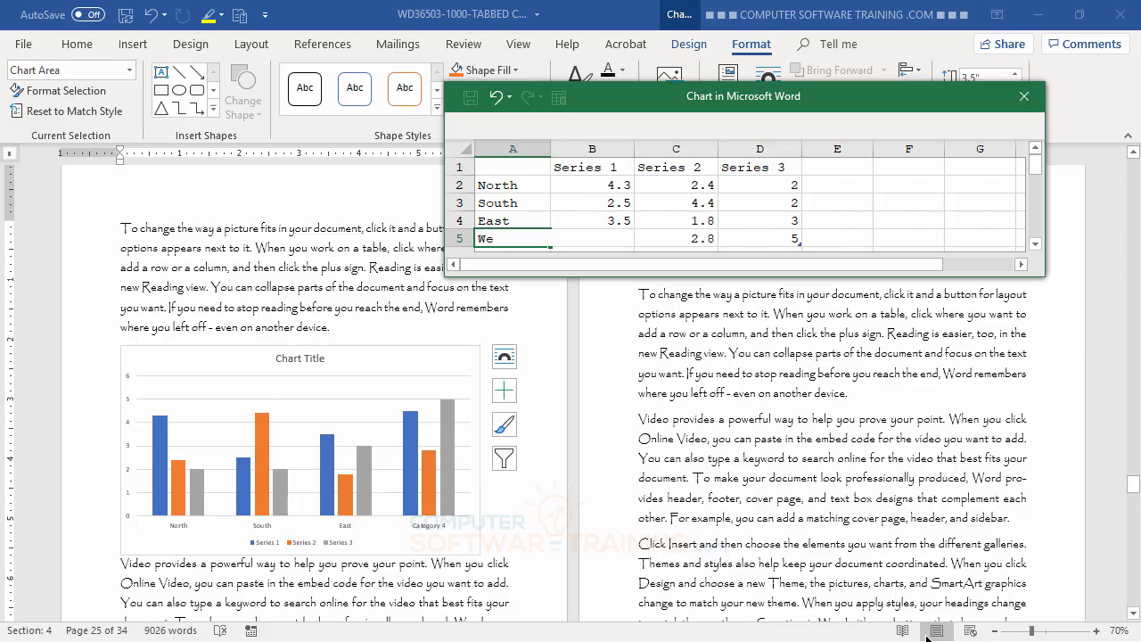
pyautogui.write('st')
pyautogui.press('Return')
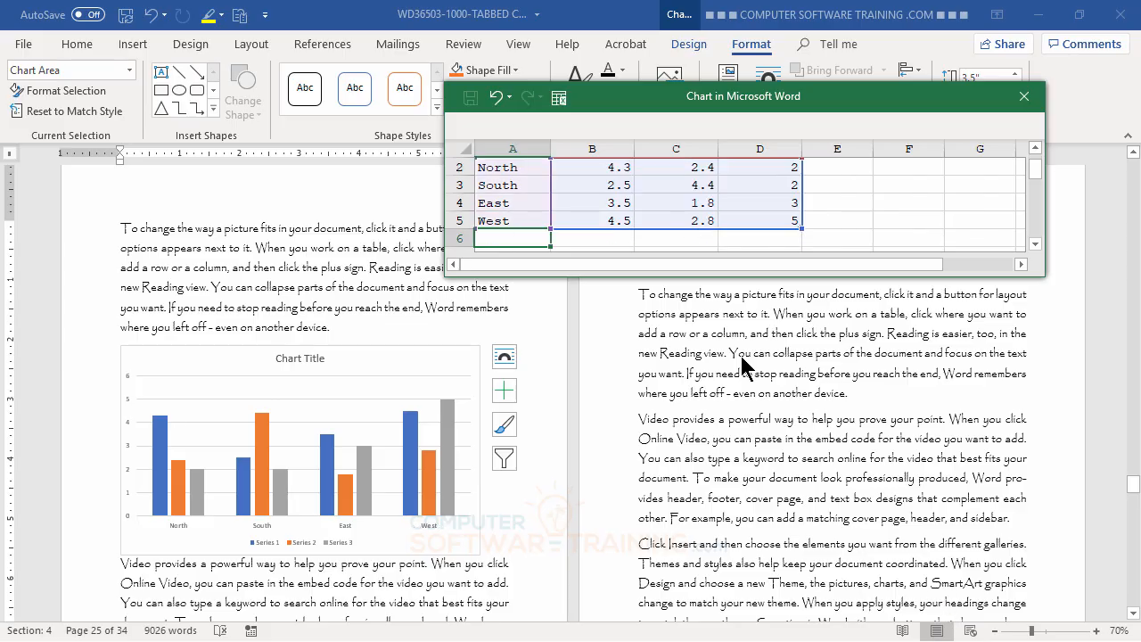
# Rename the three data series in the data sheet's header row as Tampa, Chicago and Lahaina.
pyautogui.scroll(1, 701, 227)
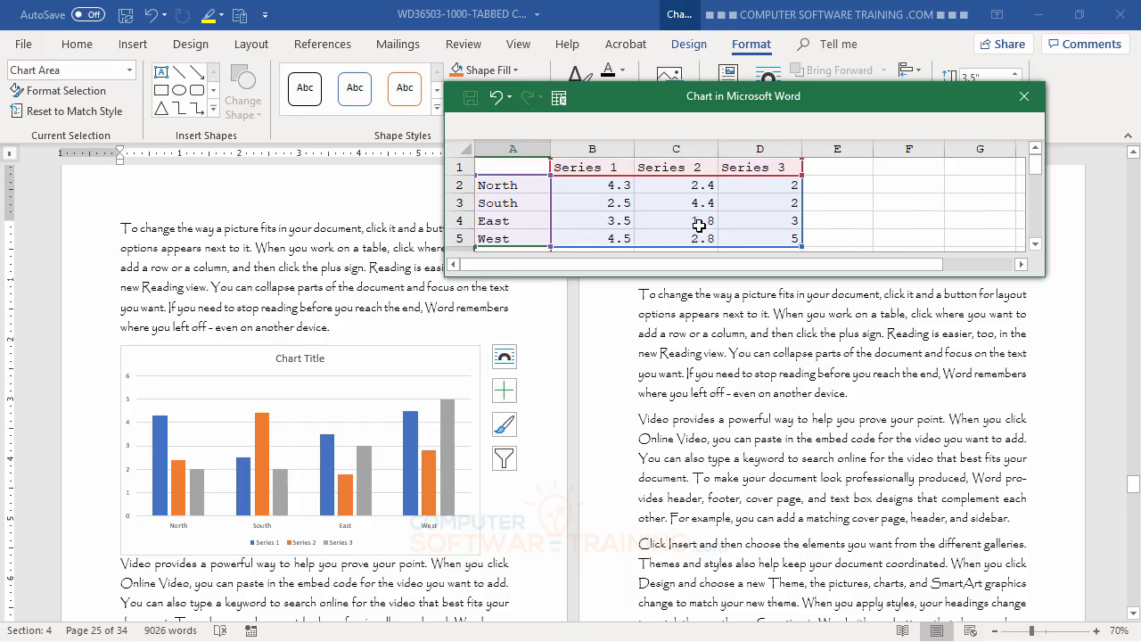
pyautogui.click(588, 166)
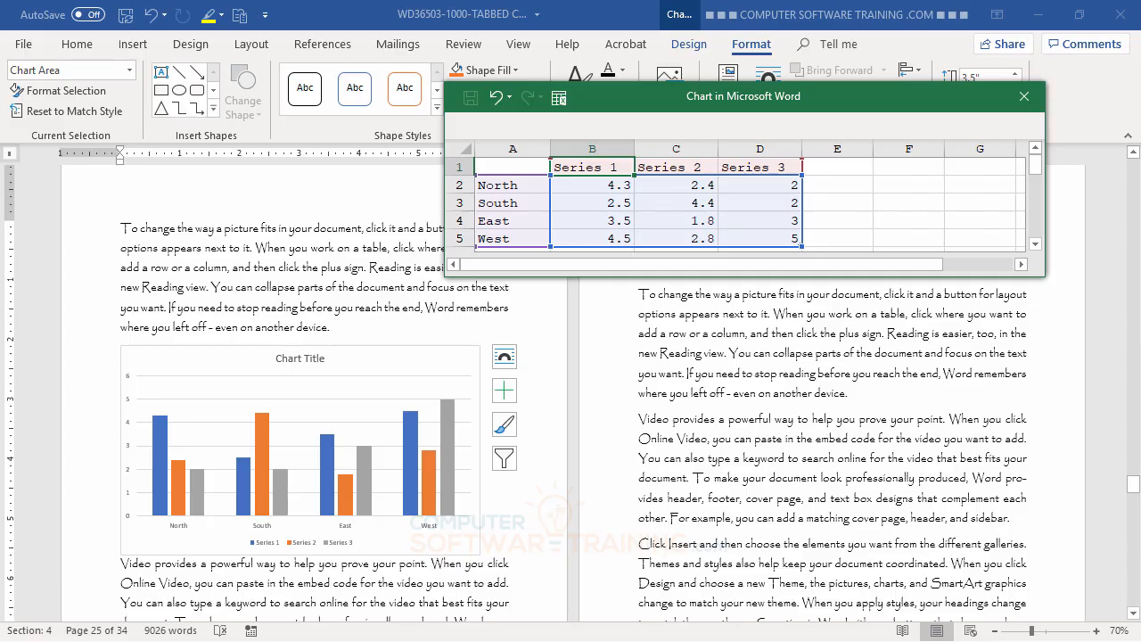
pyautogui.write('Tampa')
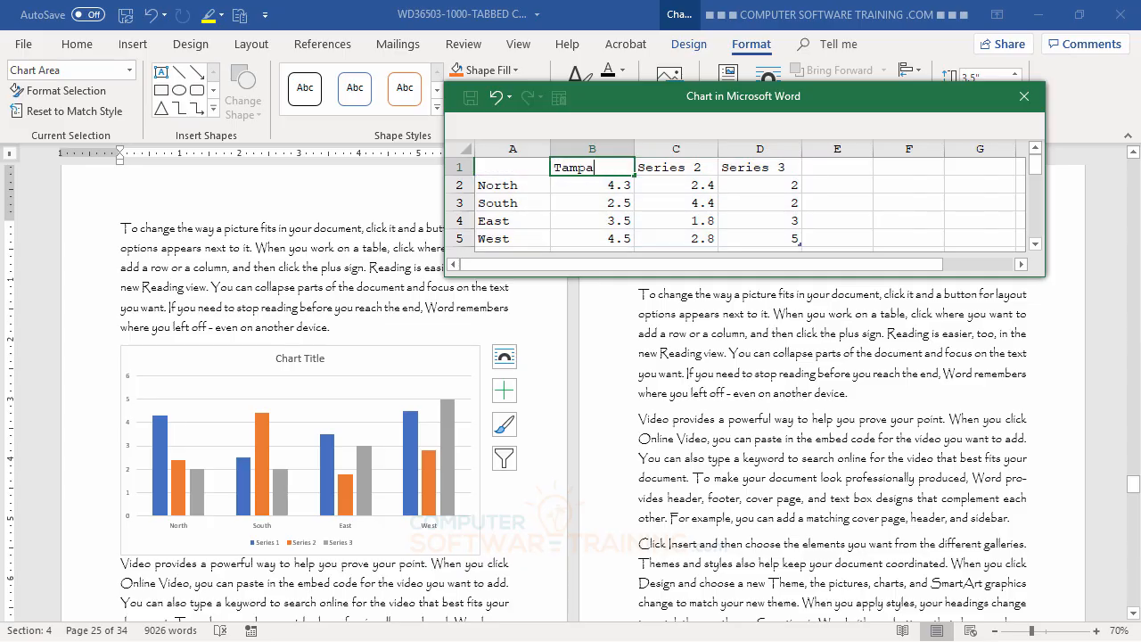
pyautogui.press('Tab')
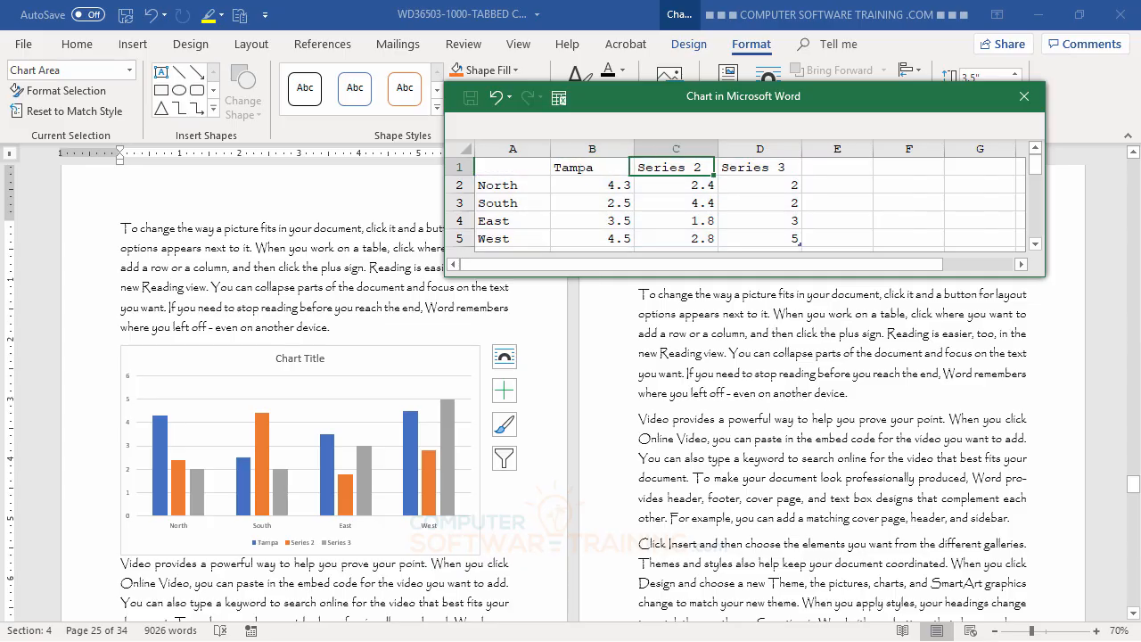
pyautogui.write('Chicago')
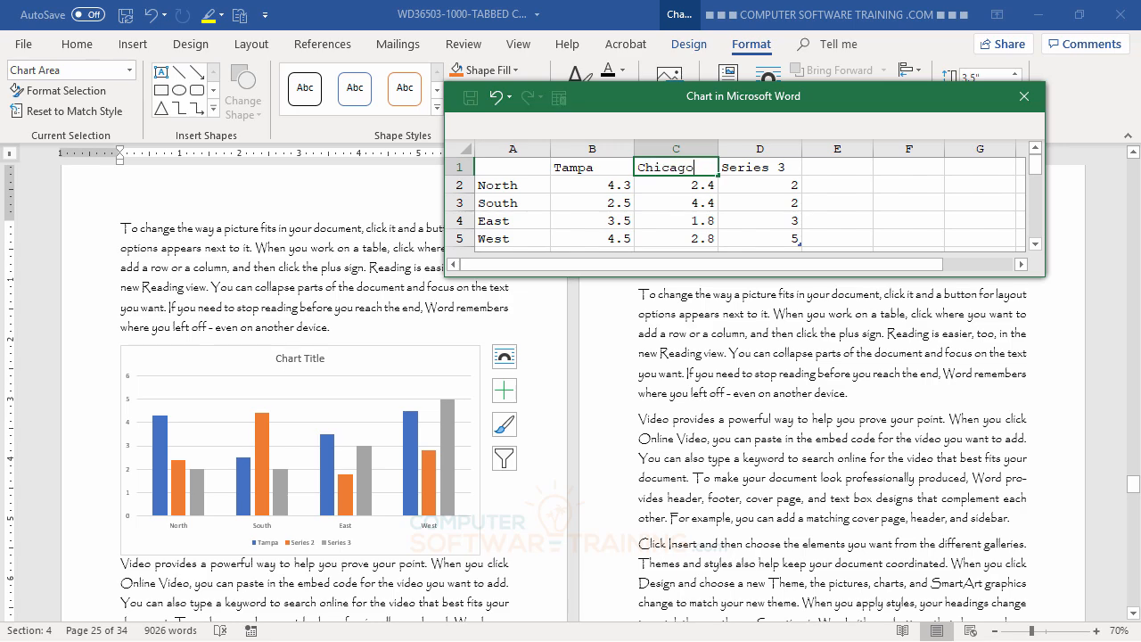
pyautogui.press('Tab')
pyautogui.write('Lahaina')
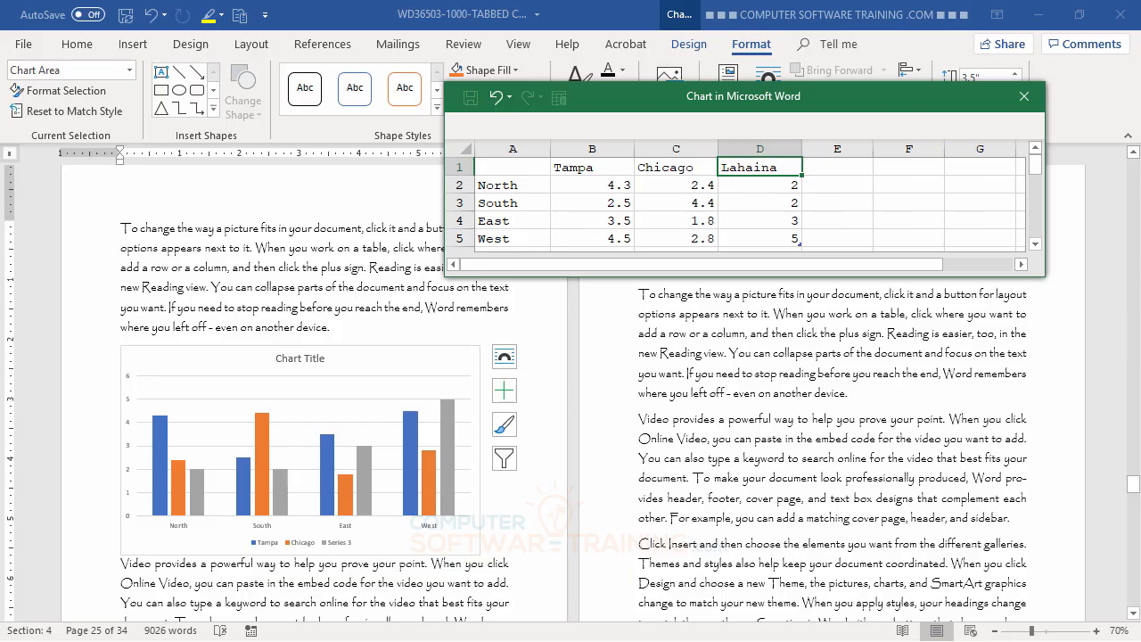
pyautogui.press('Return')
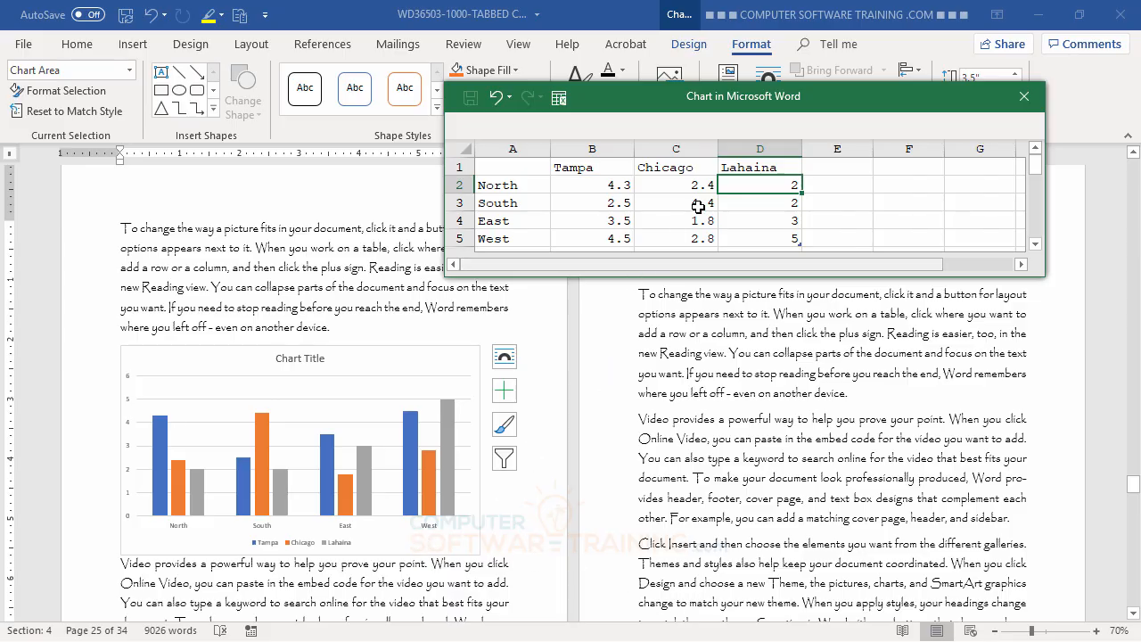
# Add a fourth series named Detroit in column E with values 5, 3, 2 and 4, and close the data sheet.
pyautogui.click(833, 164)
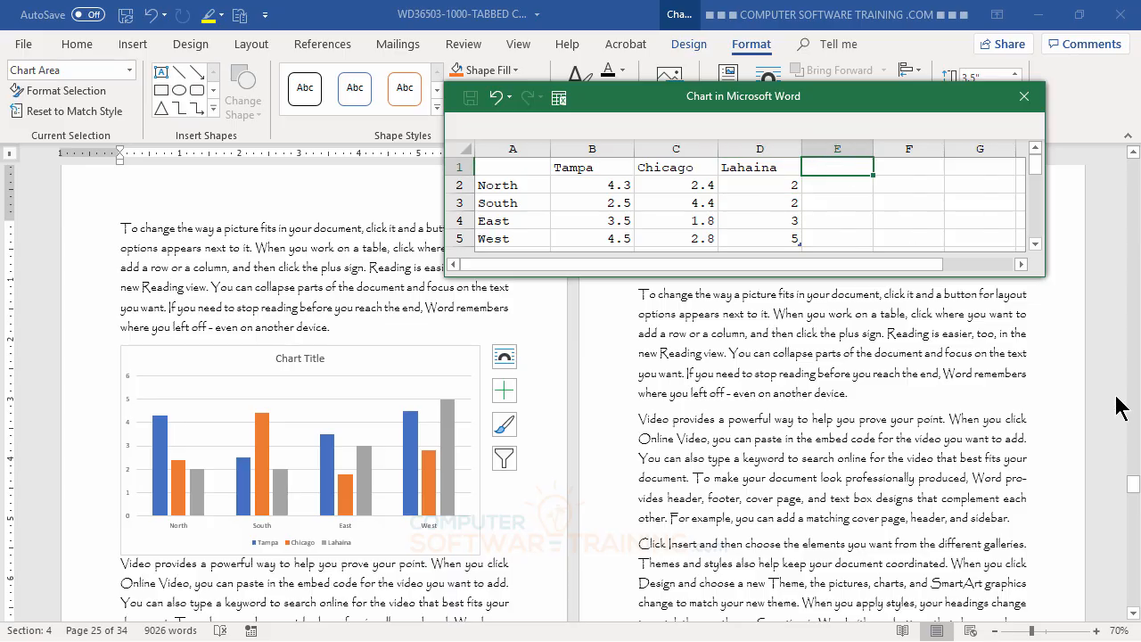
pyautogui.write('Detroit')
pyautogui.press('Return')
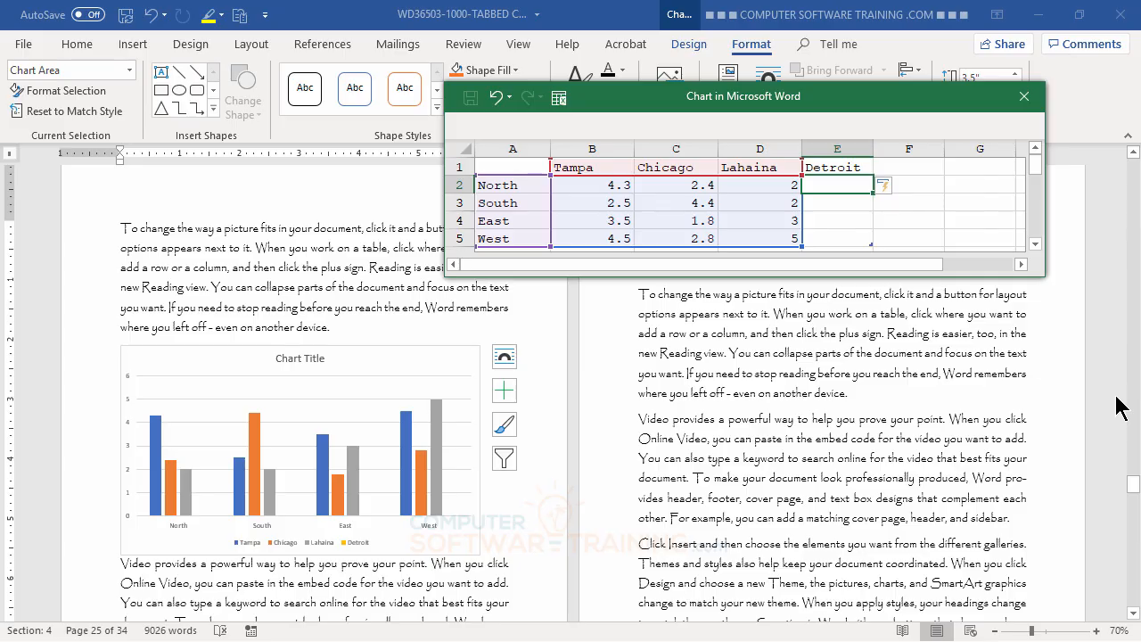
pyautogui.write('5')
pyautogui.press('Return')
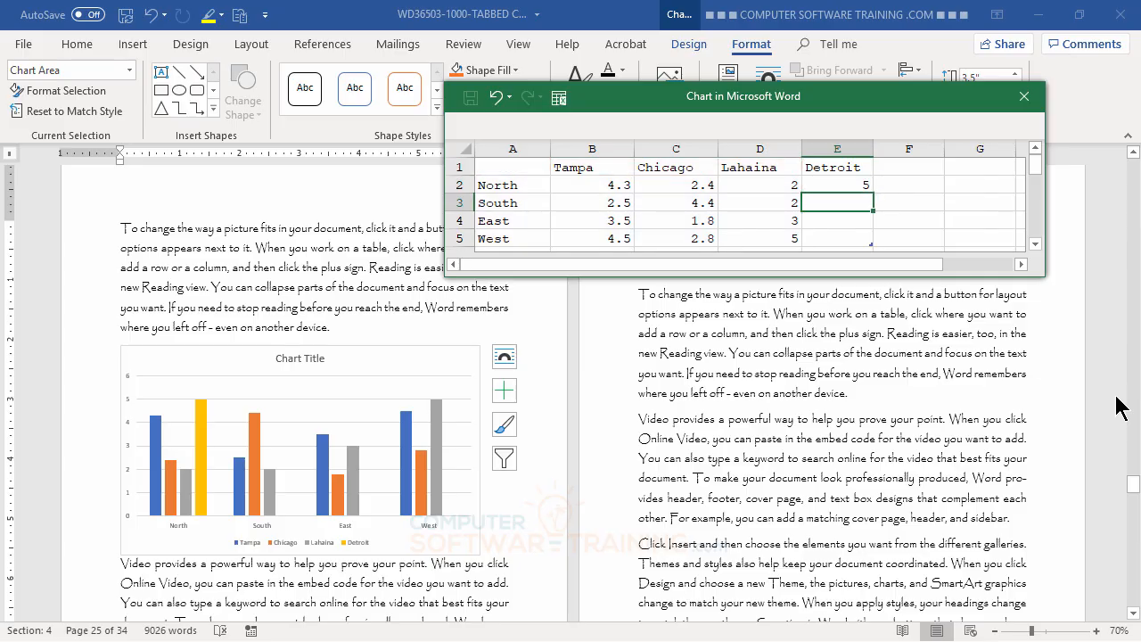
pyautogui.write('3')
pyautogui.press('Return')
pyautogui.write('2')
pyautogui.press('Return')
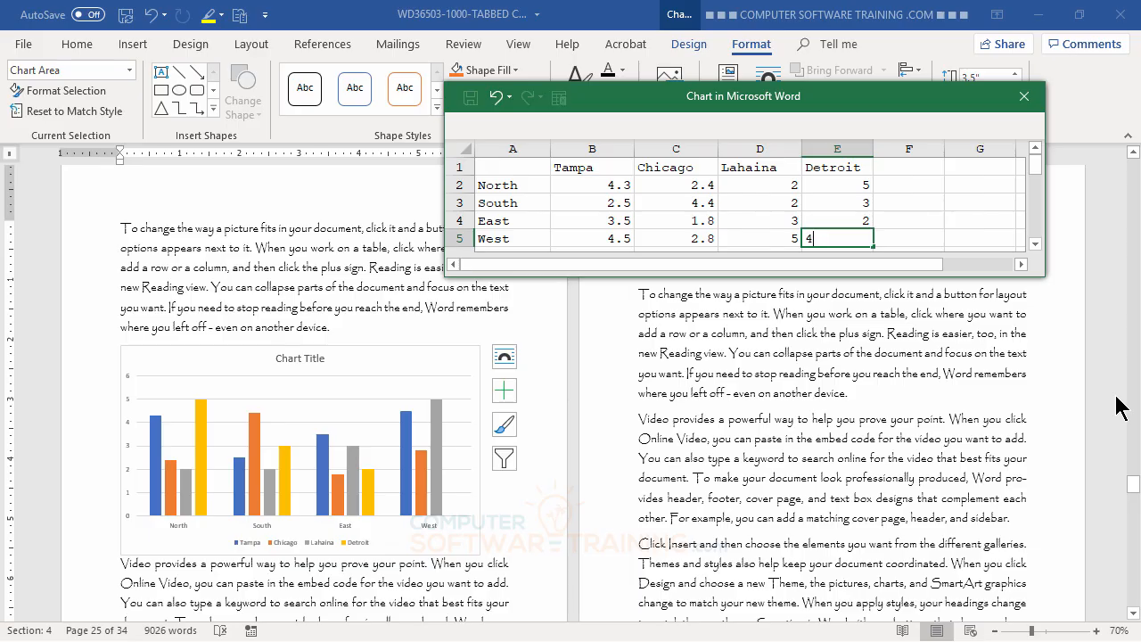
pyautogui.press('Return')
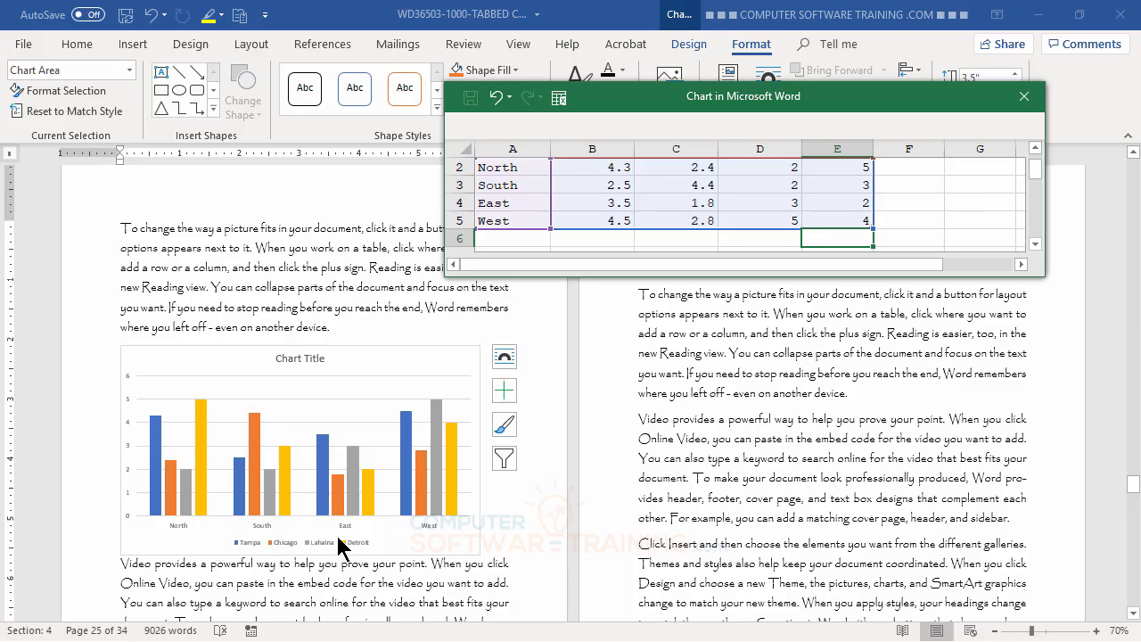
pyautogui.scroll(1, 635, 259)
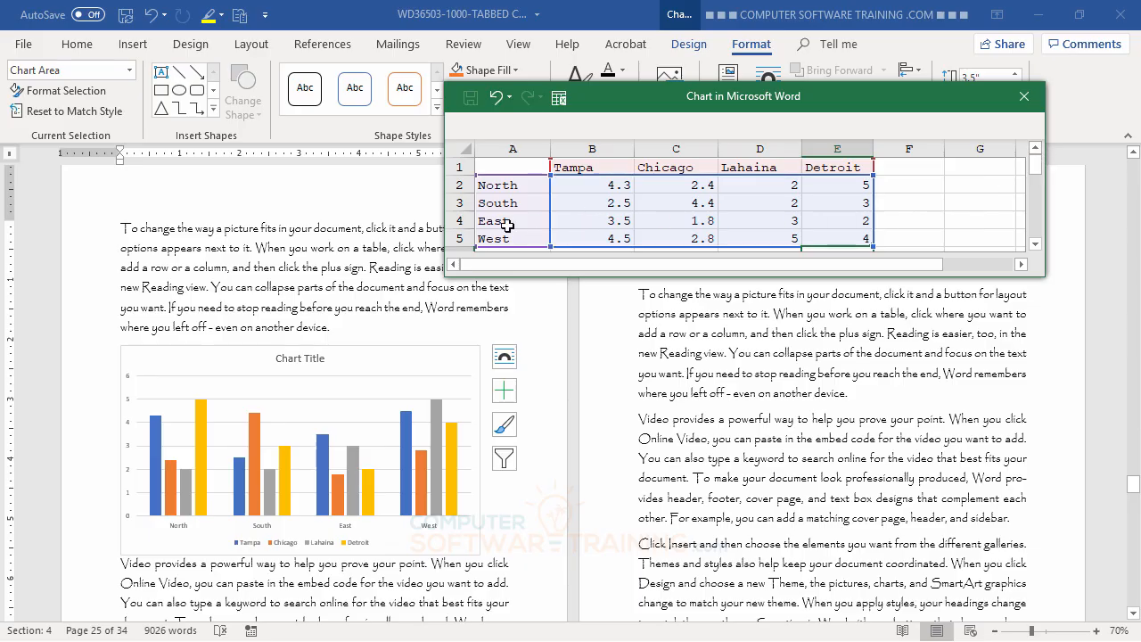
pyautogui.click(1025, 99)
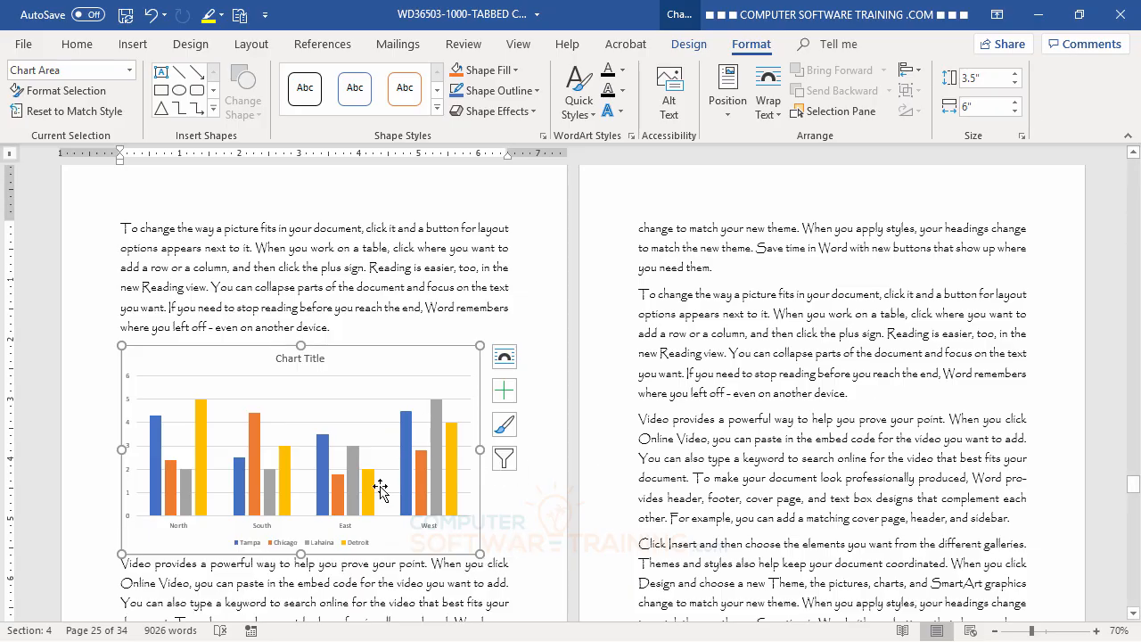
# Replace the chart's placeholder title with "World Wide Sales 2025".
pyautogui.click(313, 362)
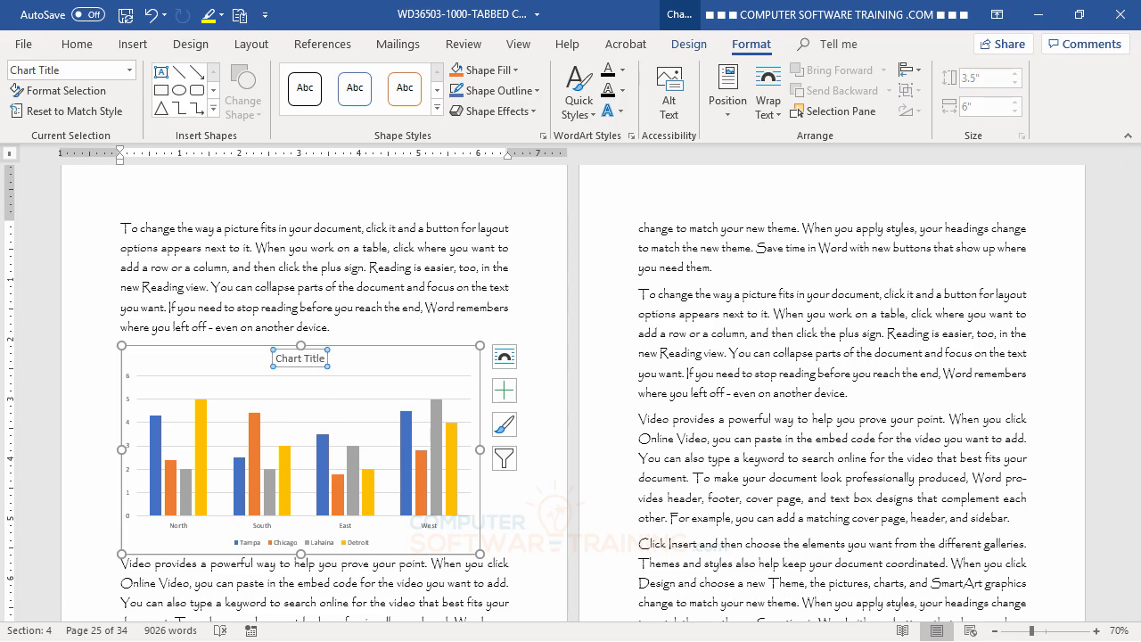
pyautogui.write('World')
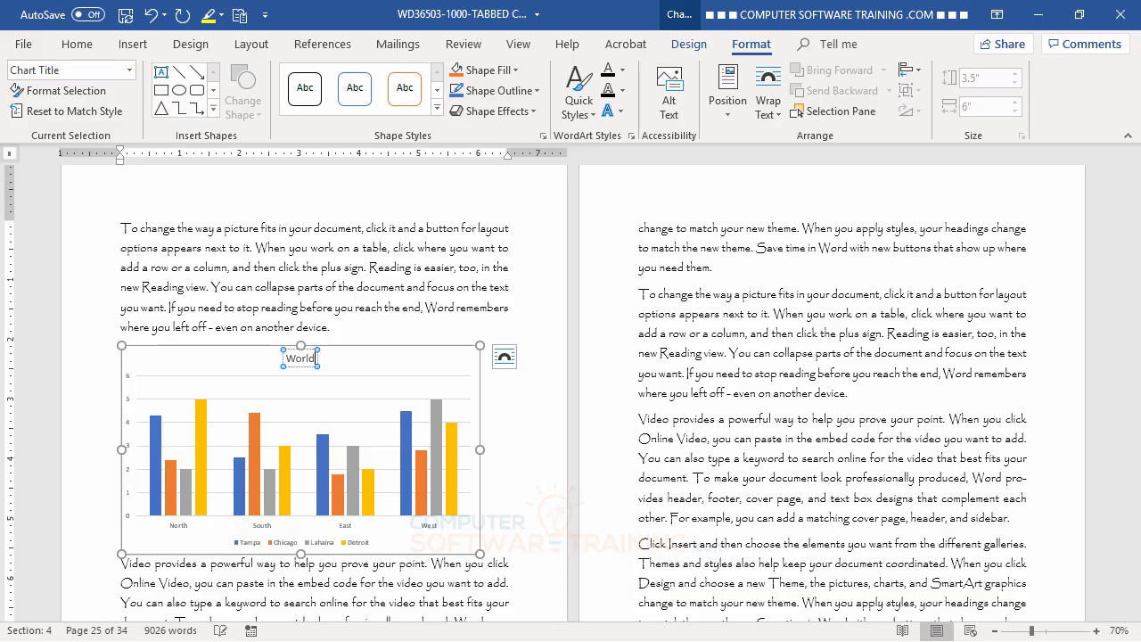
pyautogui.write(' Wide')
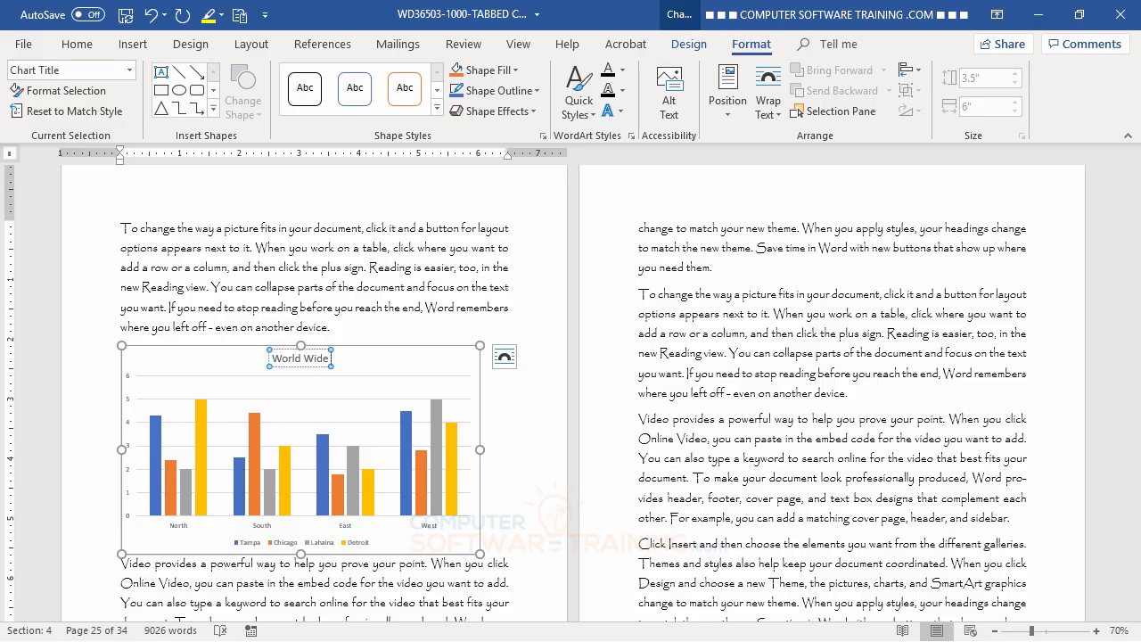
pyautogui.write(' Sales')
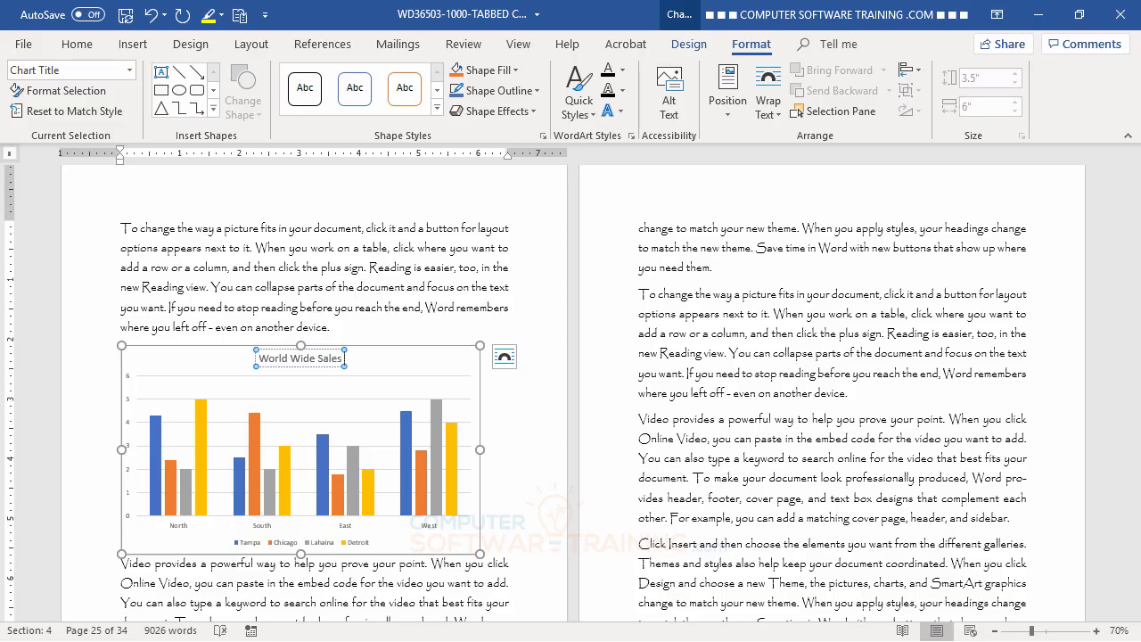
pyautogui.write(' 2025')
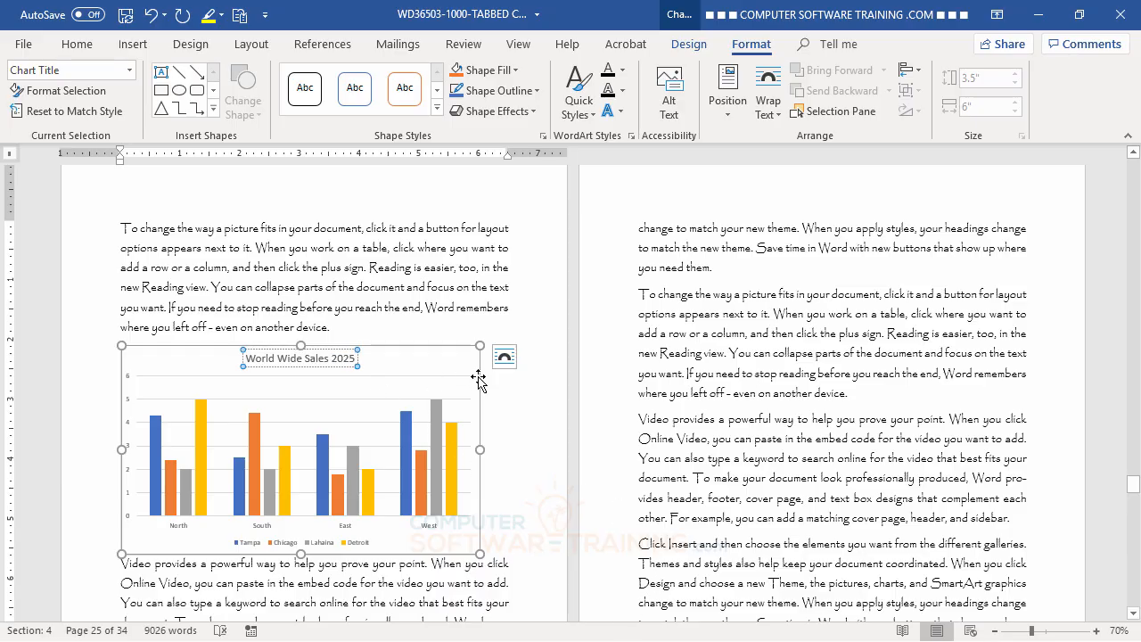
pyautogui.click(509, 417)
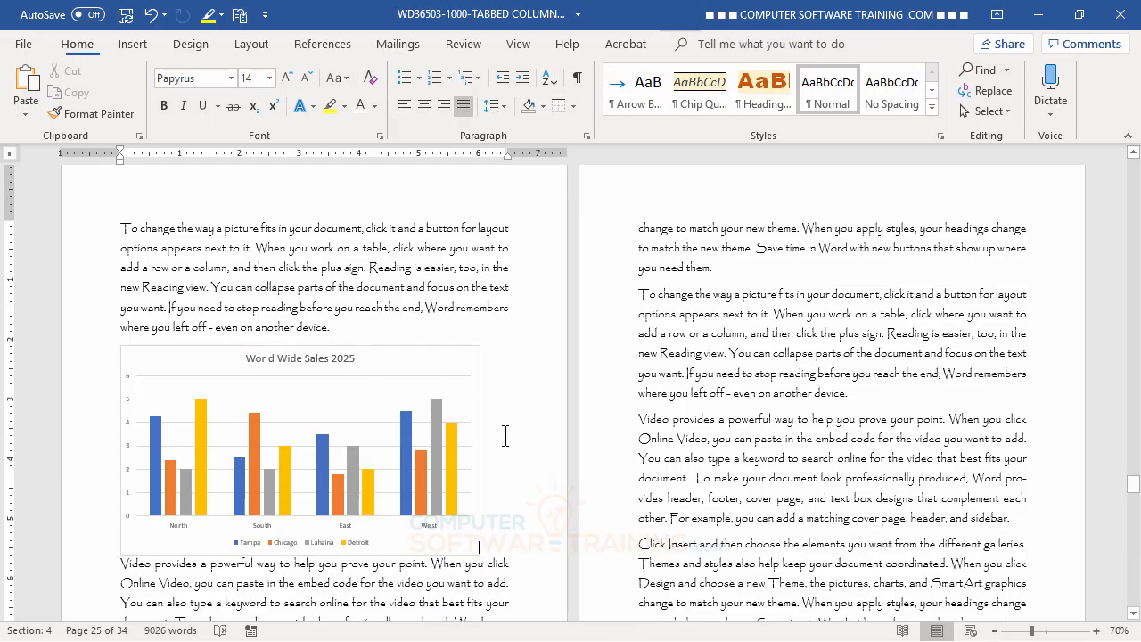
# Make the chart title "World Wide Sales 2025" bold.
pyautogui.click(326, 359)
pyautogui.click(341, 366)
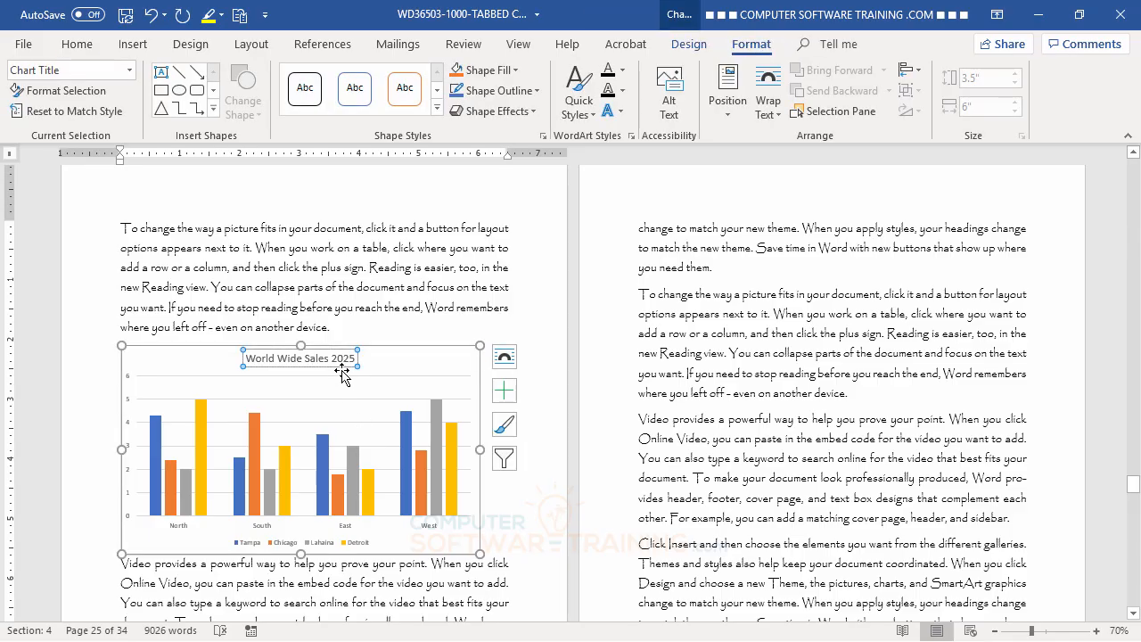
pyautogui.click(79, 46)
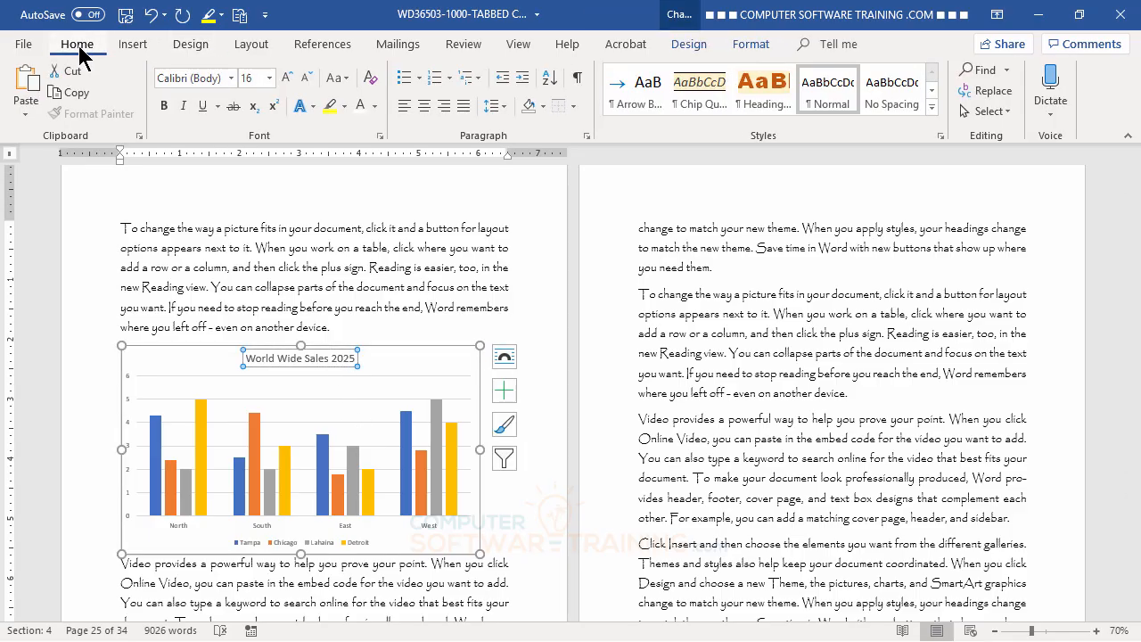
pyautogui.click(164, 106)
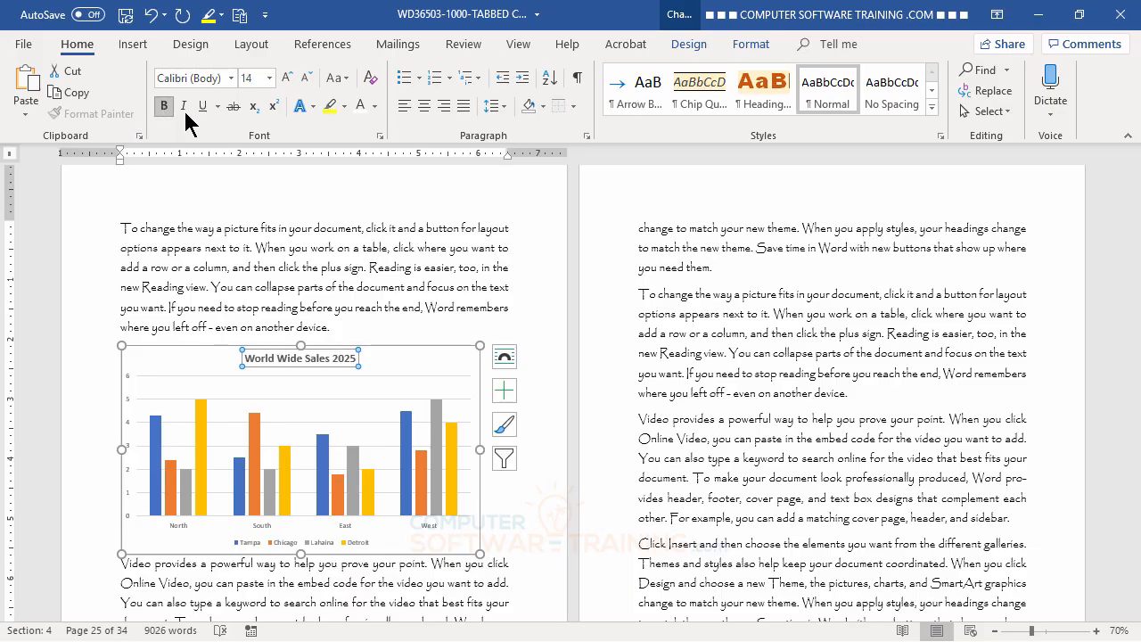
# Enlarge the chart title "World Wide Sales 2025" to 18 pt.
pyautogui.click(286, 78)
pyautogui.click(286, 78)
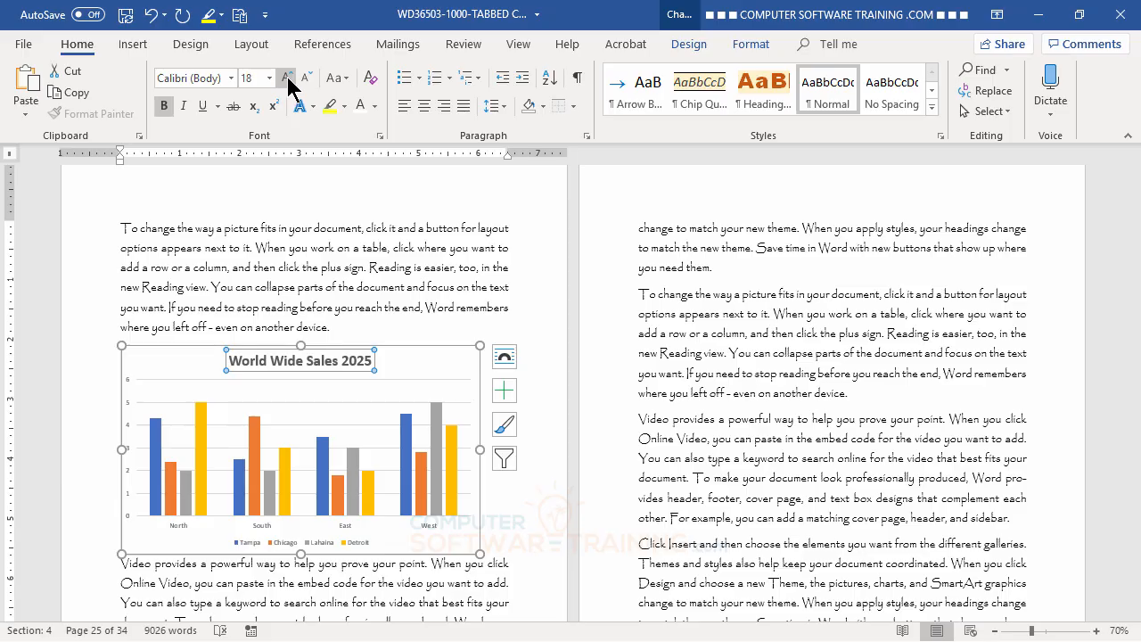
pyautogui.click(511, 514)
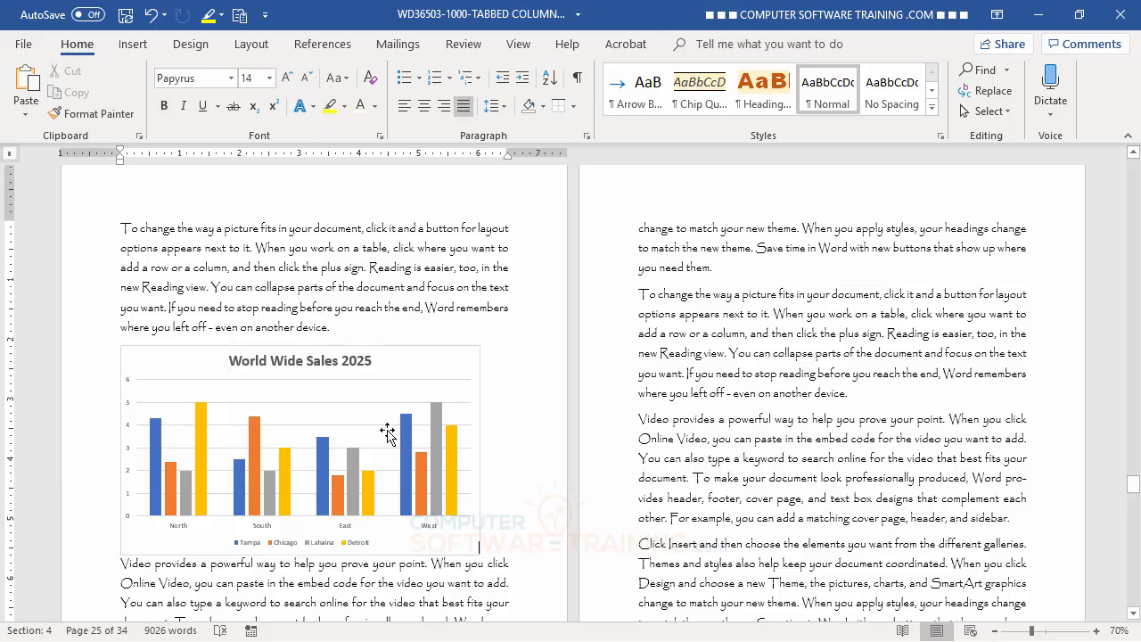
# Move the chart's legend to the top, beneath the chart title.
pyautogui.click(392, 390)
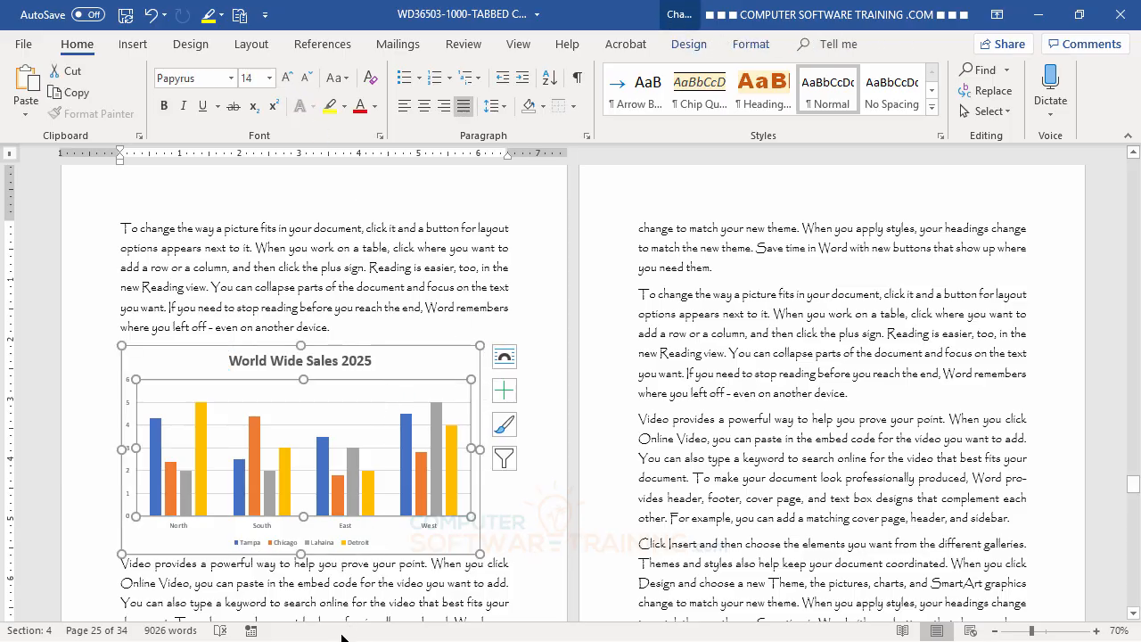
pyautogui.click(458, 353)
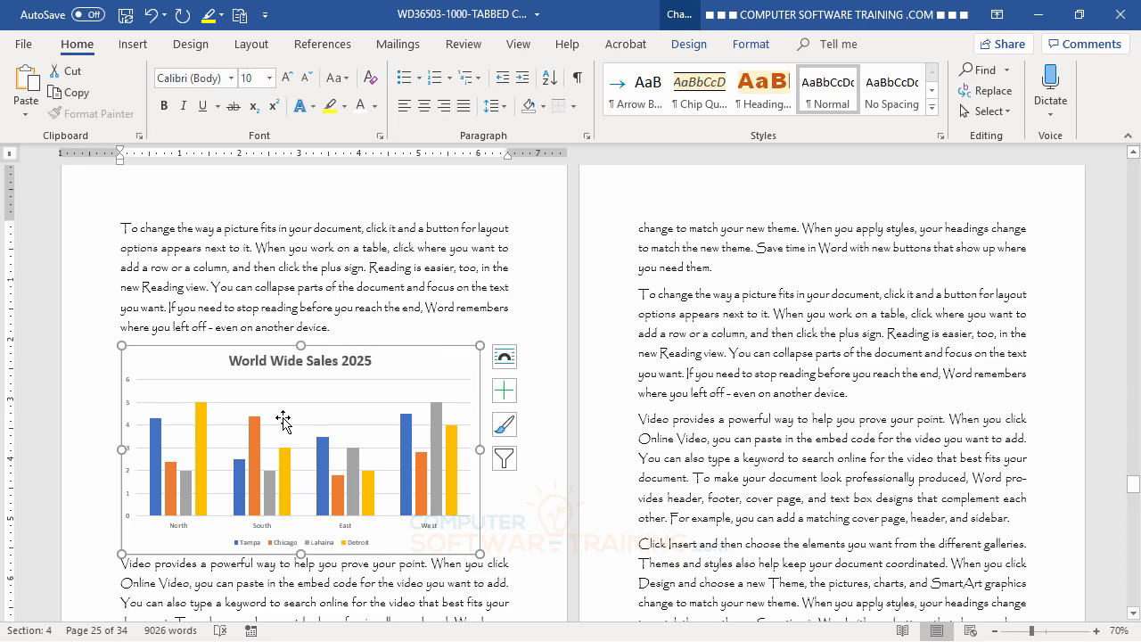
pyautogui.click(503, 389)
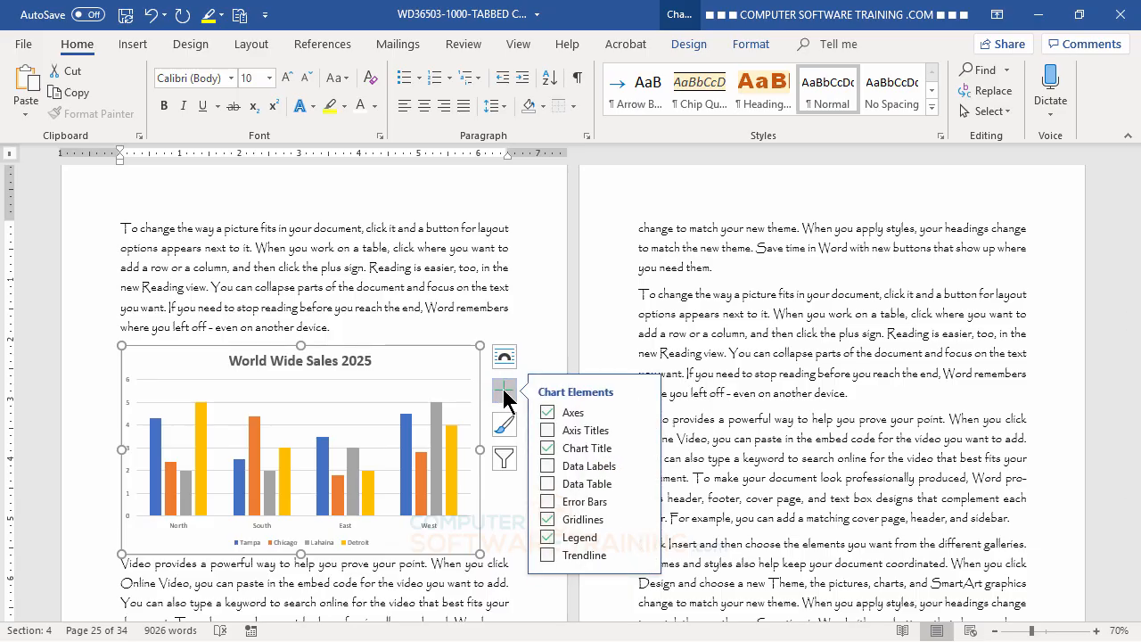
pyautogui.click(642, 536)
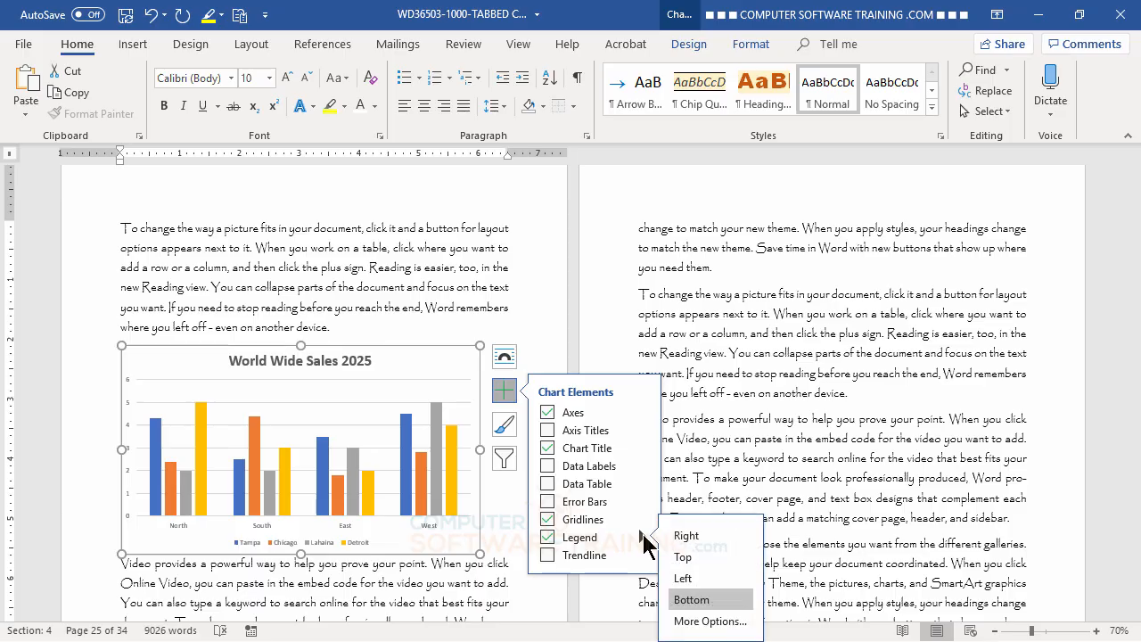
pyautogui.click(689, 562)
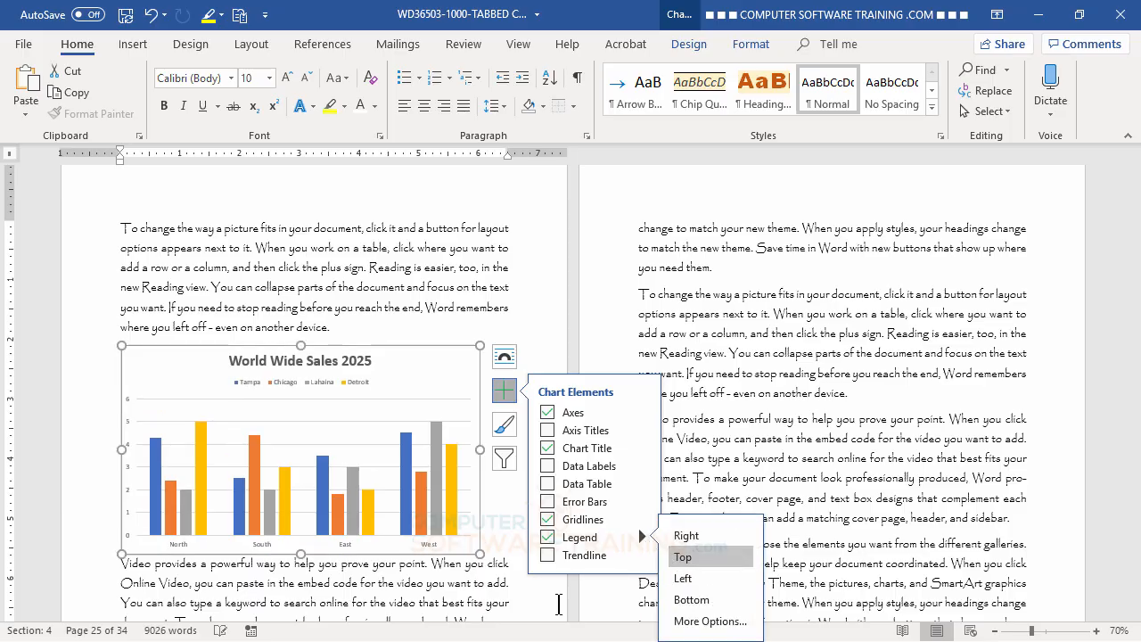
# Make the chart's legend text bold and enlarge it to 11 pt.
pyautogui.click(295, 390)
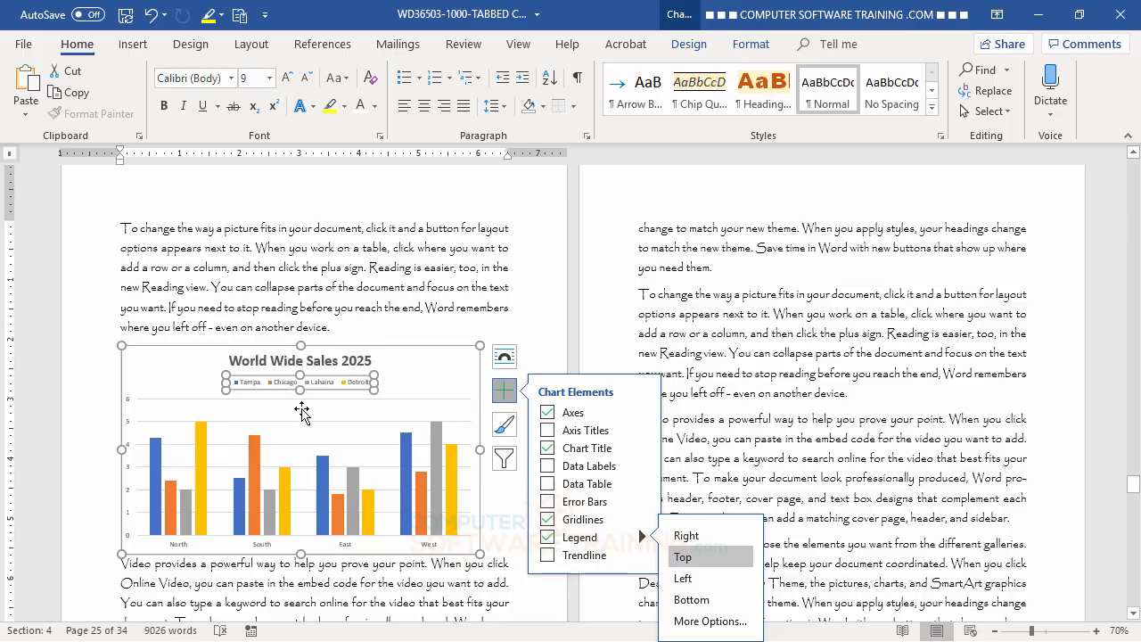
pyautogui.click(165, 108)
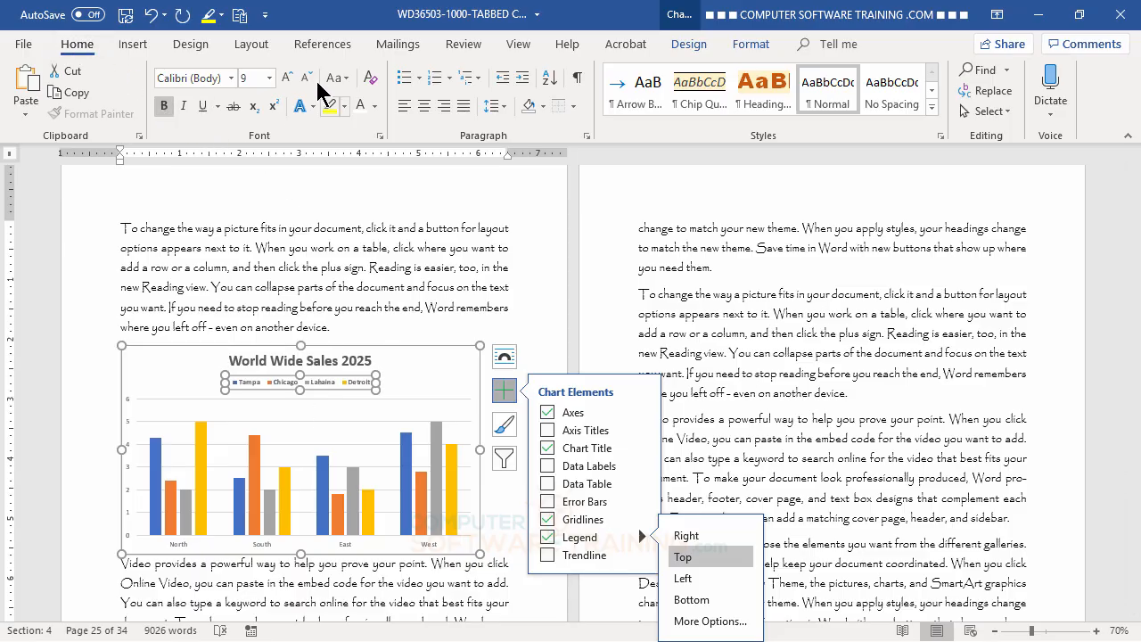
pyautogui.click(287, 79)
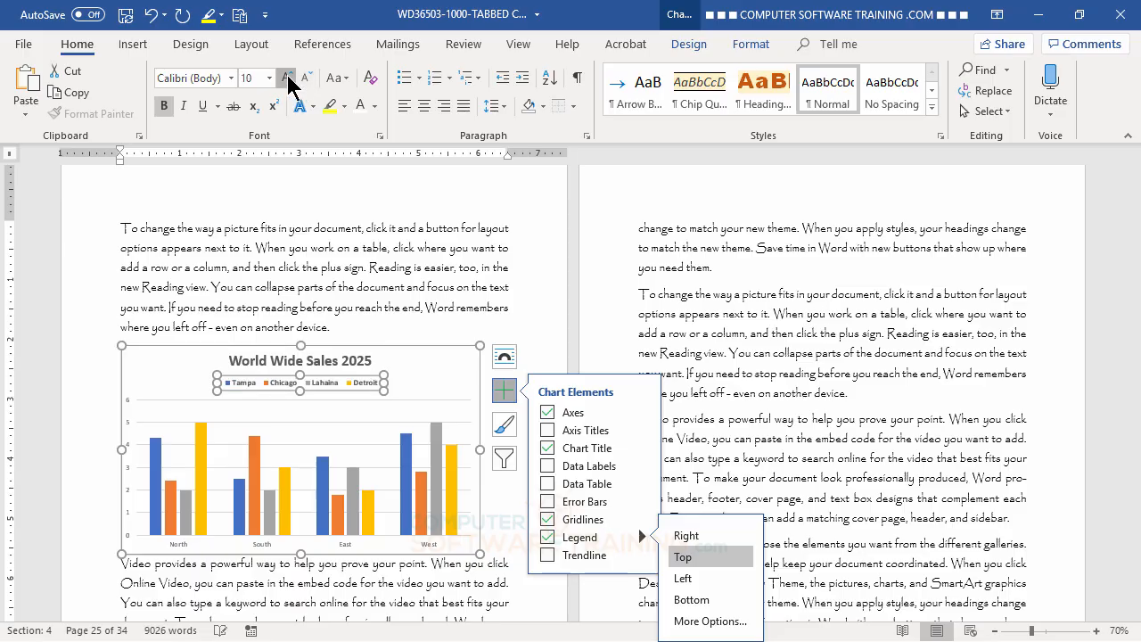
pyautogui.click(287, 79)
pyautogui.click(287, 79)
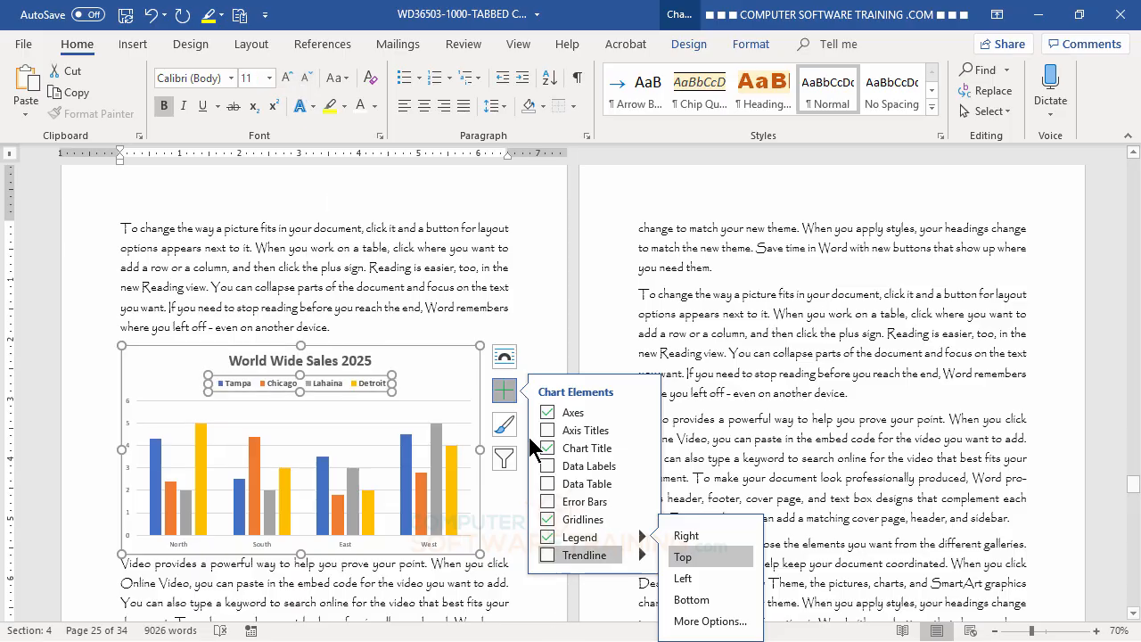
pyautogui.click(546, 253)
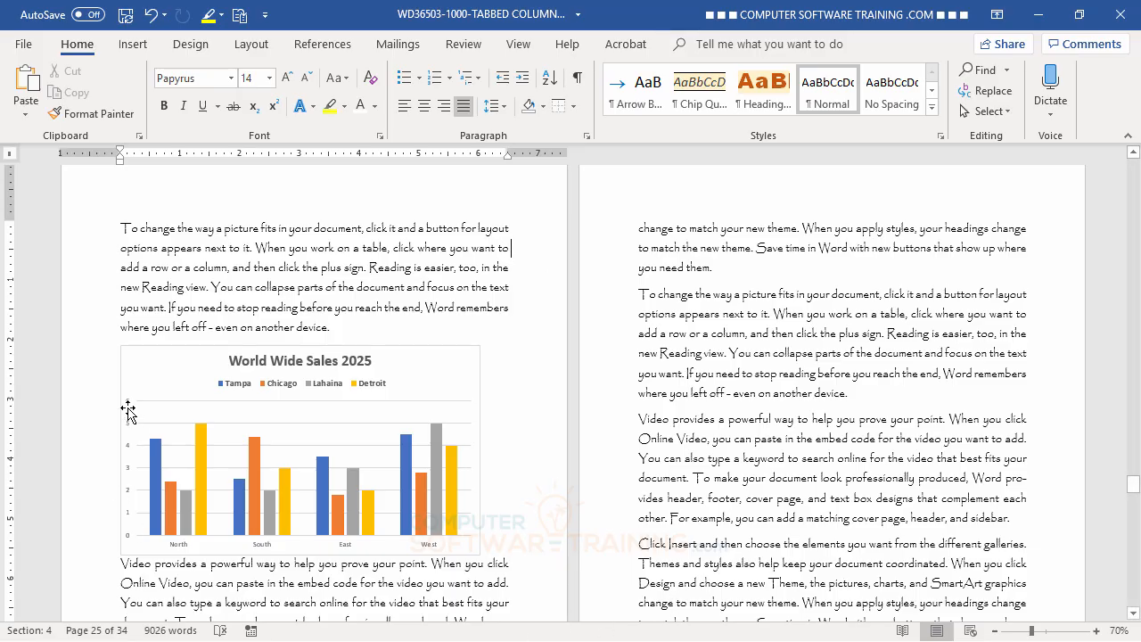
# Make the region labels on the chart's horizontal axis bold and enlarge them to 10 pt.
pyautogui.click(262, 547)
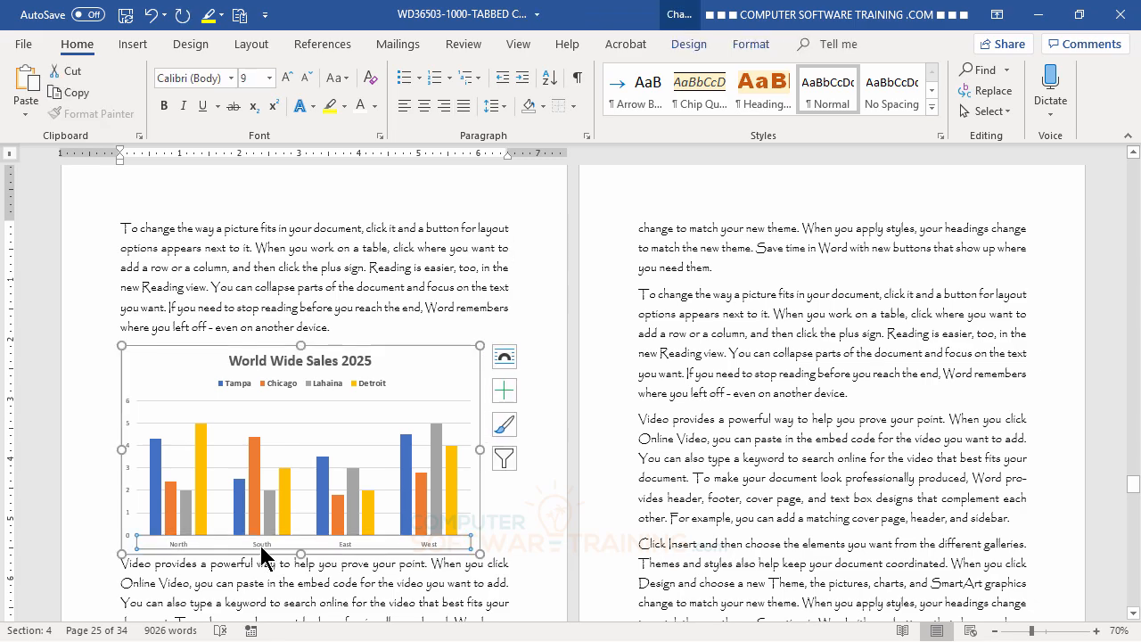
pyautogui.click(165, 107)
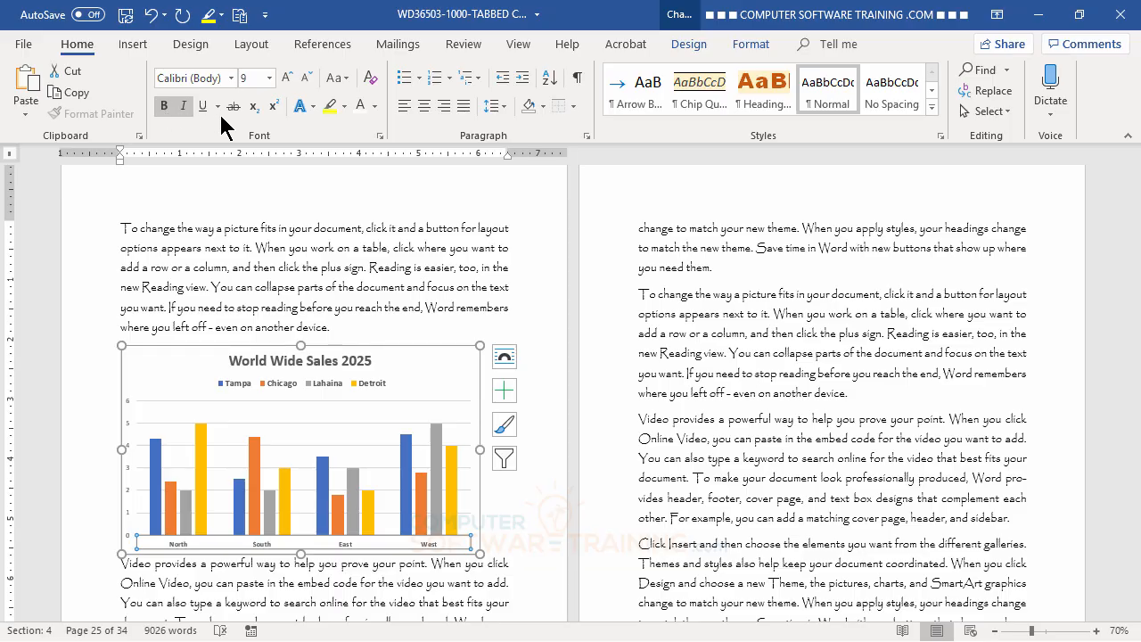
pyautogui.click(287, 78)
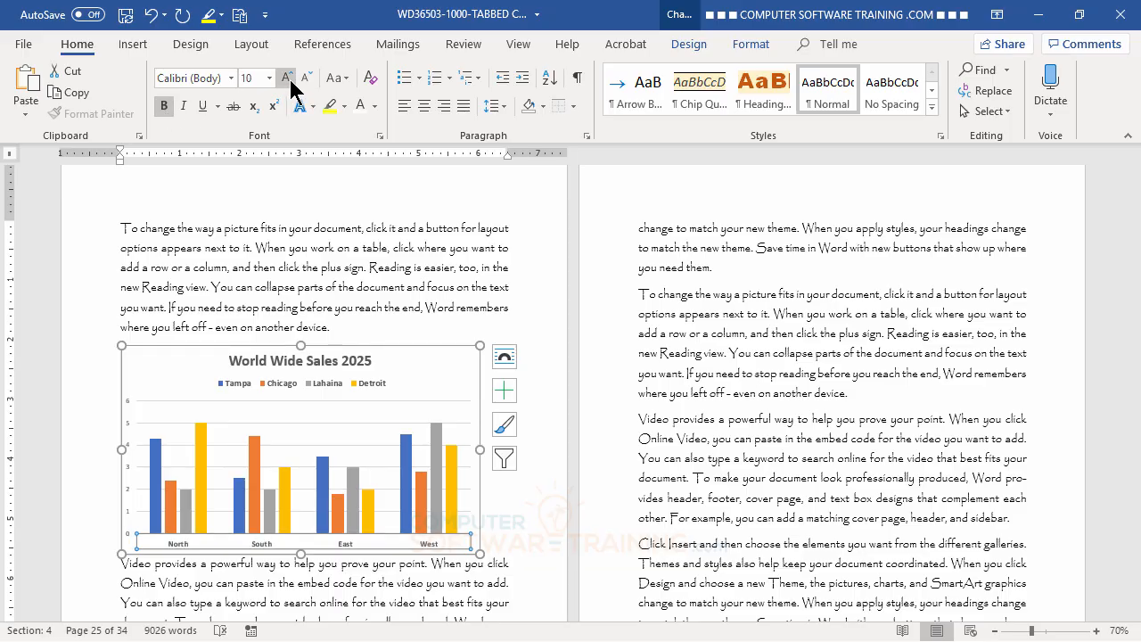
# Make the number labels on the chart's vertical axis bold and enlarge them to 10 pt.
pyautogui.click(128, 415)
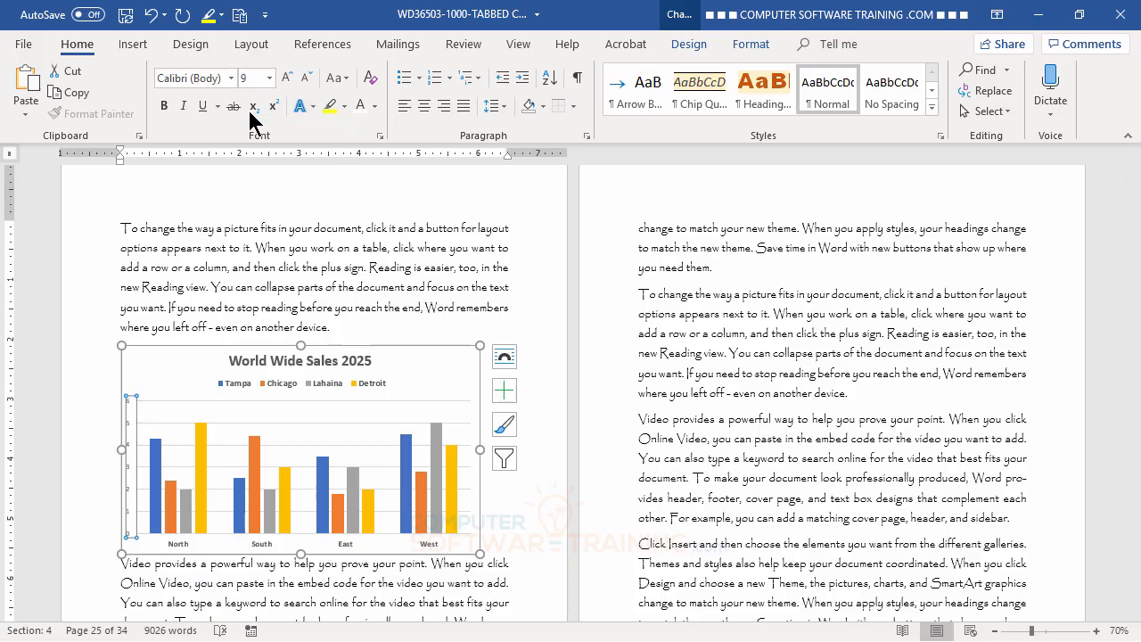
pyautogui.click(164, 105)
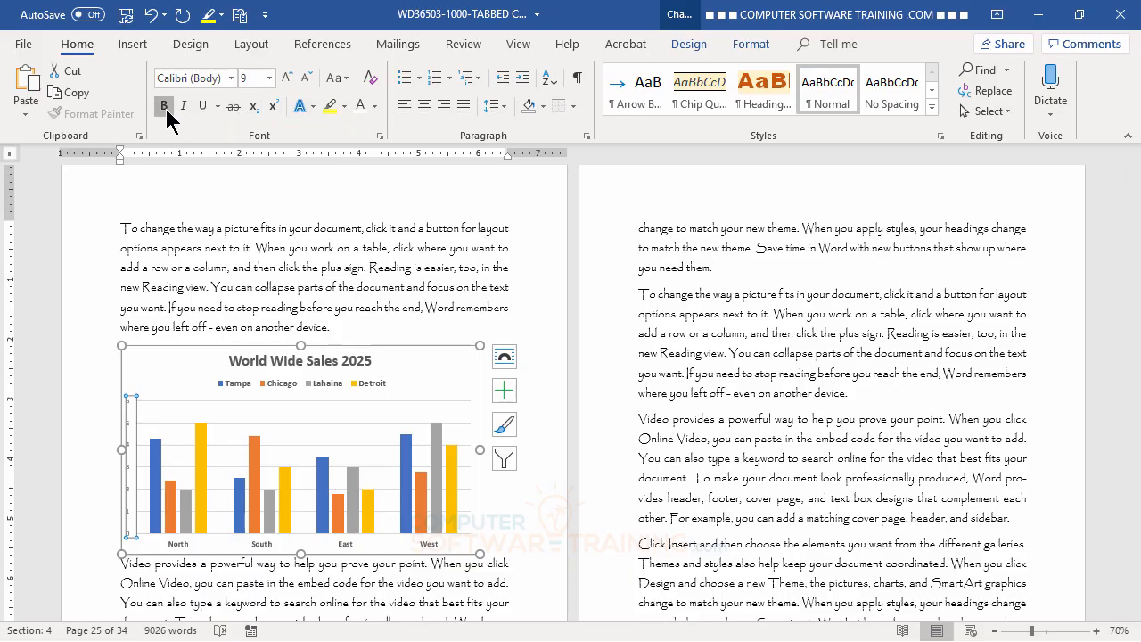
pyautogui.click(286, 78)
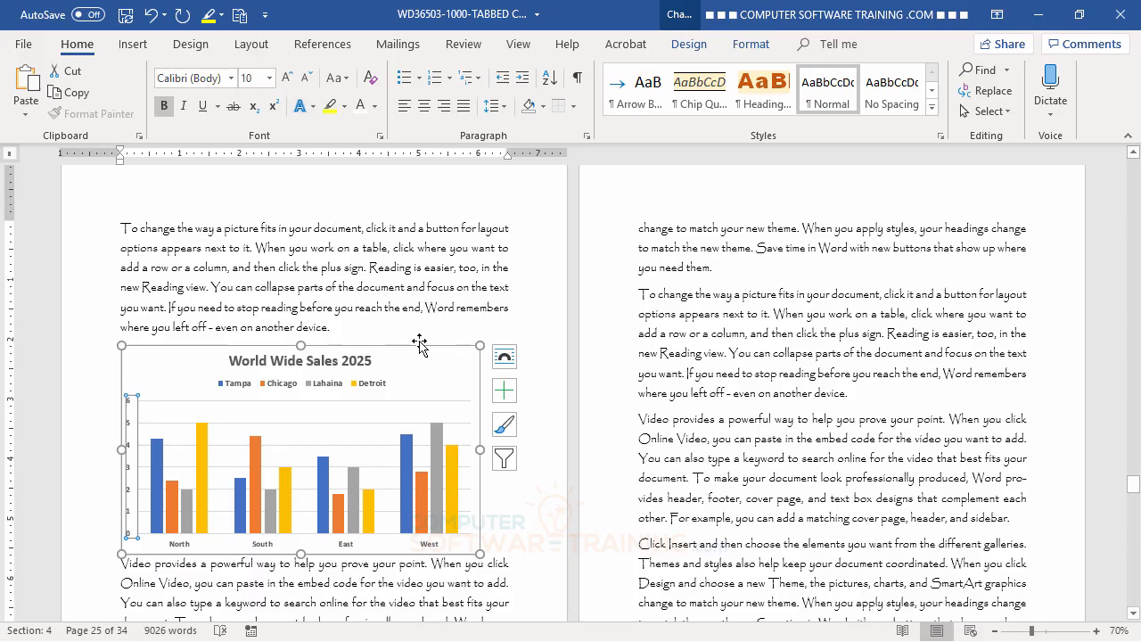
pyautogui.click(416, 287)
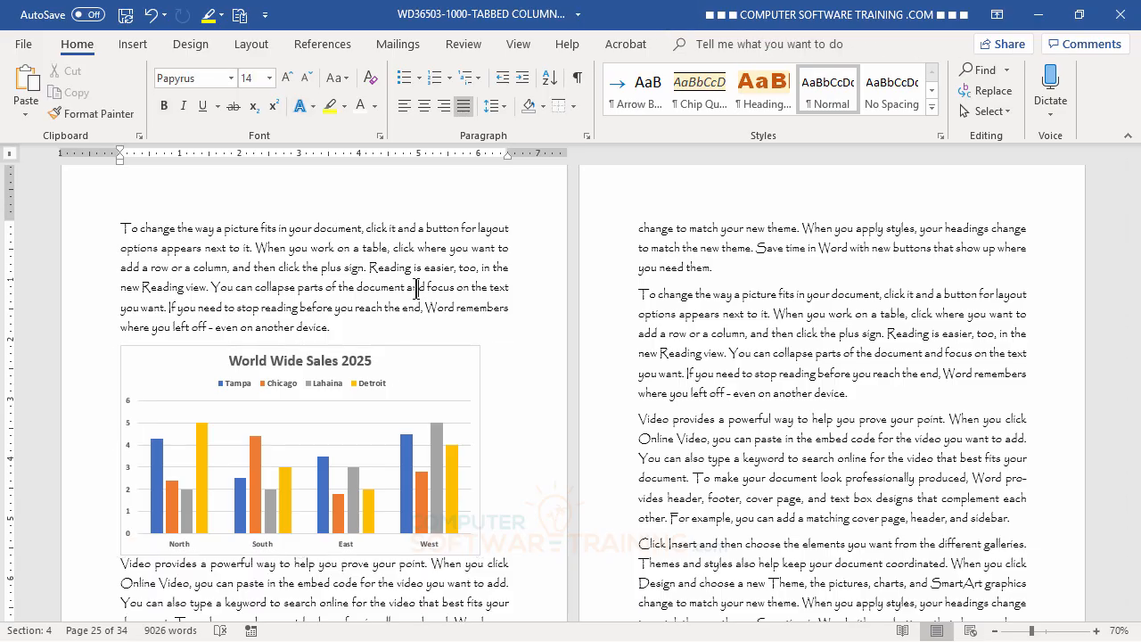
# Add a primary vertical axis title to the chart that reads "Millions of Dollars".
pyautogui.click(455, 369)
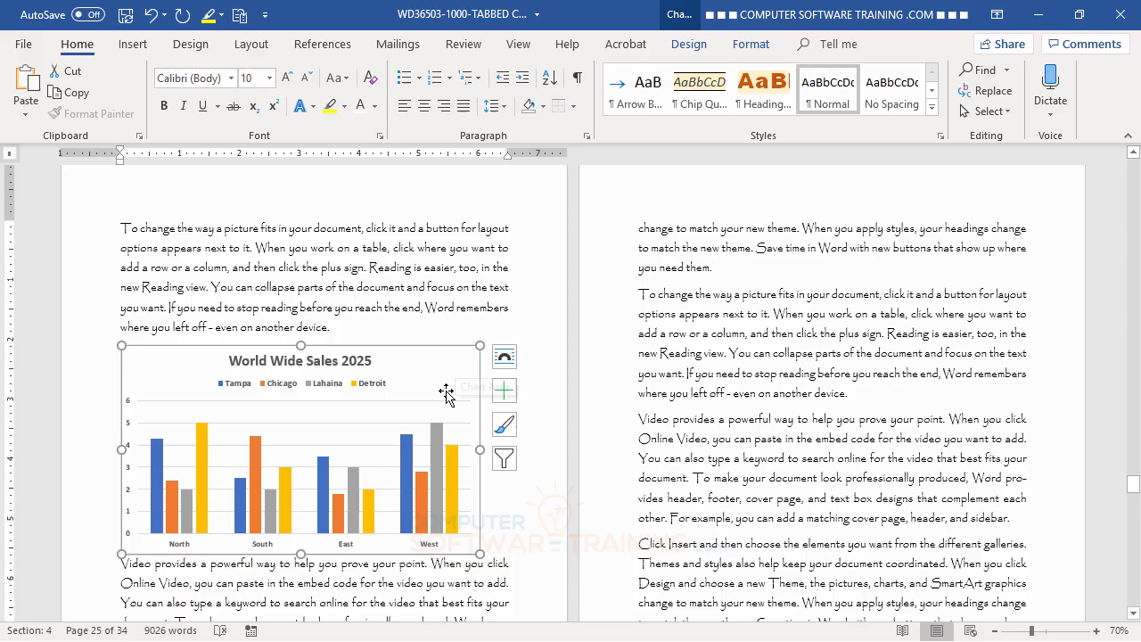
pyautogui.click(506, 391)
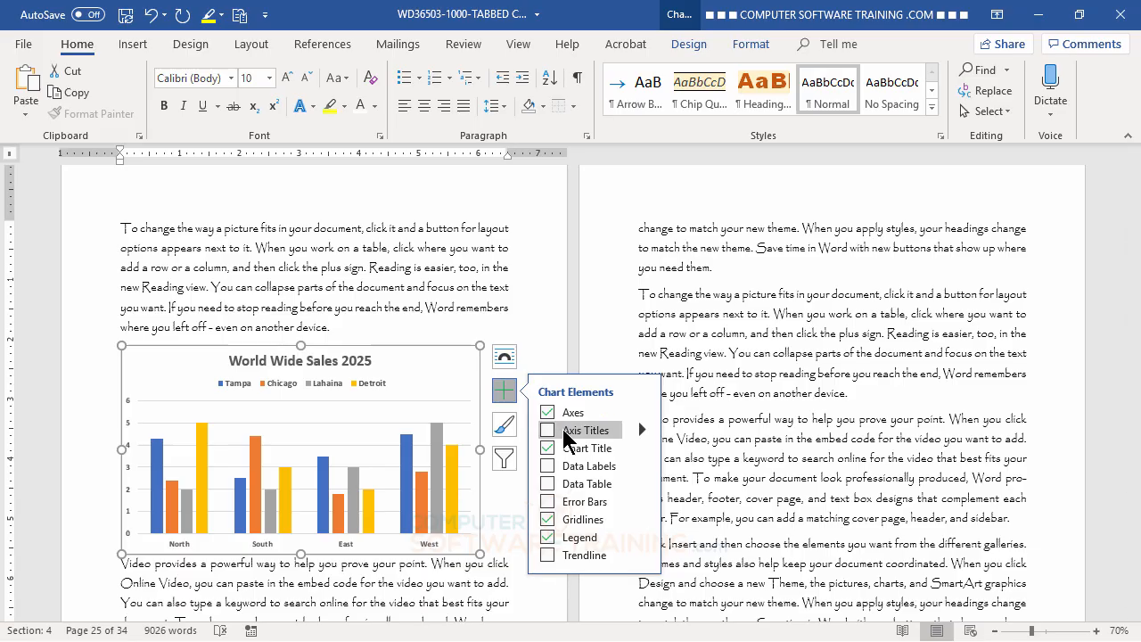
pyautogui.click(642, 430)
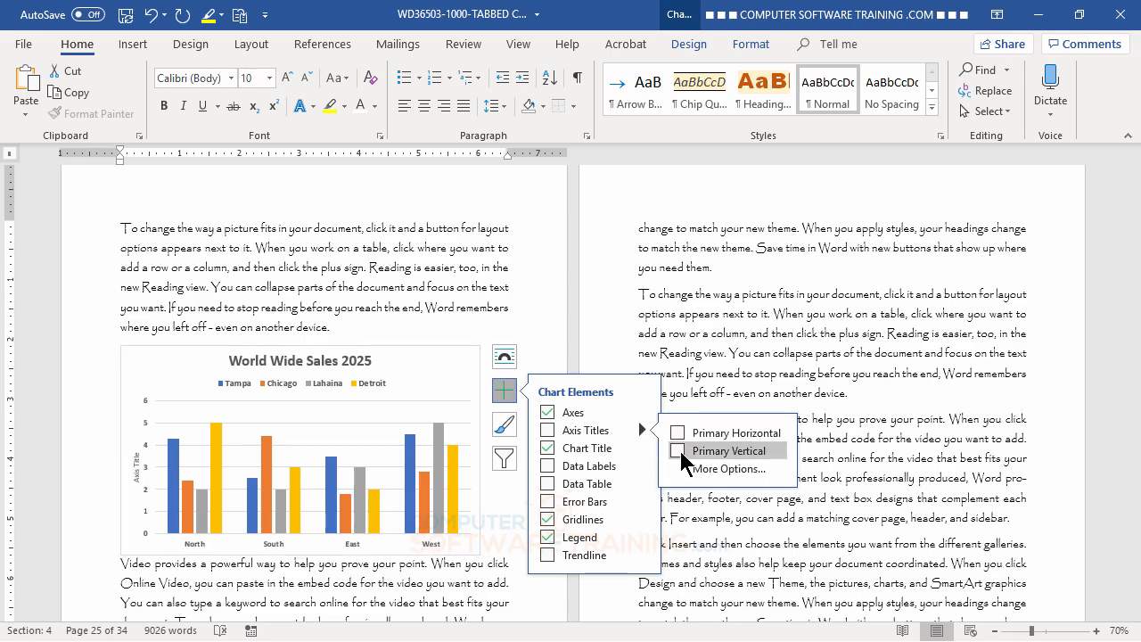
pyautogui.click(678, 447)
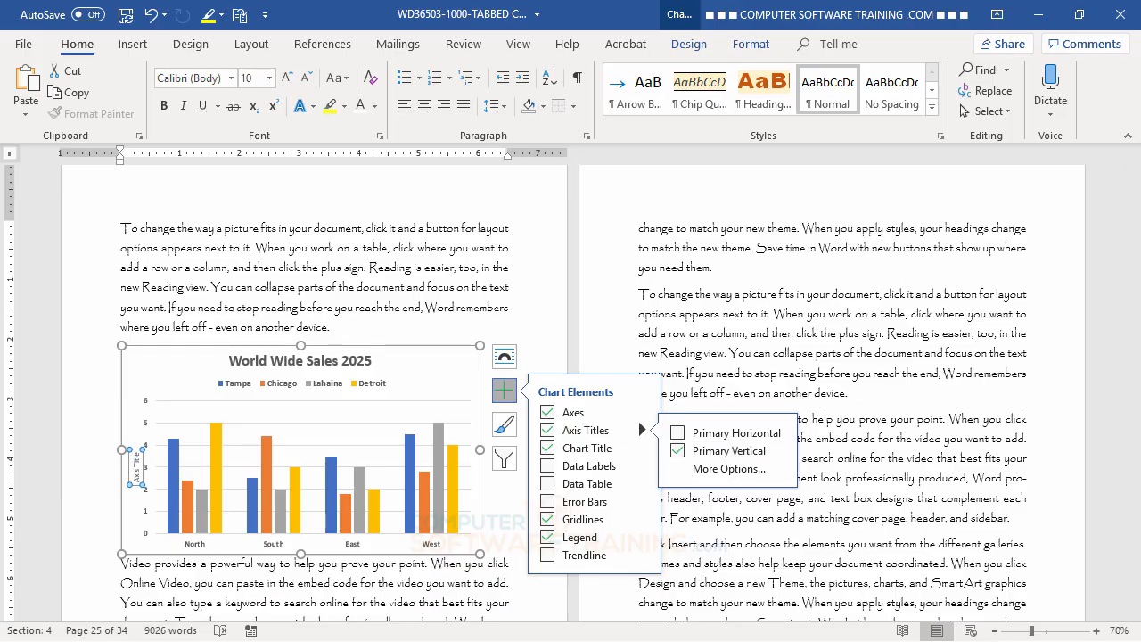
pyautogui.write('Millions')
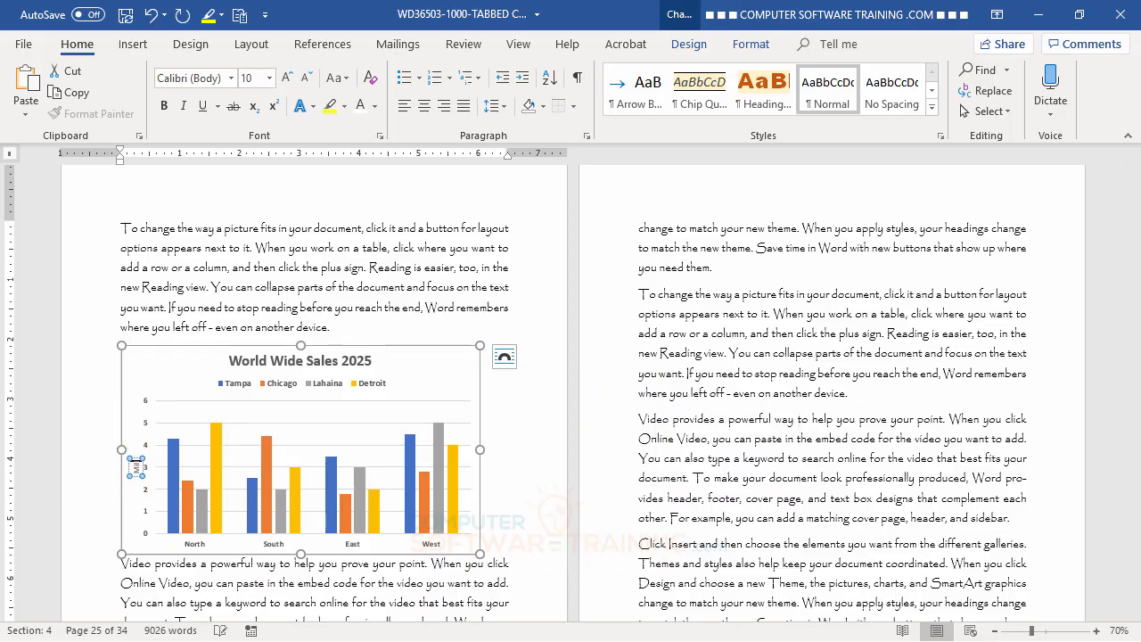
pyautogui.write(' of Dollars')
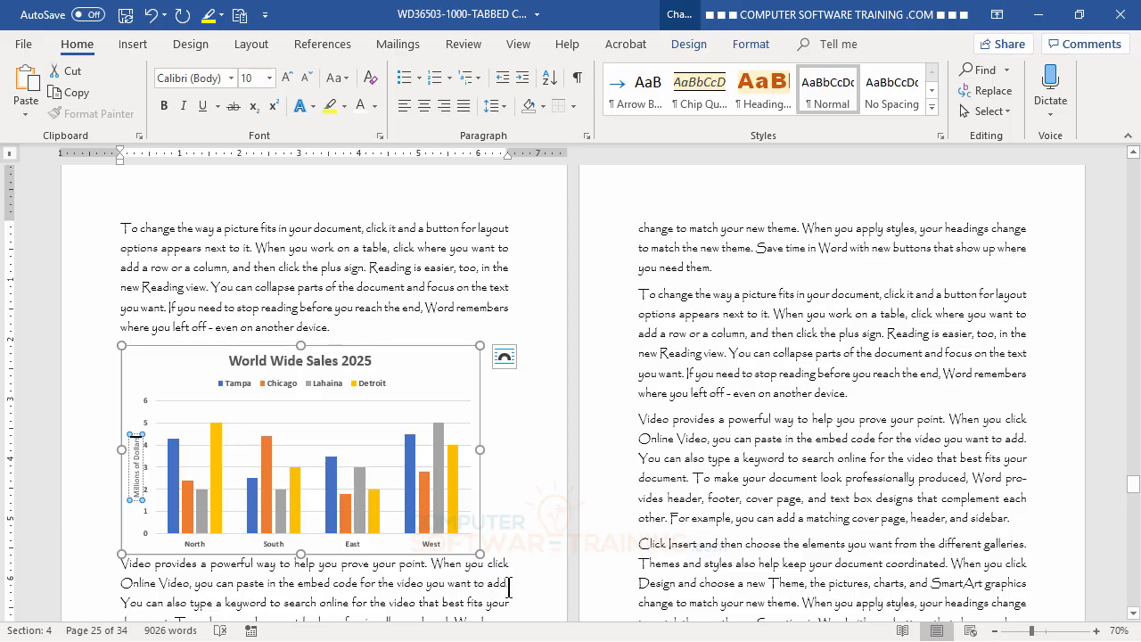
pyautogui.click(447, 382)
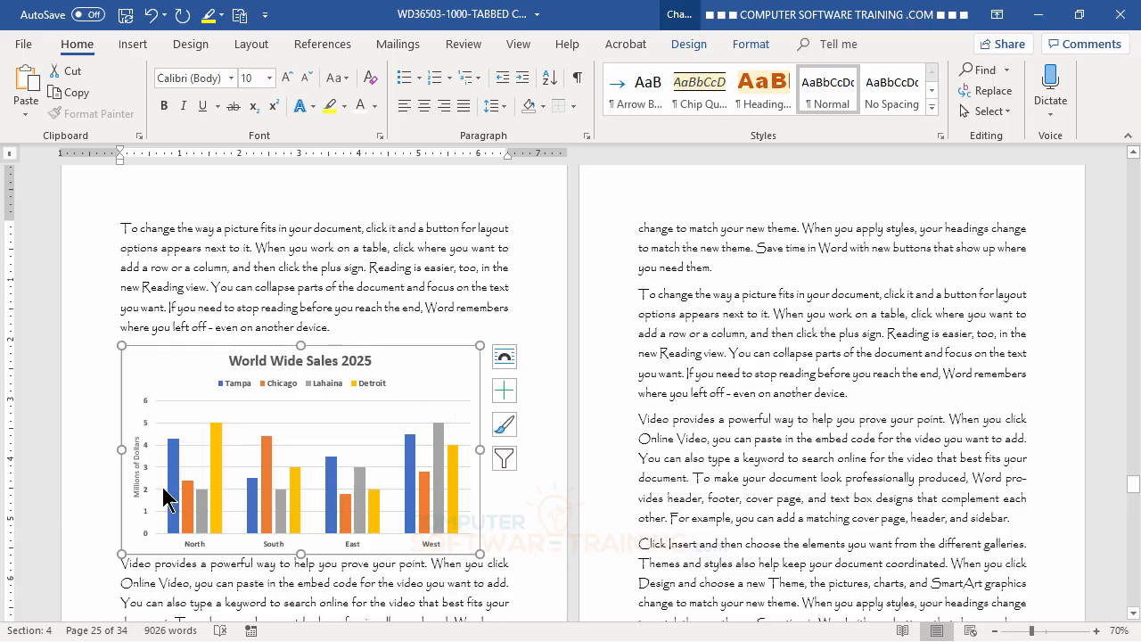
# Enlarge the vertical axis title "Millions of Dollars" to 11 pt and make it bold.
pyautogui.click(137, 492)
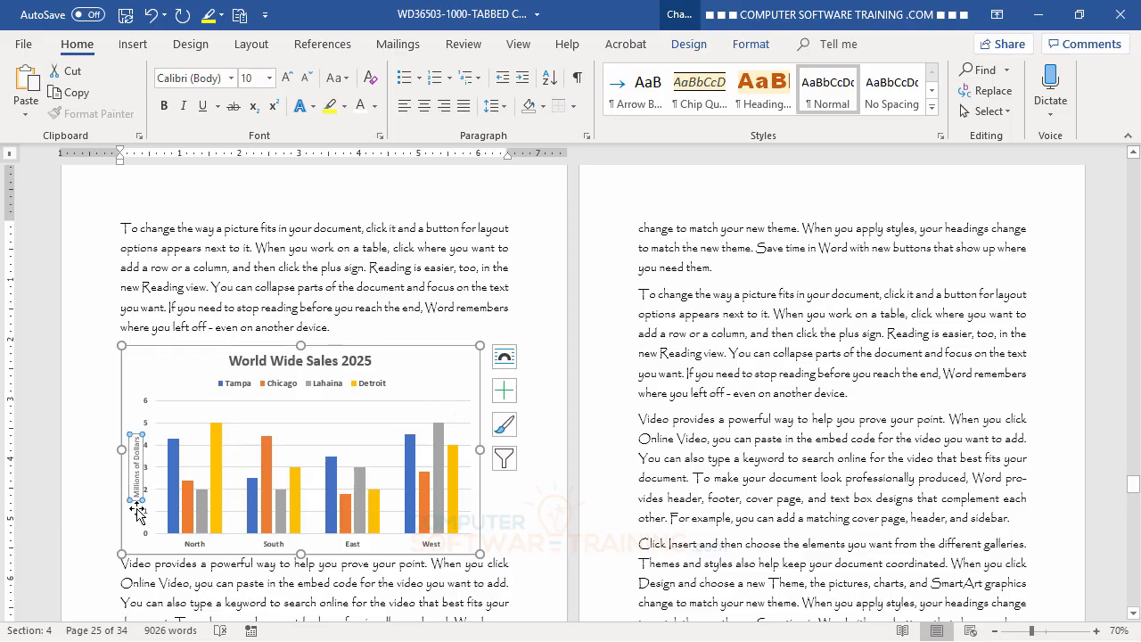
pyautogui.click(285, 78)
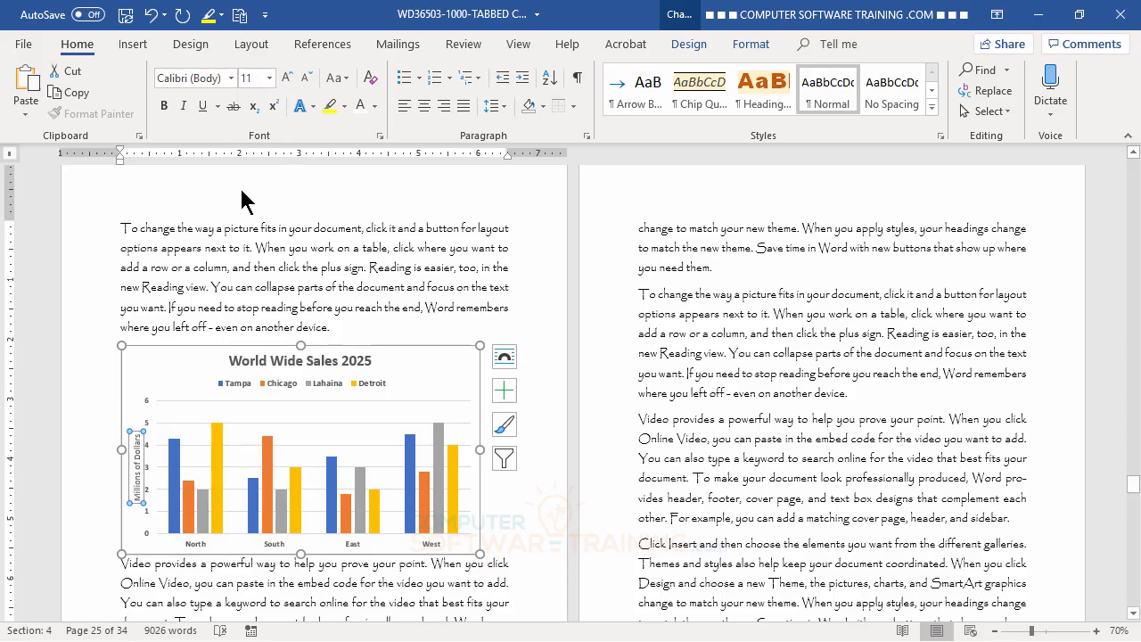
pyautogui.click(164, 107)
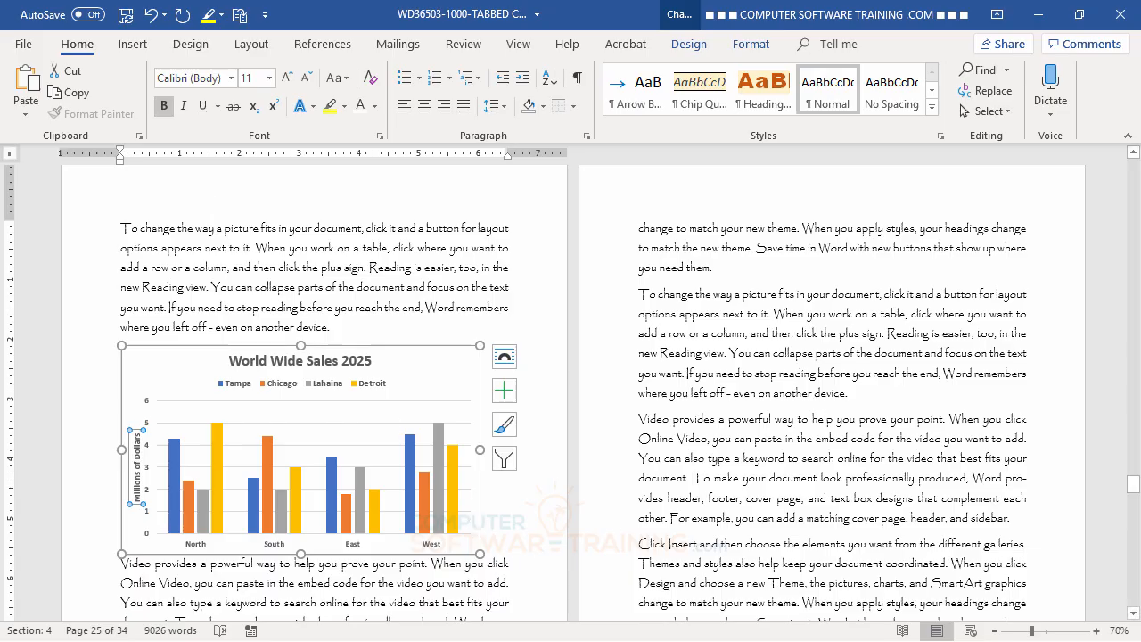
pyautogui.click(535, 517)
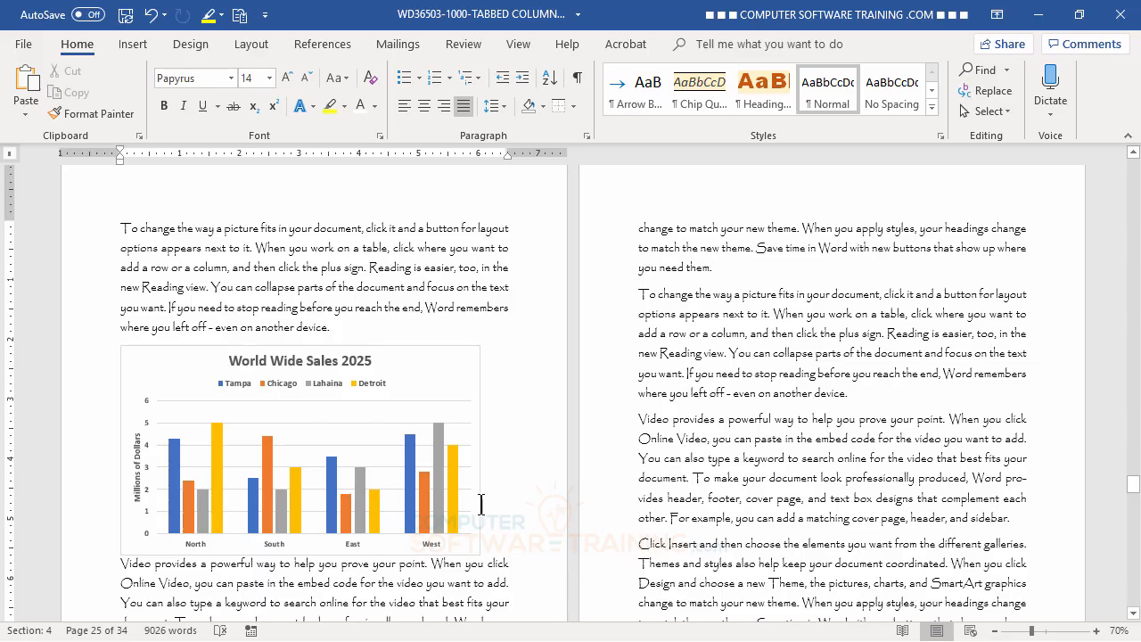
# Change the Tampa series in the World Wide Sales 2025 chart to a Line with Markers, leaving the other series as clustered columns.
pyautogui.moveTo(178, 459)
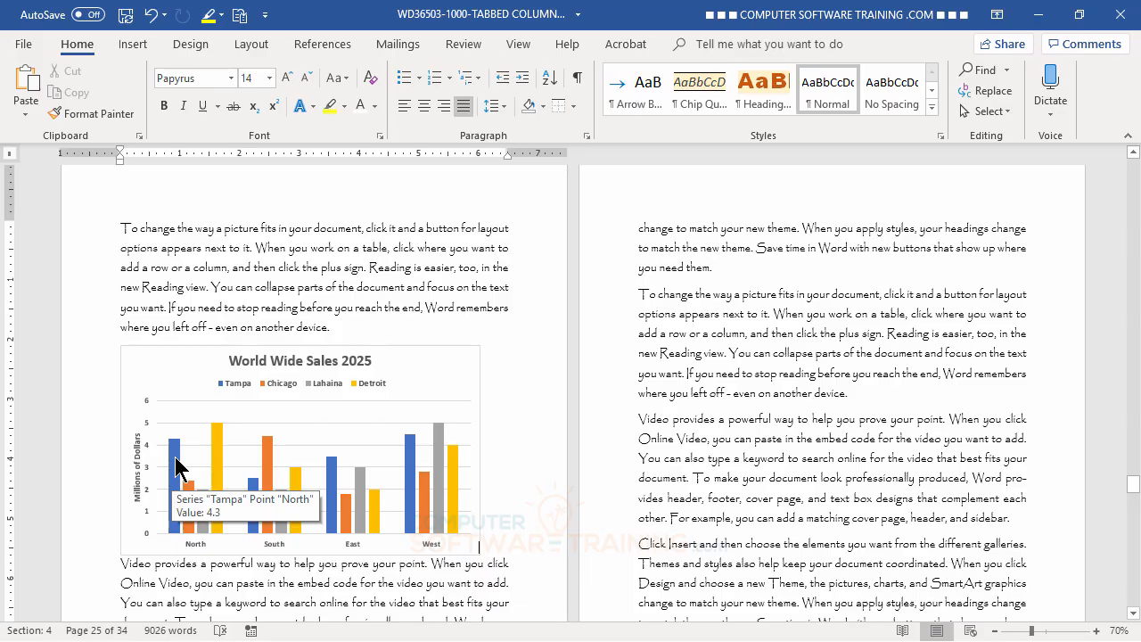
pyautogui.click(177, 463)
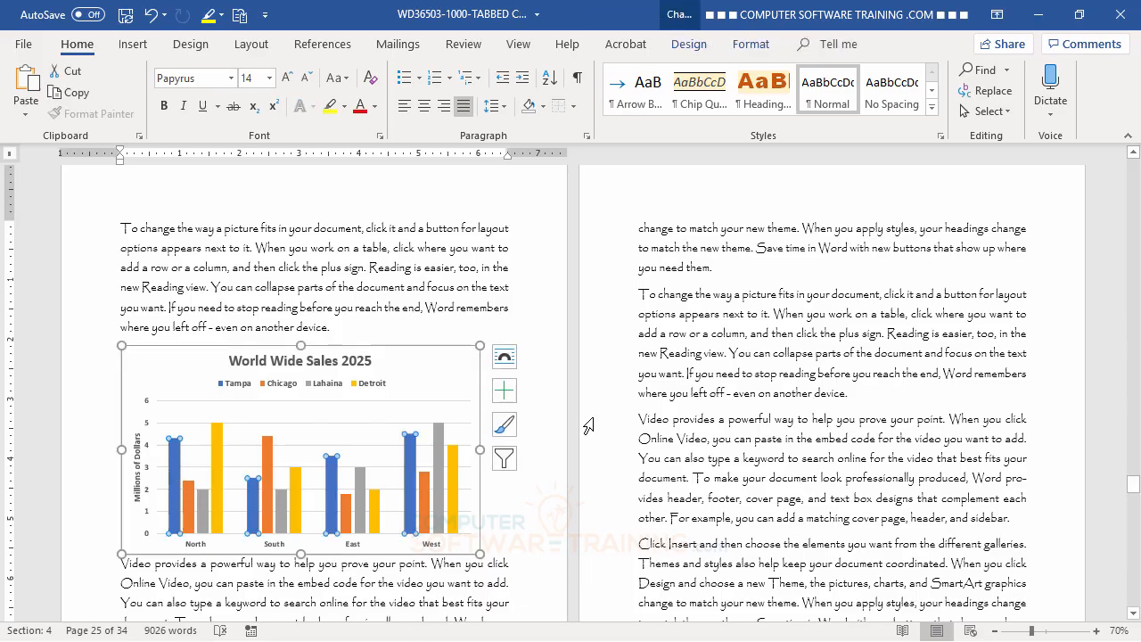
pyautogui.click(753, 46)
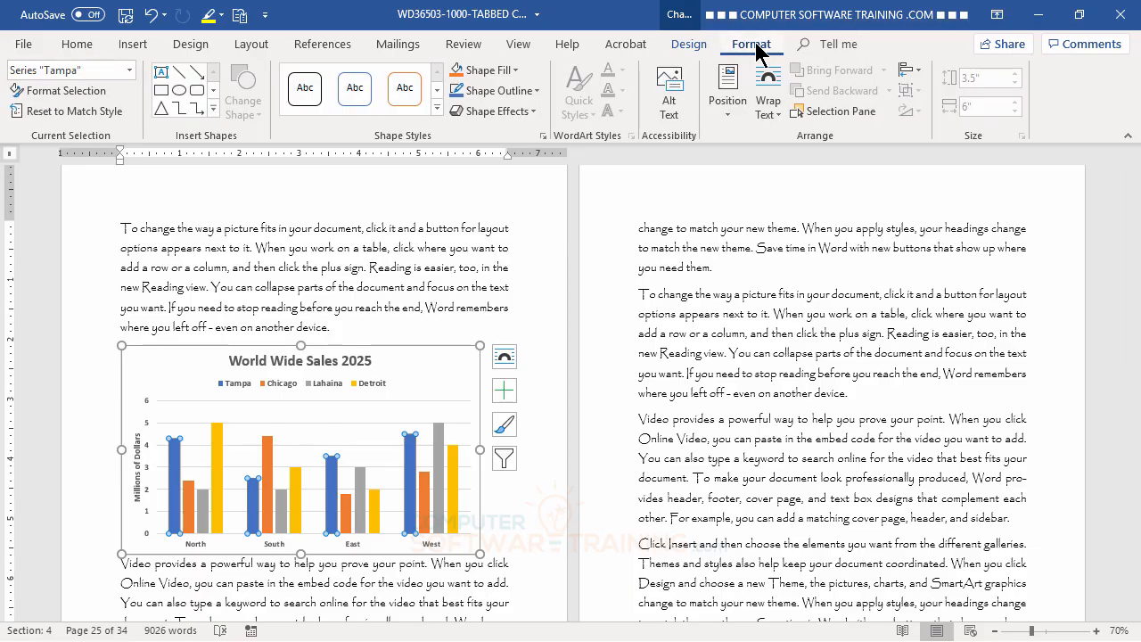
pyautogui.click(691, 46)
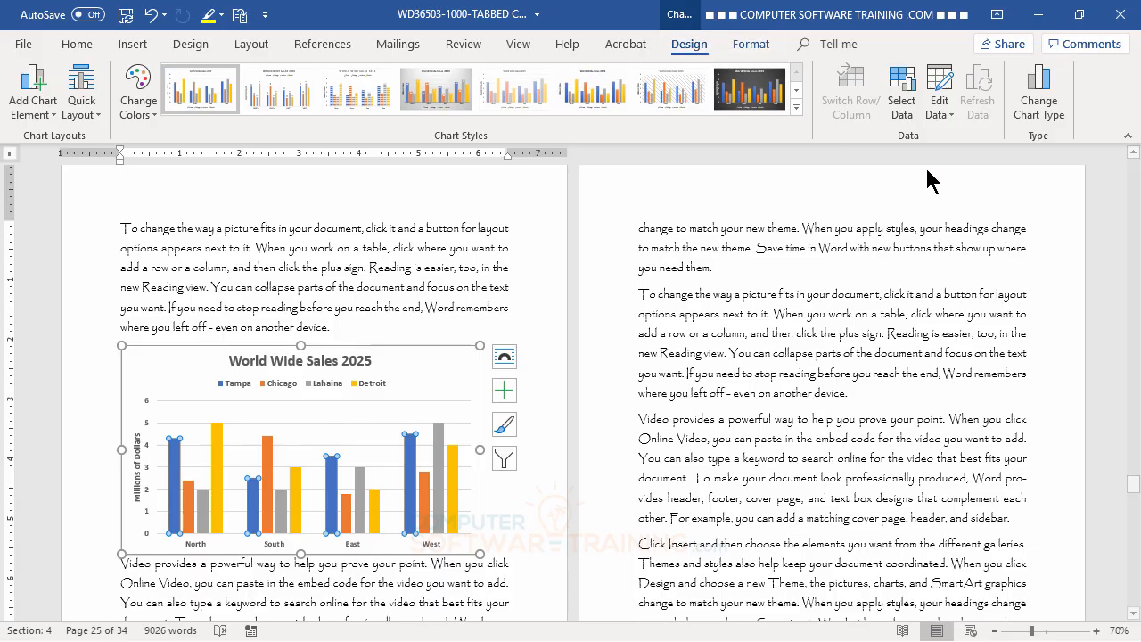
pyautogui.click(1047, 111)
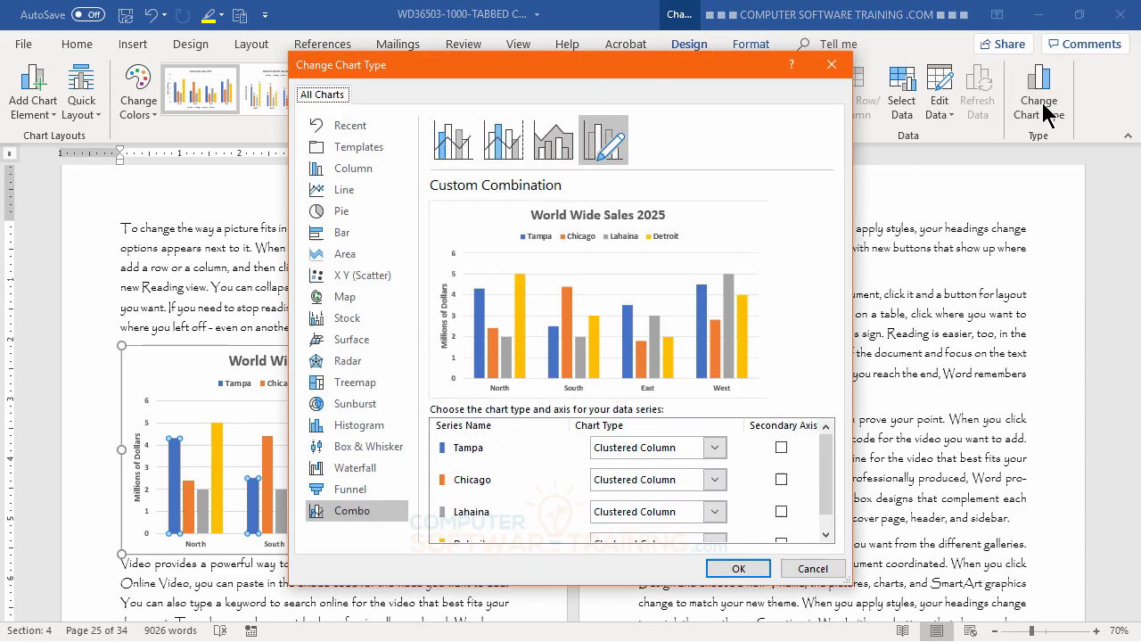
pyautogui.moveTo(830, 481)
pyautogui.mouseDown()
pyautogui.moveTo(832, 502)
pyautogui.moveTo(831, 473)
pyautogui.mouseUp()
pyautogui.click(716, 450)
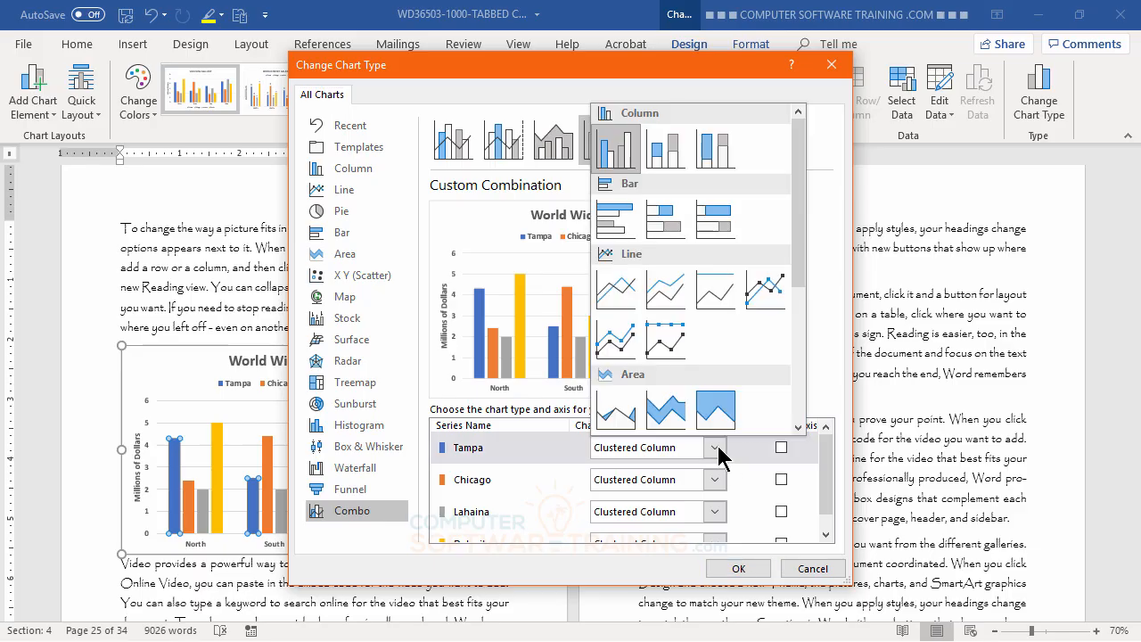
pyautogui.click(765, 294)
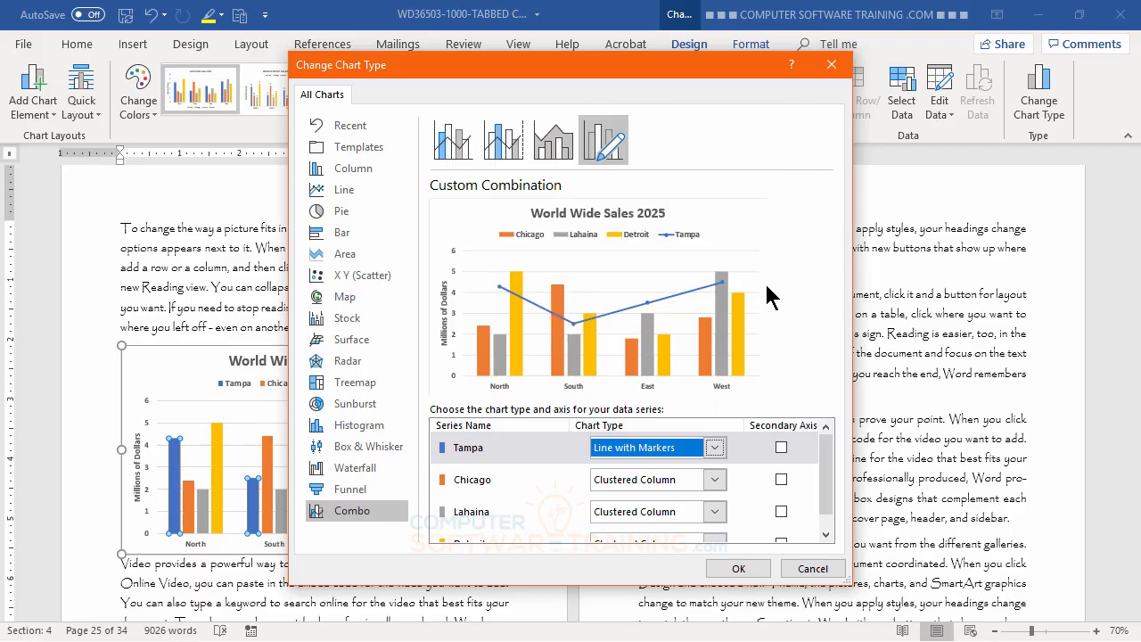
pyautogui.click(739, 568)
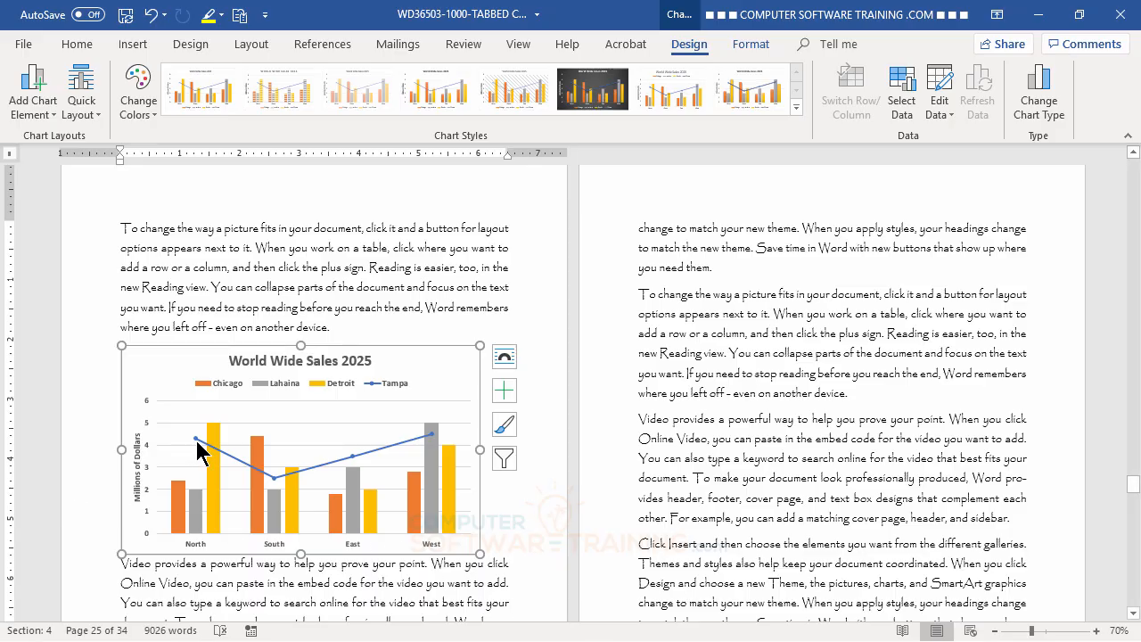
# Shrink the World Wide Sales 2025 chart to about 3.7 inches wide and set its text wrapping to Square.
pyautogui.moveTo(197, 446)
pyautogui.moveTo(478, 554); pyautogui.dragTo(342, 506)
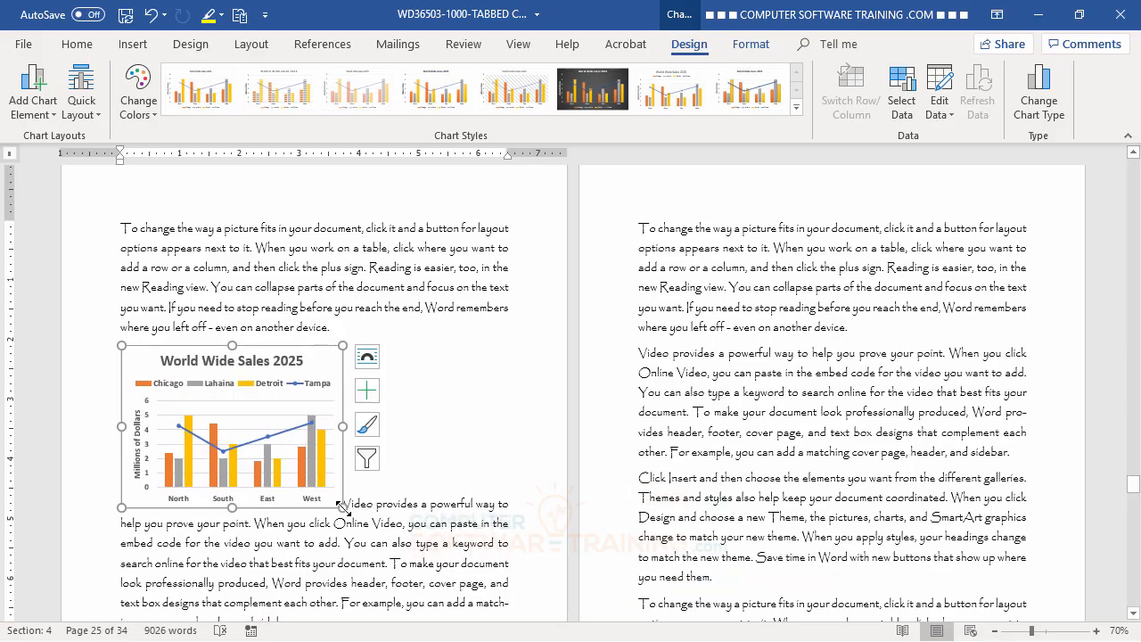
pyautogui.click(367, 360)
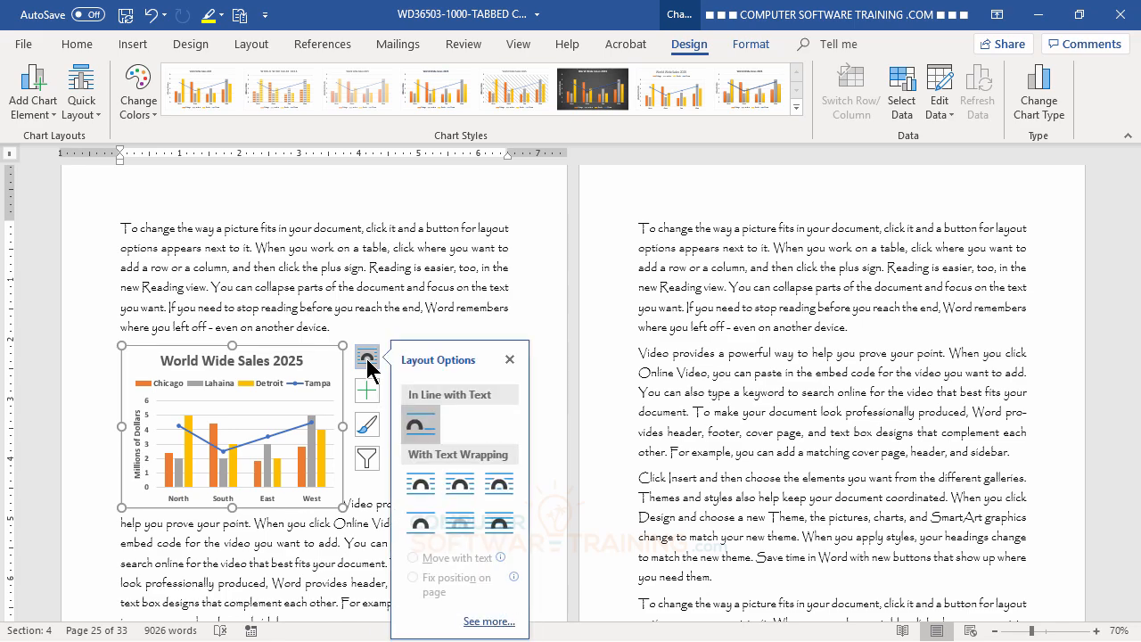
pyautogui.click(421, 488)
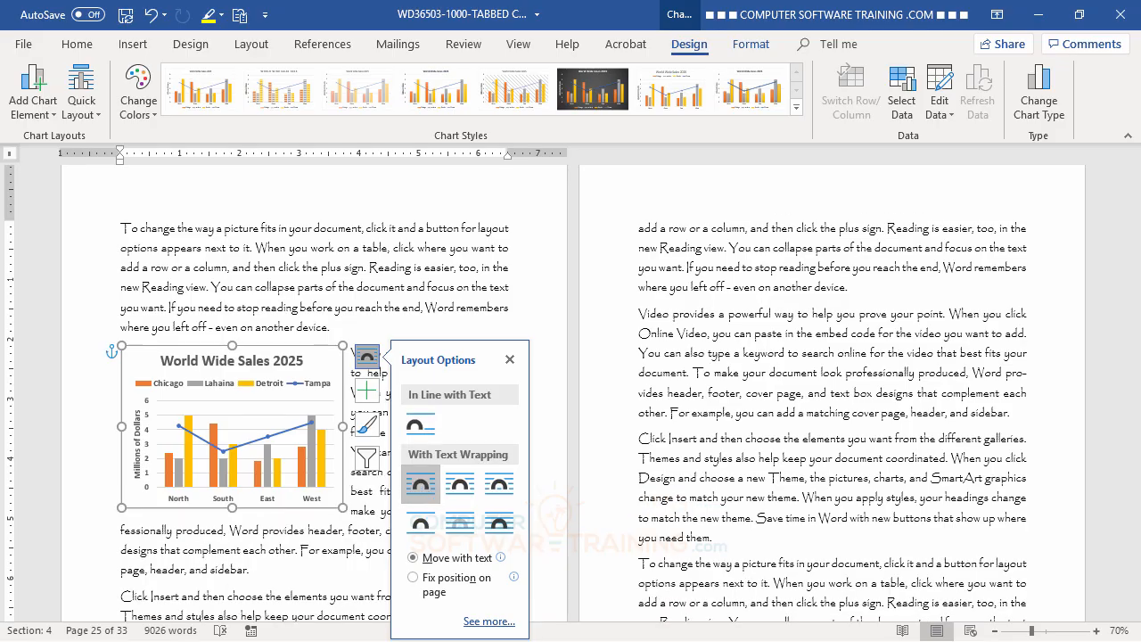
# Move the World Wide Sales 2025 chart up to the beginning of the page's first paragraph, at the left margin.
pyautogui.moveTo(303, 357); pyautogui.dragTo(302, 226)
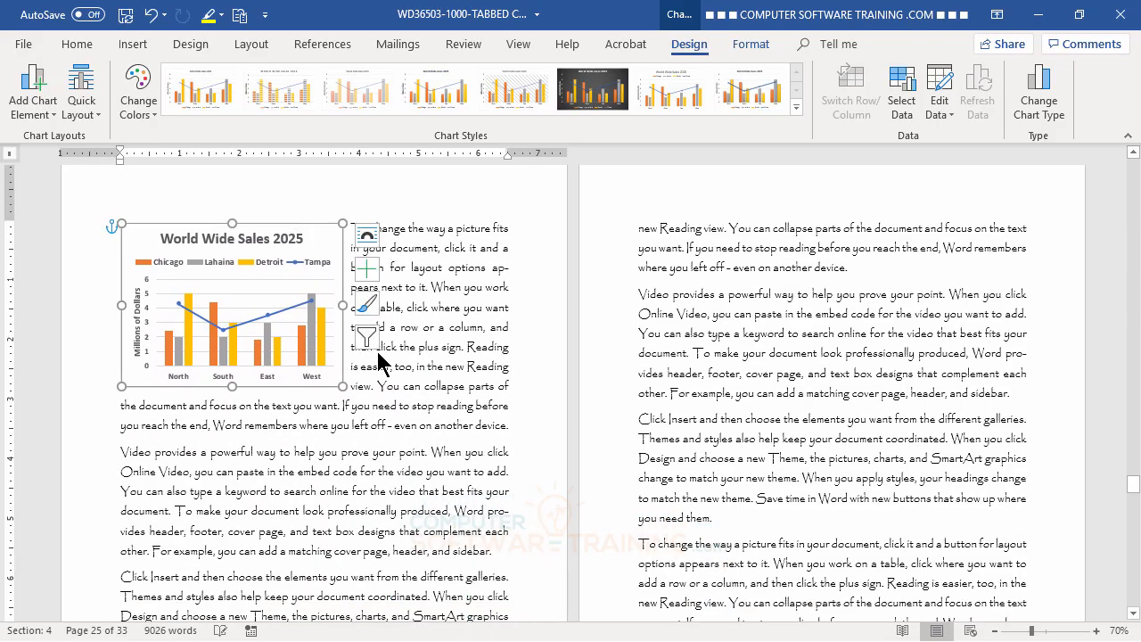
pyautogui.click(428, 491)
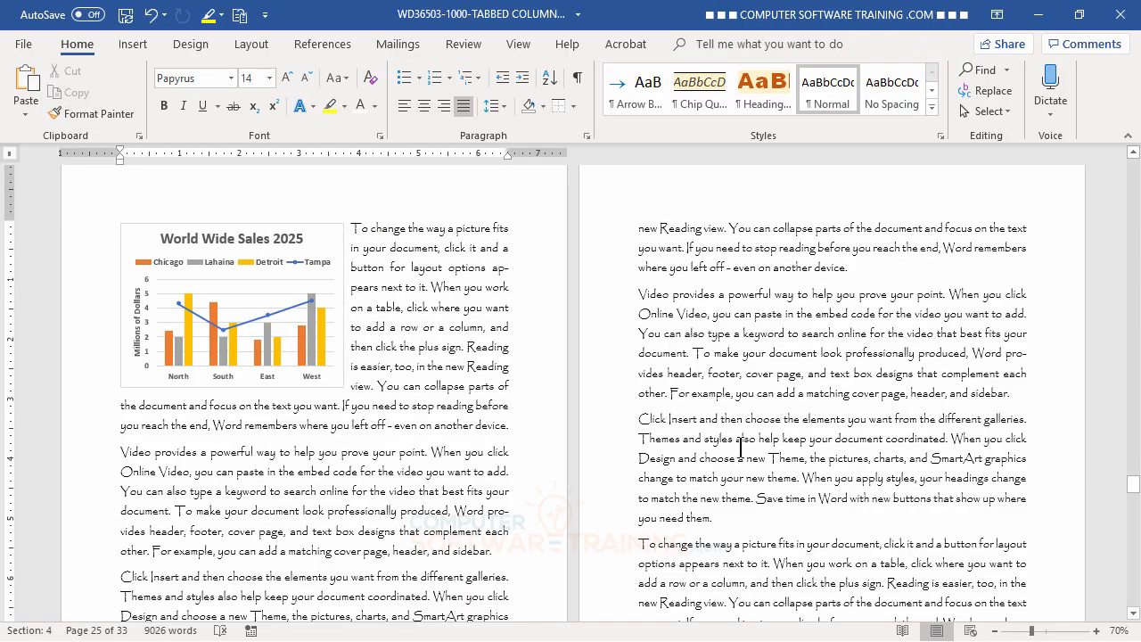
# Insert a Line with Markers chart before the paragraph "Video provides a powerful way" on page 26.
pyautogui.scroll(-3, 758, 441)
pyautogui.scroll(6, 821, 374)
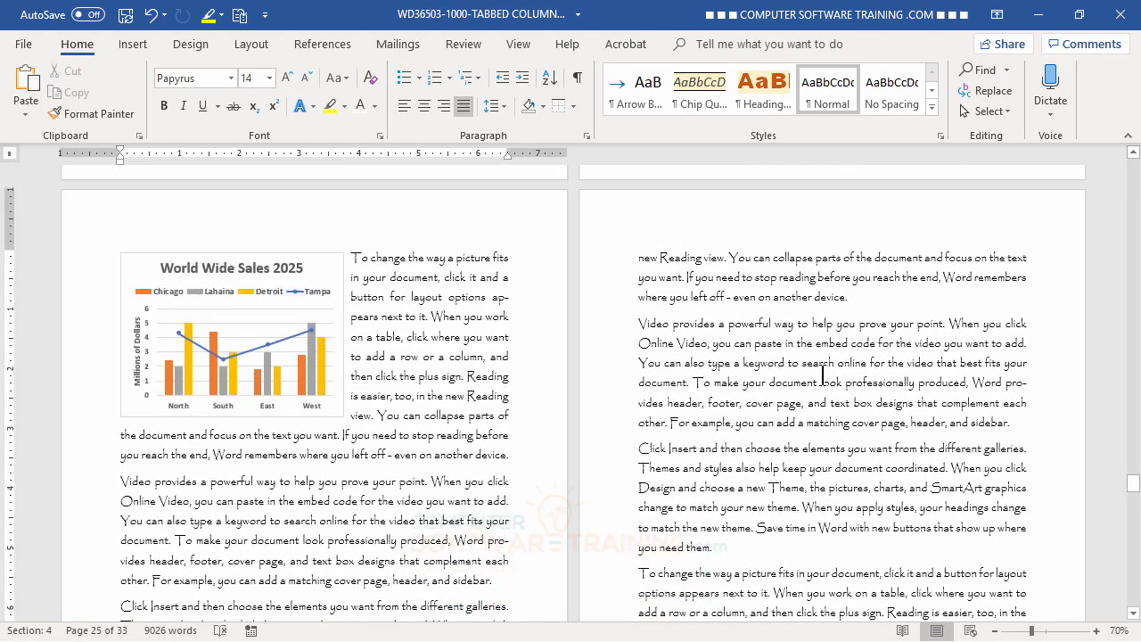
pyautogui.scroll(2, 821, 374)
pyautogui.scroll(-4, 823, 369)
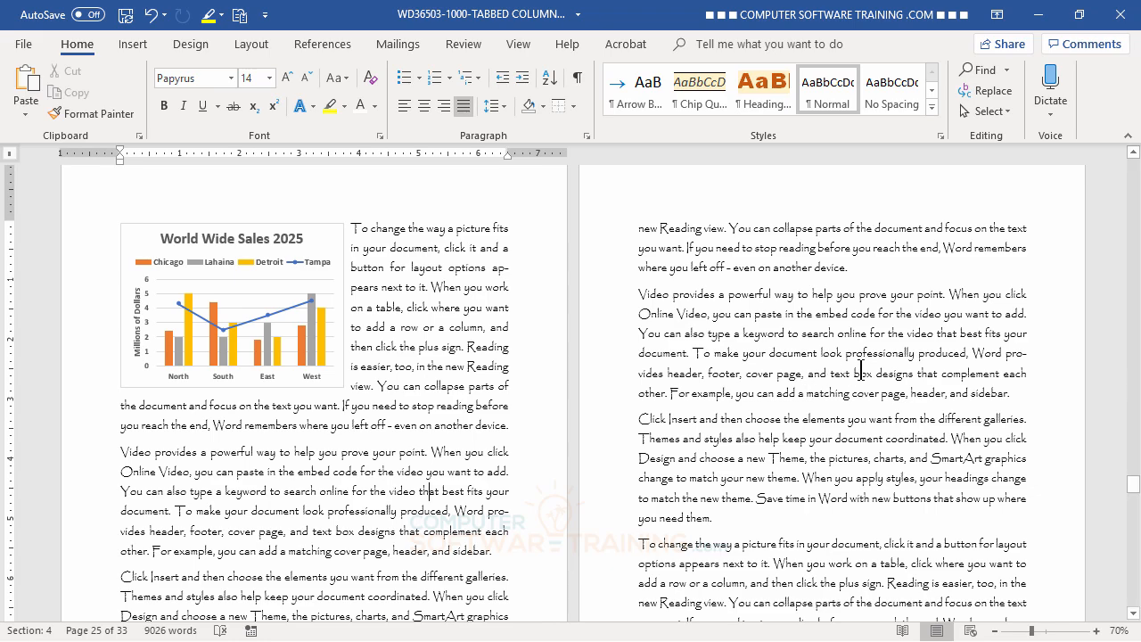
pyautogui.click(637, 294)
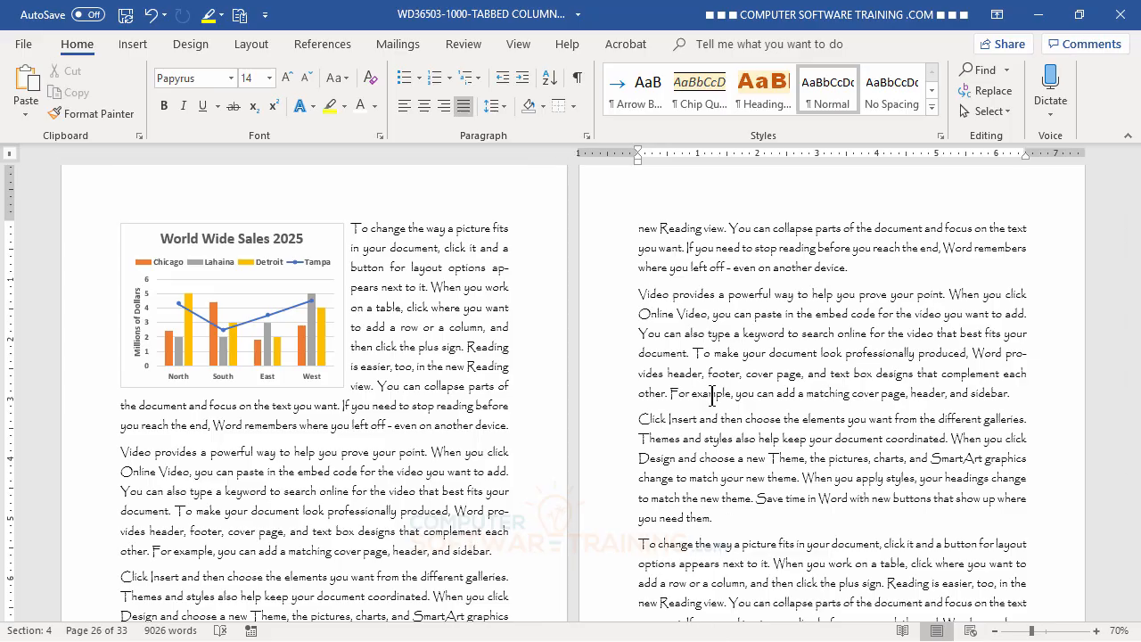
pyautogui.click(138, 46)
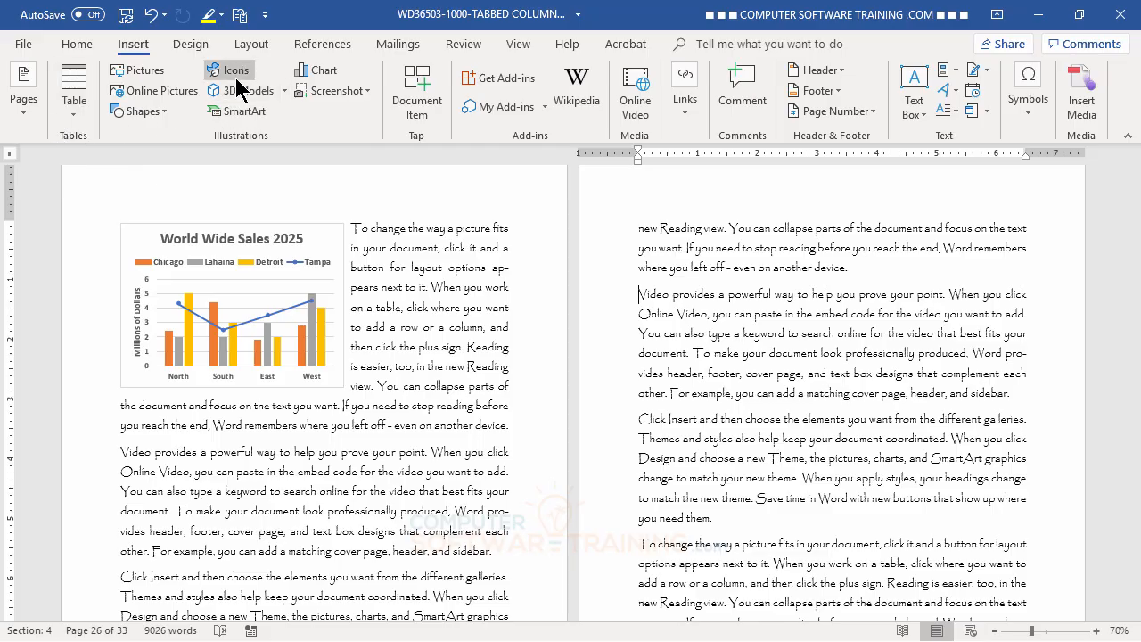
pyautogui.click(321, 71)
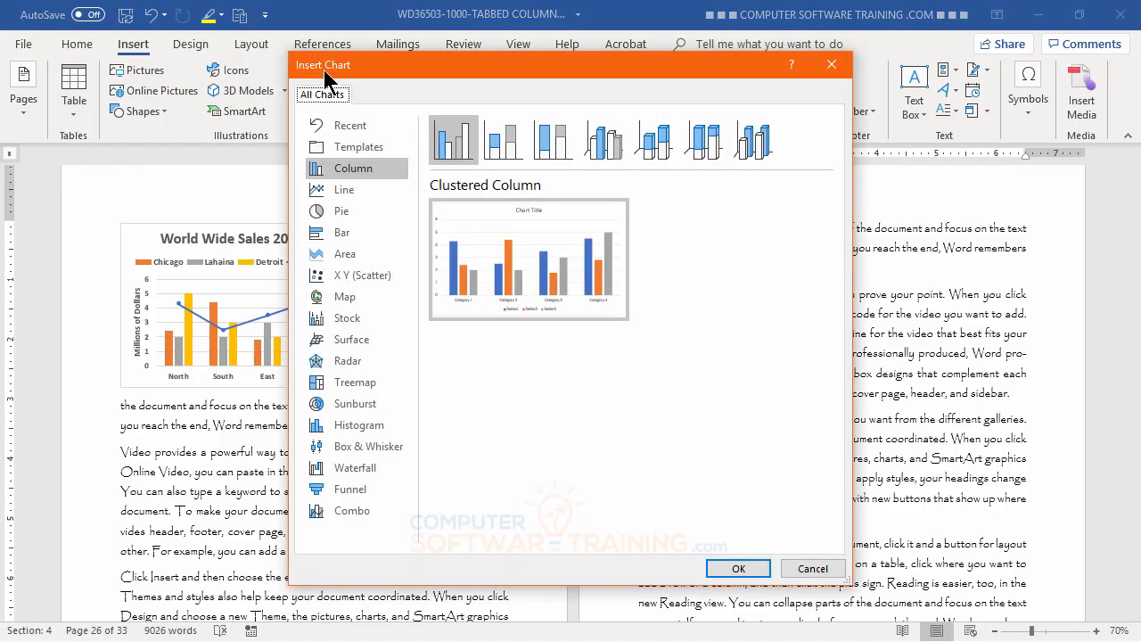
pyautogui.click(344, 192)
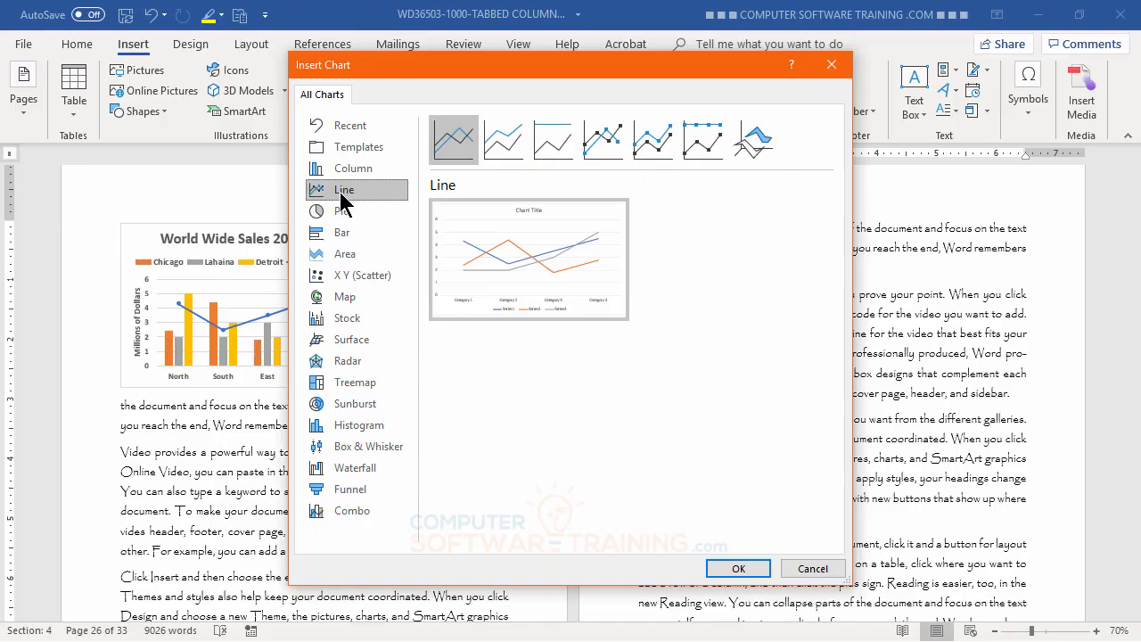
pyautogui.click(602, 152)
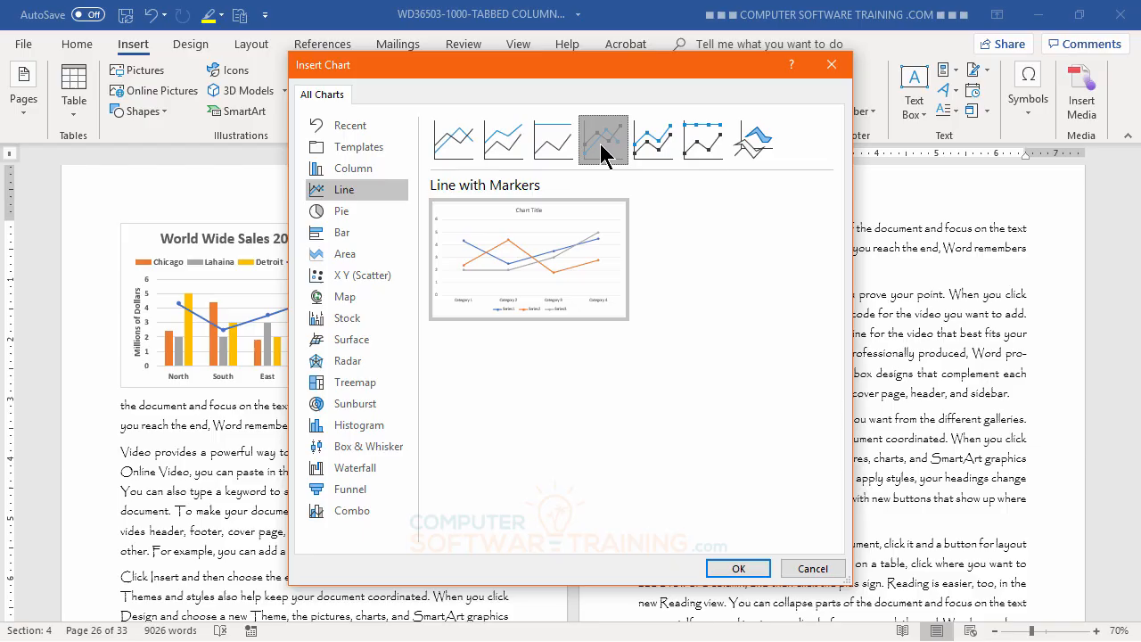
pyautogui.click(737, 569)
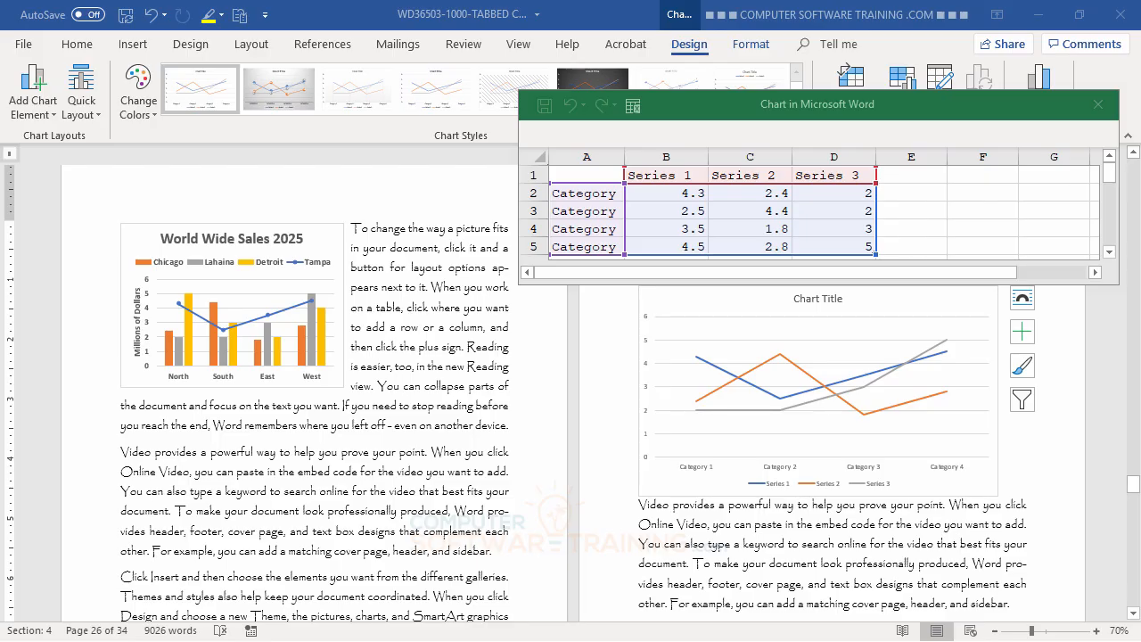
# Paste the copied January to June city sales table into the new chart's data sheet from cell A1 and close the sheet.
pyautogui.moveTo(1140, 161); pyautogui.dragTo(1070, 115)
pyautogui.click(577, 178)
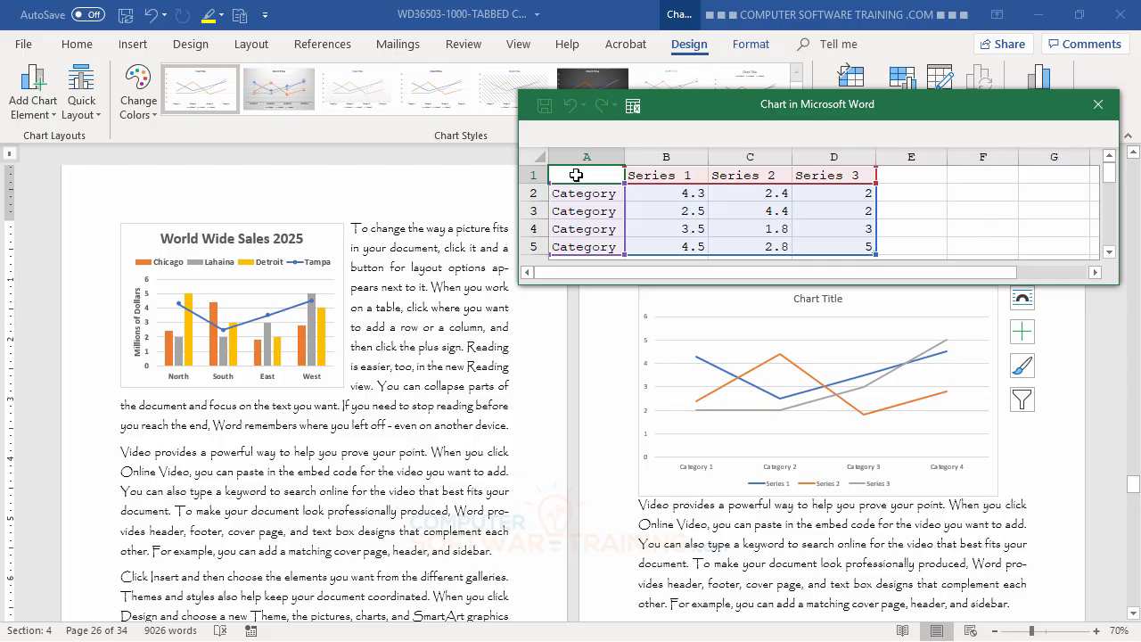
pyautogui.rightClick(576, 175)
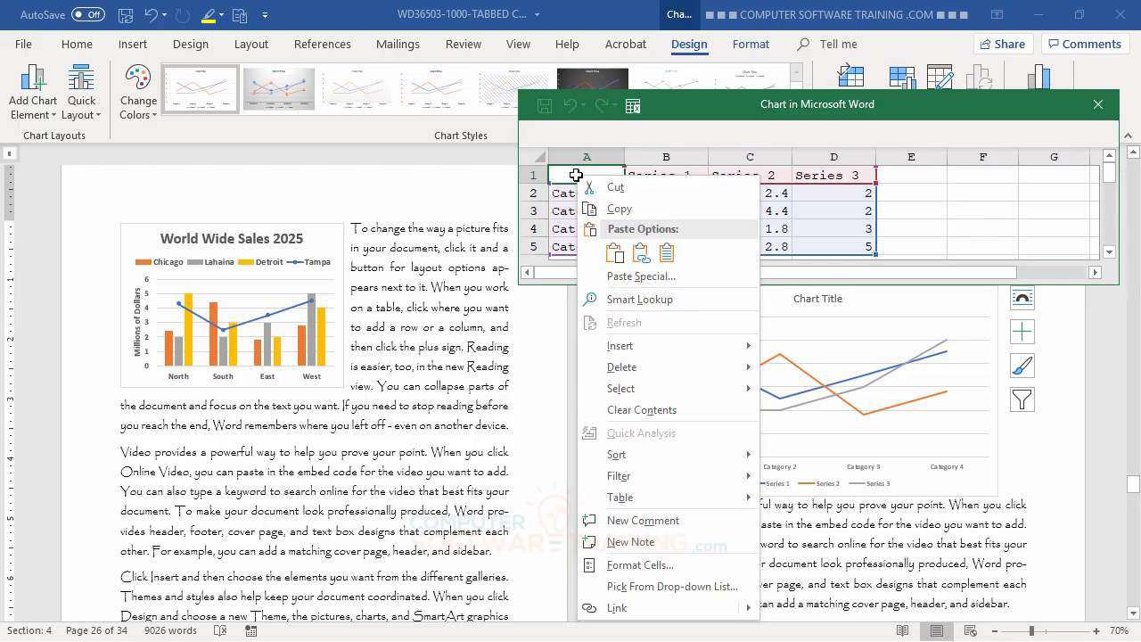
pyautogui.click(615, 254)
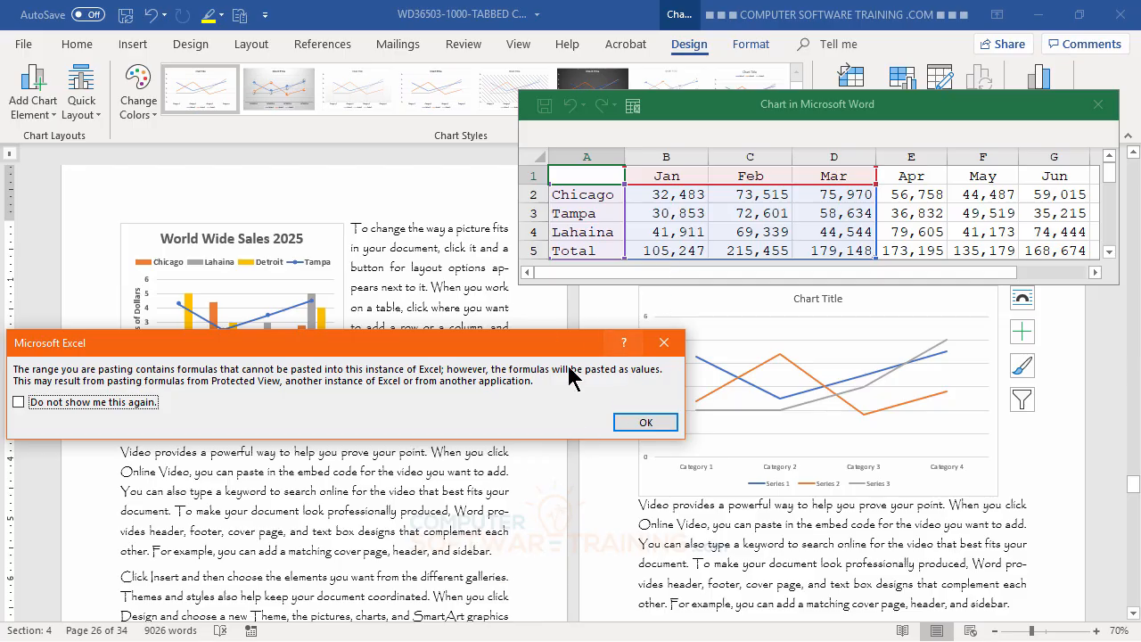
pyautogui.click(645, 422)
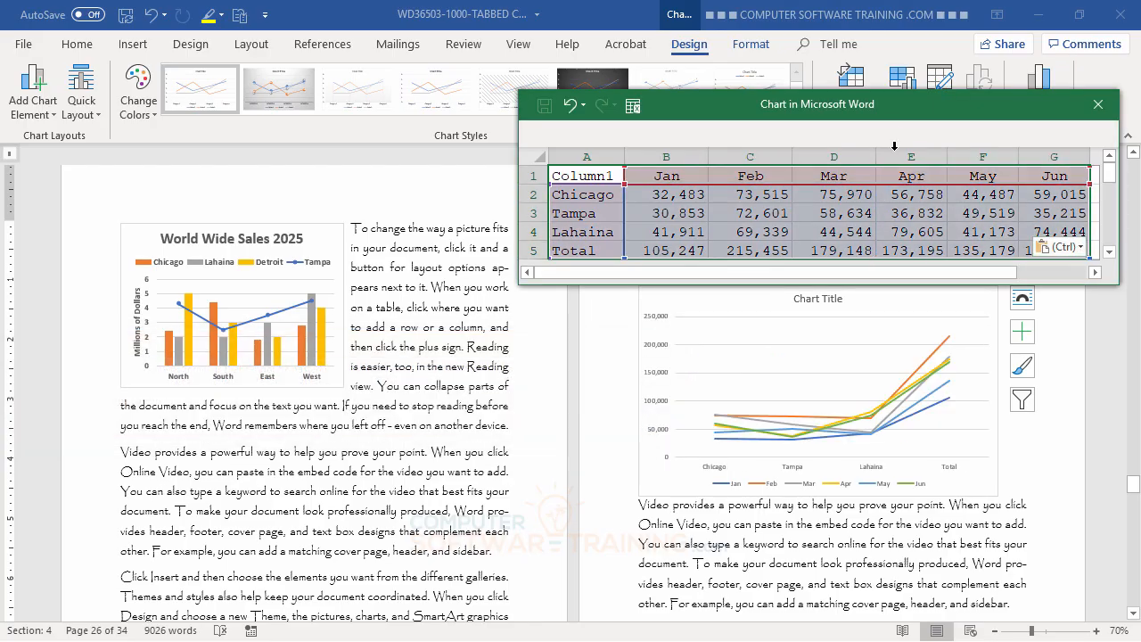
pyautogui.moveTo(900, 107); pyautogui.dragTo(534, 98)
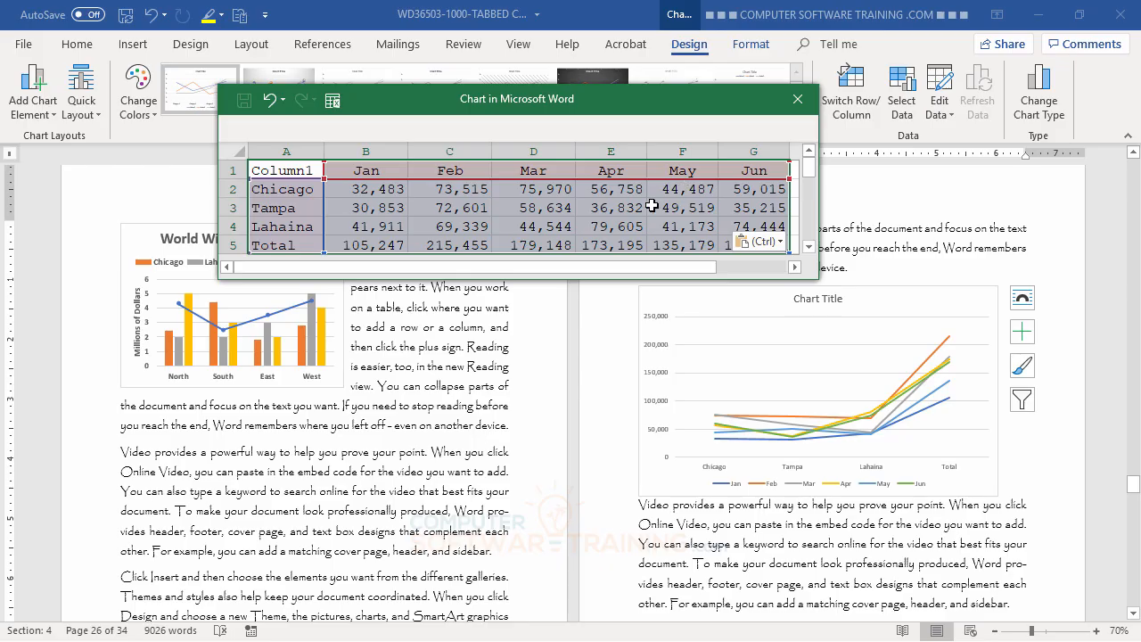
pyautogui.click(798, 101)
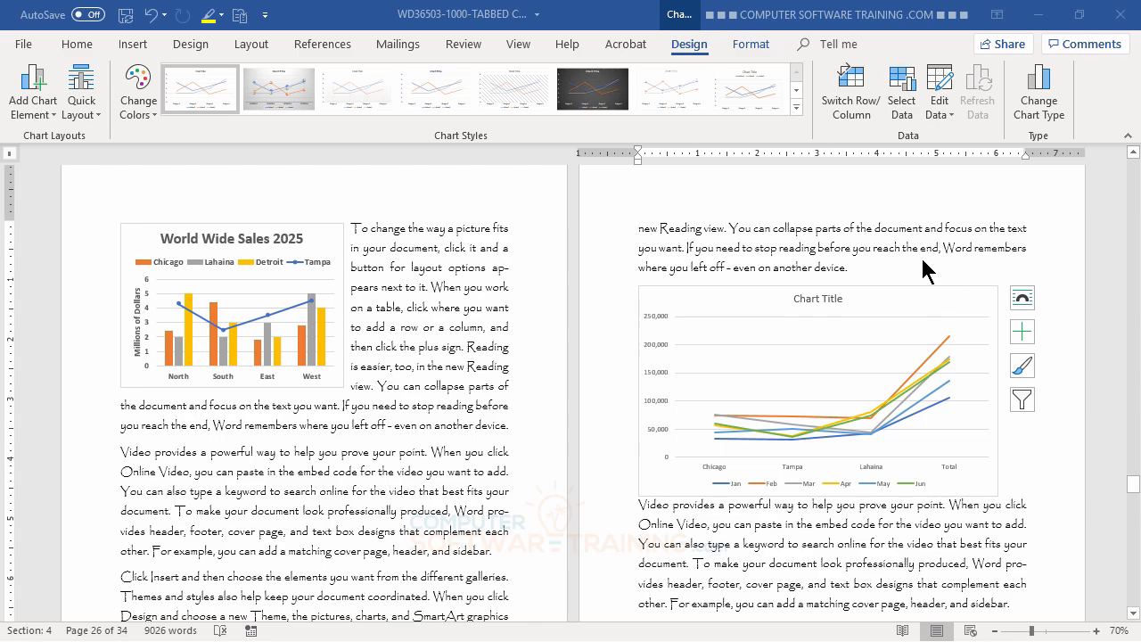
# Switch the line chart's rows and columns so the cities are the series and the months the axis labels, and close the data sheet.
pyautogui.click(952, 308)
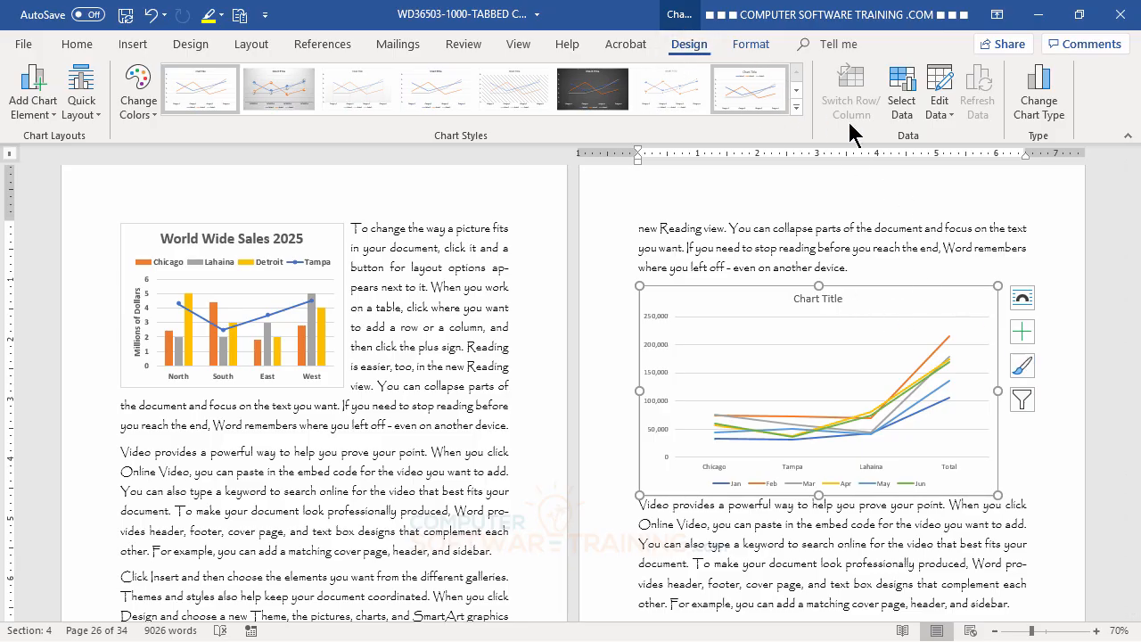
pyautogui.click(902, 97)
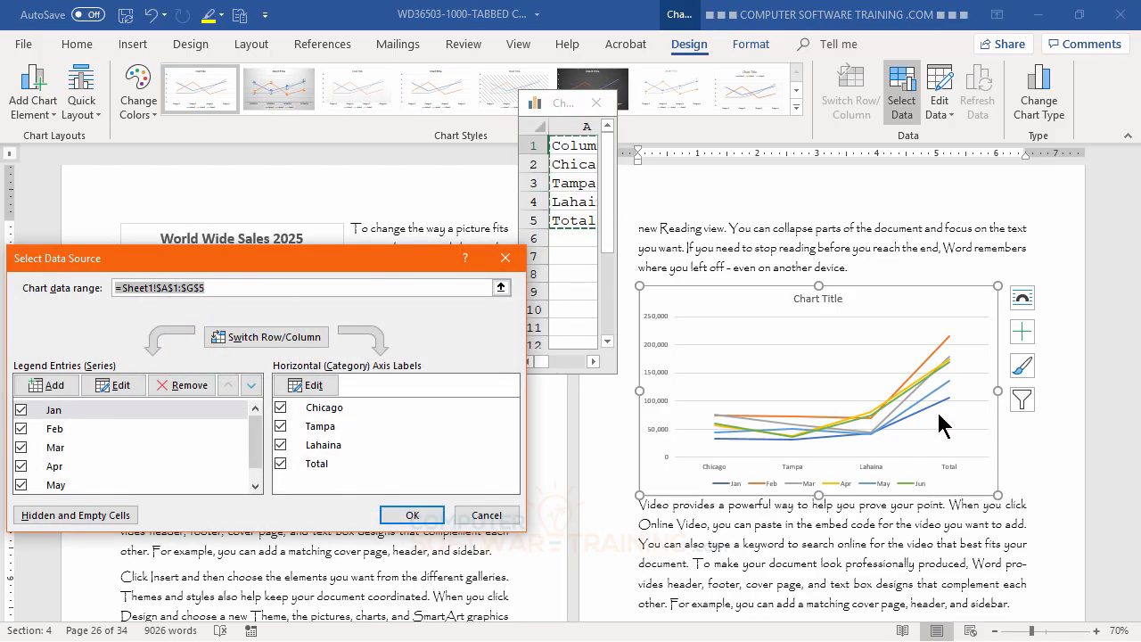
pyautogui.click(286, 340)
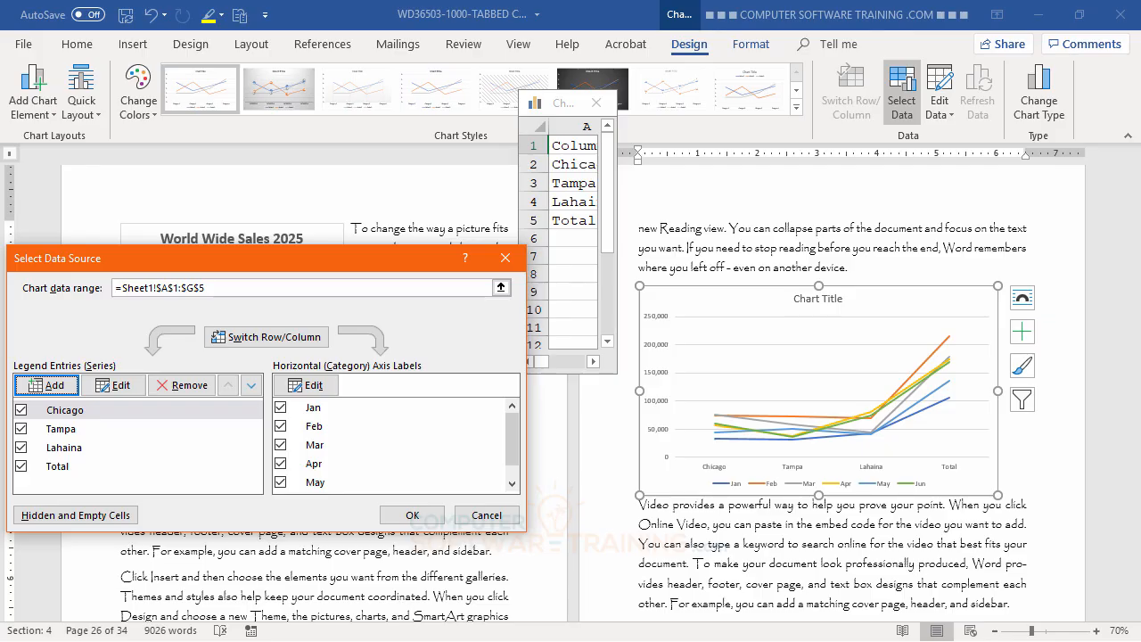
pyautogui.click(417, 517)
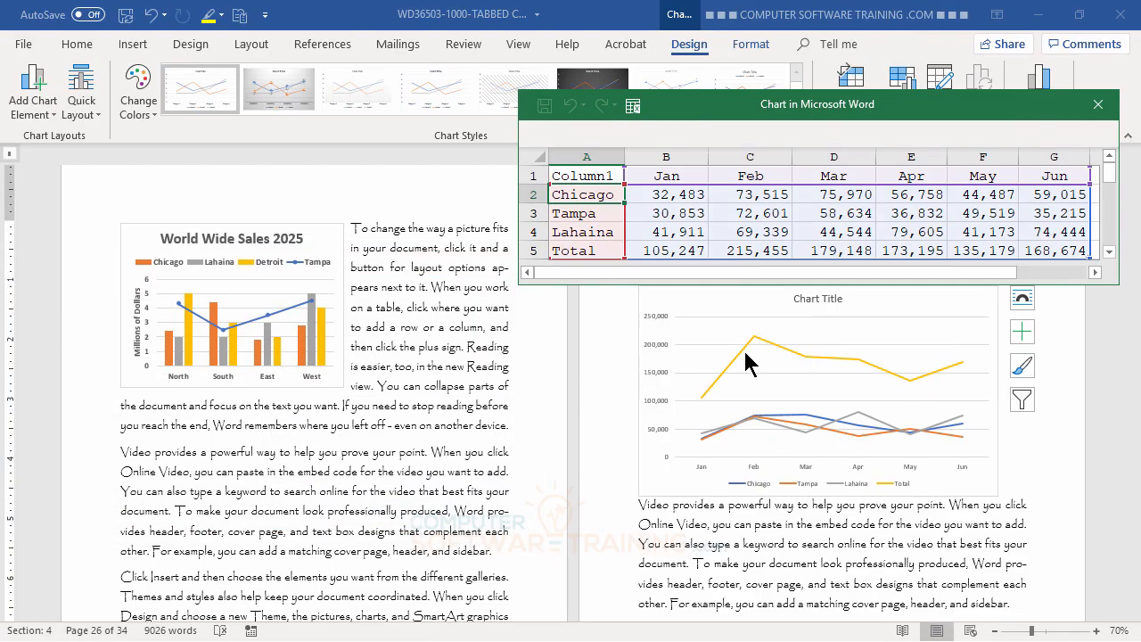
pyautogui.click(1100, 107)
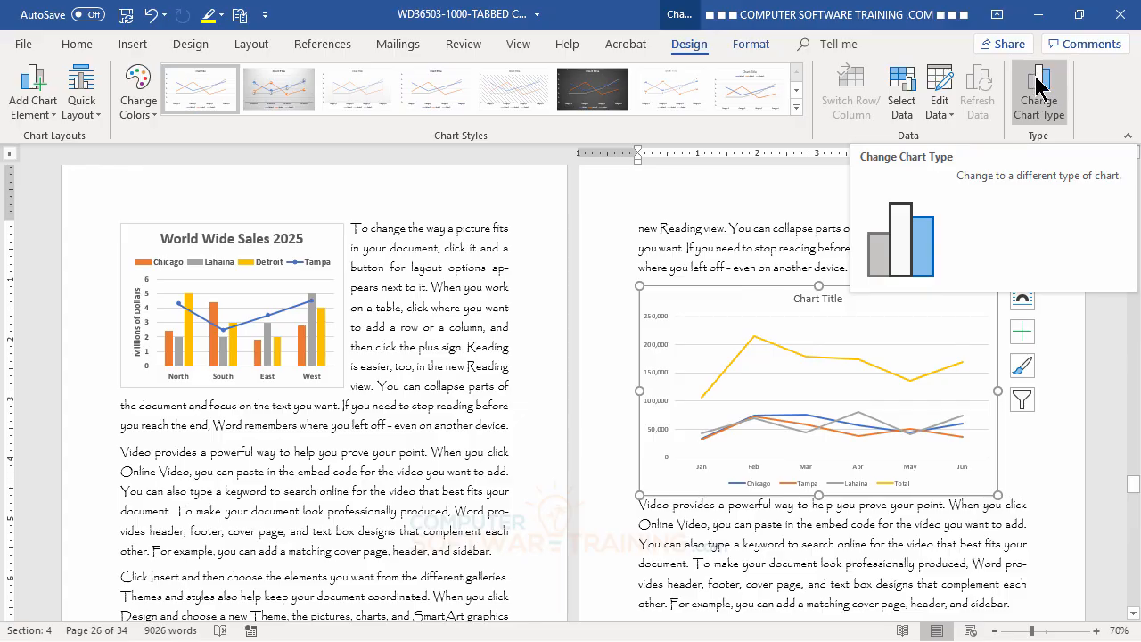
# Change the chart type of the new line chart to Stacked Line with Markers.
pyautogui.click(1038, 82)
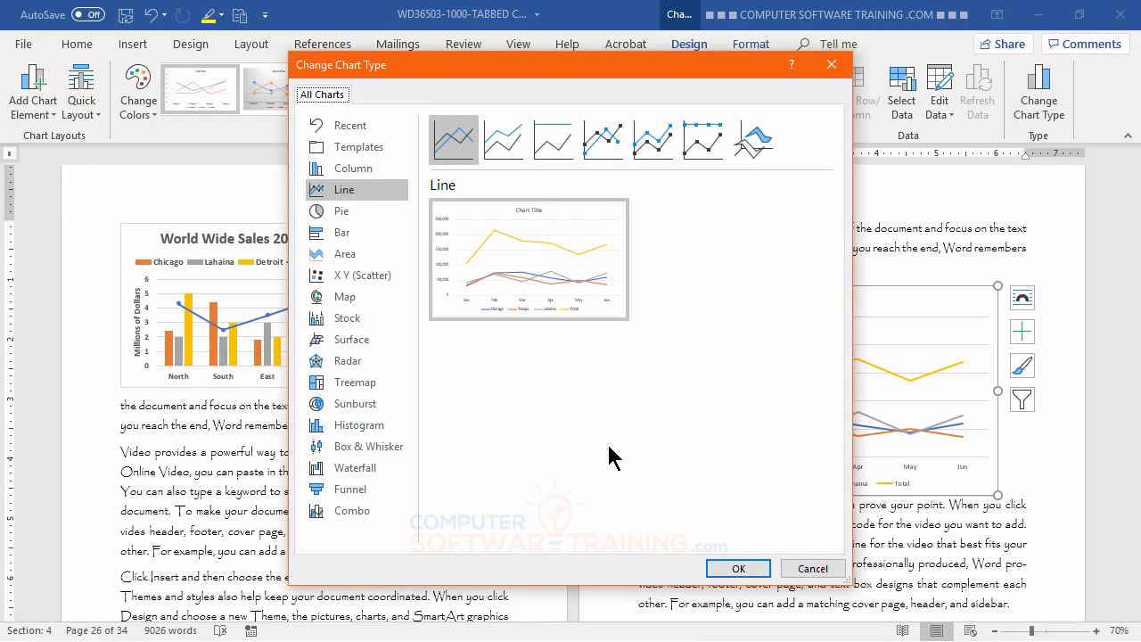
pyautogui.click(653, 150)
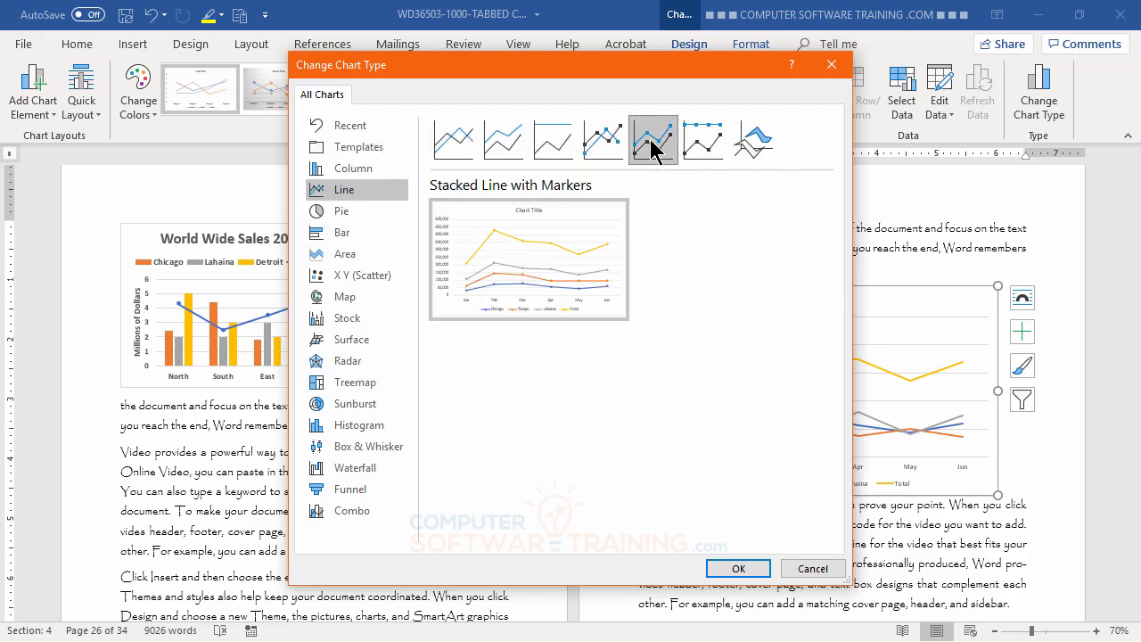
pyautogui.click(734, 569)
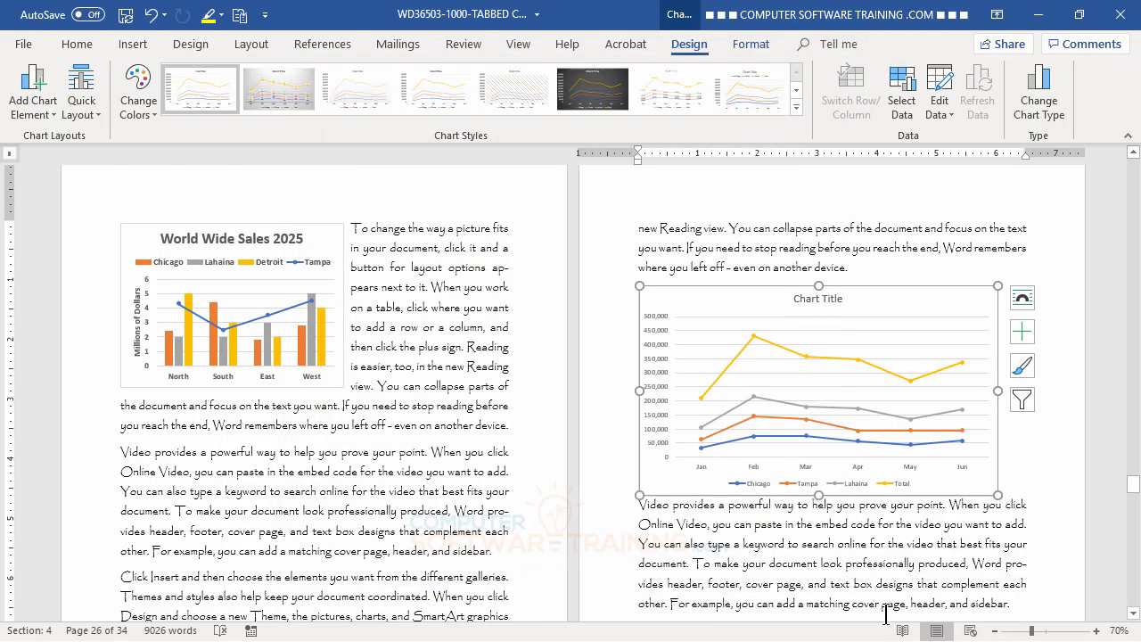
# Add data labels to only the Total series of the stacked line chart on page 26.
pyautogui.scroll(-1, 885, 615)
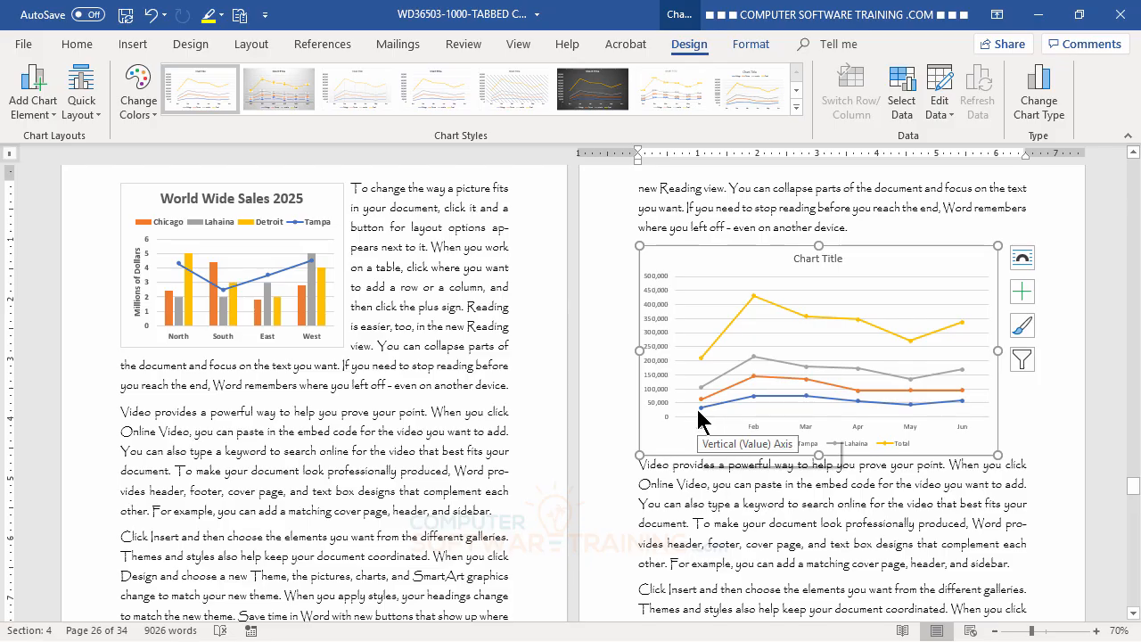
pyautogui.moveTo(699, 407)
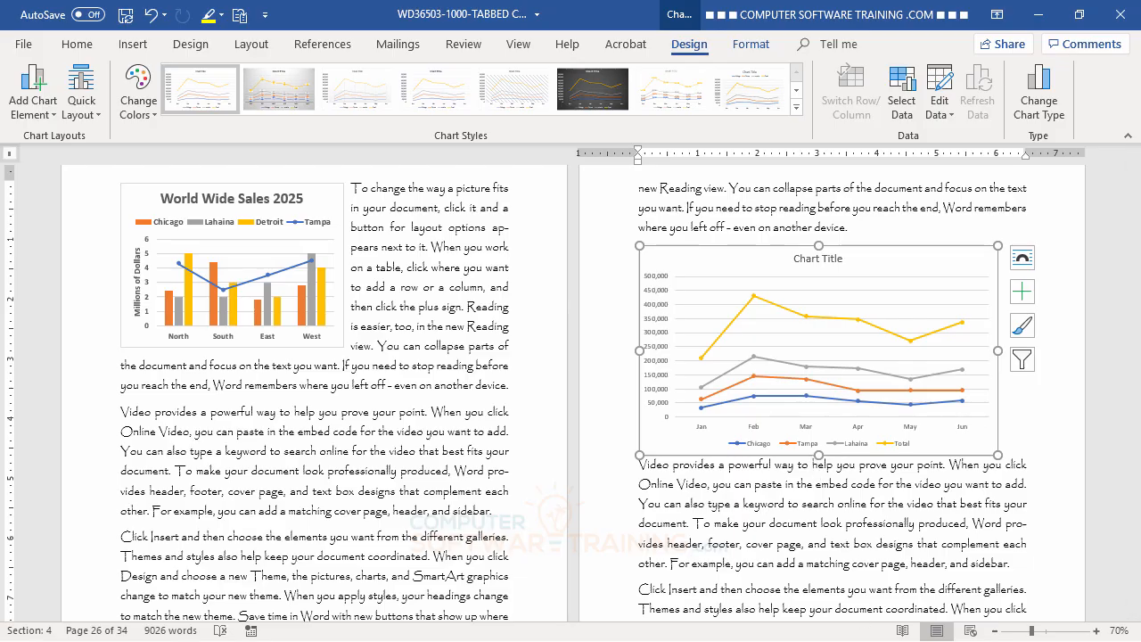
pyautogui.click(731, 326)
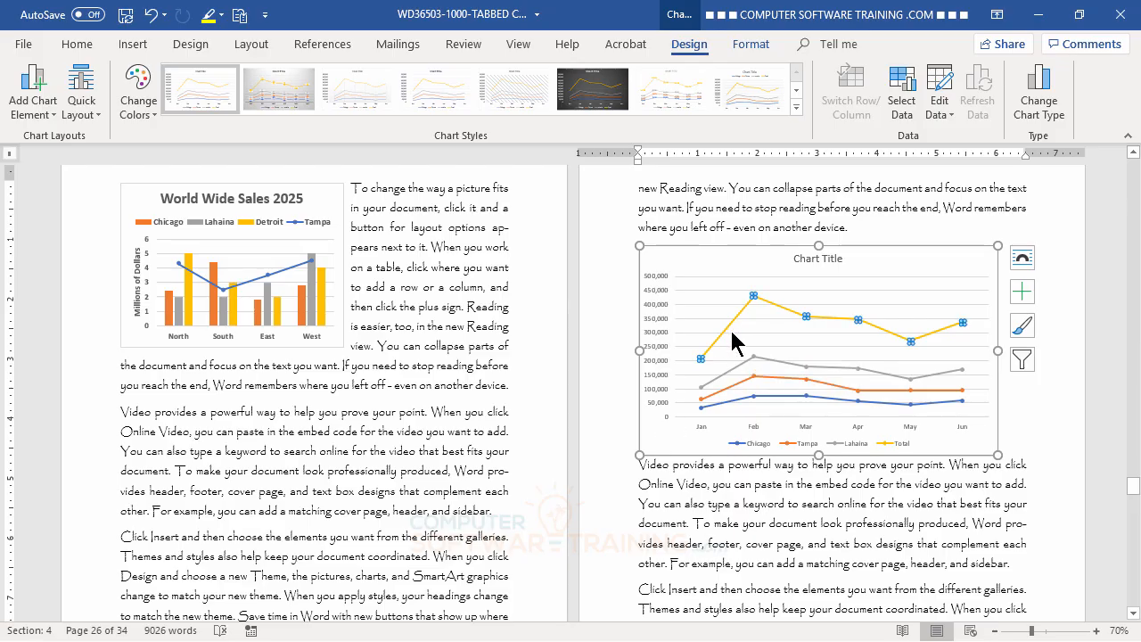
pyautogui.click(1023, 291)
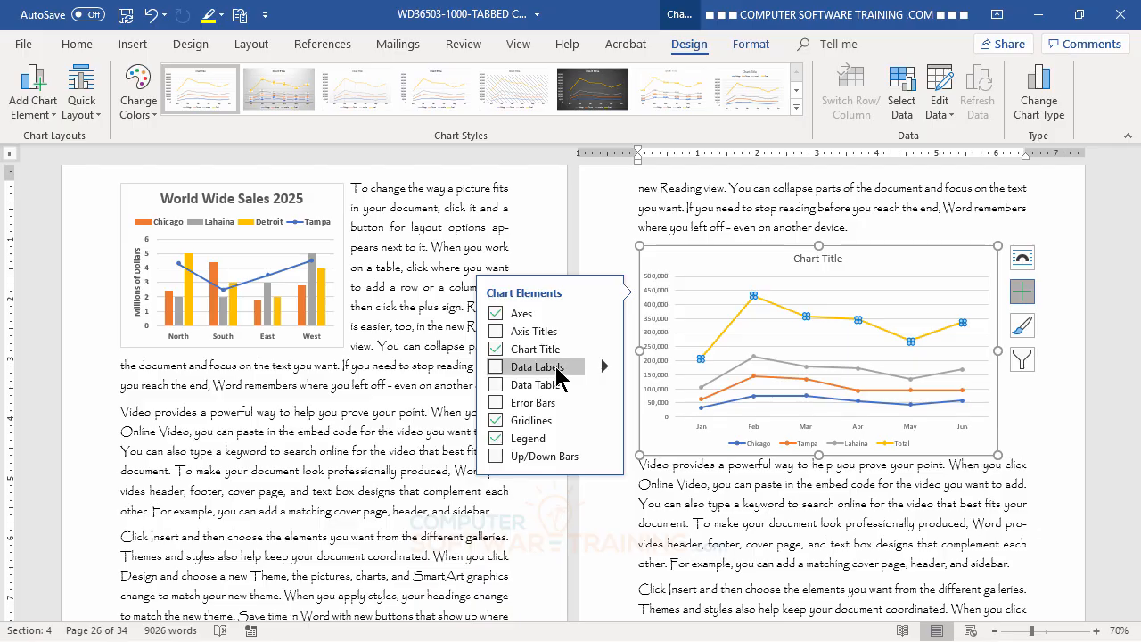
pyautogui.click(495, 365)
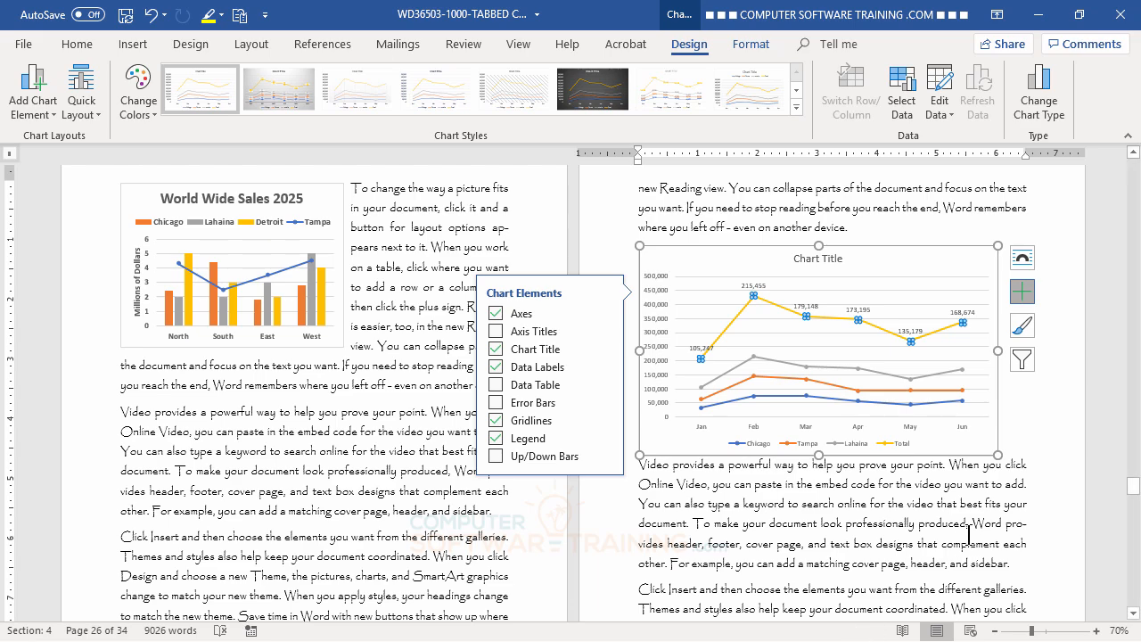
pyautogui.click(1039, 428)
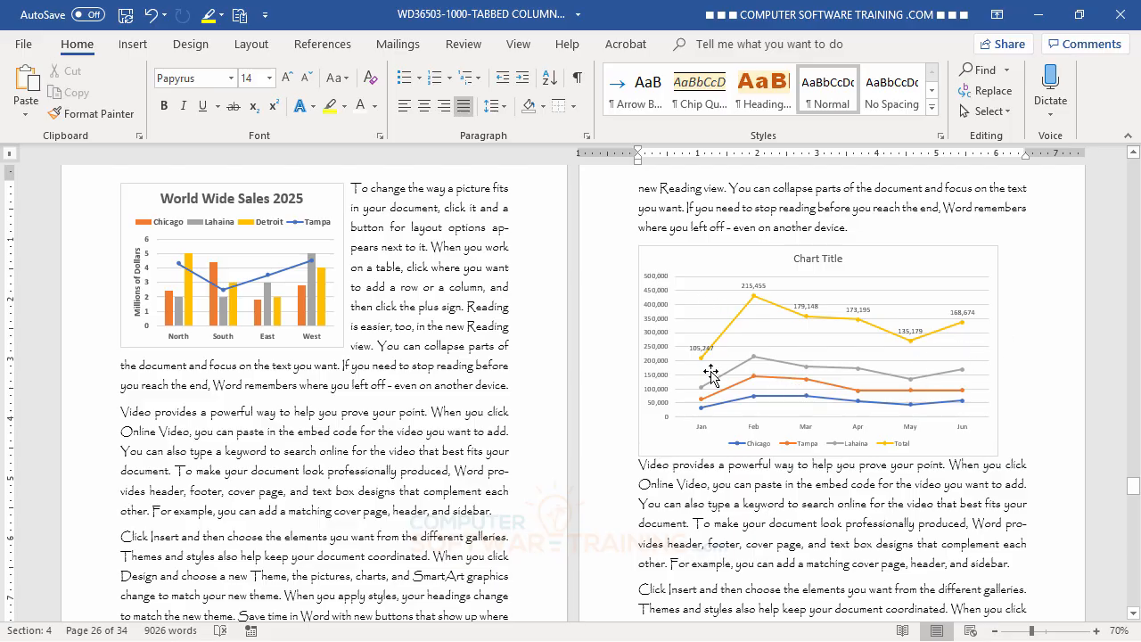
# Set the text direction of the Total series' data labels to Rotate all text 270° and close the formatting pane.
pyautogui.doubleClick(750, 290)
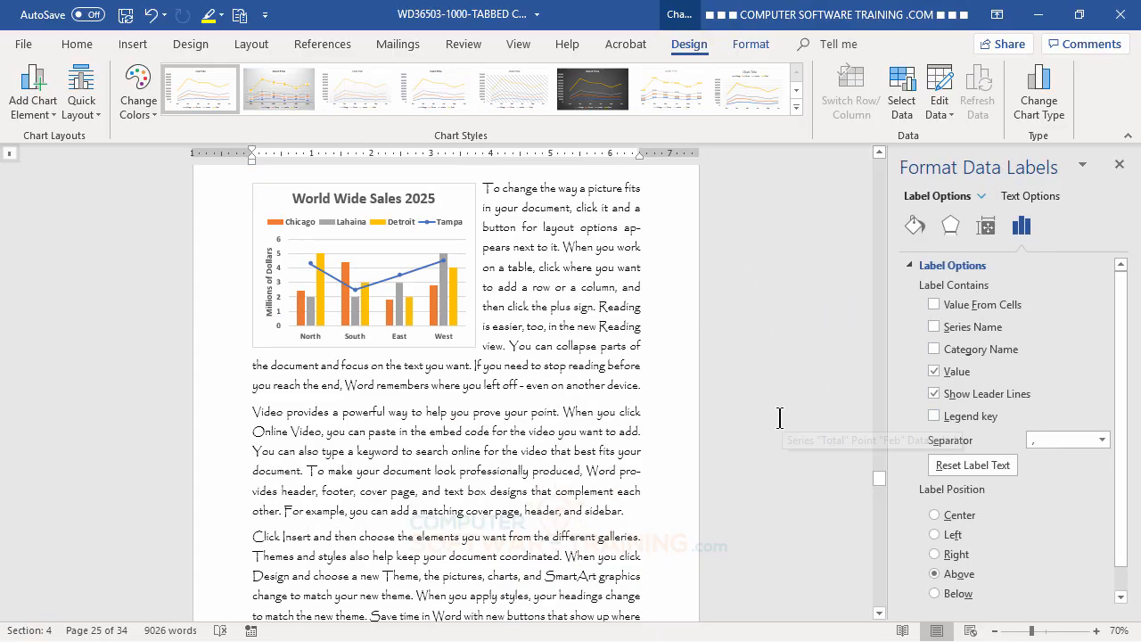
pyautogui.scroll(-2, 769, 415)
pyautogui.scroll(-10, 769, 416)
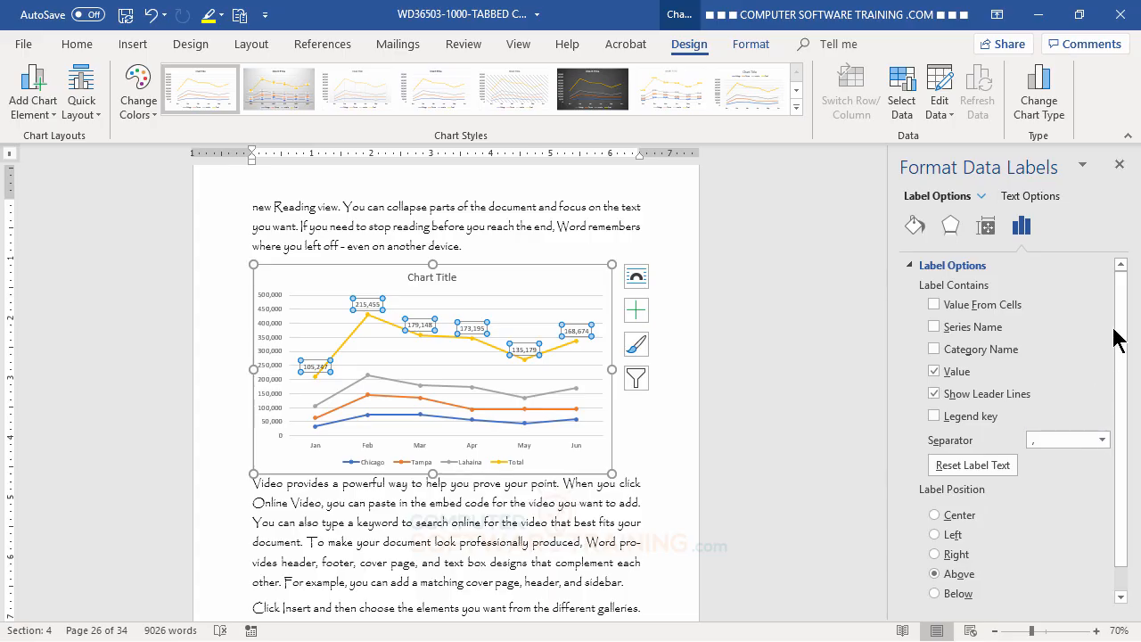
pyautogui.moveTo(1123, 339); pyautogui.dragTo(1125, 364)
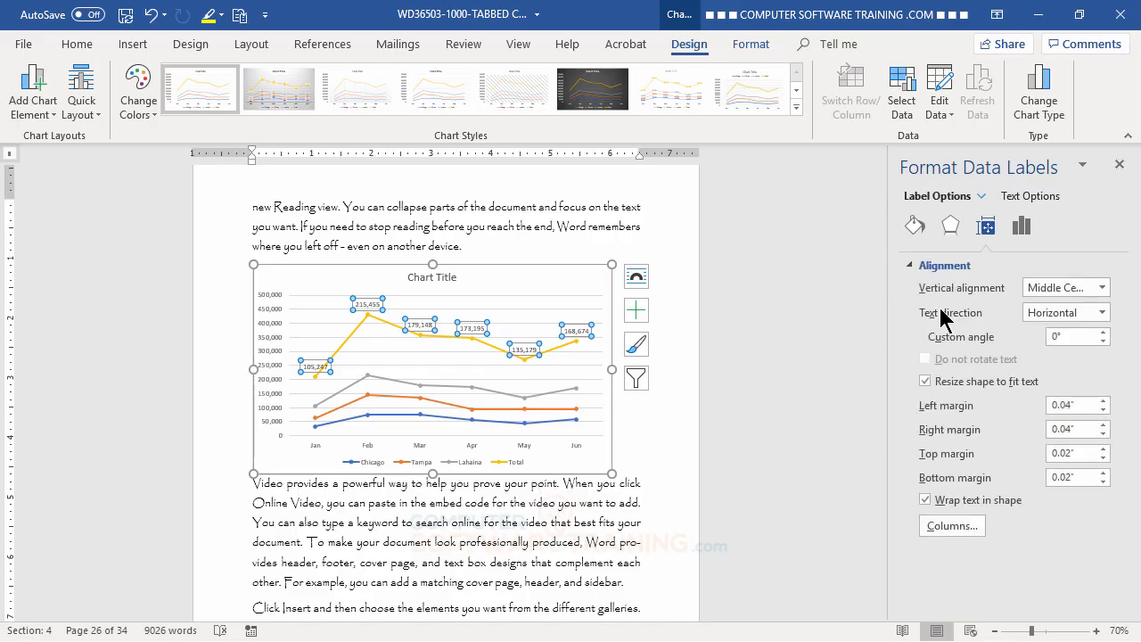
pyautogui.click(1102, 313)
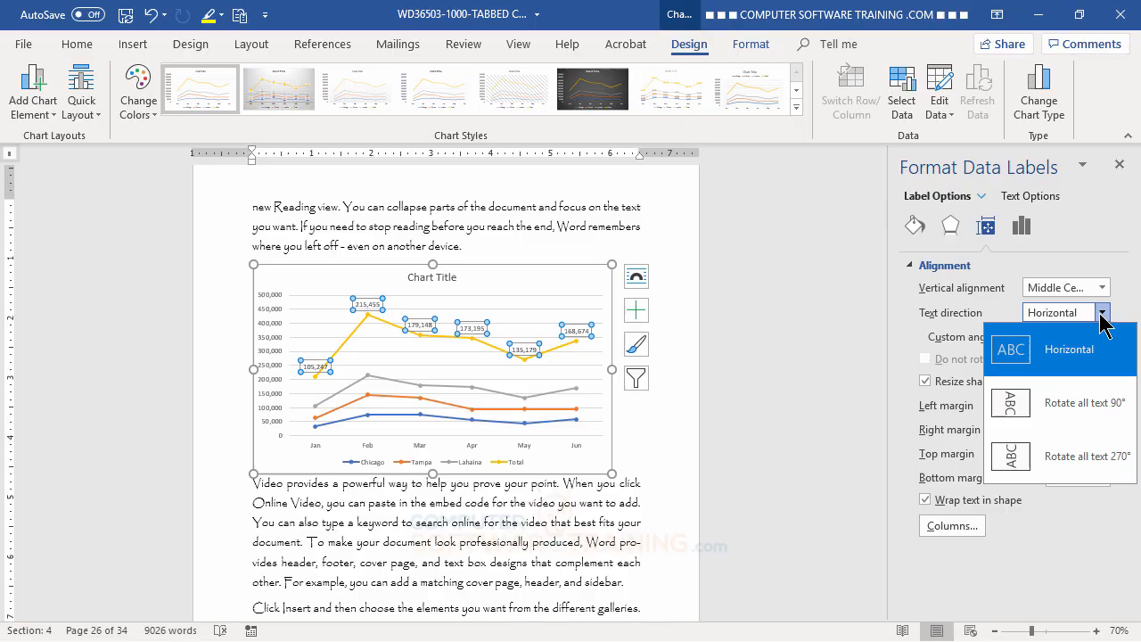
pyautogui.click(1043, 462)
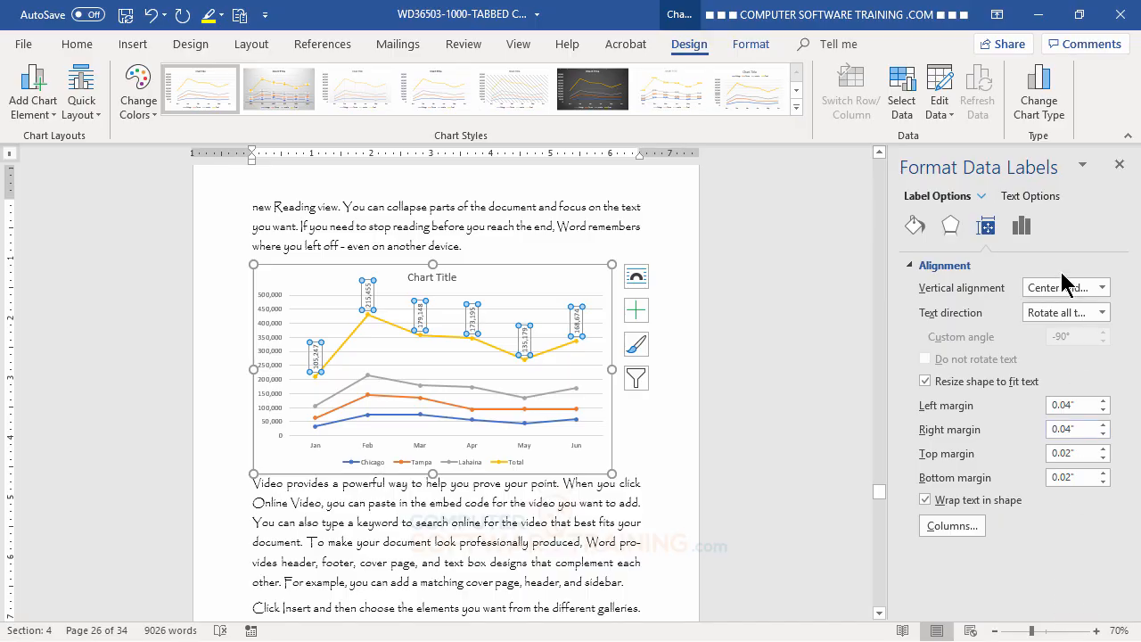
pyautogui.click(1120, 165)
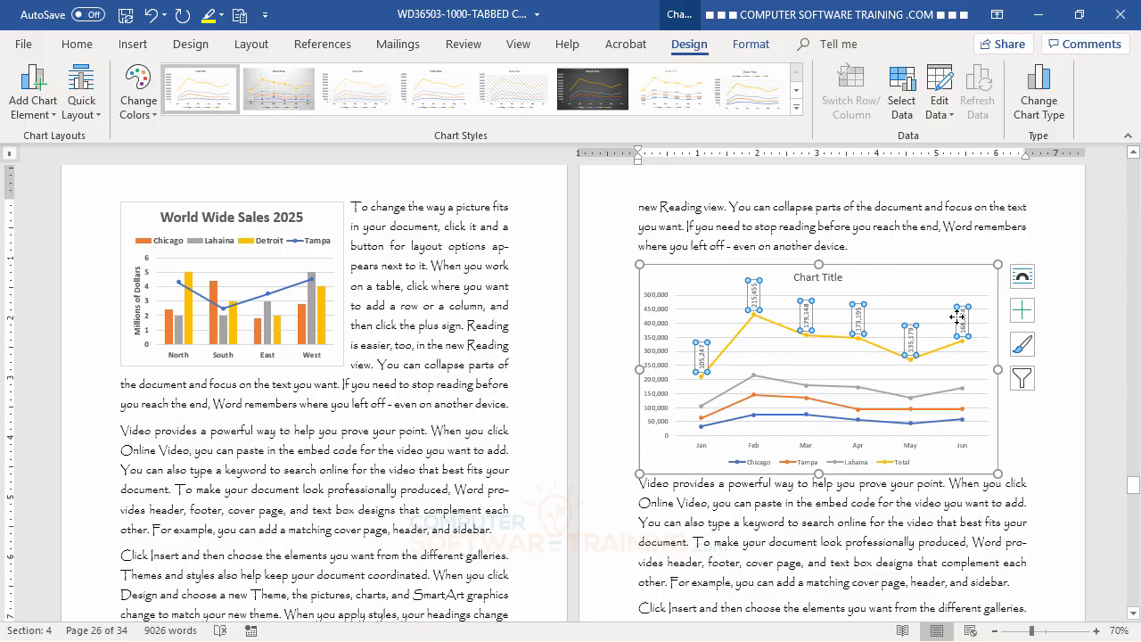
# Make the Total series' data labels bold and increase their font size to 10.
pyautogui.click(83, 46)
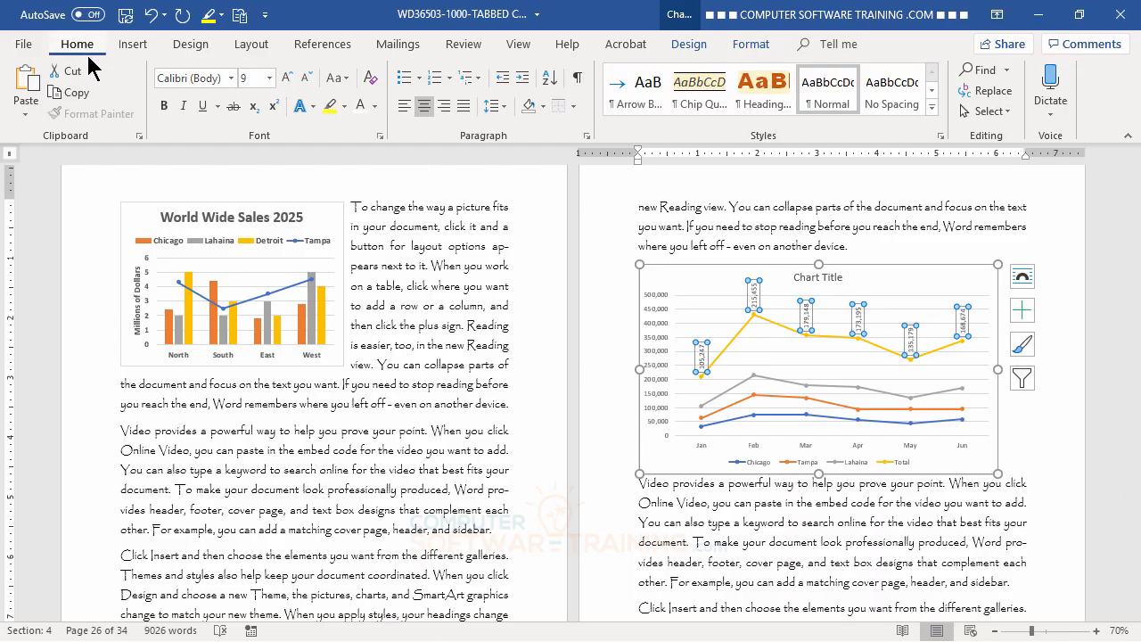
pyautogui.click(164, 107)
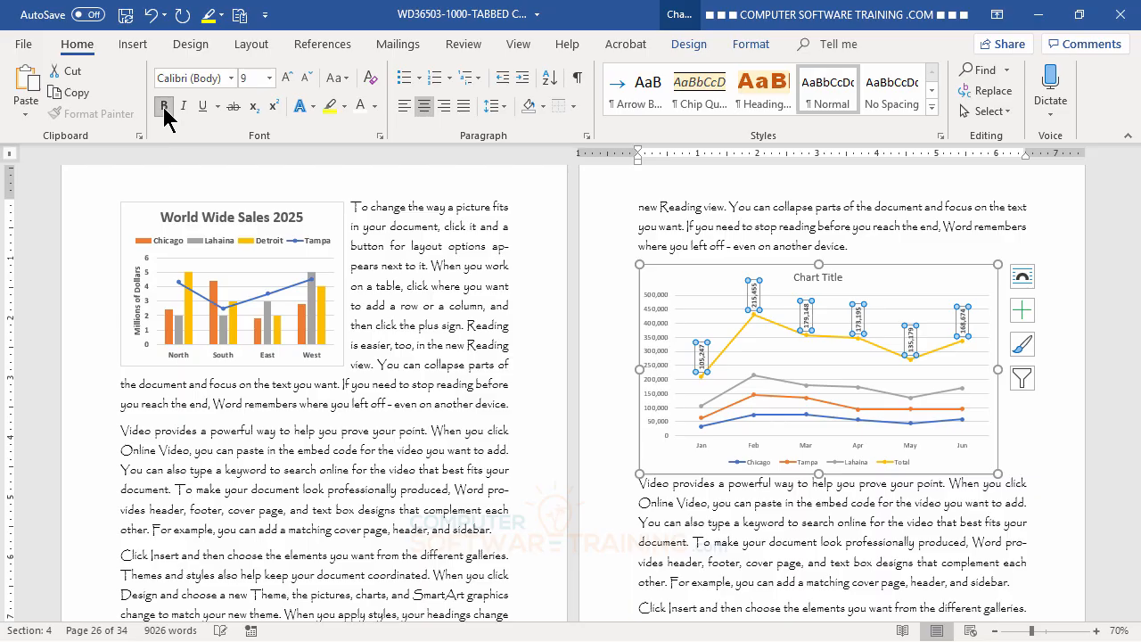
pyautogui.click(287, 80)
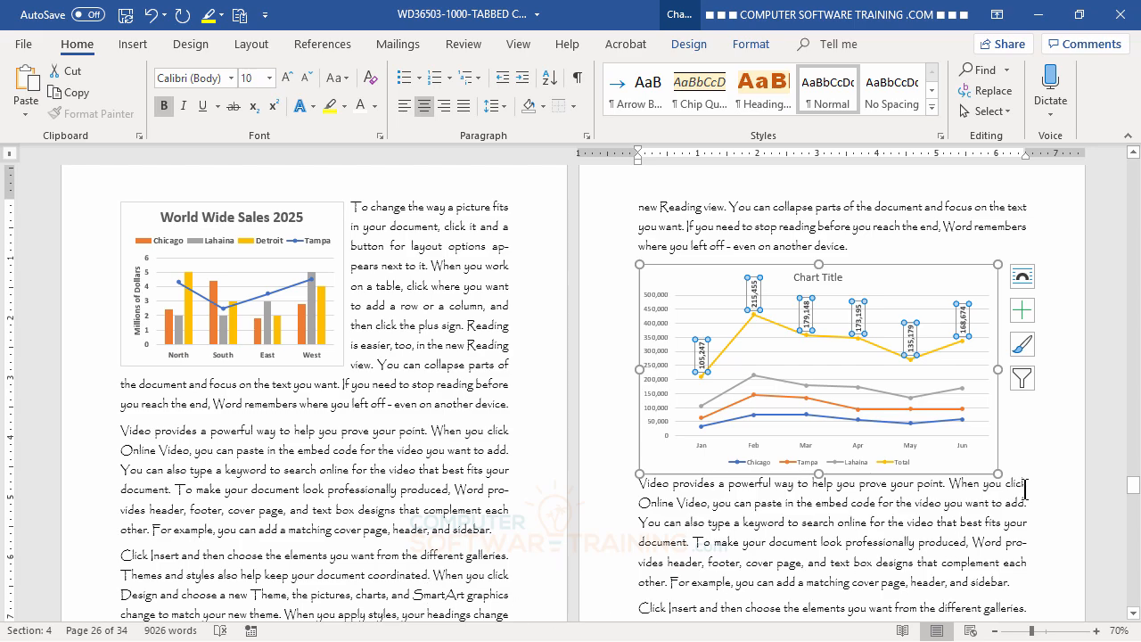
pyautogui.click(1048, 443)
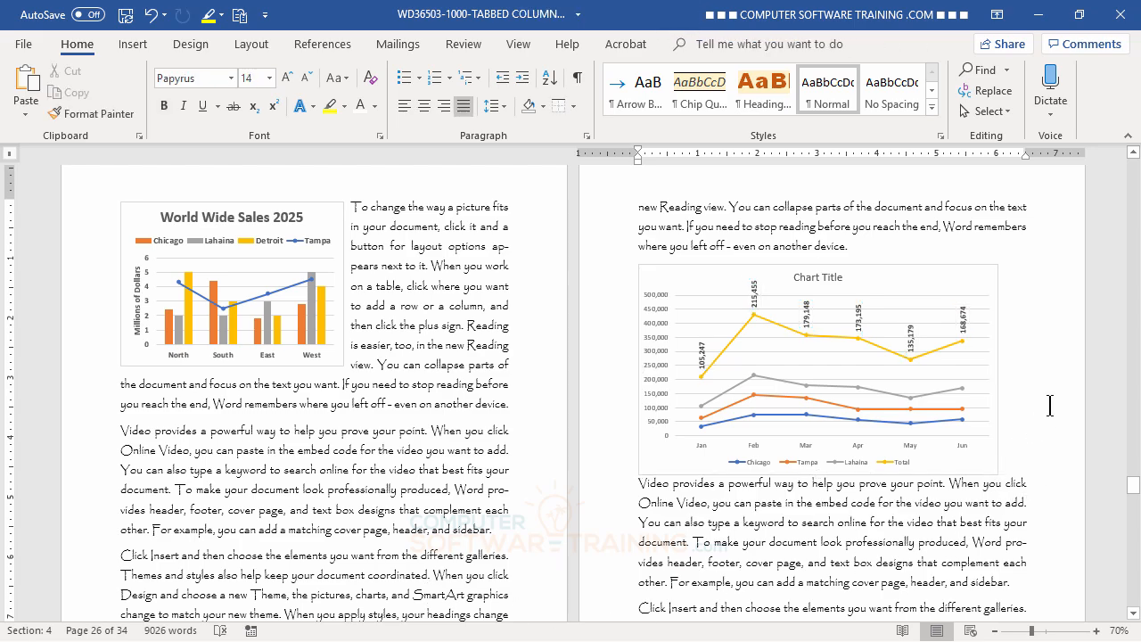
# Enlarge the line chart's legend text by one size and place the legend on the chart's right side.
pyautogui.click(941, 270)
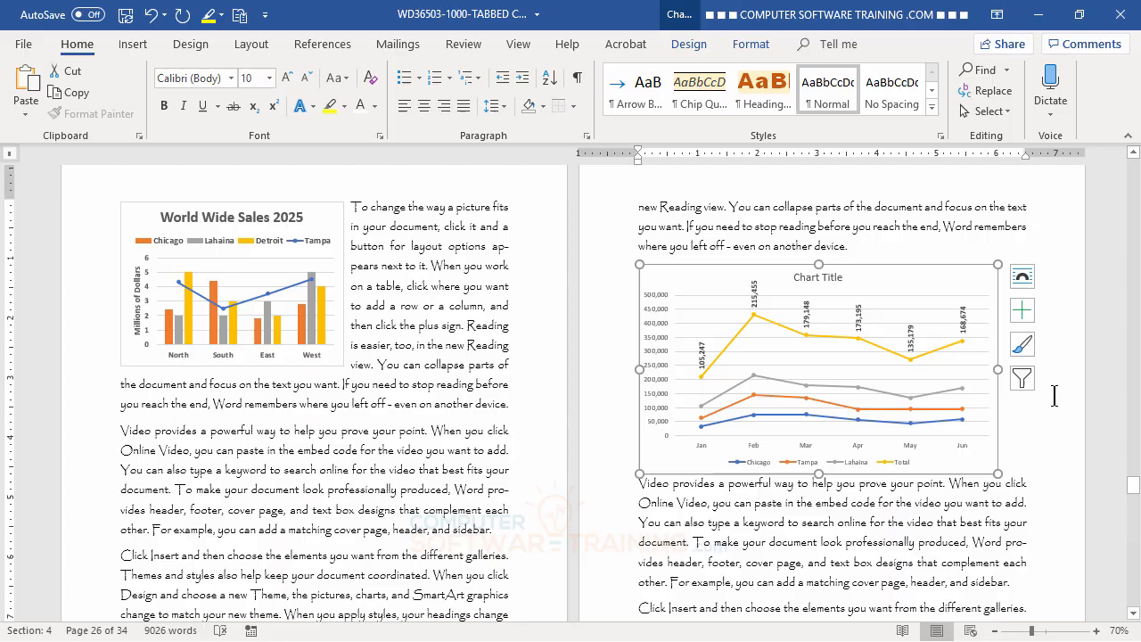
pyautogui.click(1023, 312)
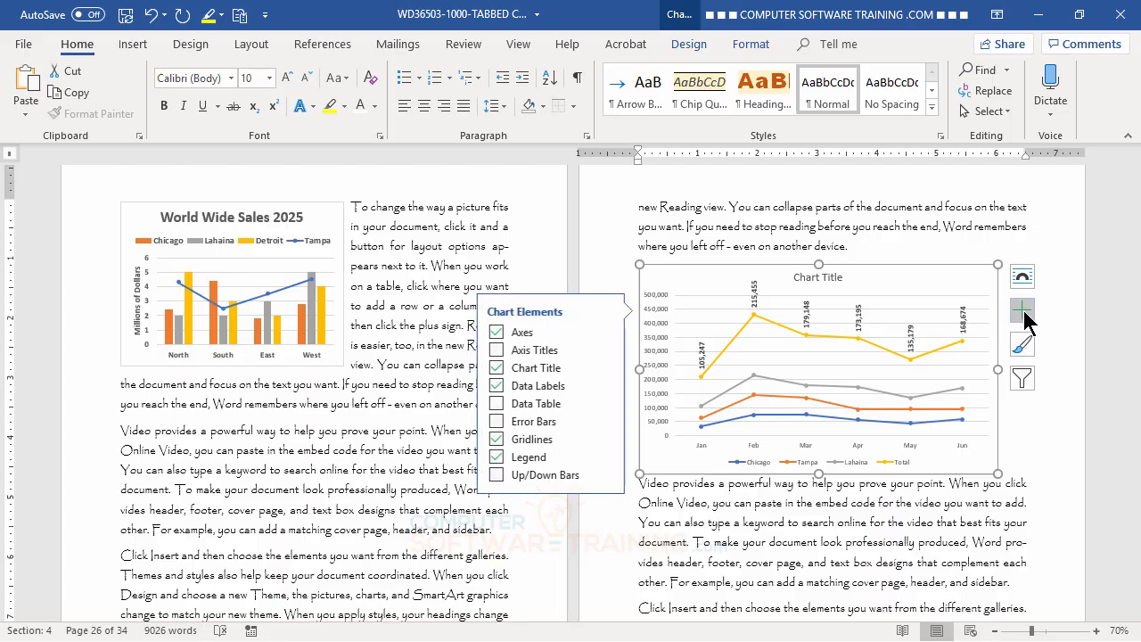
pyautogui.click(605, 457)
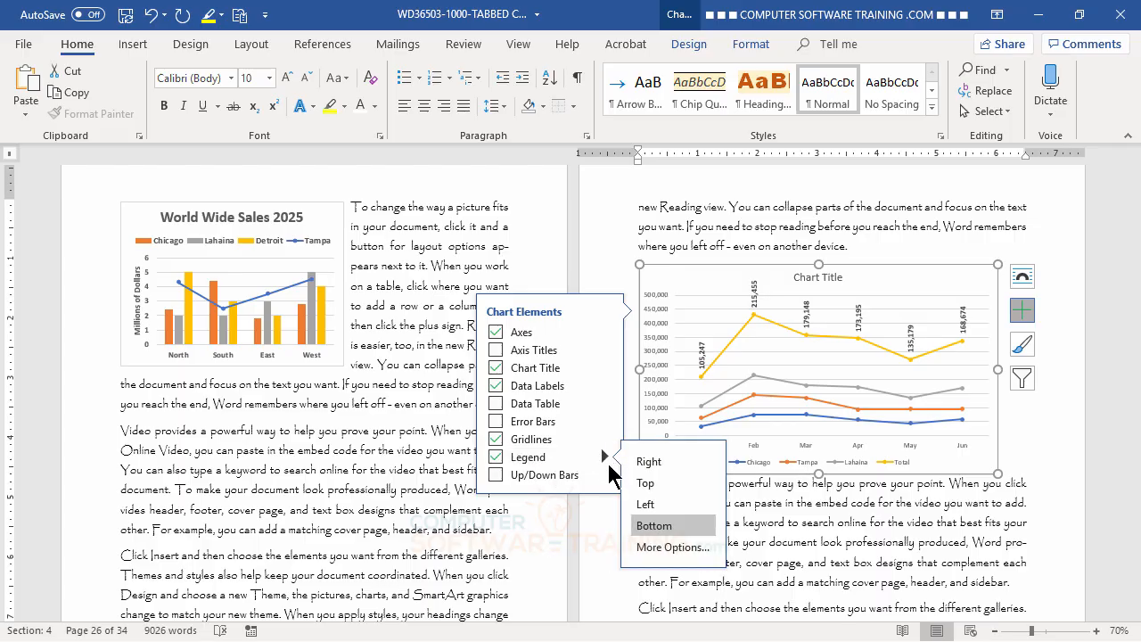
pyautogui.click(654, 486)
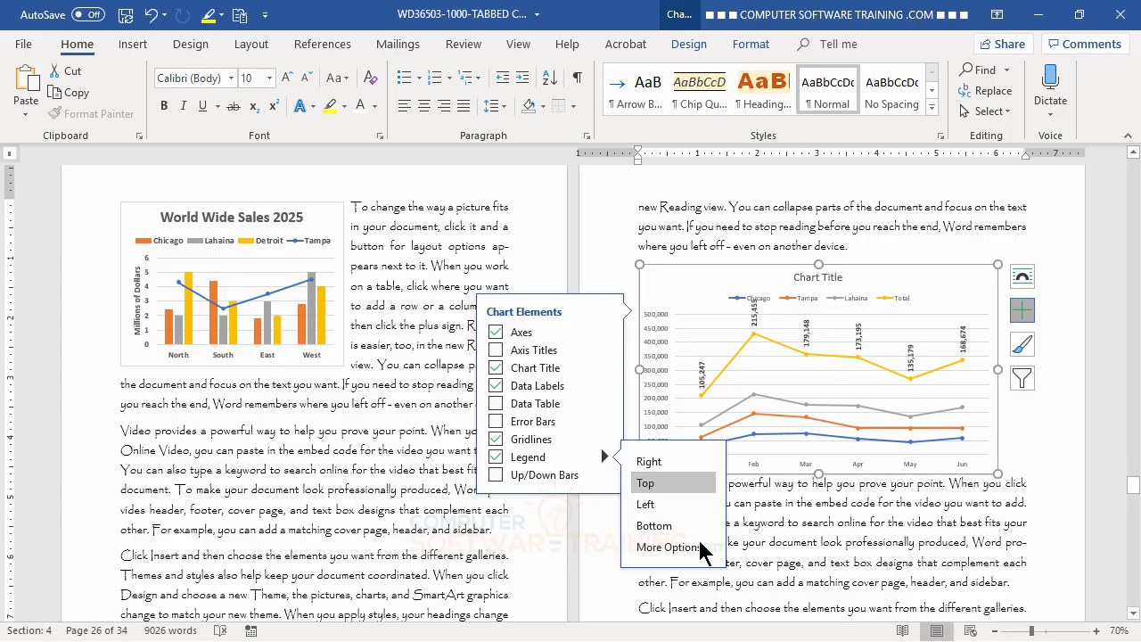
pyautogui.click(806, 297)
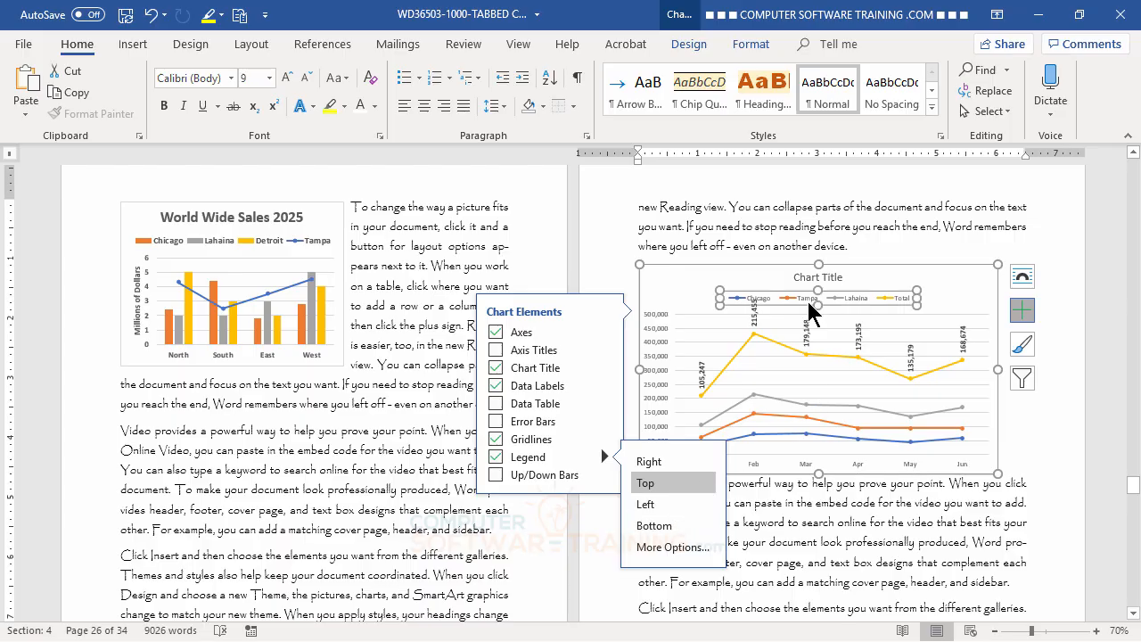
pyautogui.click(287, 79)
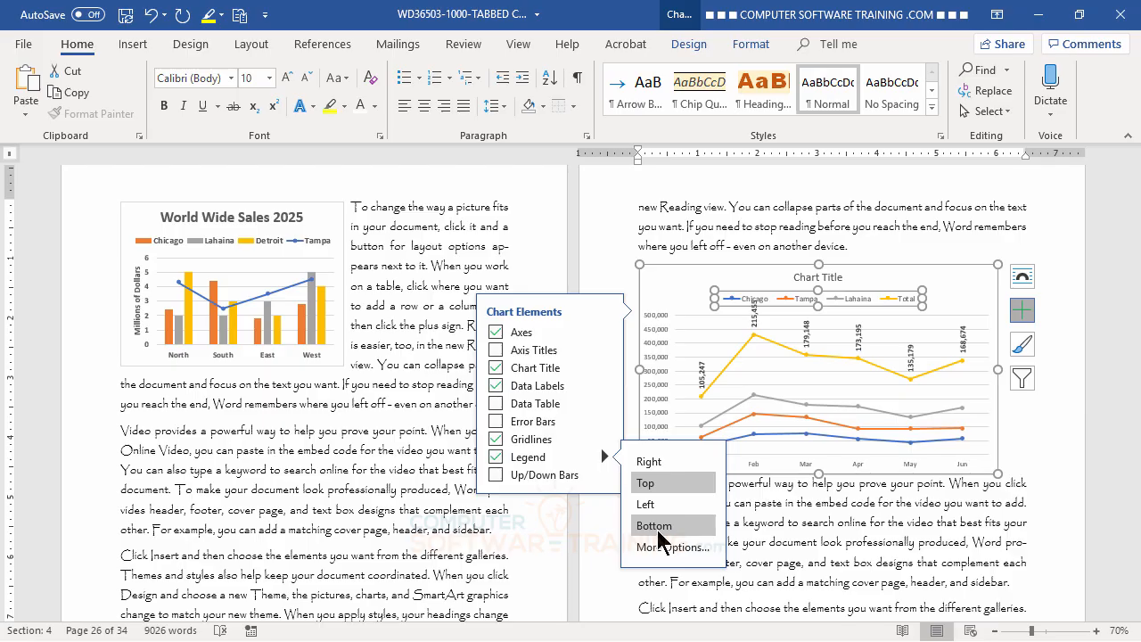
pyautogui.click(651, 463)
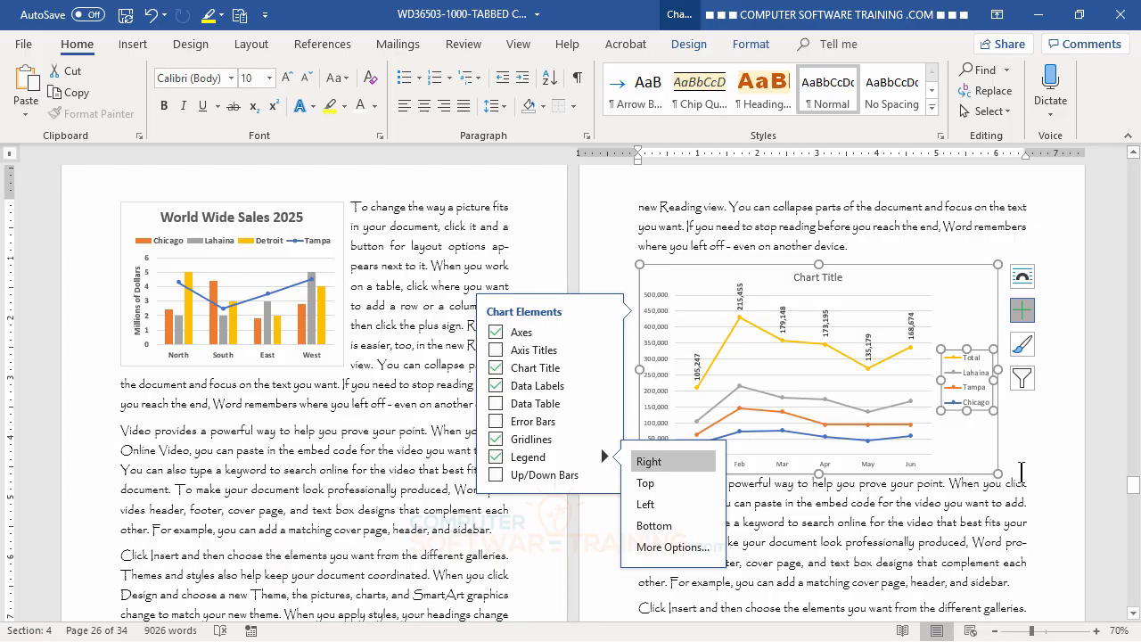
pyautogui.click(1038, 446)
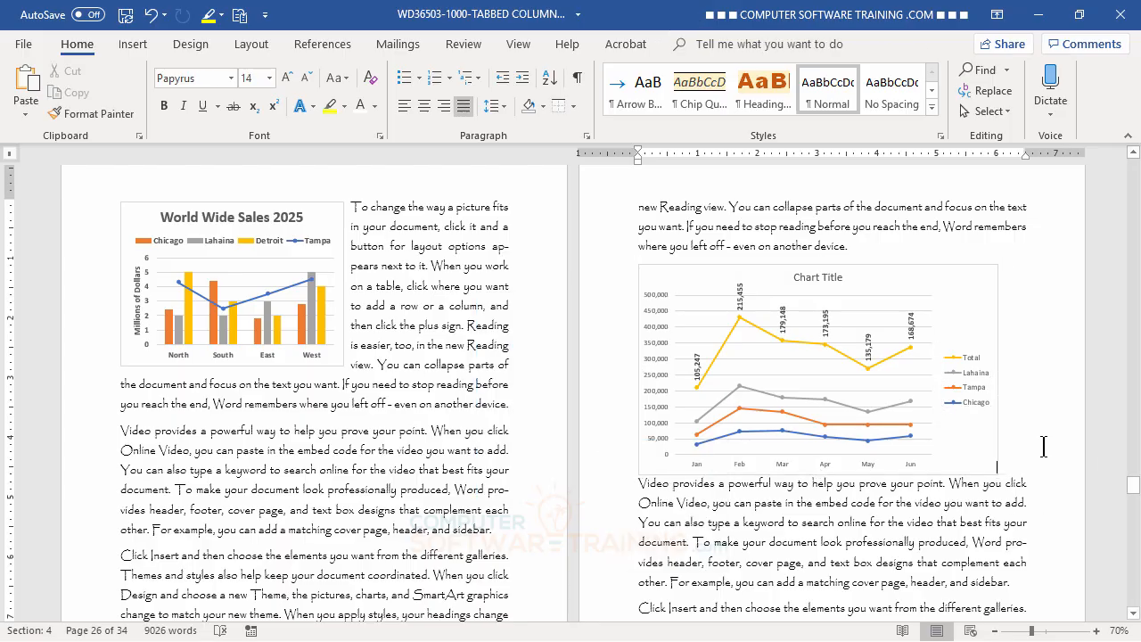
# Title the line chart "Top Territories 2025" and shrink the chart slightly from its lower-right corner.
pyautogui.click(828, 278)
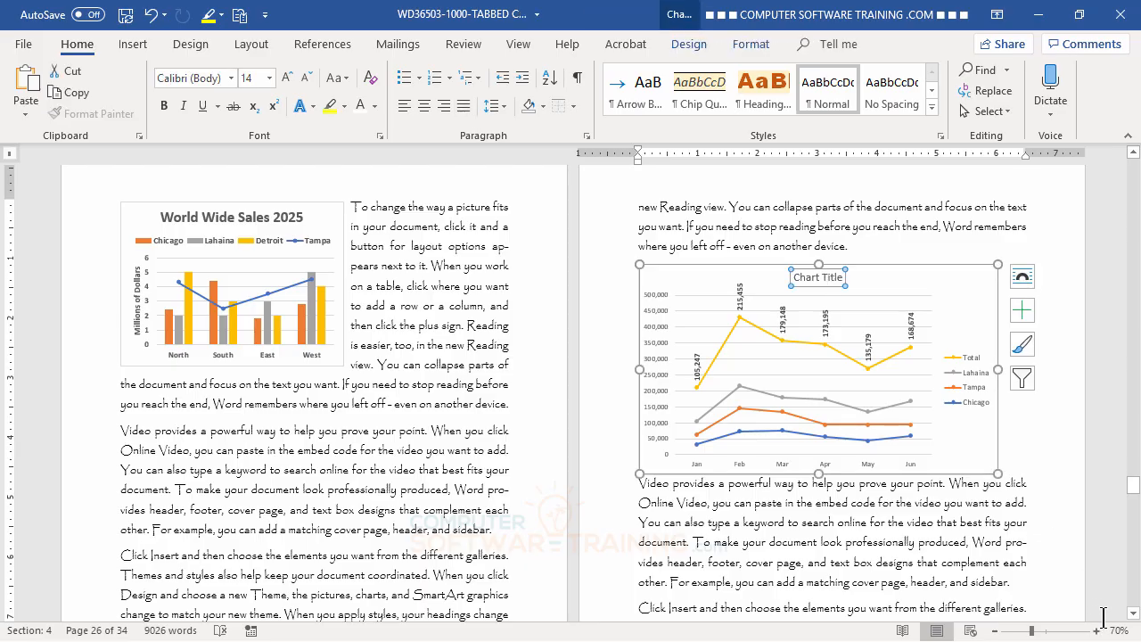
pyautogui.write('T')
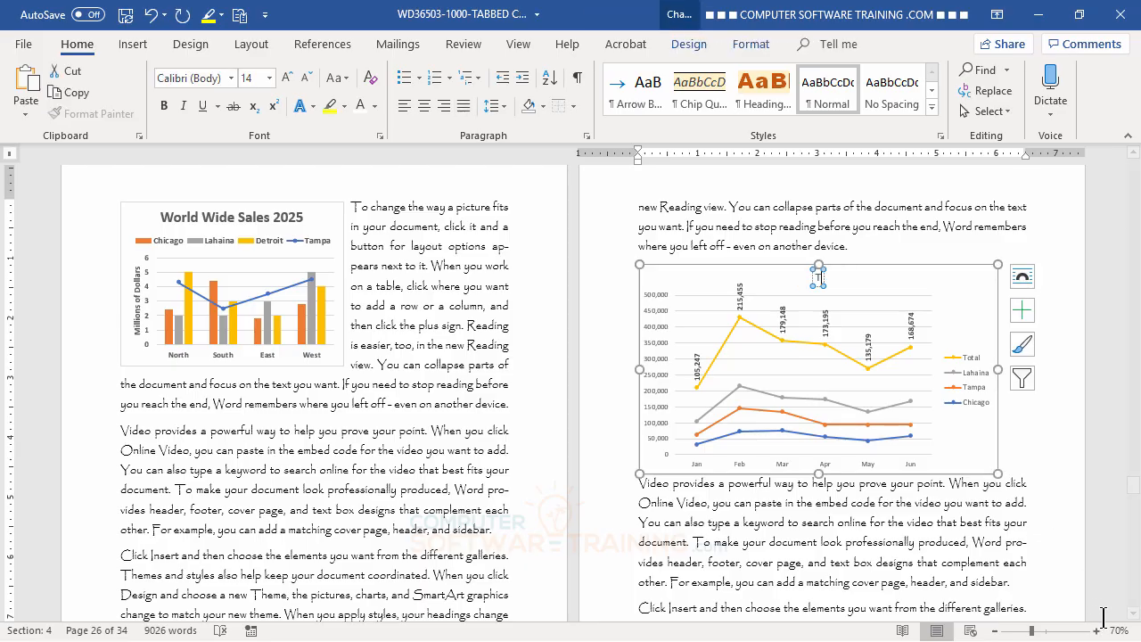
pyautogui.write('op Terri')
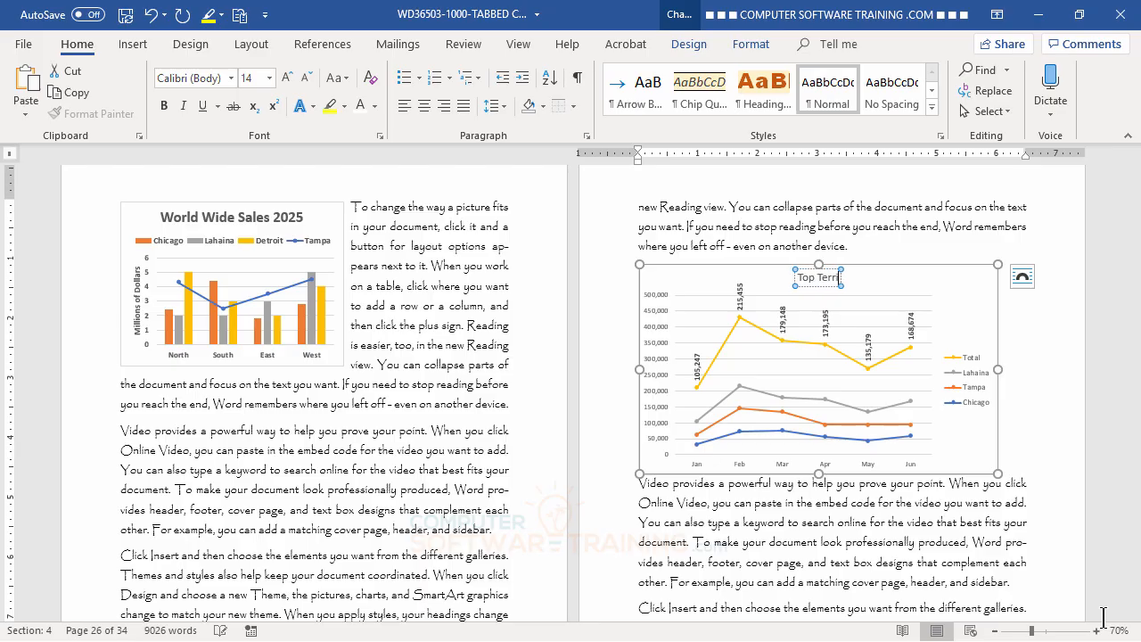
pyautogui.write('tories 2025')
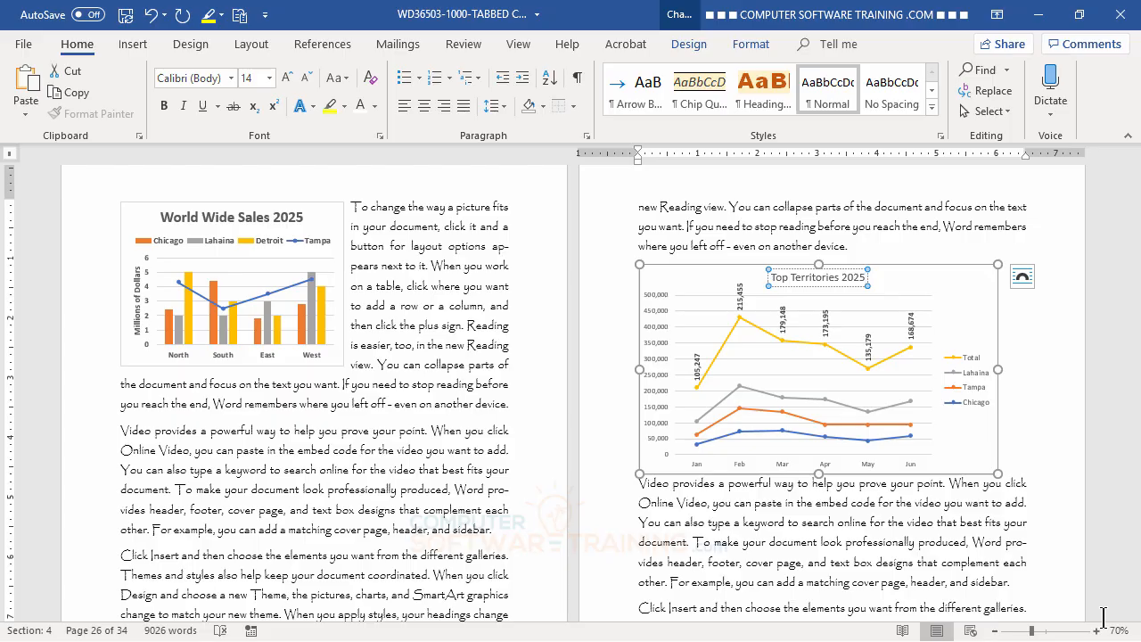
pyautogui.click(1063, 443)
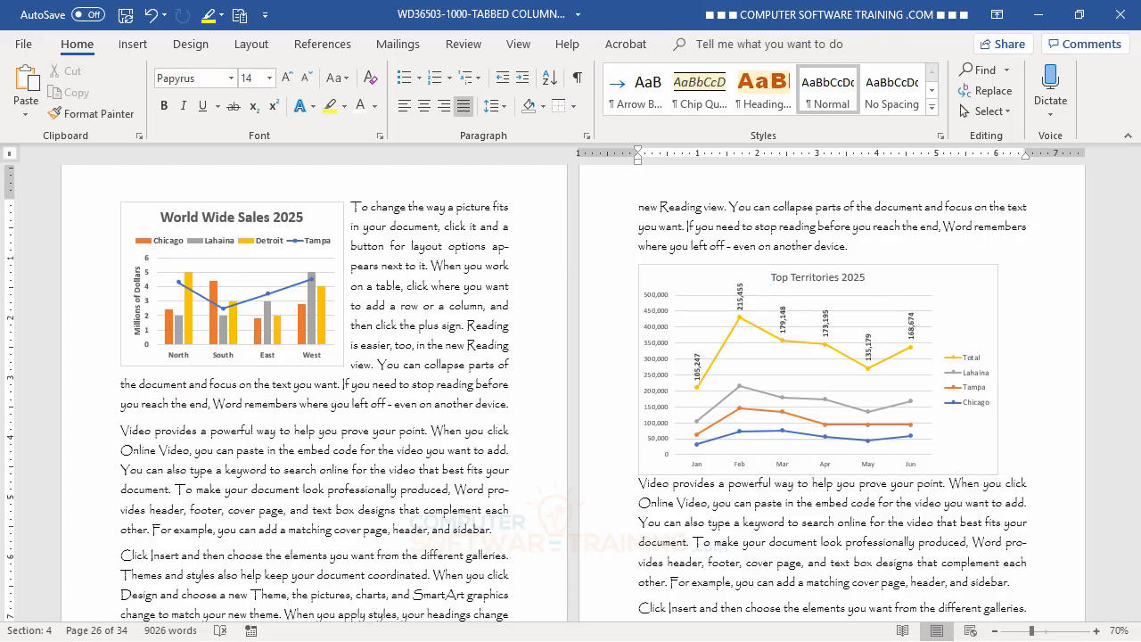
pyautogui.click(967, 299)
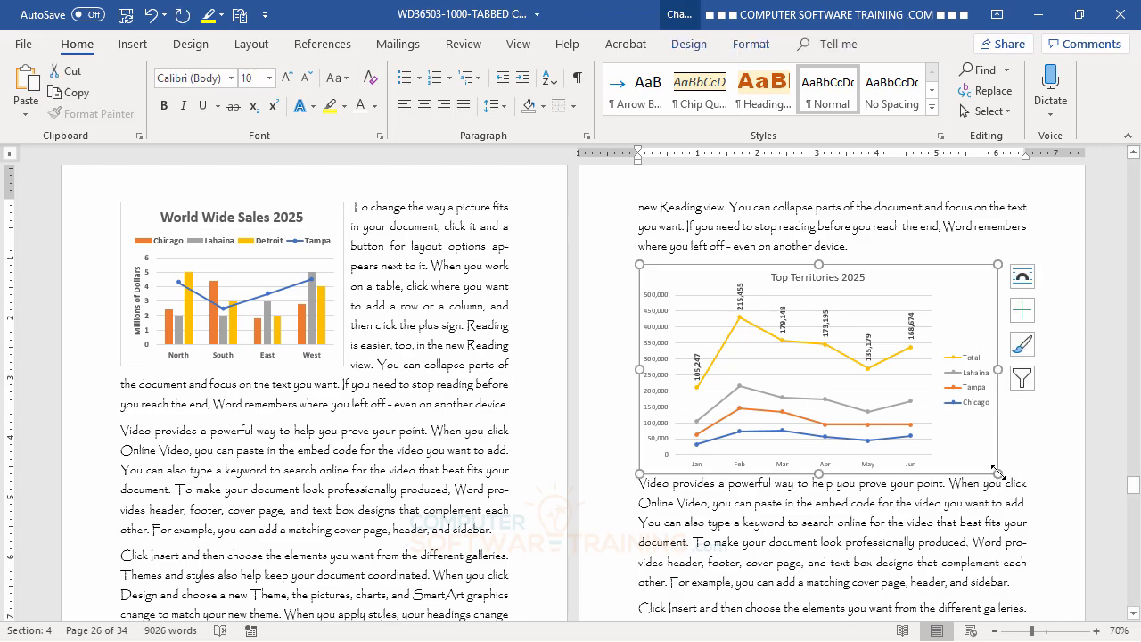
pyautogui.moveTo(996, 470)
pyautogui.mouseDown()
pyautogui.moveTo(835, 400)
pyautogui.moveTo(1016, 450)
pyautogui.moveTo(968, 451)
pyautogui.moveTo(986, 457)
pyautogui.mouseUp()
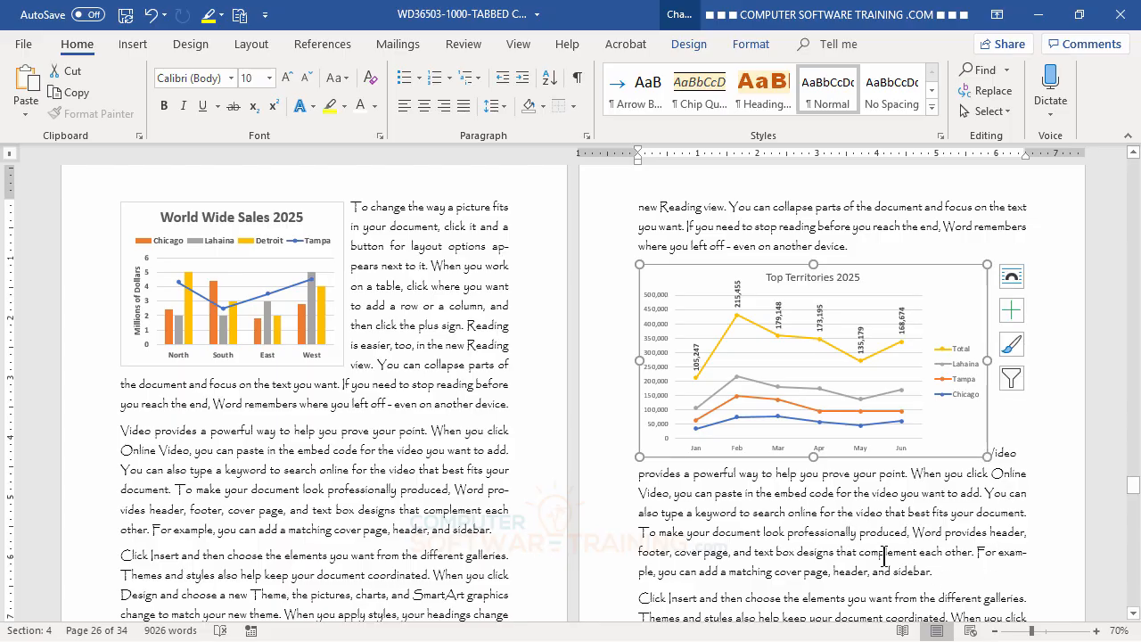
# Set the text direction of the Total series' data labels to Horizontal, close the formatting pane and deselect the chart.
pyautogui.doubleClick(738, 297)
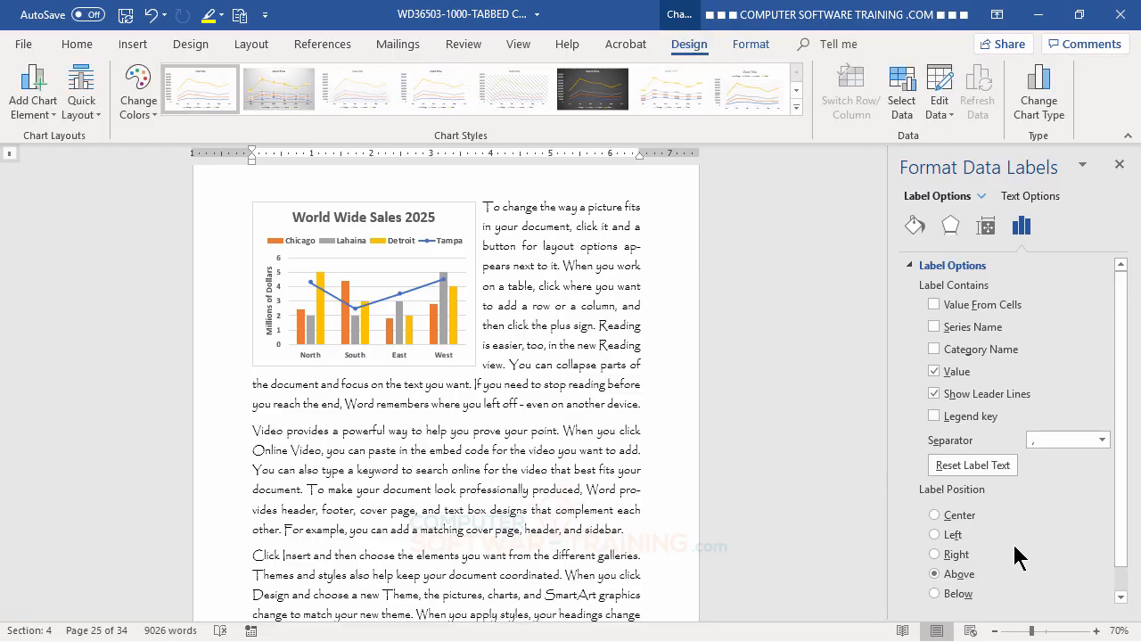
pyautogui.click(987, 231)
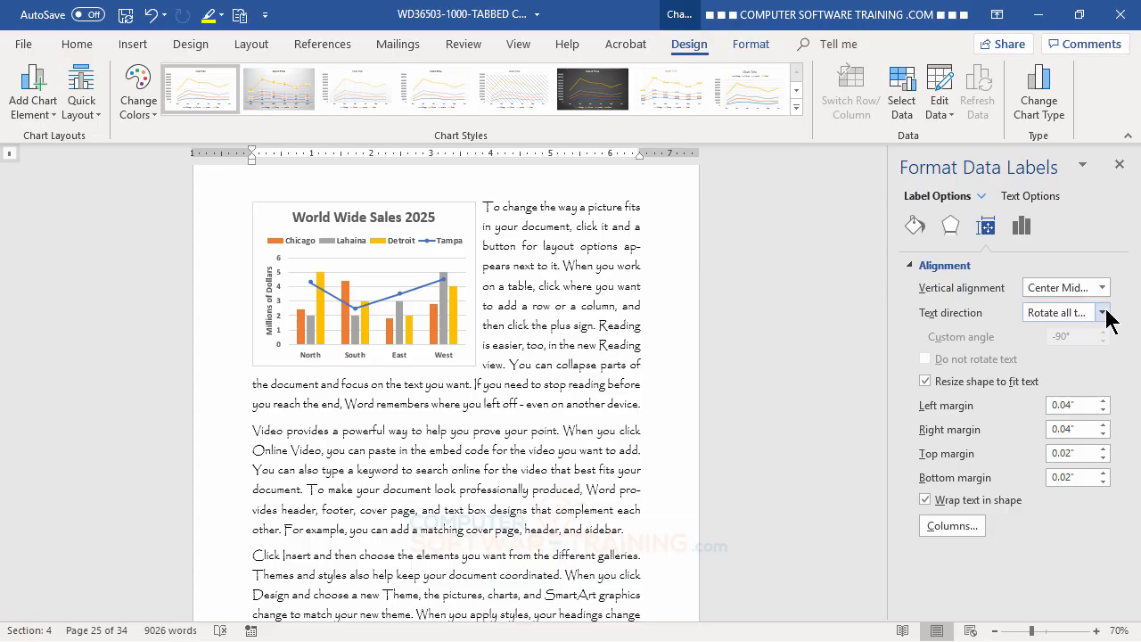
pyautogui.click(1103, 311)
pyautogui.click(1060, 353)
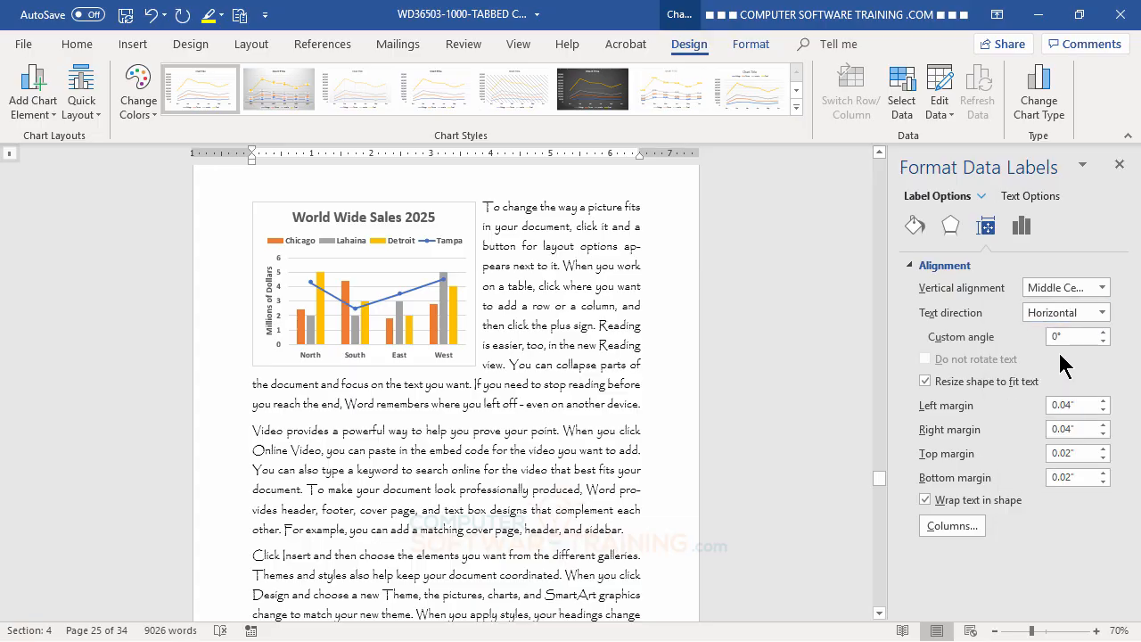
pyautogui.click(1119, 164)
pyautogui.click(781, 514)
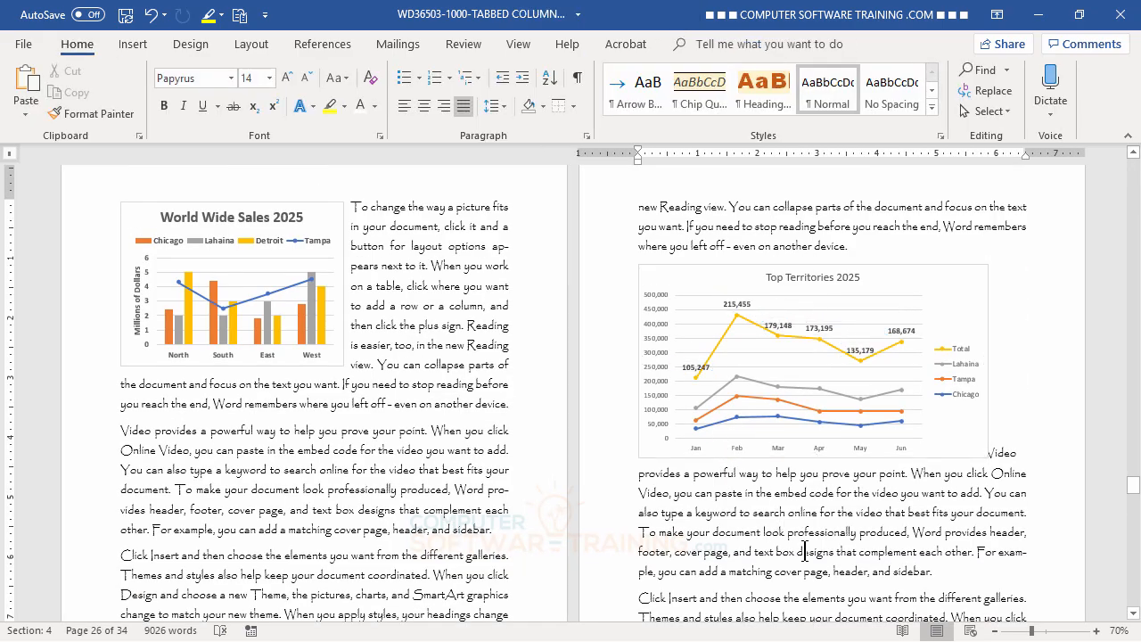
# Place the line chart's legend at the top and shrink the chart to roughly two-thirds of the text width.
pyautogui.click(974, 316)
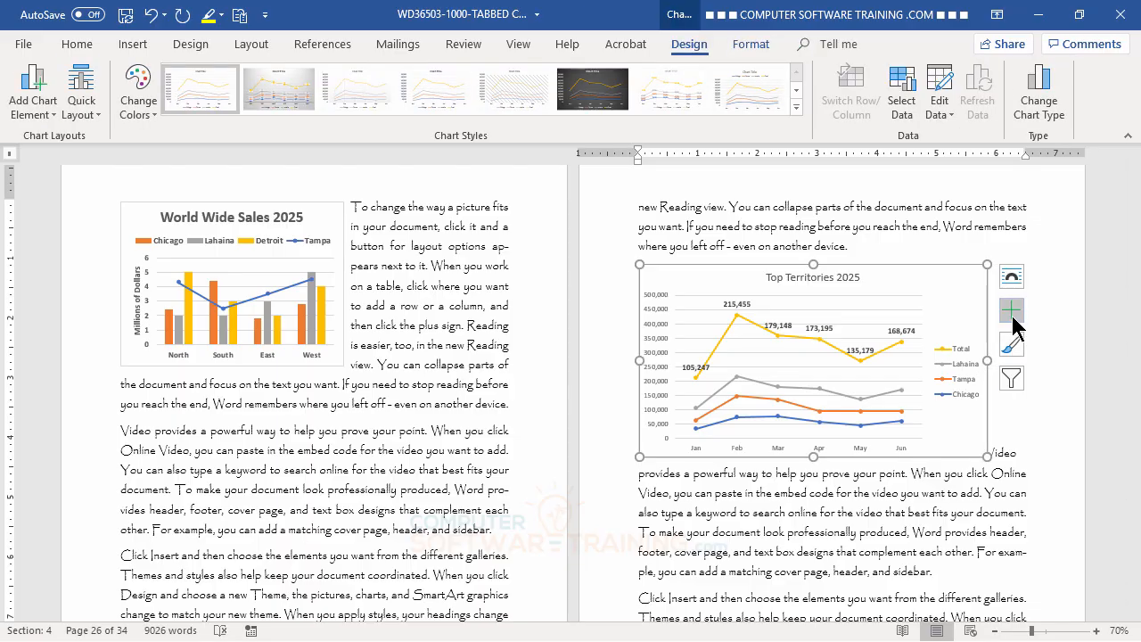
pyautogui.click(1012, 319)
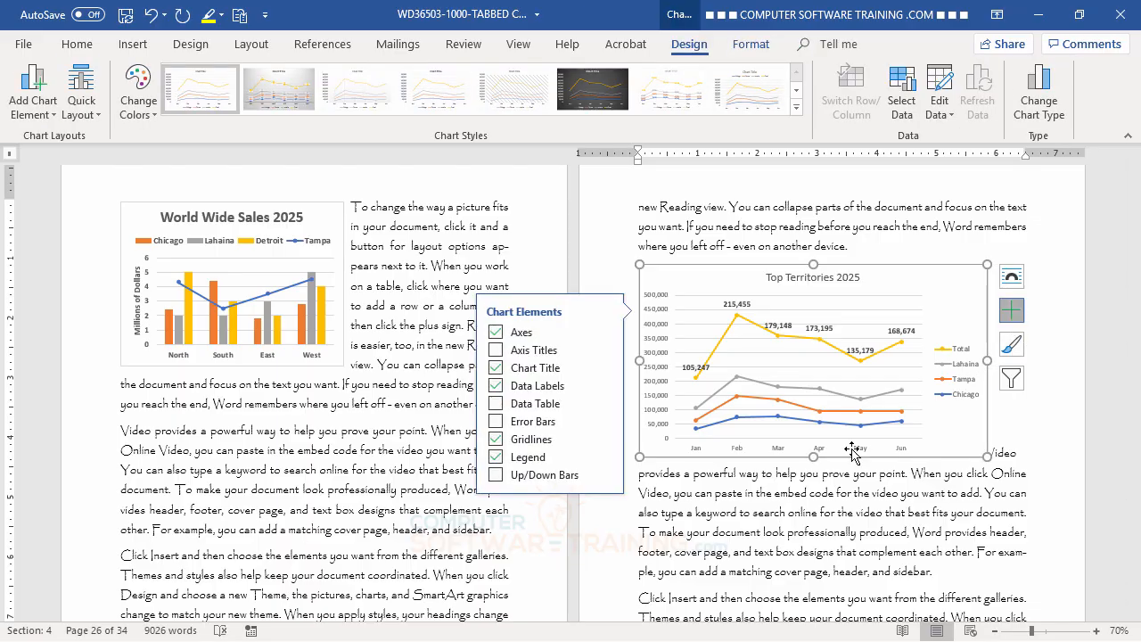
pyautogui.click(604, 456)
pyautogui.click(653, 486)
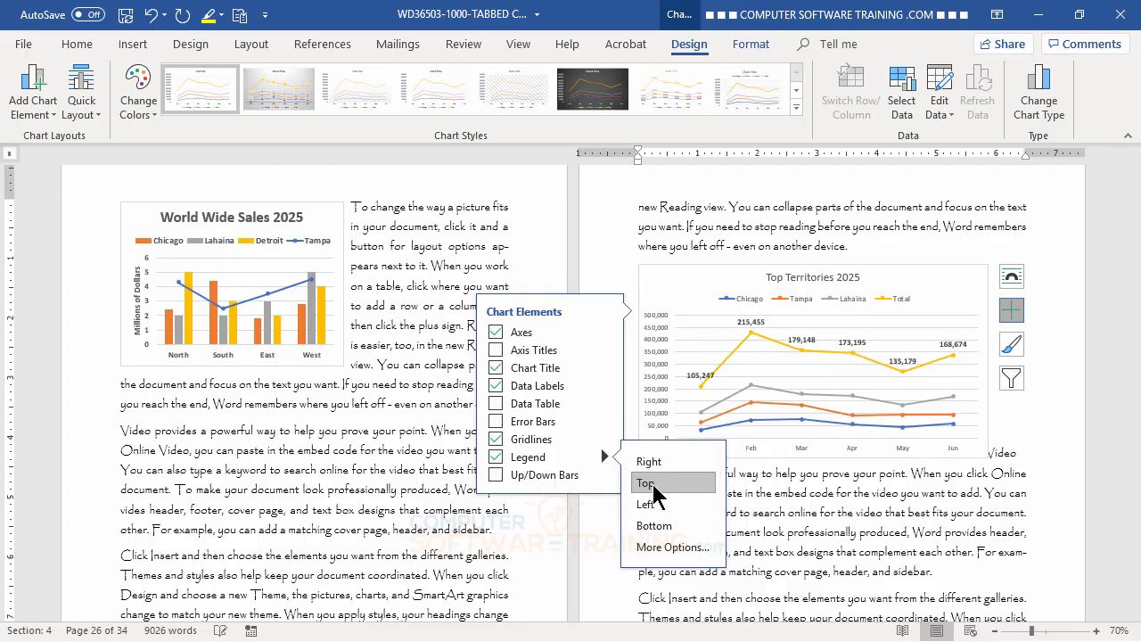
pyautogui.click(1061, 429)
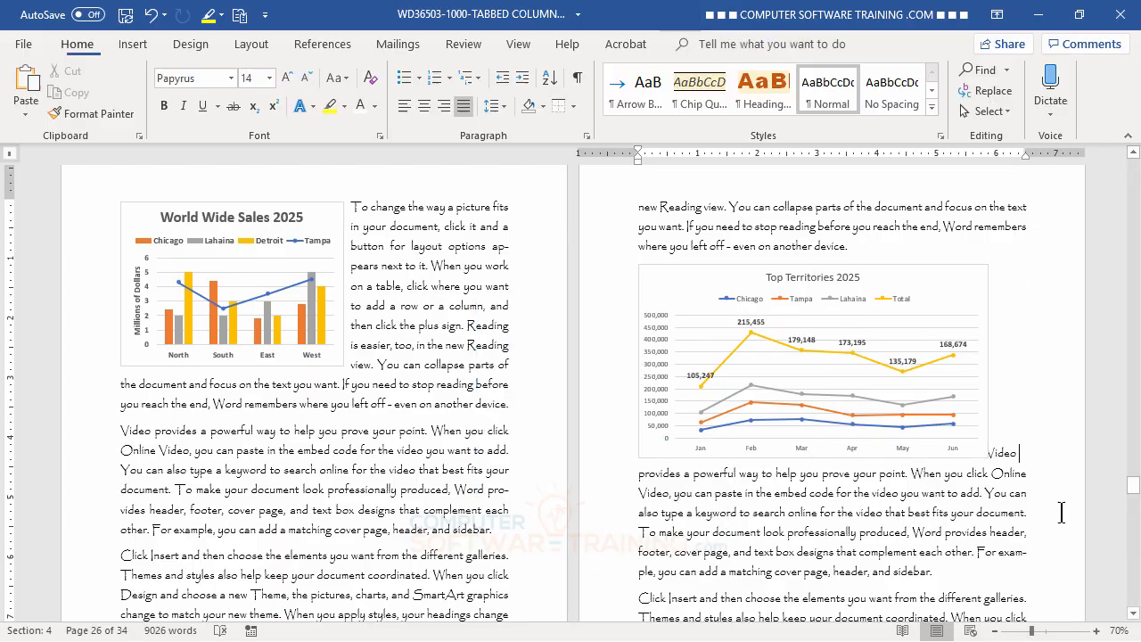
pyautogui.click(952, 277)
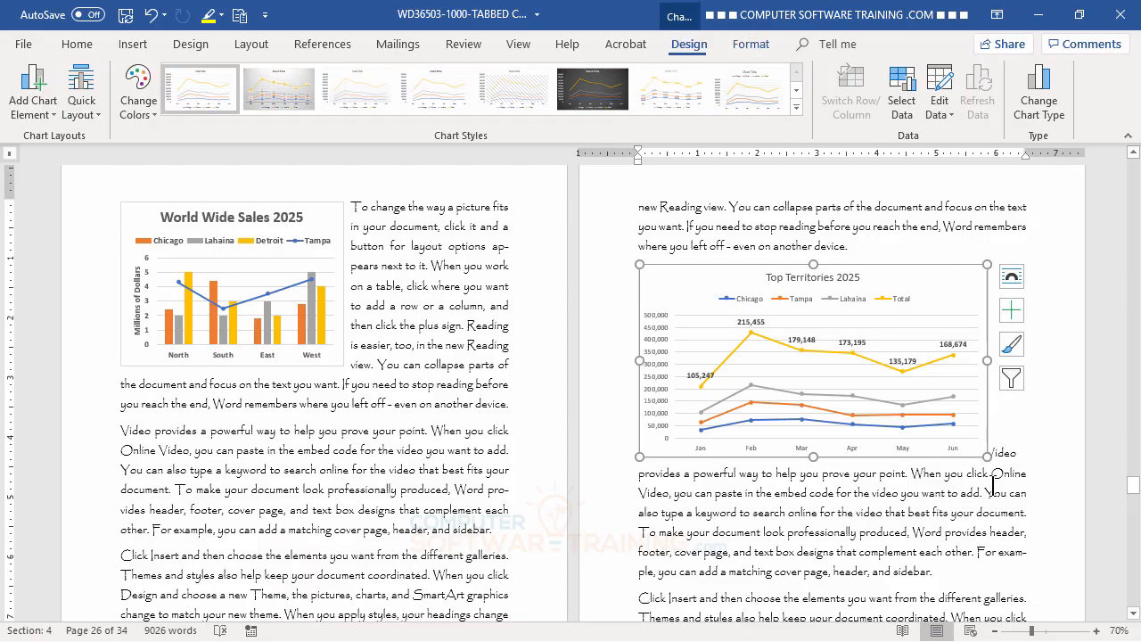
pyautogui.moveTo(985, 456)
pyautogui.mouseDown()
pyautogui.moveTo(970, 517)
pyautogui.moveTo(968, 427)
pyautogui.moveTo(886, 415)
pyautogui.moveTo(913, 446)
pyautogui.moveTo(861, 426)
pyautogui.moveTo(945, 430)
pyautogui.moveTo(854, 417)
pyautogui.moveTo(905, 432)
pyautogui.moveTo(886, 424)
pyautogui.mouseUp()
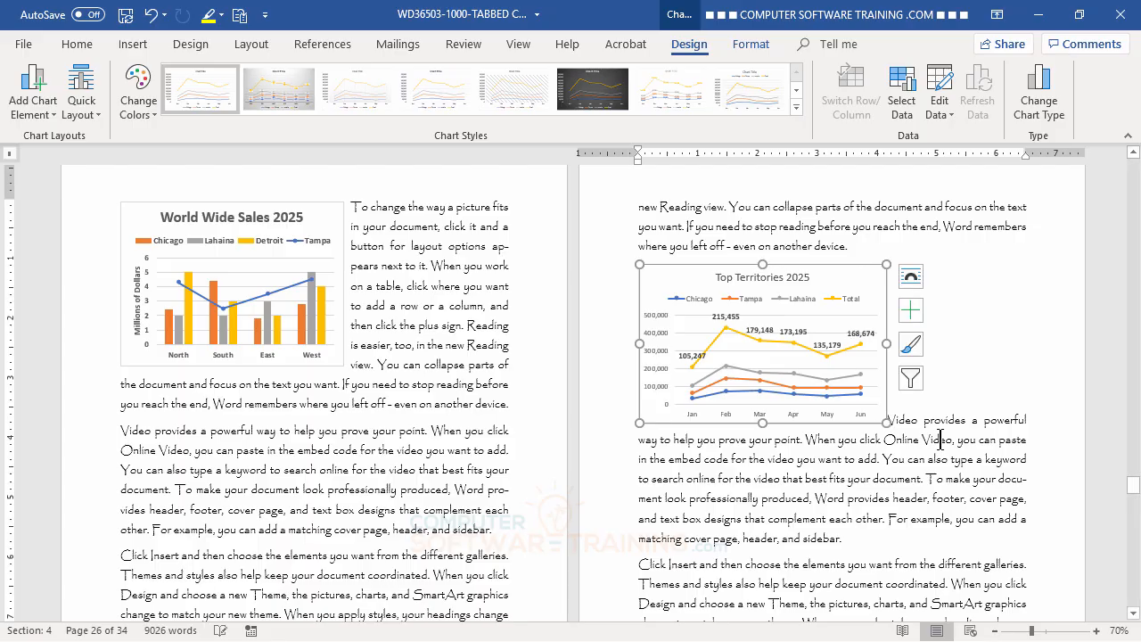
# Set the line chart's text wrapping to Square and move the chart to the upper-right corner of the page's text.
pyautogui.click(910, 280)
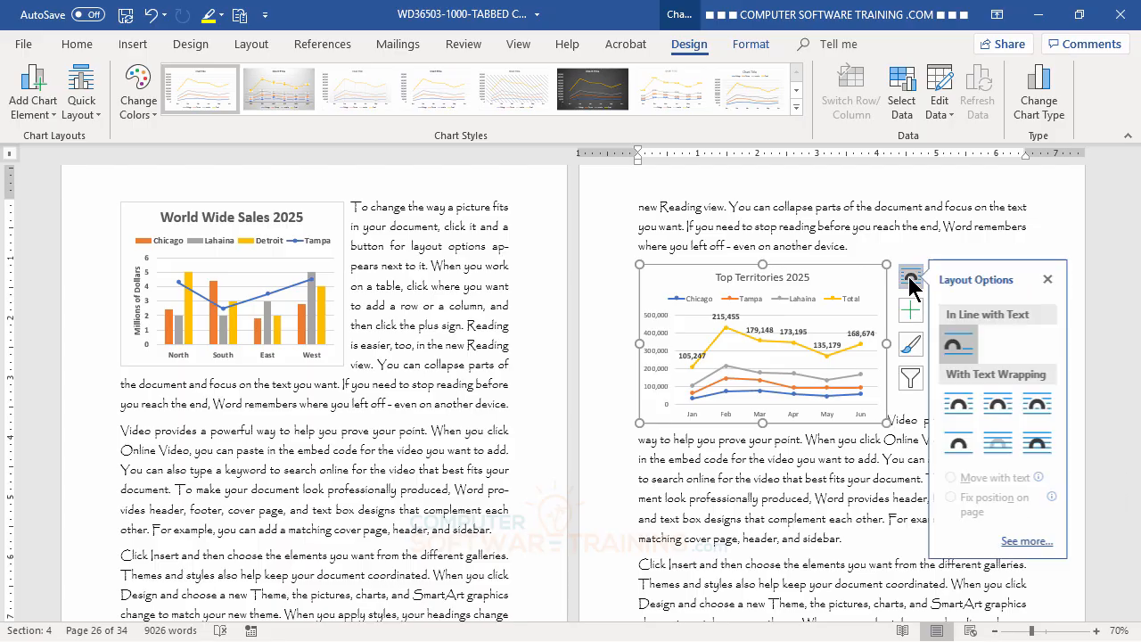
pyautogui.click(962, 408)
pyautogui.click(852, 501)
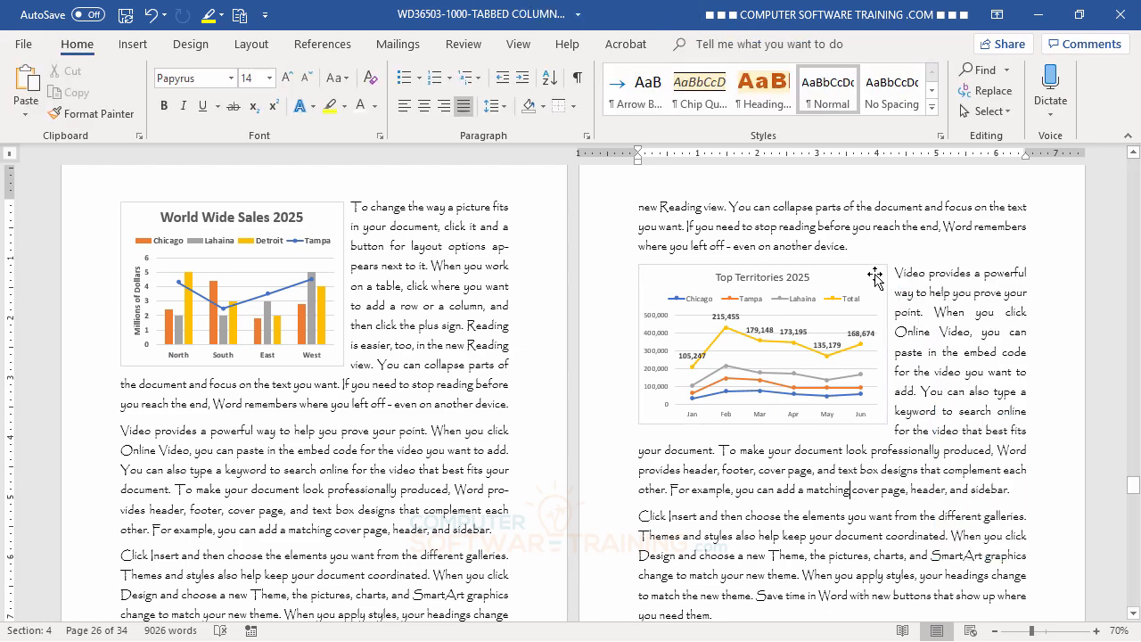
pyautogui.moveTo(882, 267); pyautogui.dragTo(994, 208)
pyautogui.click(979, 496)
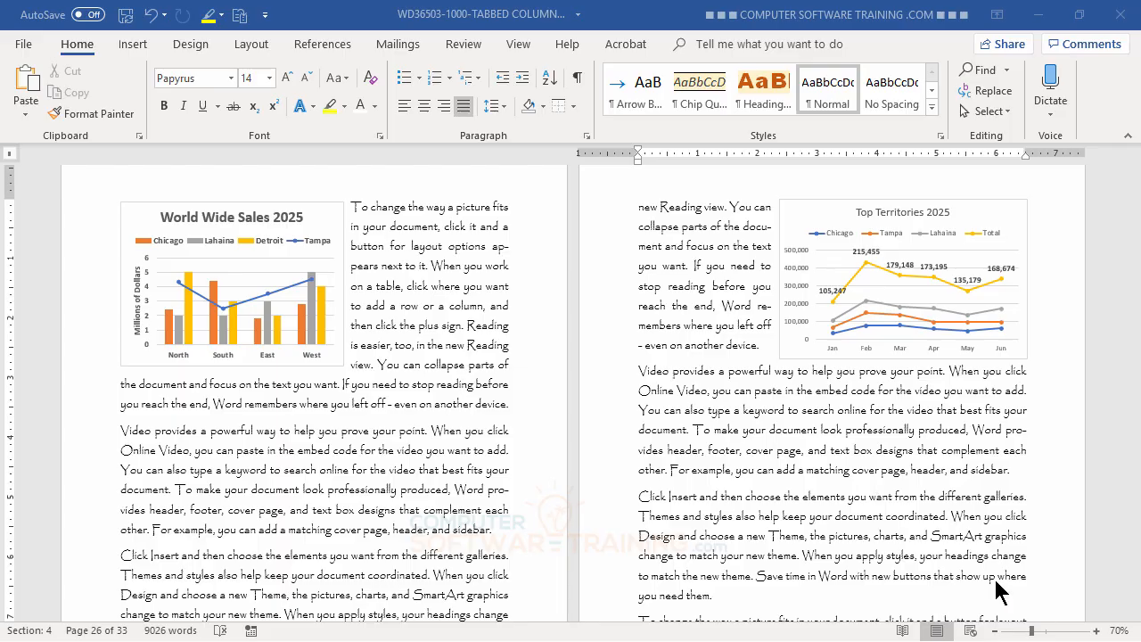
# Switch to the Excel workbook and copy the "Sally's Seashell Sand Shelter Sales" area chart.
pyautogui.scroll(-5, 698, 397)
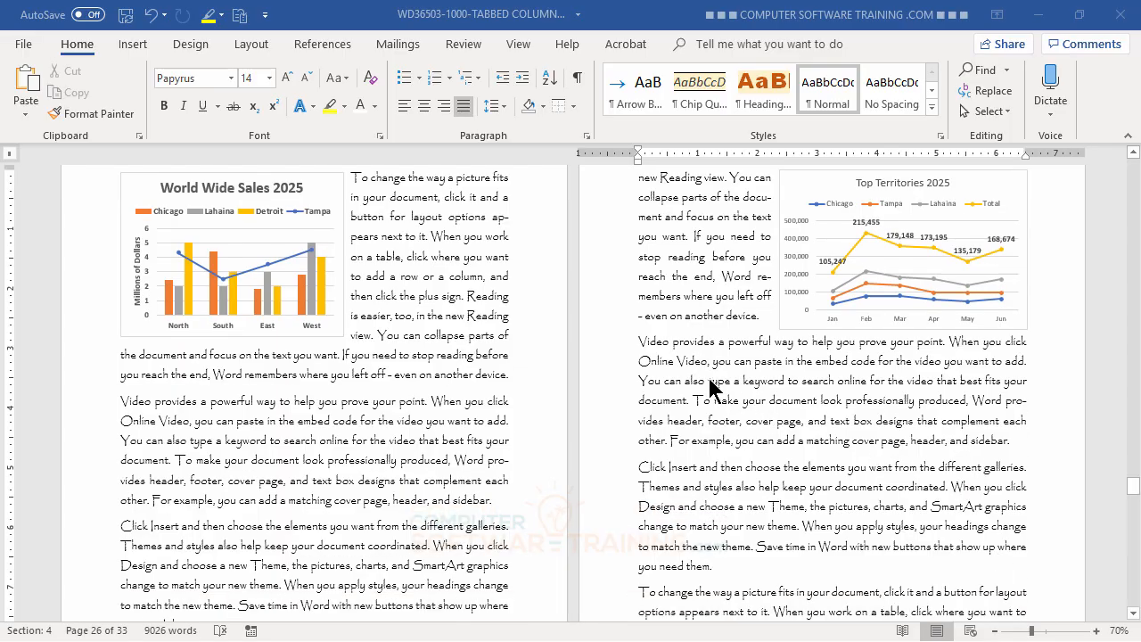
pyautogui.scroll(-6, 710, 386)
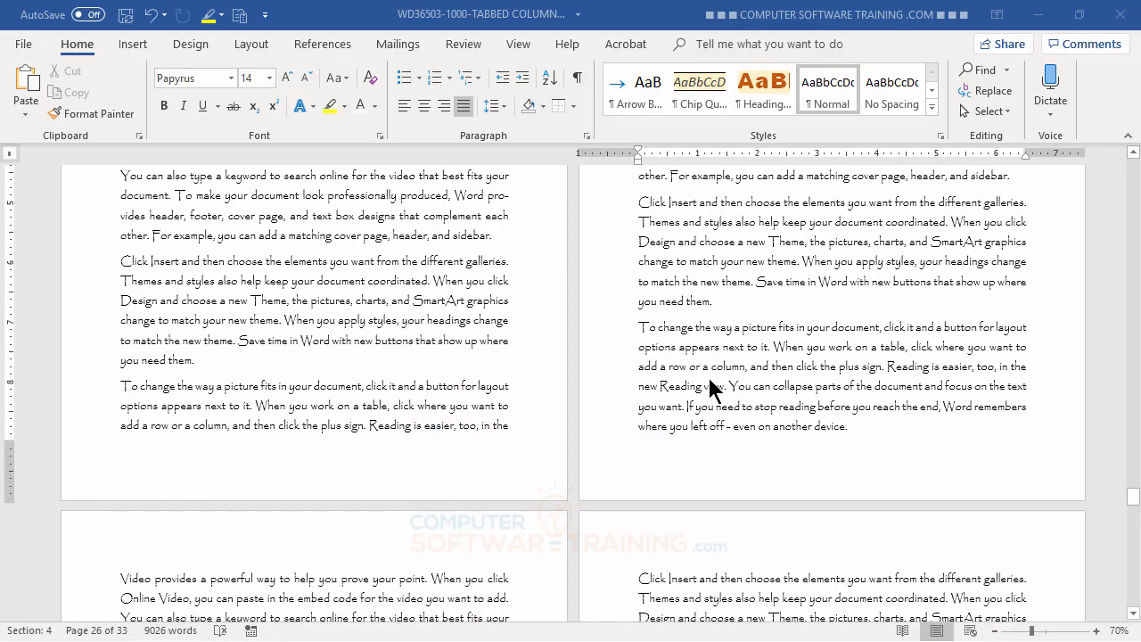
pyautogui.scroll(-2, 710, 386)
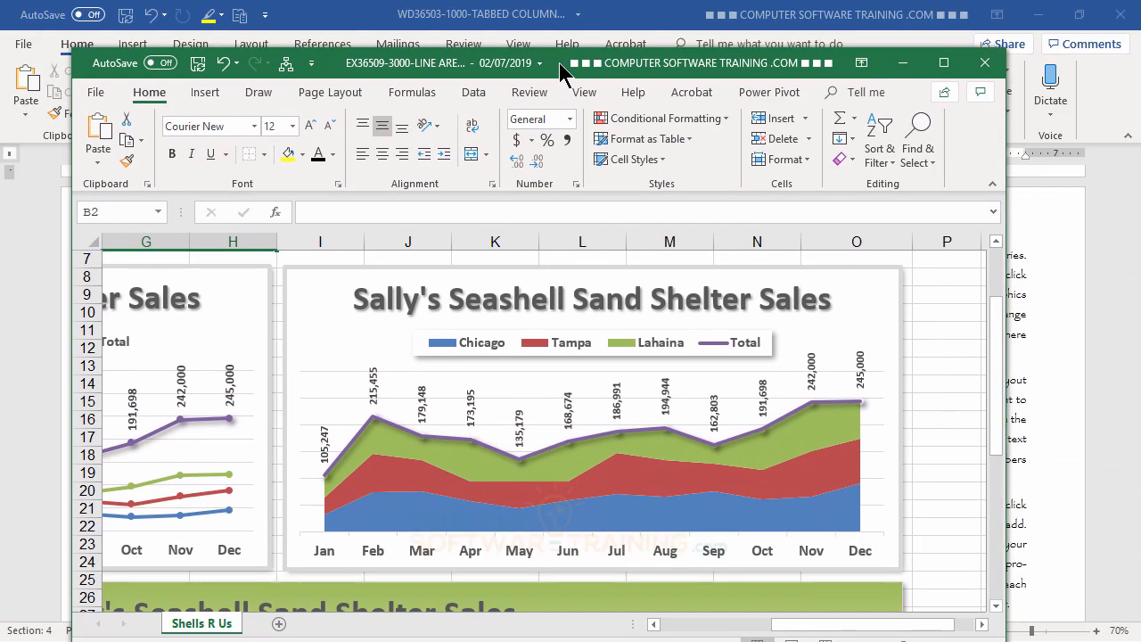
pyautogui.moveTo(560, 64); pyautogui.dragTo(557, 67)
pyautogui.moveTo(560, 76); pyautogui.dragTo(1140, 71)
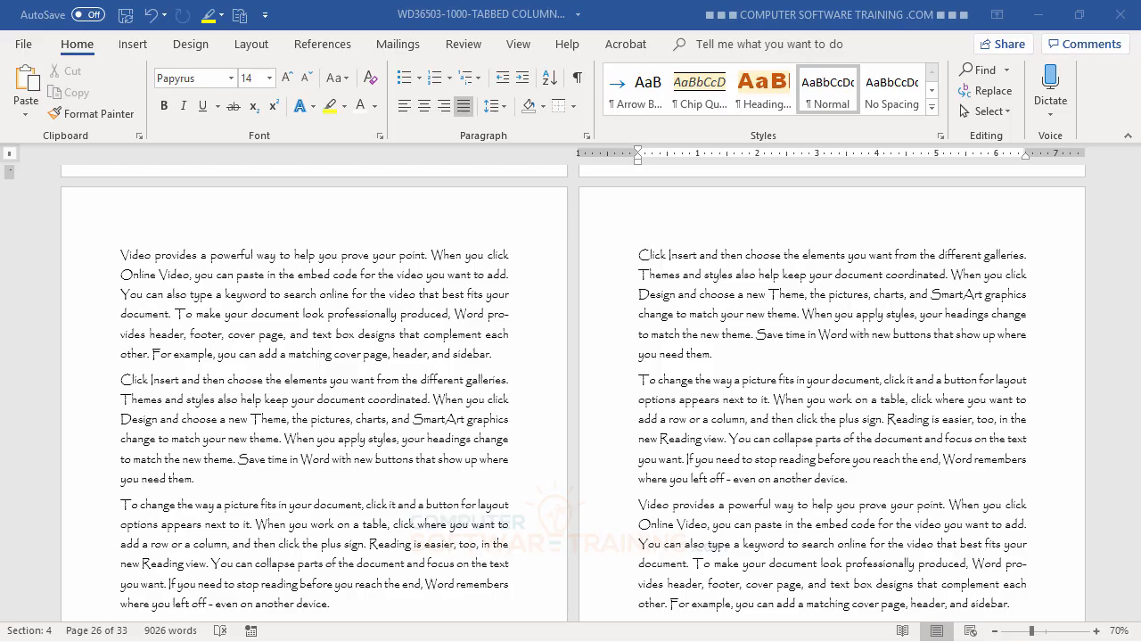
pyautogui.moveTo(1140, 219); pyautogui.dragTo(593, 55)
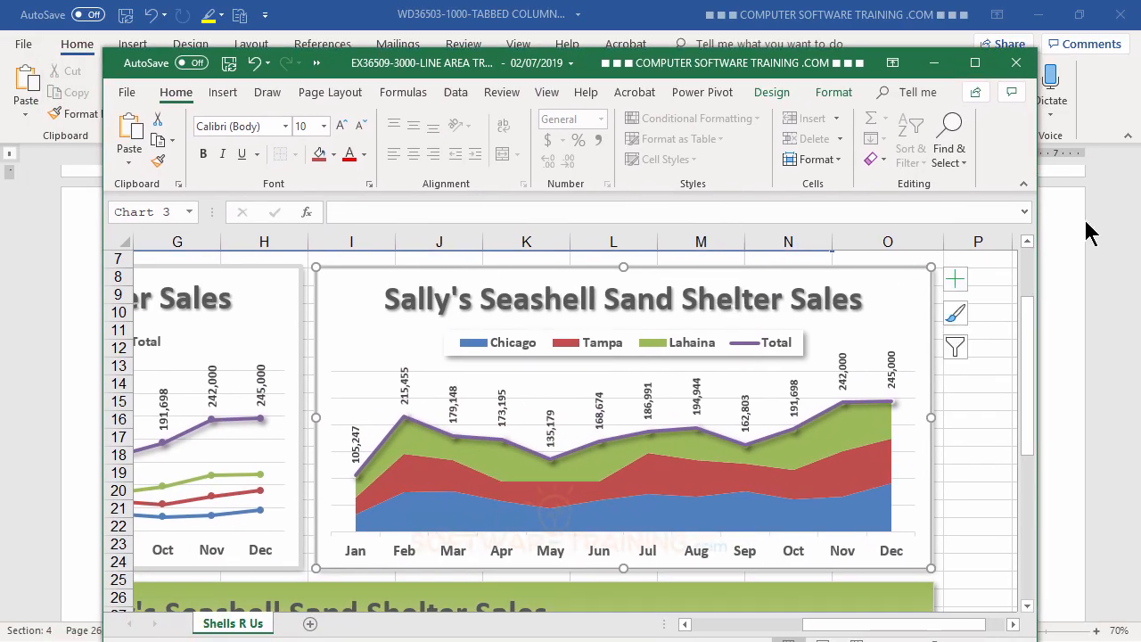
pyautogui.rightClick(909, 284)
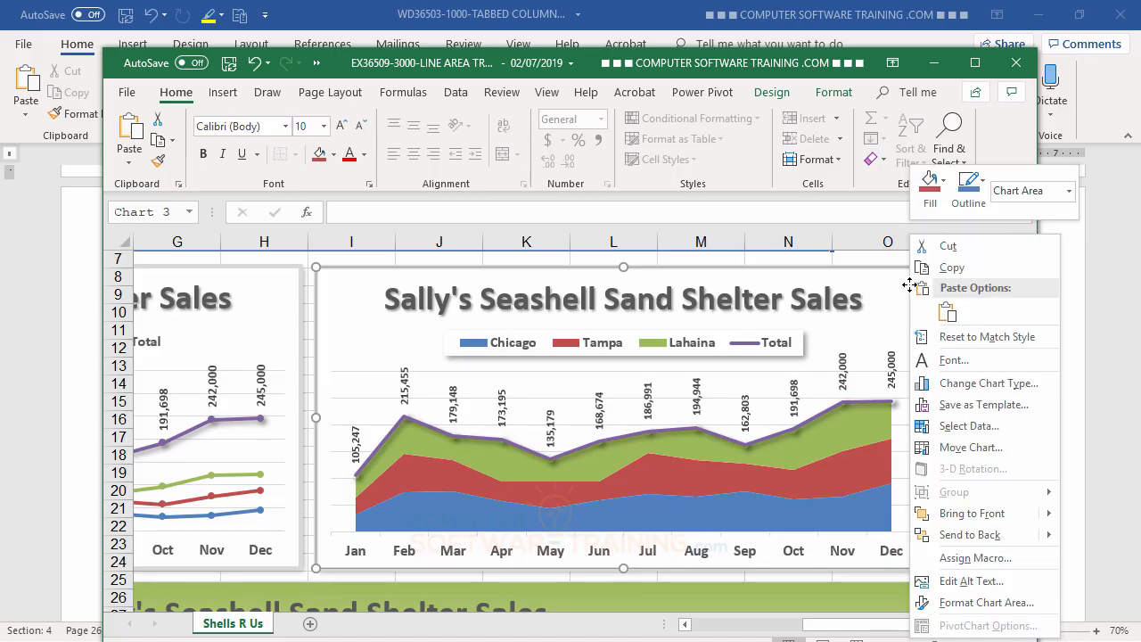
pyautogui.click(952, 268)
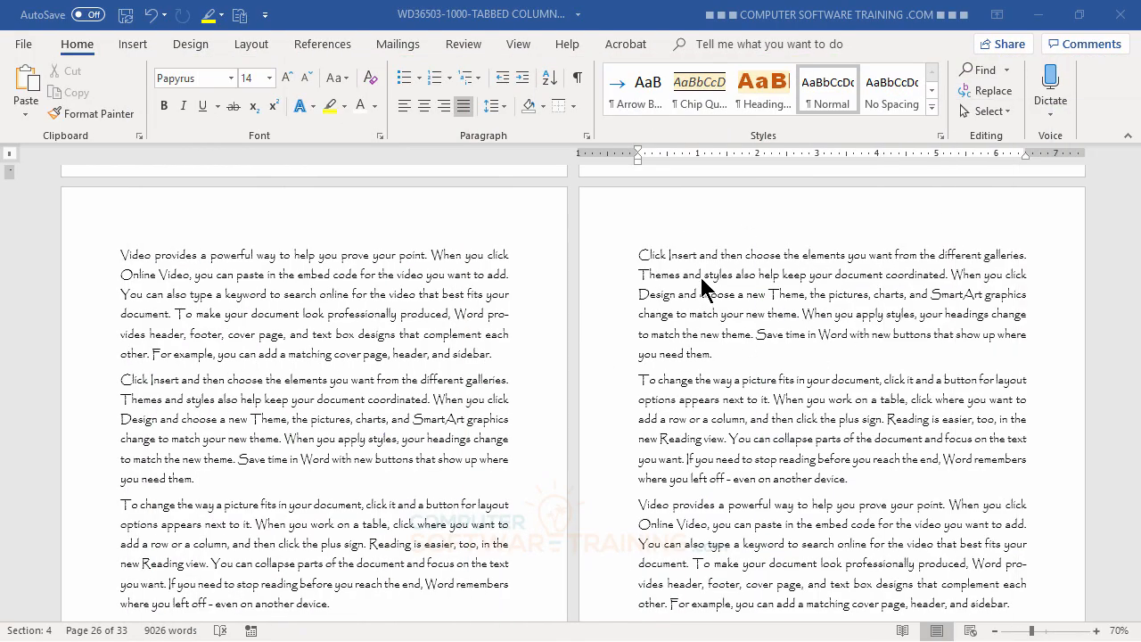
# Paste the copied chart into the Word document before page 27's "Click Insert" paragraph, using the destination theme and linked data.
pyautogui.click(122, 380)
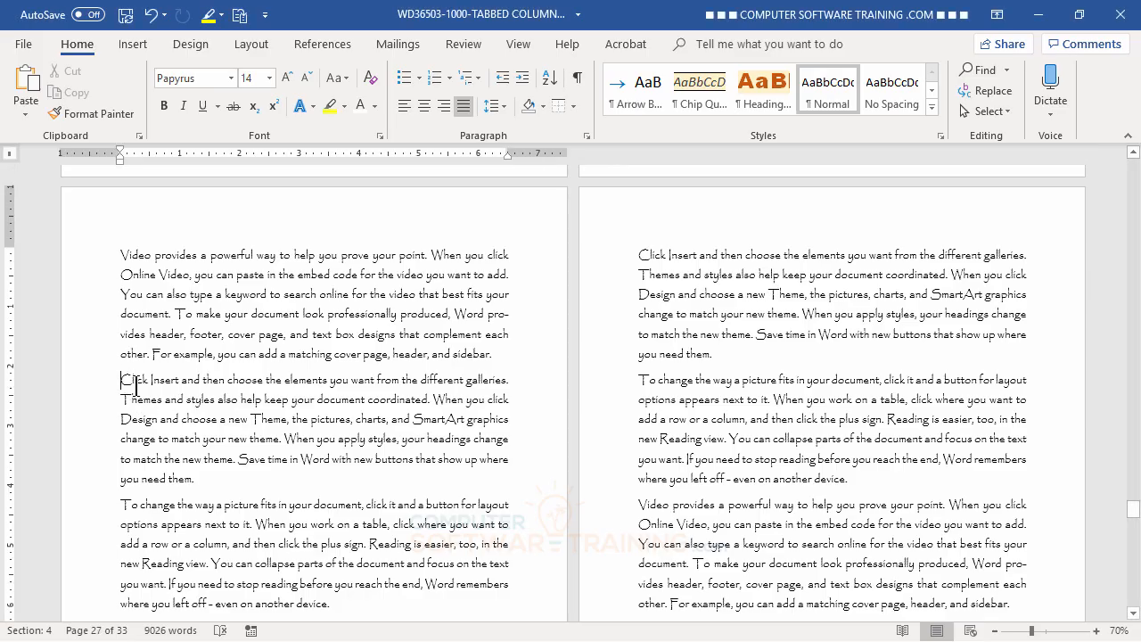
pyautogui.rightClick(120, 384)
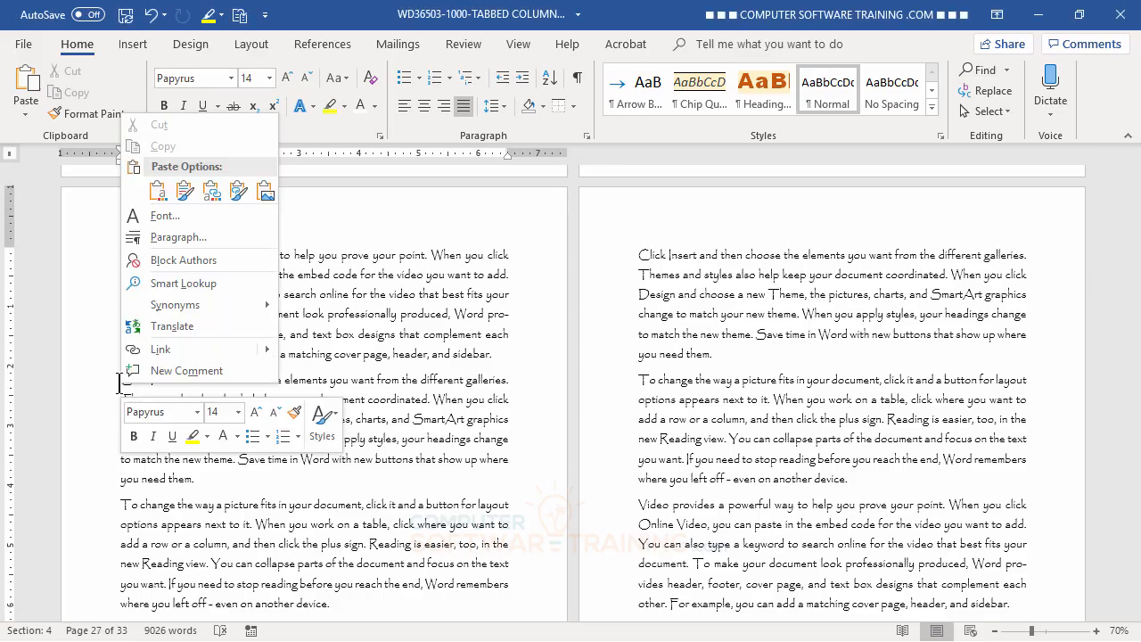
pyautogui.click(158, 192)
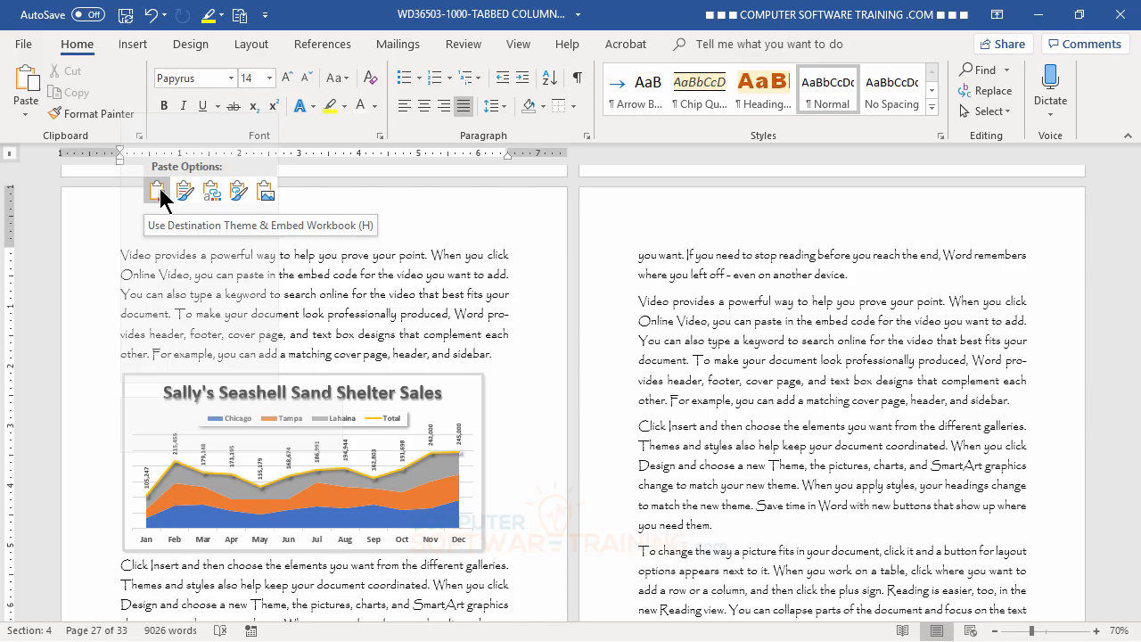
pyautogui.click(156, 192)
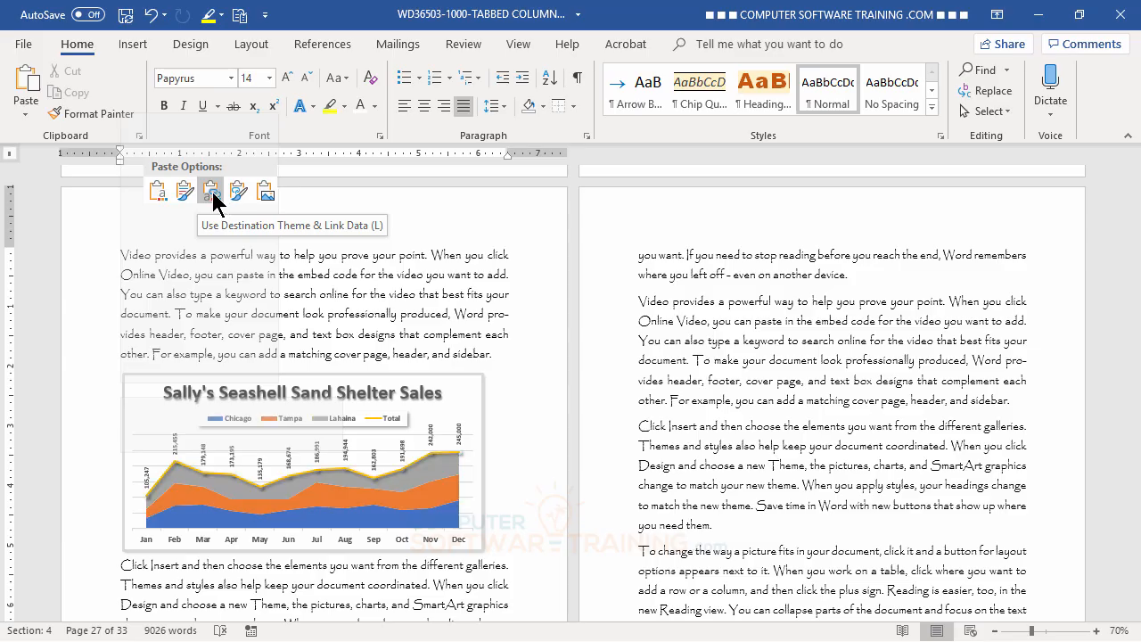
pyautogui.click(213, 200)
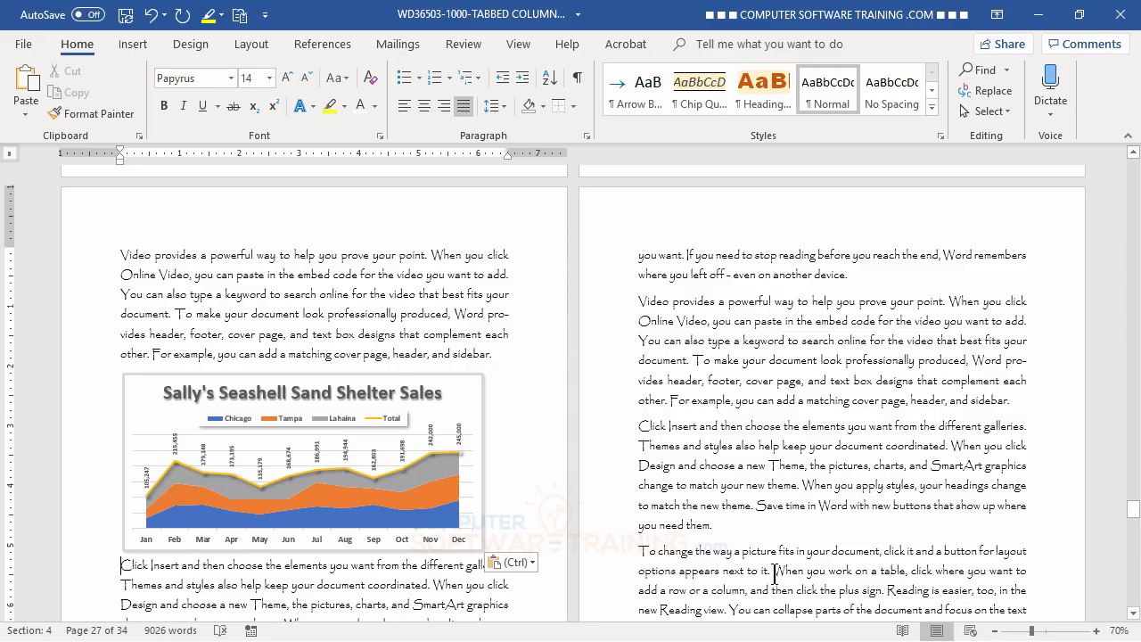
pyautogui.scroll(-3, 794, 492)
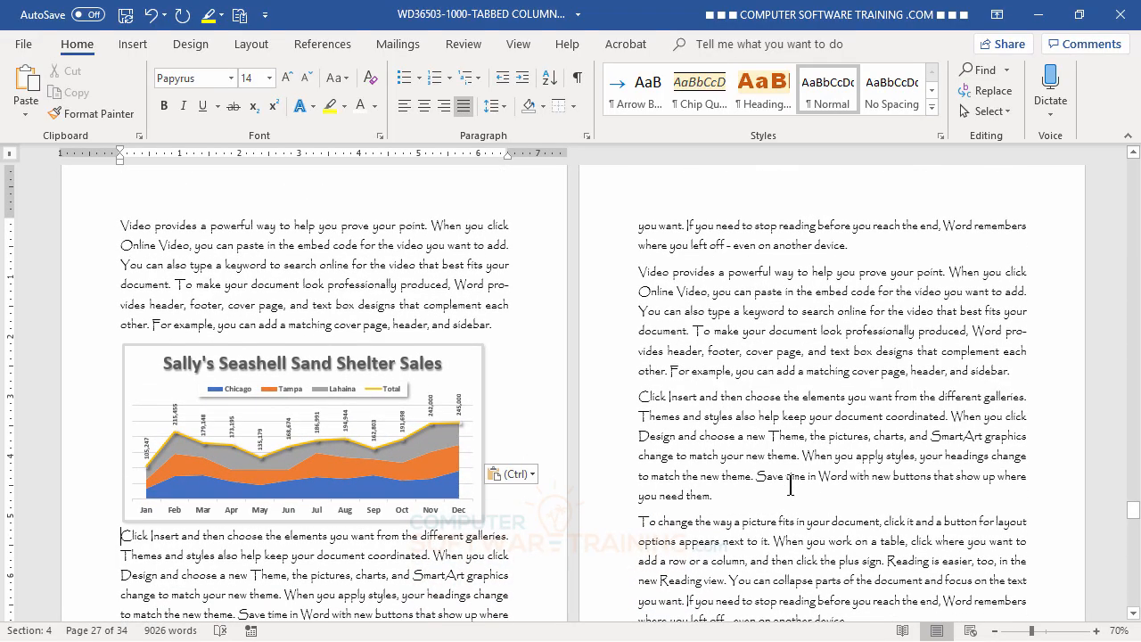
pyautogui.scroll(2, 790, 484)
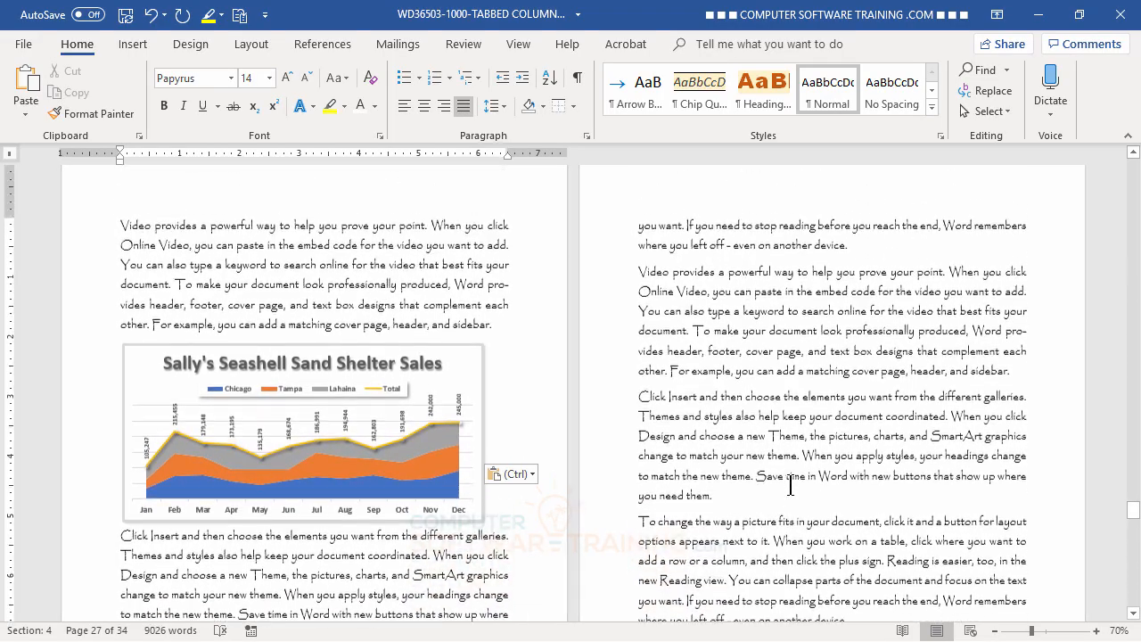
# Set the pasted area chart's text wrapping to Square and deselect the chart.
pyautogui.click(469, 370)
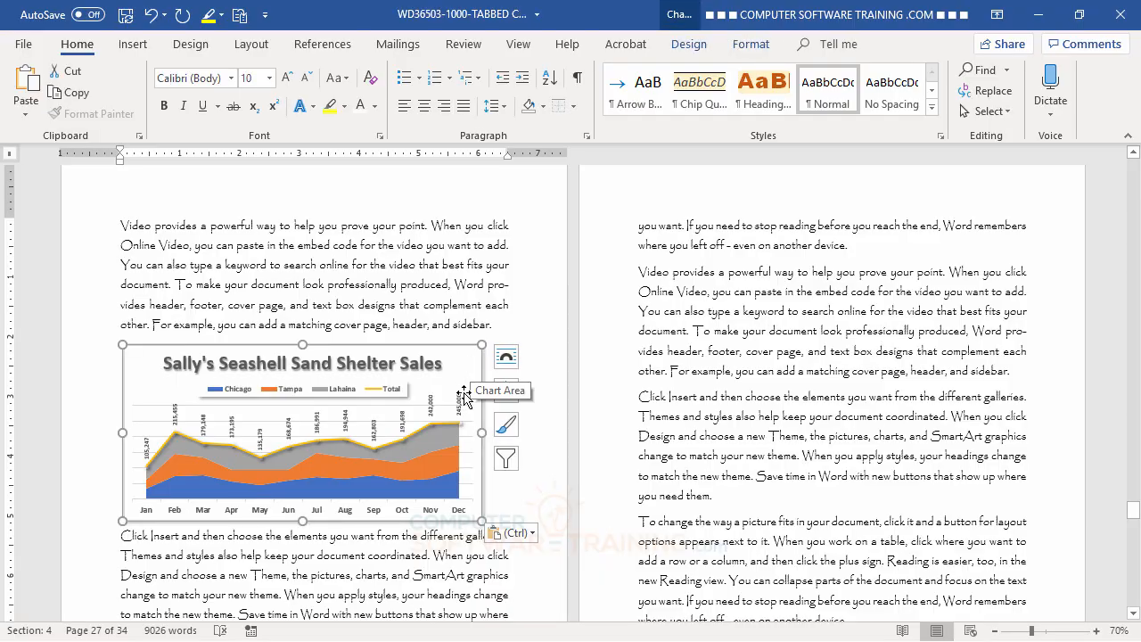
pyautogui.click(508, 359)
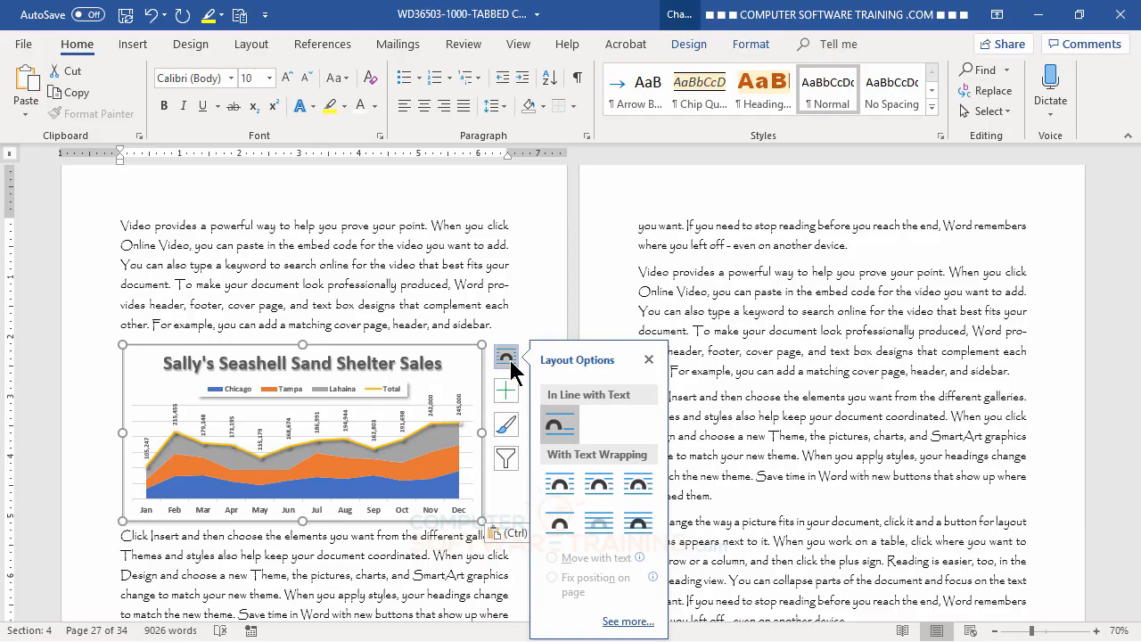
pyautogui.click(560, 486)
pyautogui.click(444, 289)
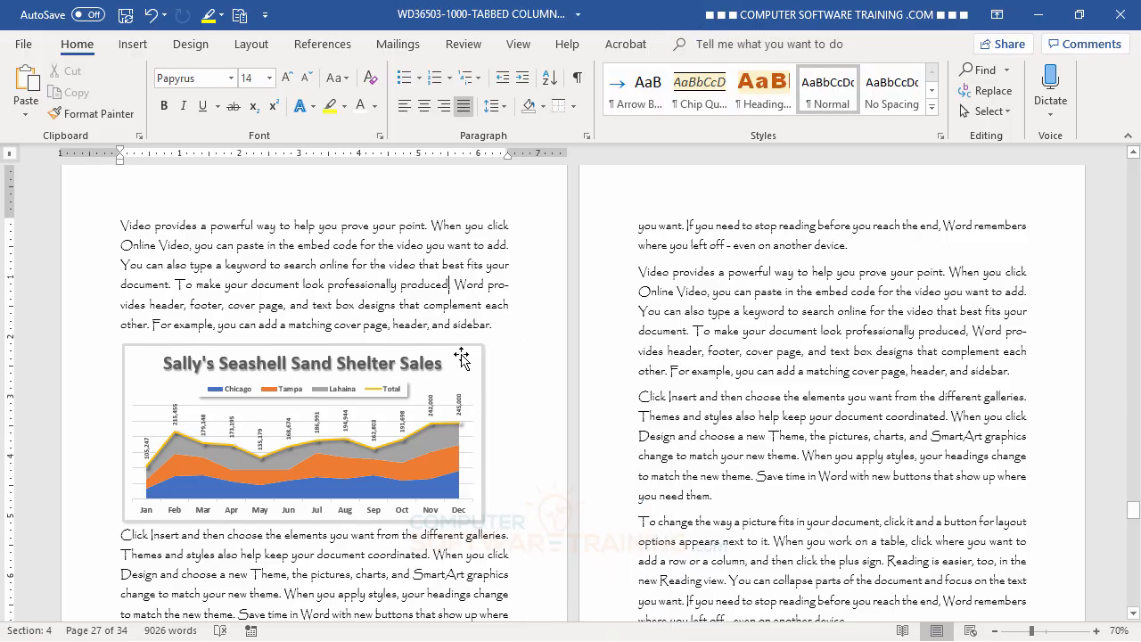
# Make the area chart narrower and taller, and move it to the upper-left corner of the page's text.
pyautogui.click(473, 457)
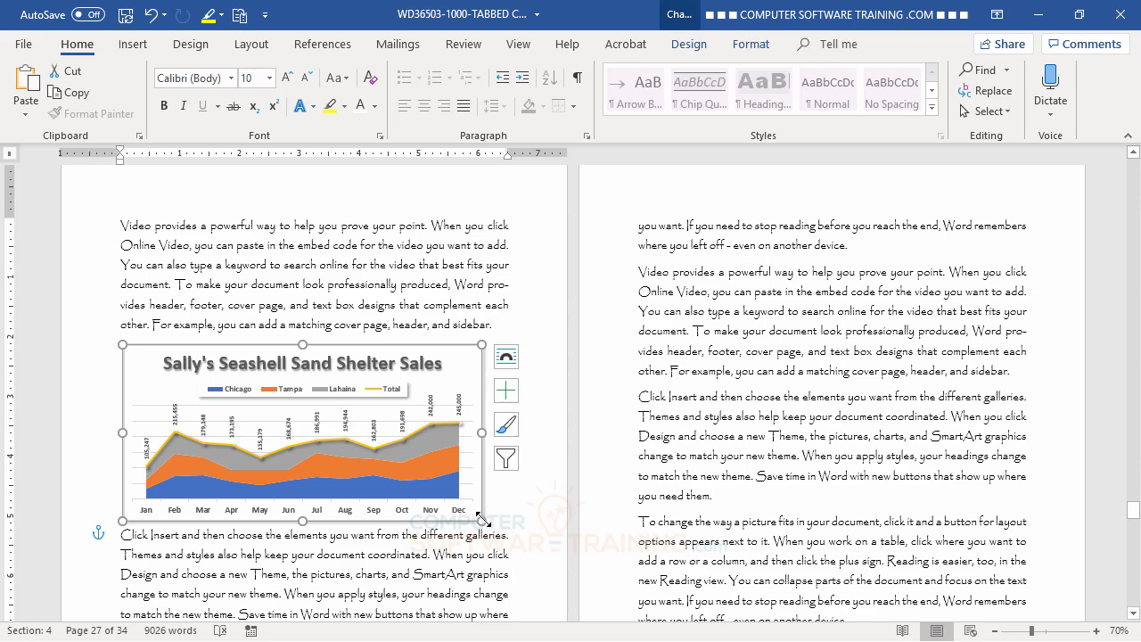
pyautogui.moveTo(481, 519); pyautogui.dragTo(429, 573)
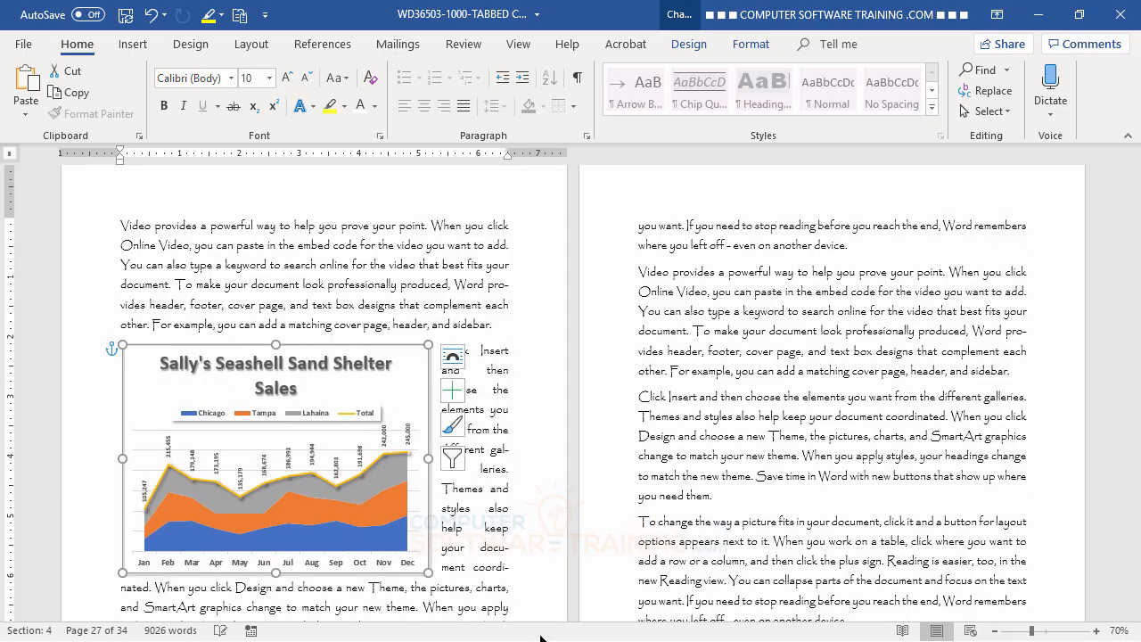
pyautogui.moveTo(413, 360); pyautogui.dragTo(404, 232)
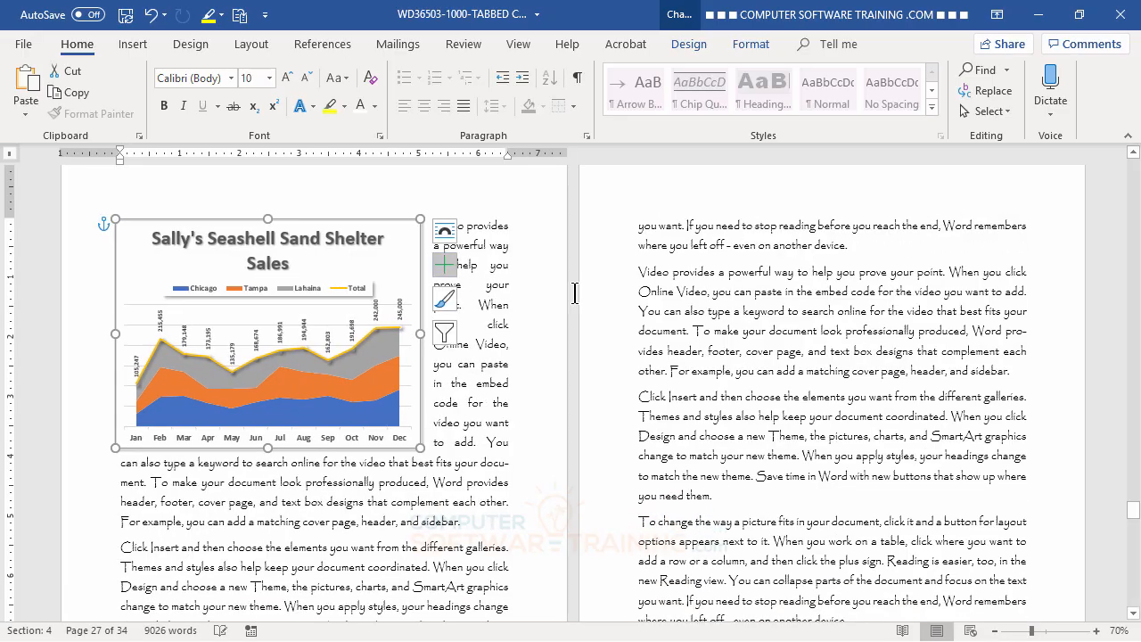
pyautogui.click(790, 311)
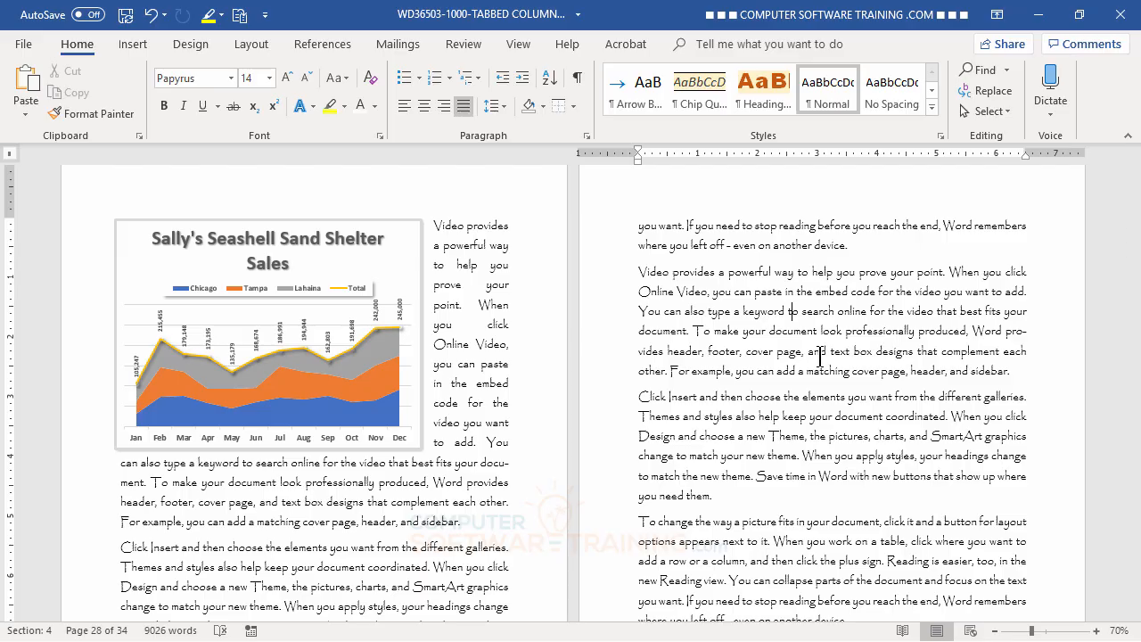
# Widen the area chart to span nearly the full text width and nudge it slightly downward.
pyautogui.click(397, 259)
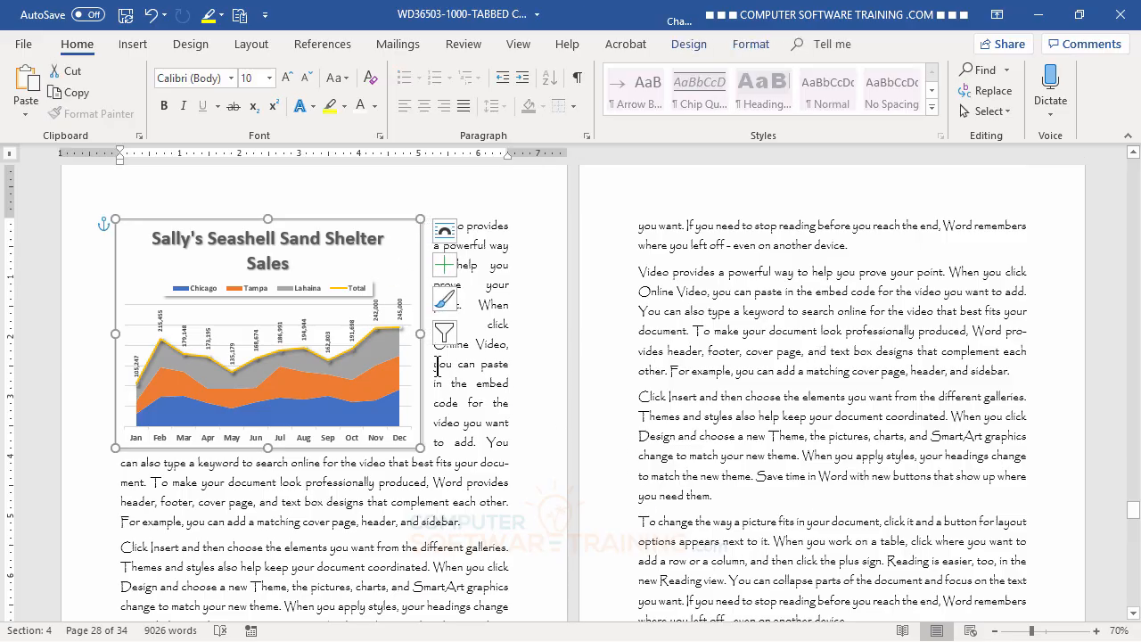
pyautogui.moveTo(420, 333); pyautogui.dragTo(502, 345)
pyautogui.moveTo(471, 253); pyautogui.dragTo(470, 259)
pyautogui.click(777, 273)
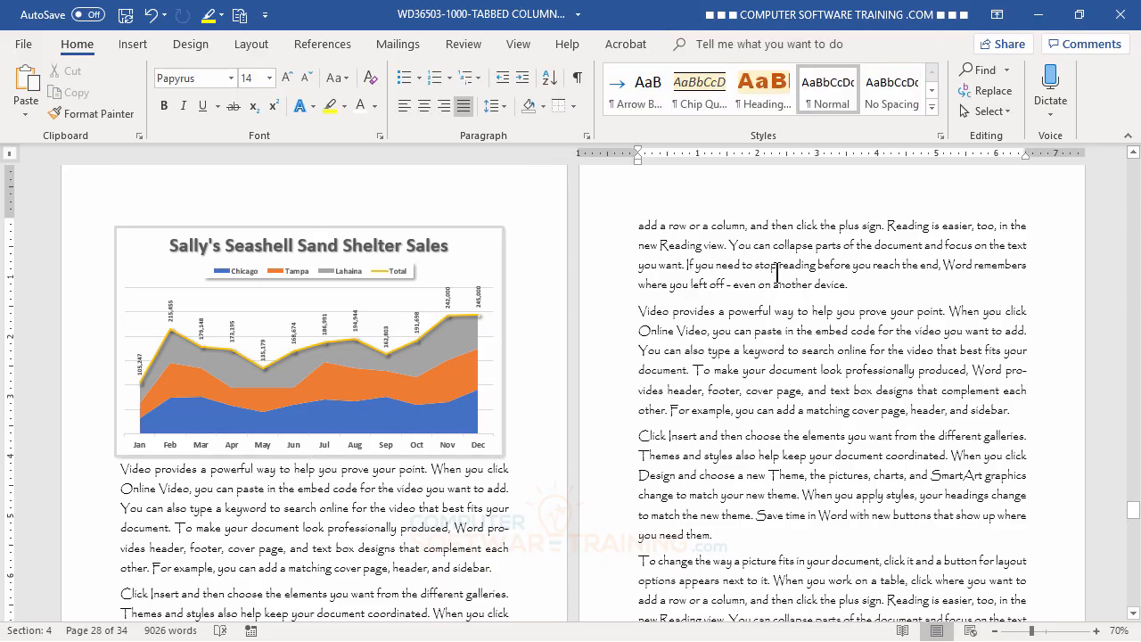
pyautogui.click(489, 242)
pyautogui.click(715, 273)
# Insert a 3-D Pie chart before the "Click Insert" paragraph on page 31.
pyautogui.scroll(-3, 784, 337)
pyautogui.scroll(-7, 785, 339)
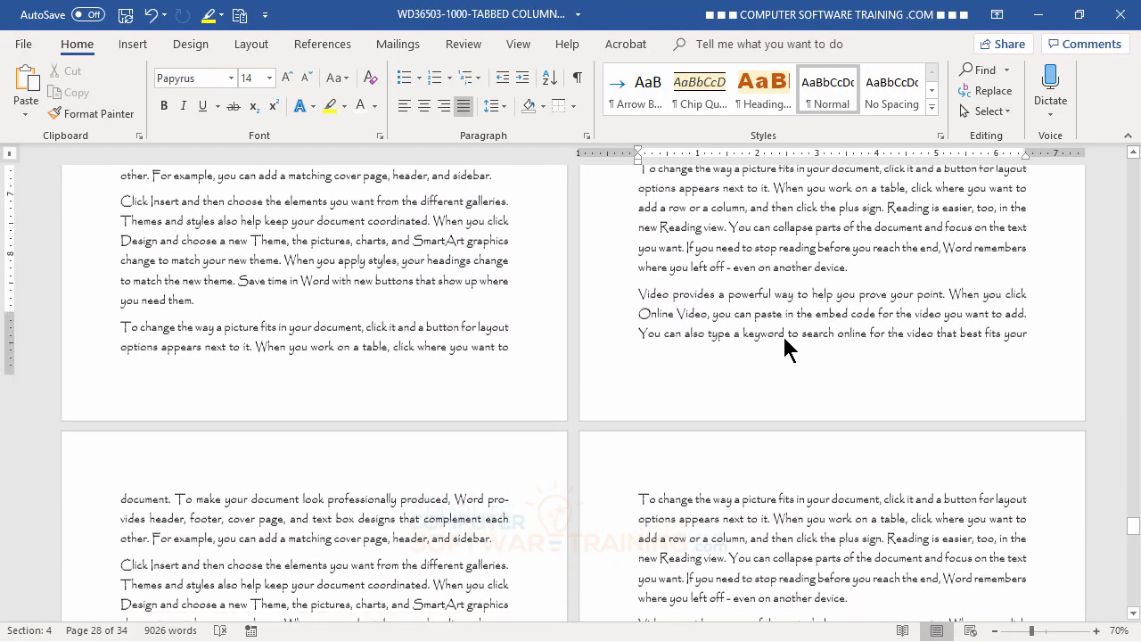
pyautogui.scroll(-5, 785, 338)
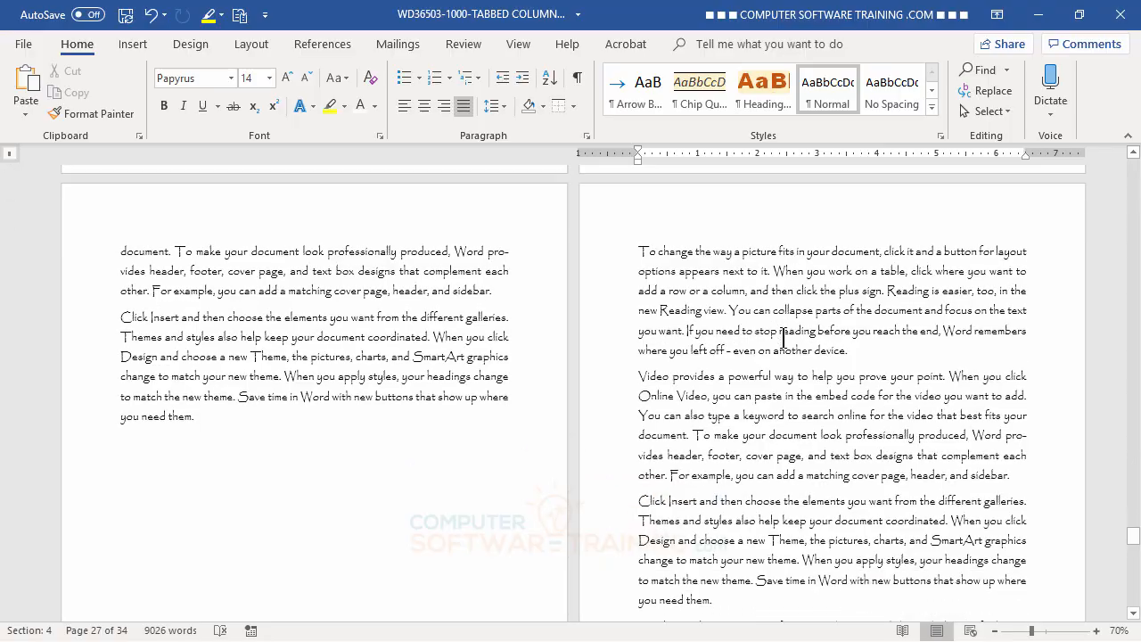
pyautogui.scroll(-9, 784, 339)
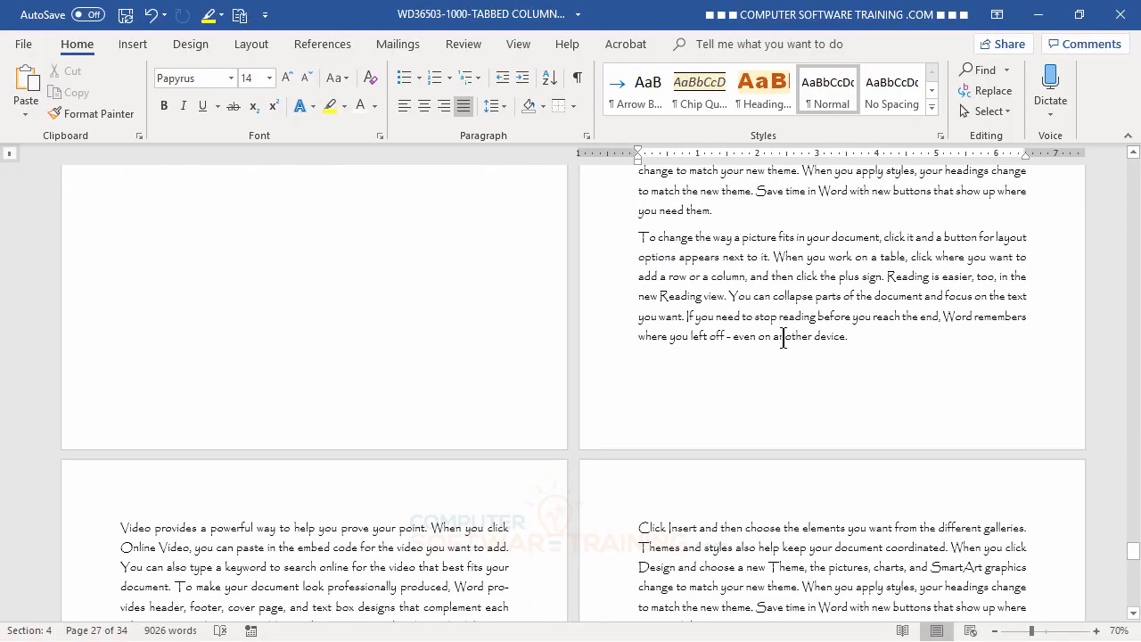
pyautogui.scroll(-15, 784, 347)
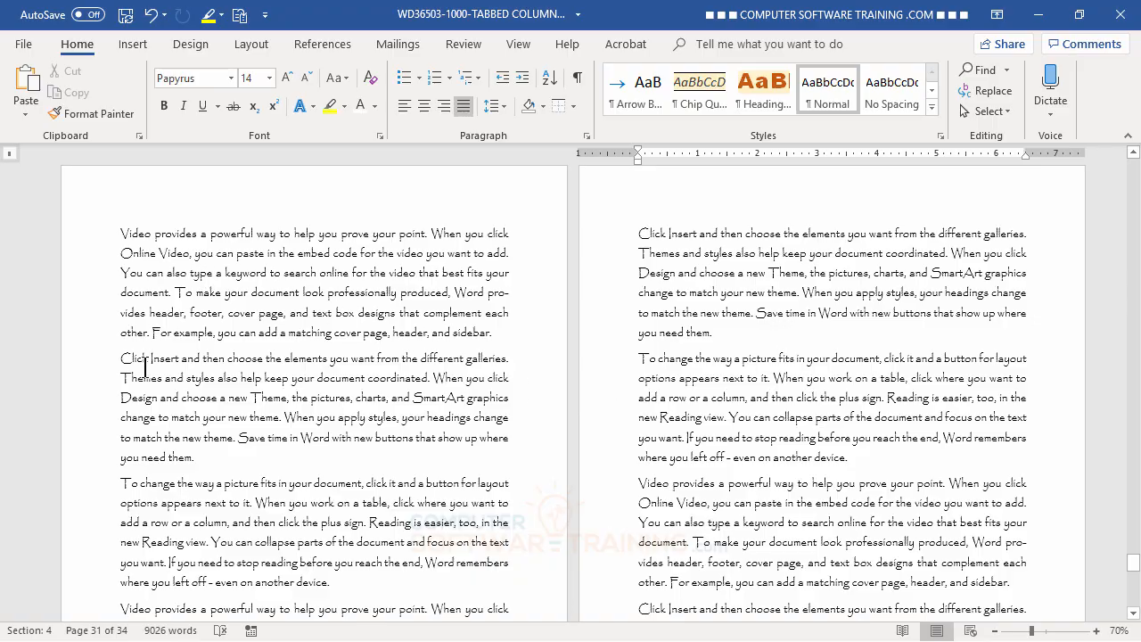
pyautogui.click(117, 360)
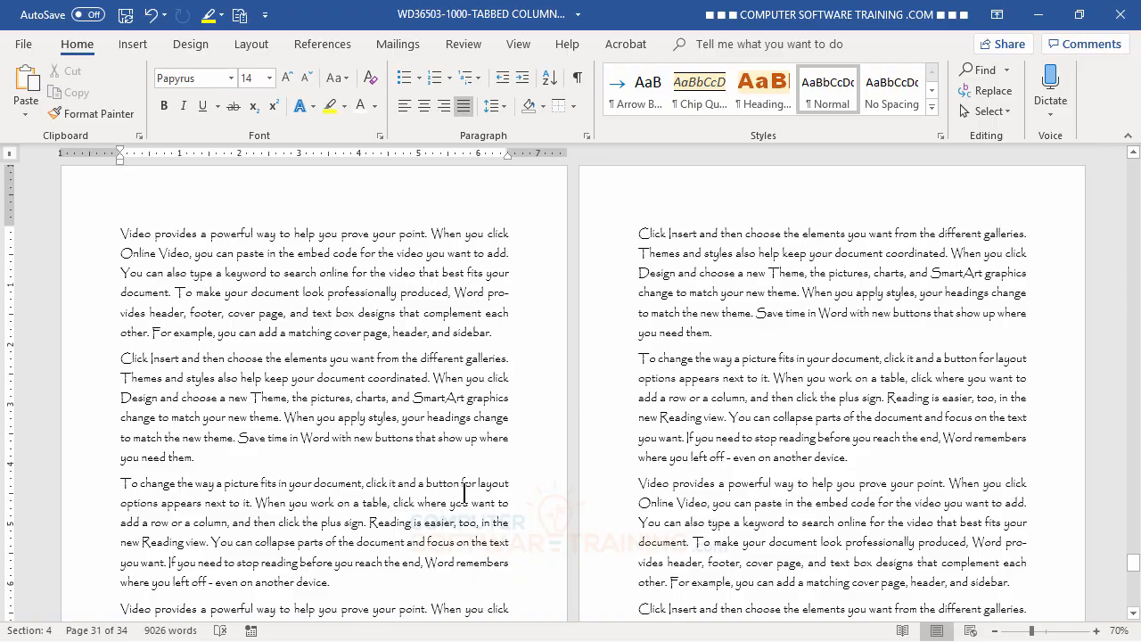
pyautogui.click(139, 46)
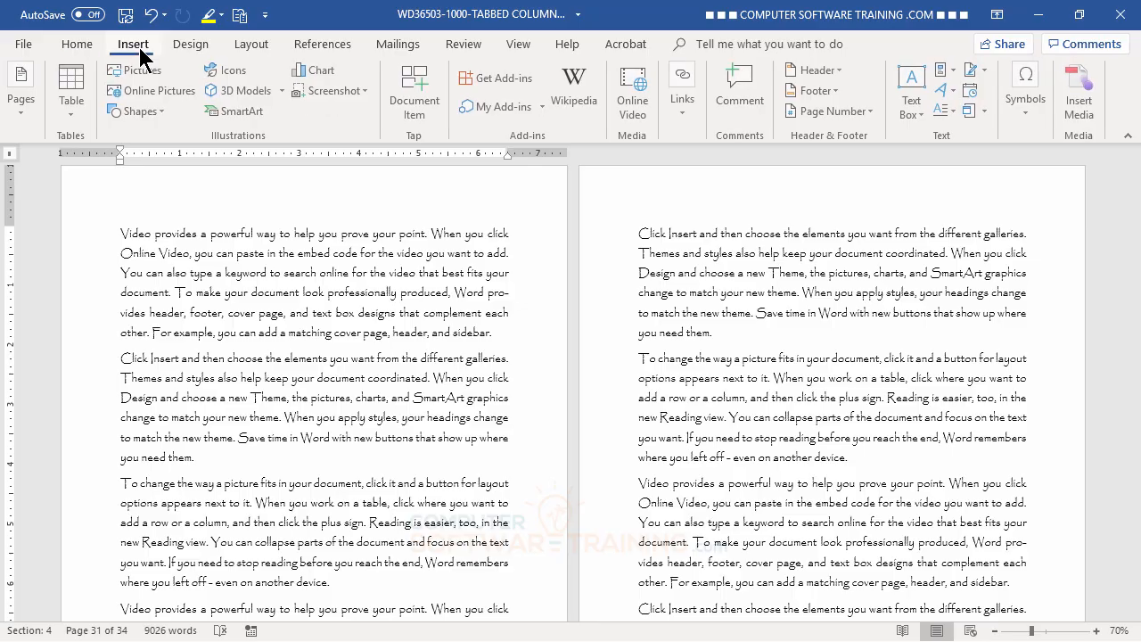
pyautogui.click(314, 75)
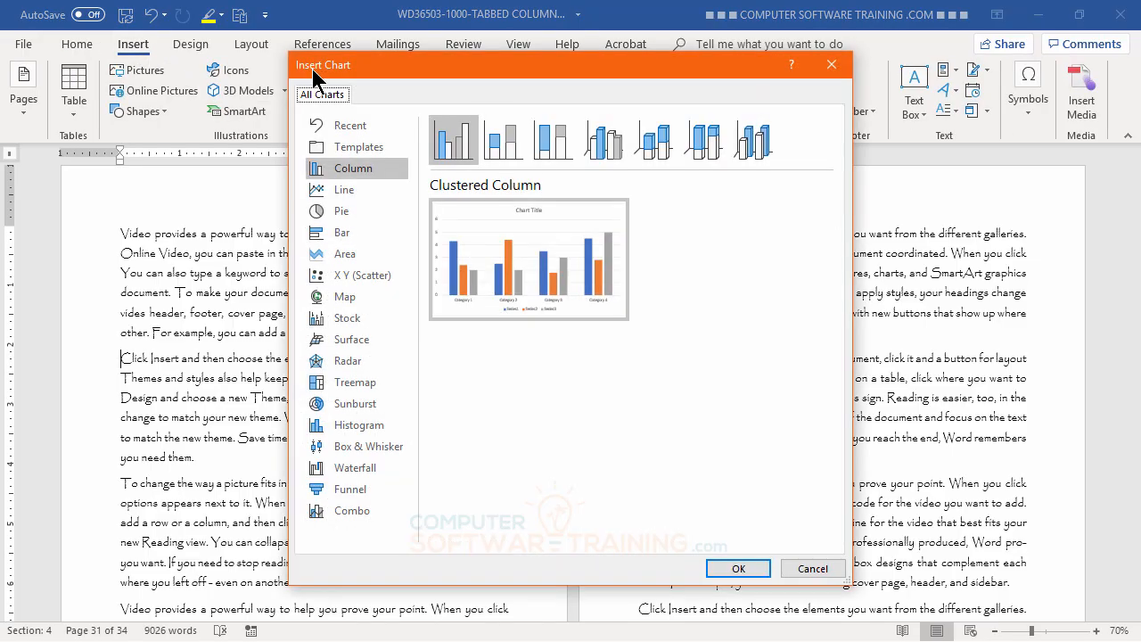
pyautogui.click(343, 221)
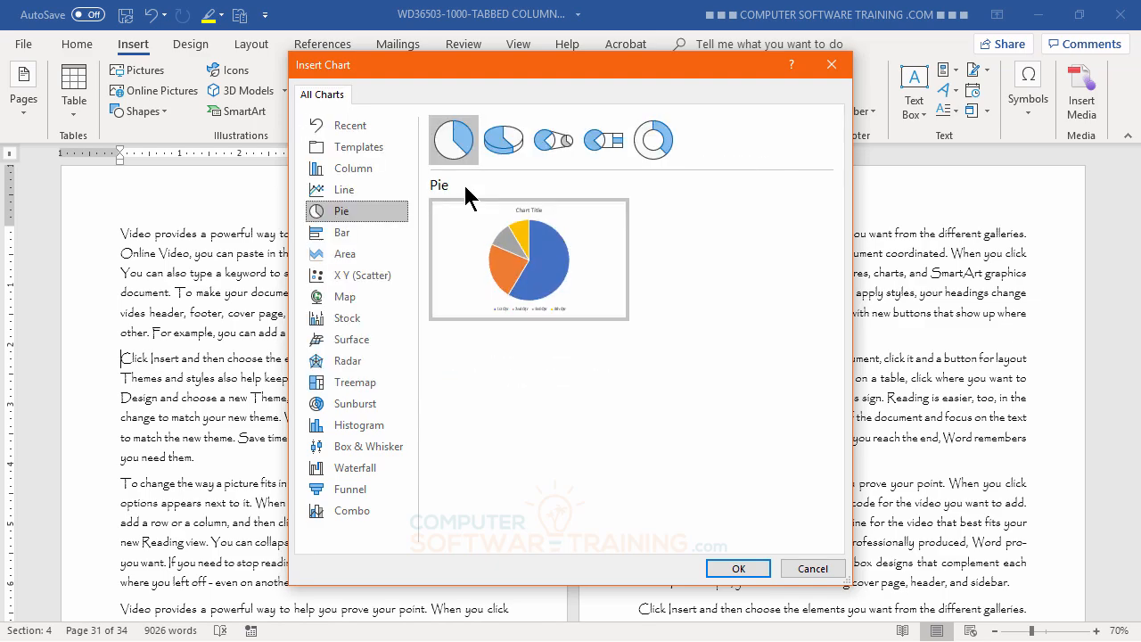
pyautogui.click(506, 140)
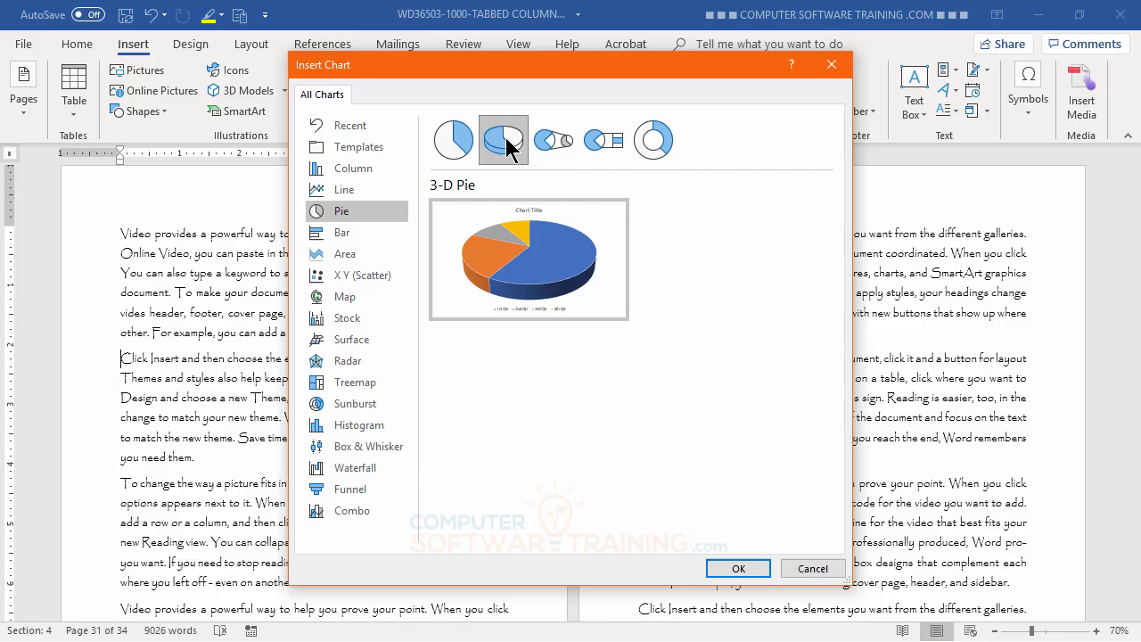
pyautogui.click(745, 570)
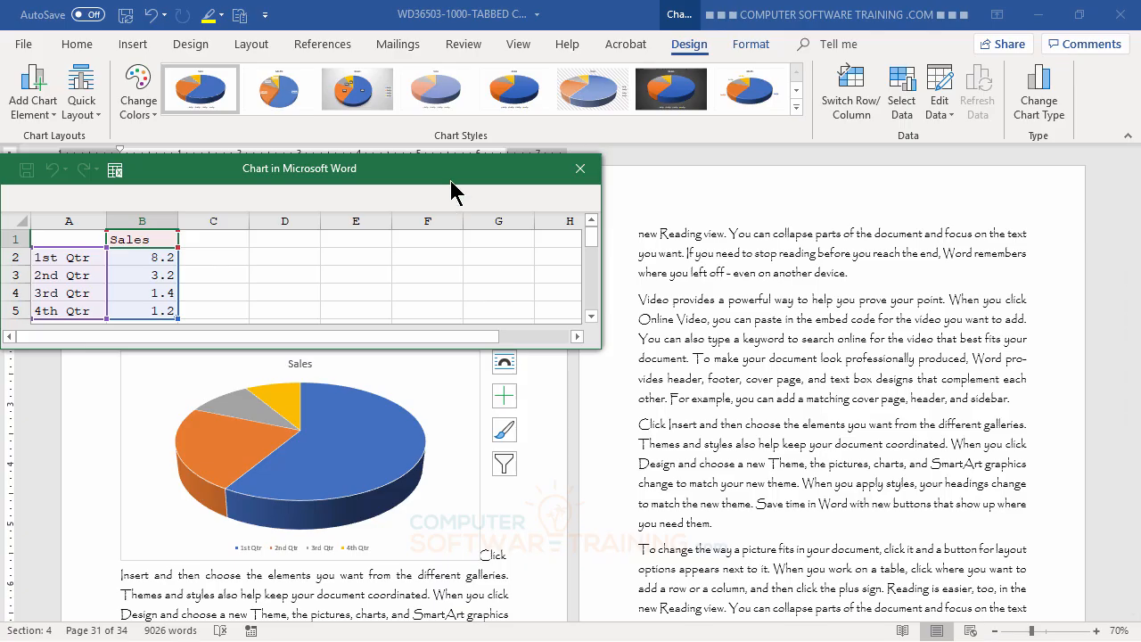
# Close the pie chart's data sheet and apply the eighth chart style, with category labels outside the slices and no legend.
pyautogui.moveTo(483, 172); pyautogui.dragTo(920, 96)
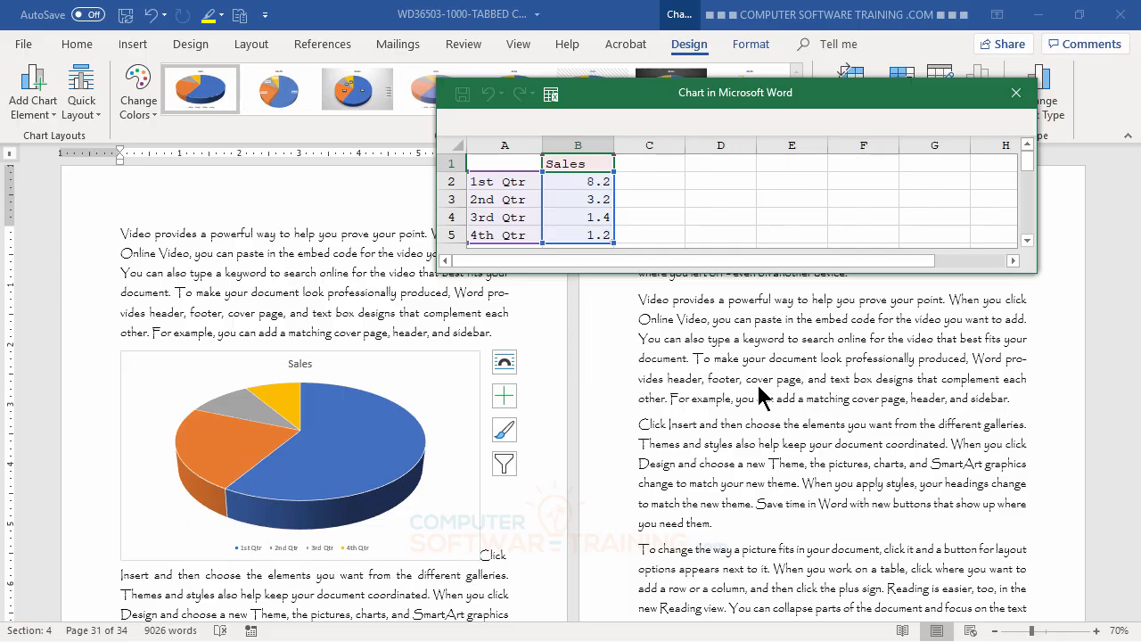
pyautogui.click(1016, 95)
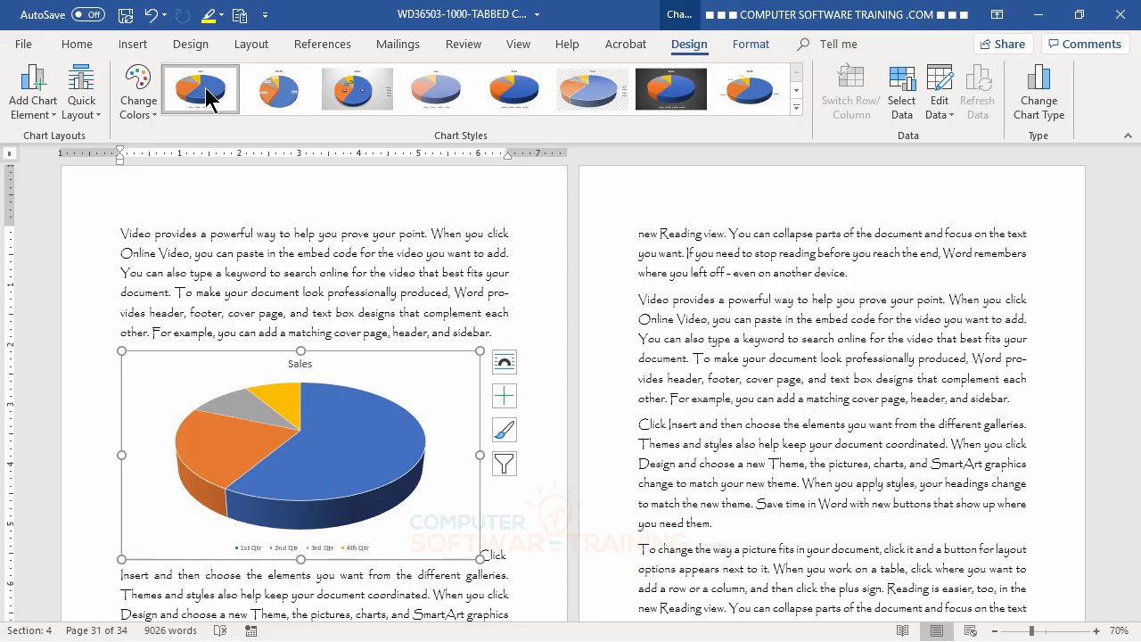
pyautogui.click(270, 101)
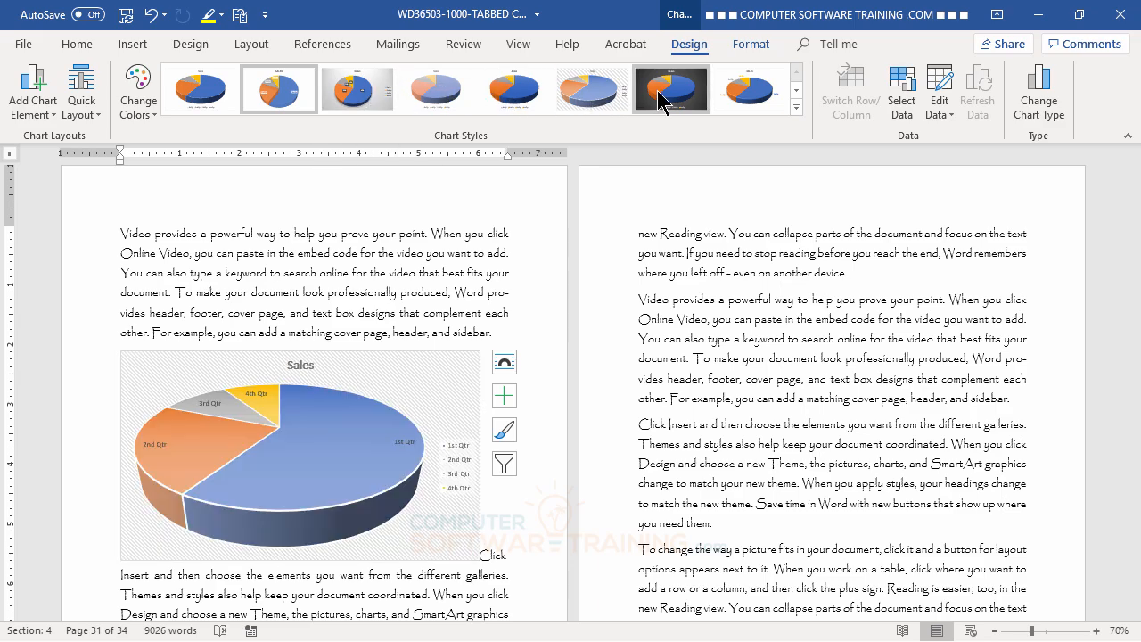
pyautogui.click(753, 101)
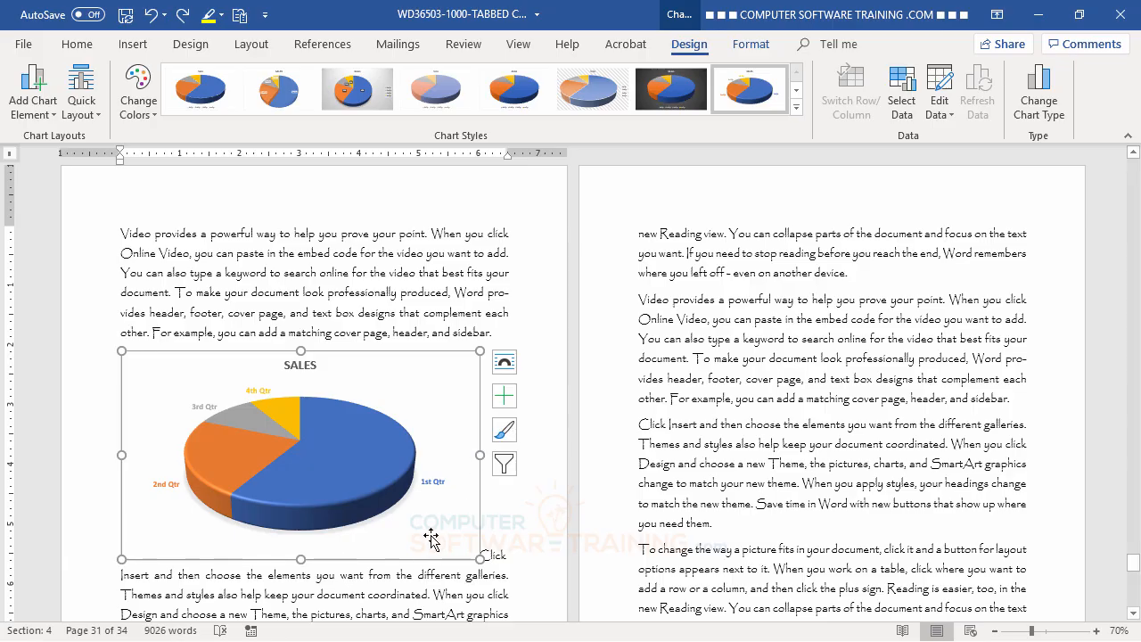
# Set the position of the pie chart's data labels to Inside End.
pyautogui.doubleClick(435, 482)
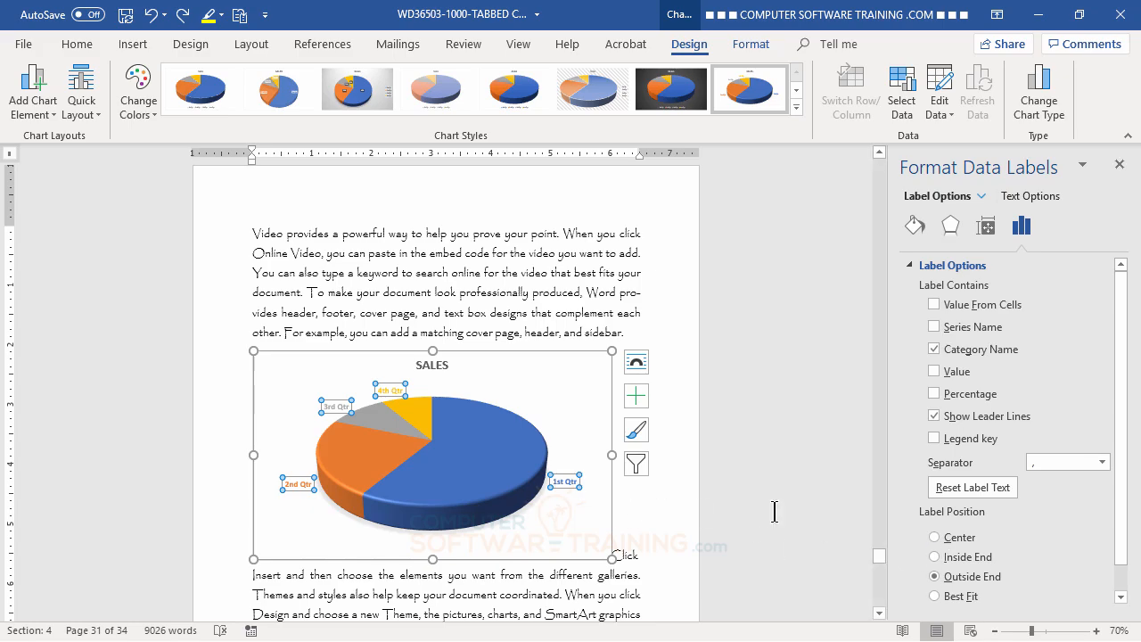
pyautogui.click(934, 557)
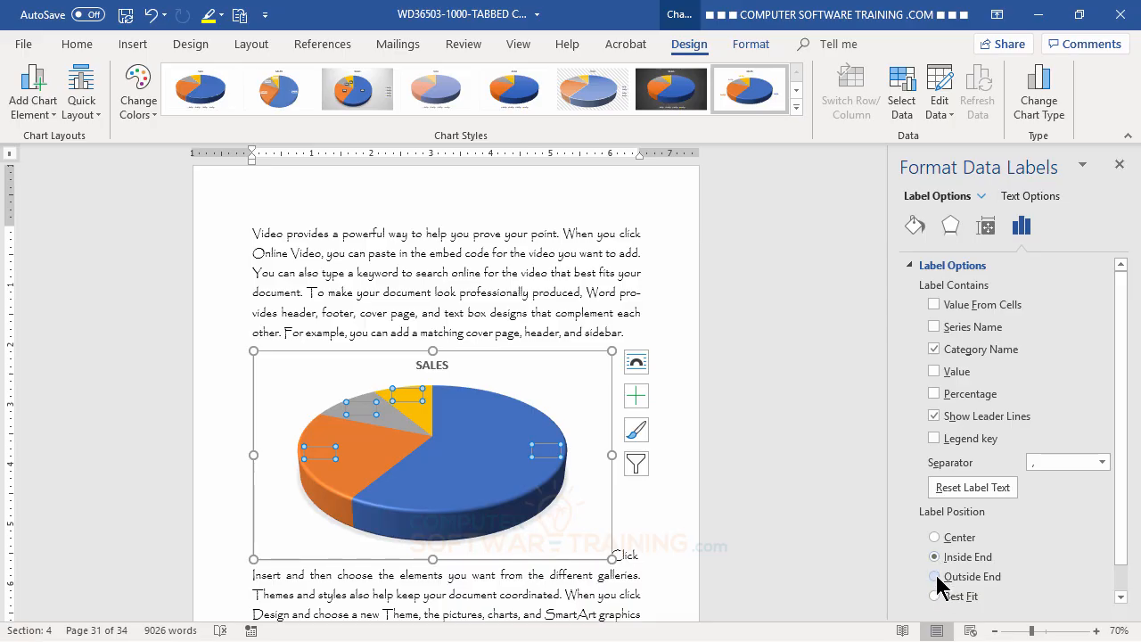
pyautogui.click(934, 538)
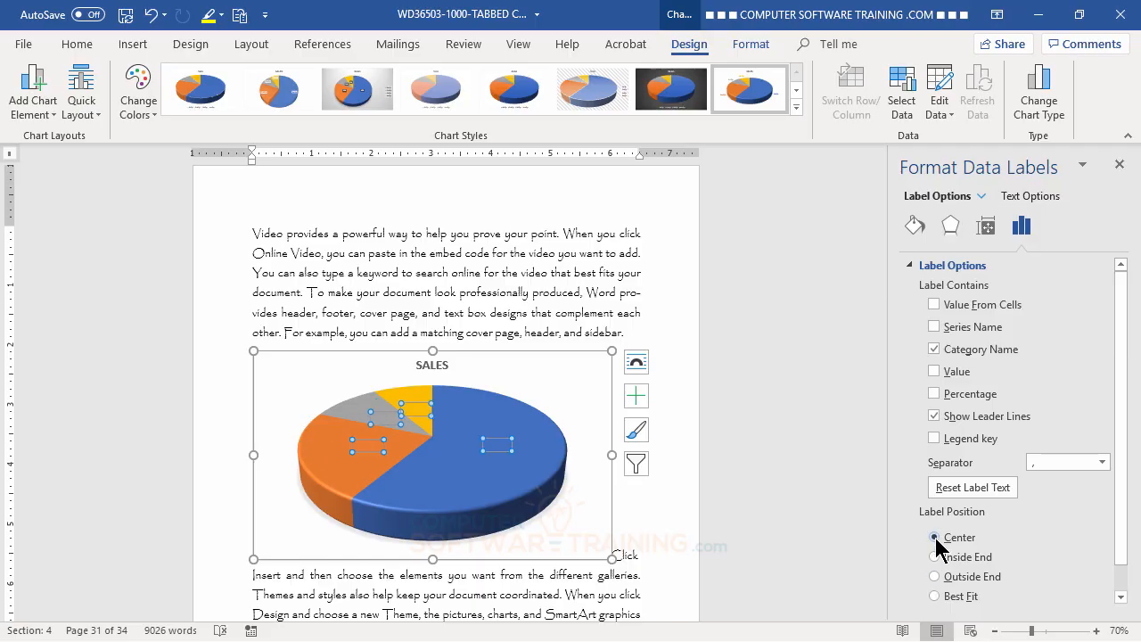
pyautogui.click(936, 557)
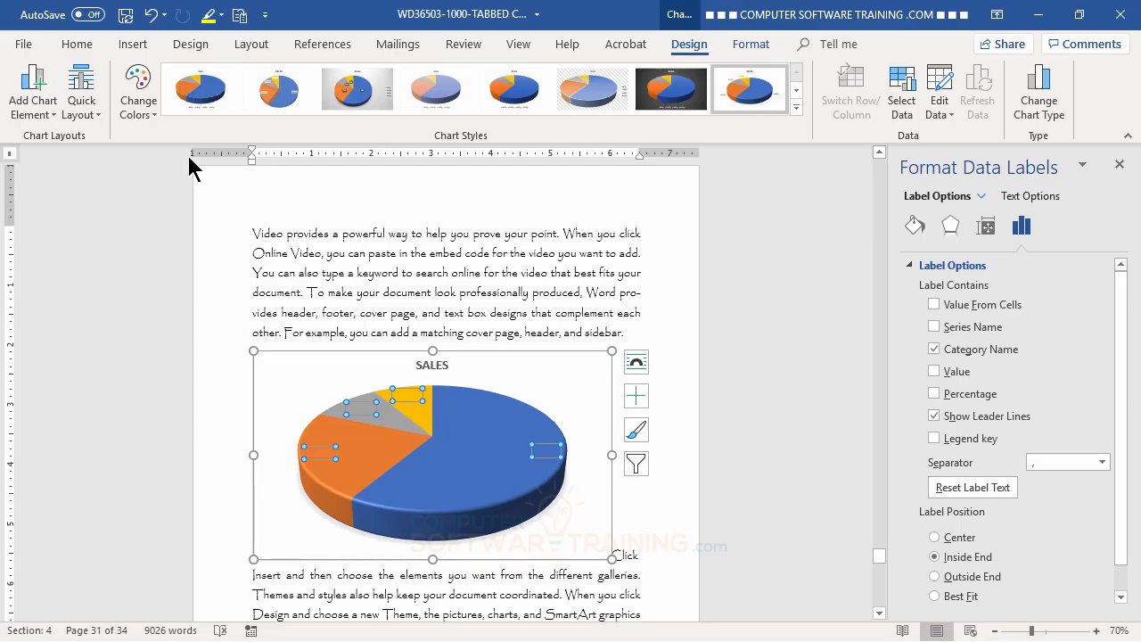
# Make the pie chart's data labels white at 11 pt and close the label formatting options.
pyautogui.click(77, 45)
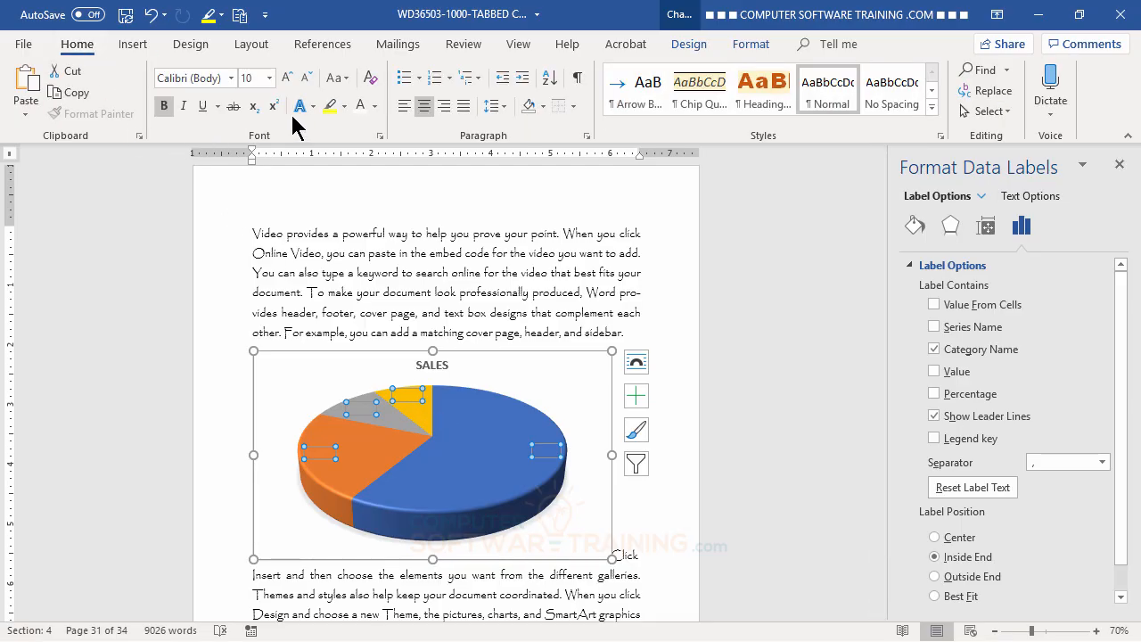
pyautogui.click(361, 111)
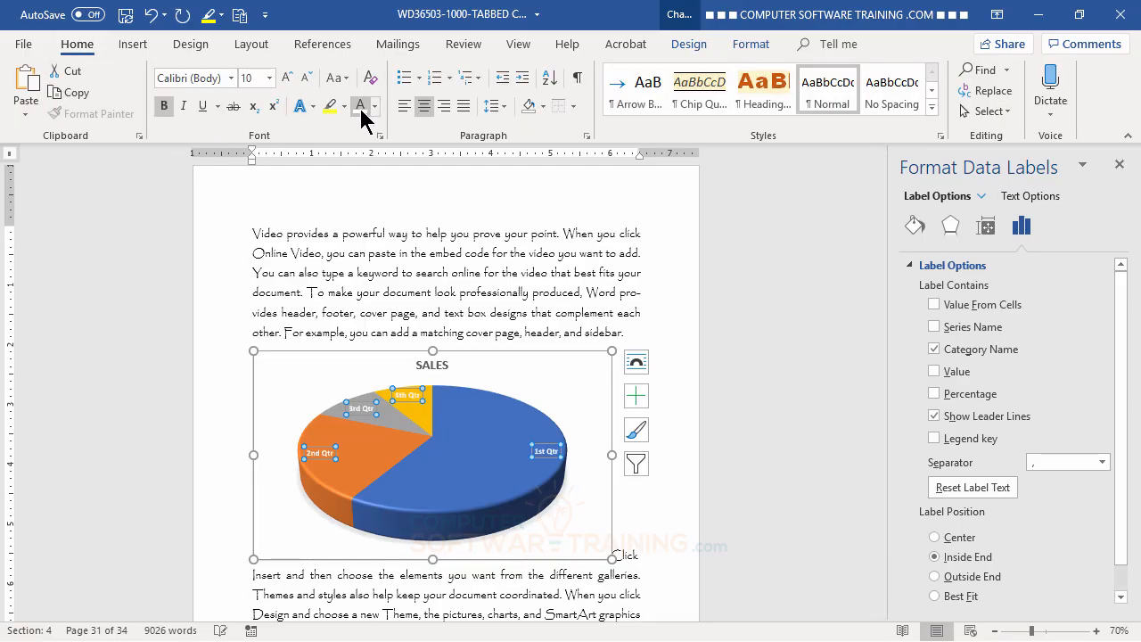
pyautogui.click(287, 80)
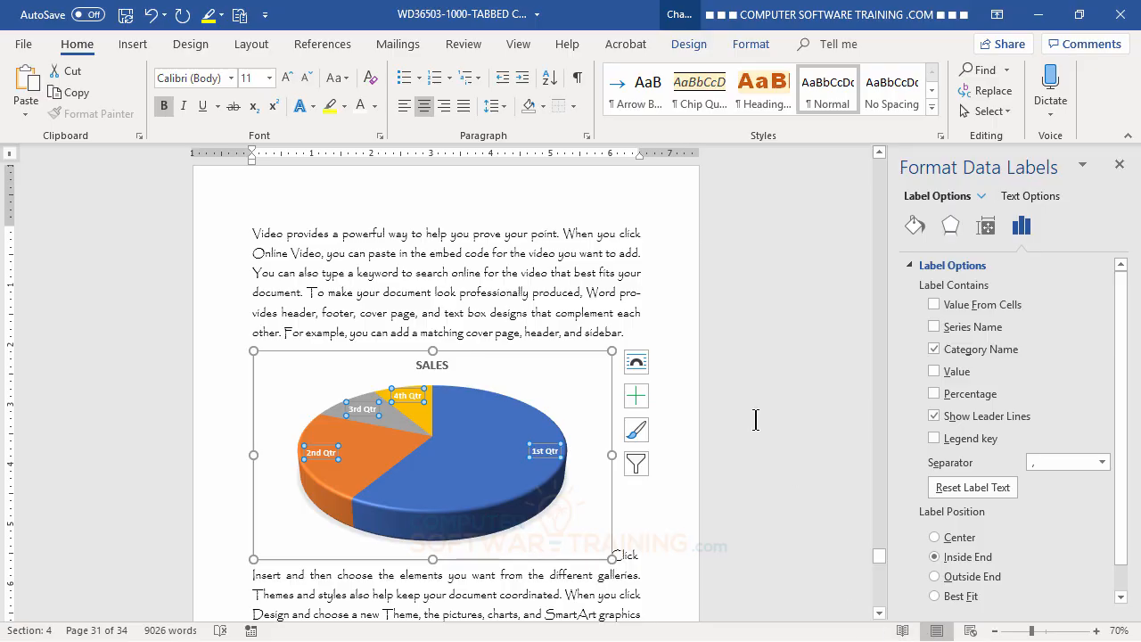
pyautogui.click(1119, 165)
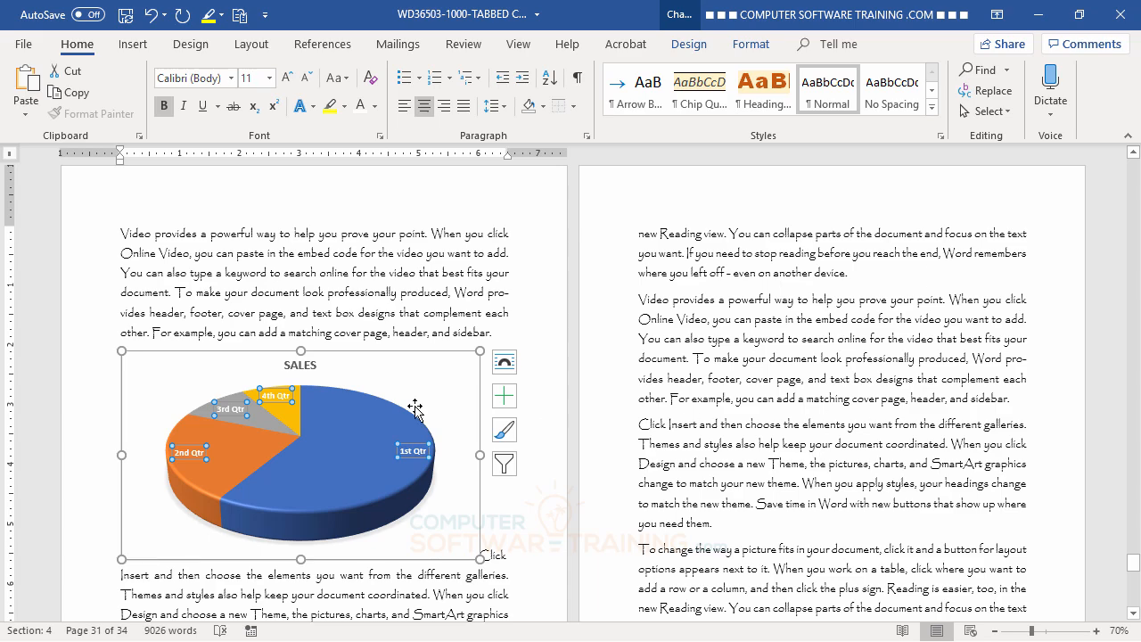
# Set the Y rotation of the pie chart's plot area to 60° in its 3-D rotation settings.
pyautogui.moveTo(316, 455)
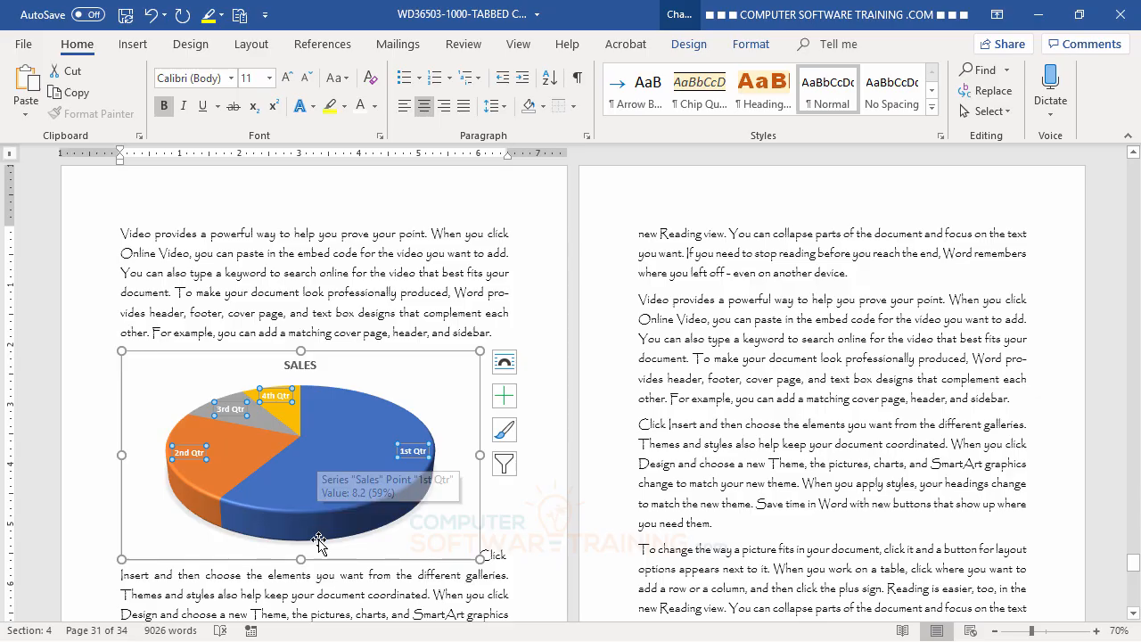
pyautogui.moveTo(362, 520)
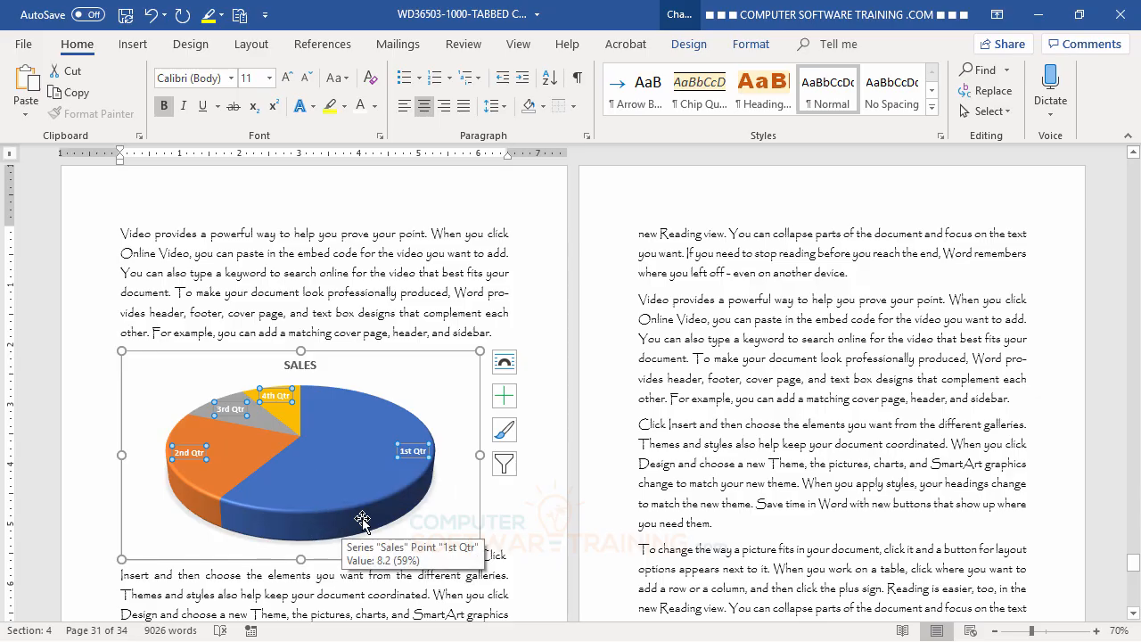
pyautogui.doubleClick(448, 368)
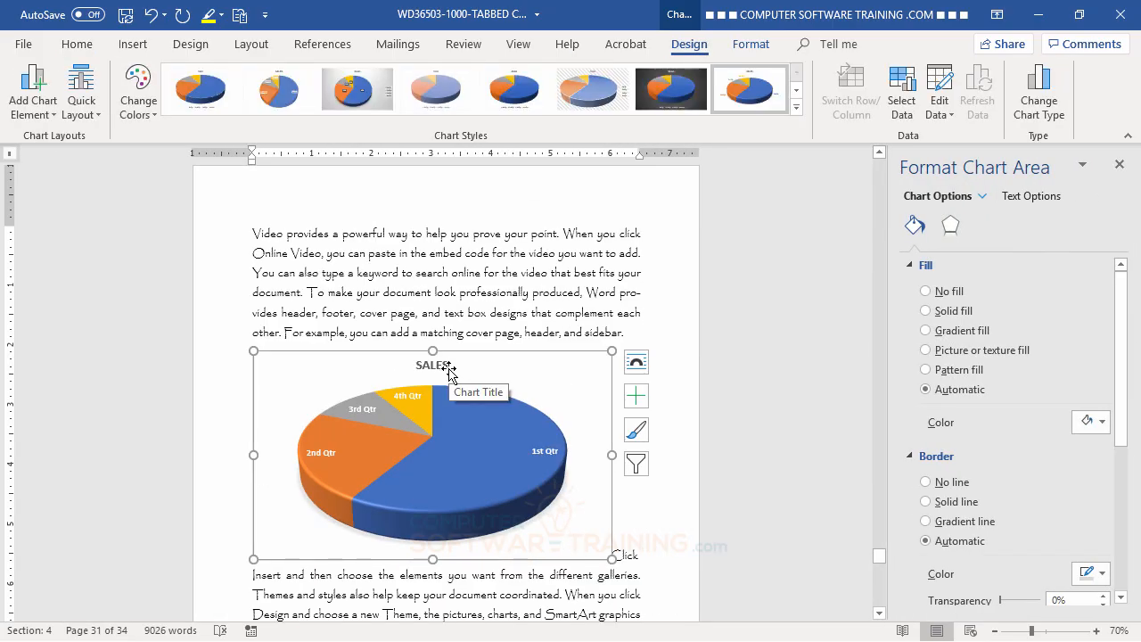
pyautogui.click(547, 395)
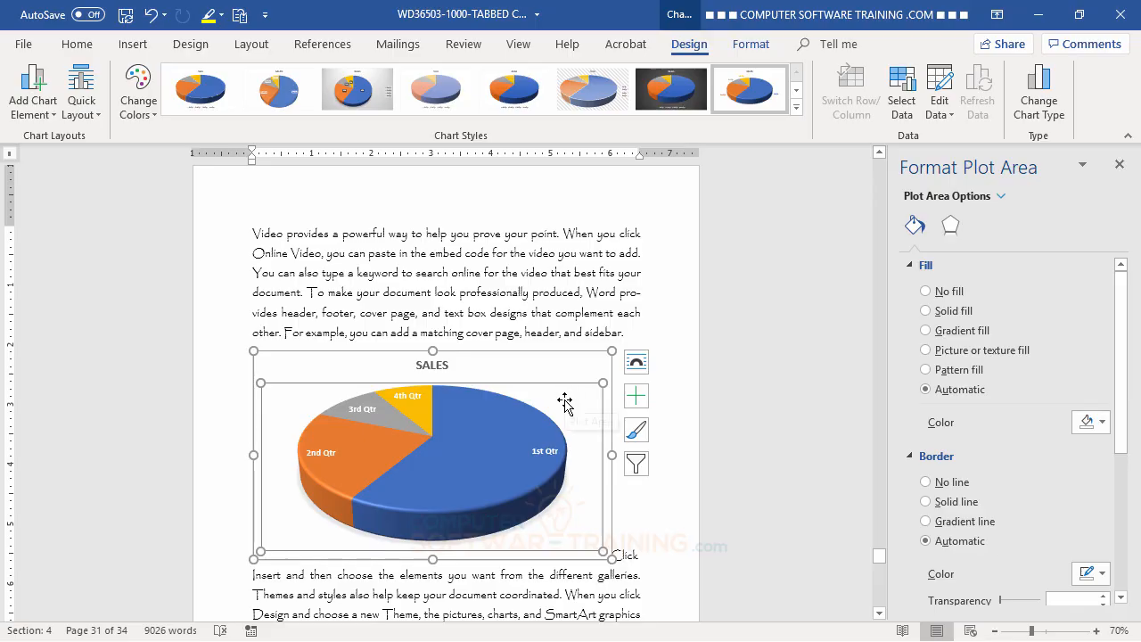
pyautogui.click(953, 229)
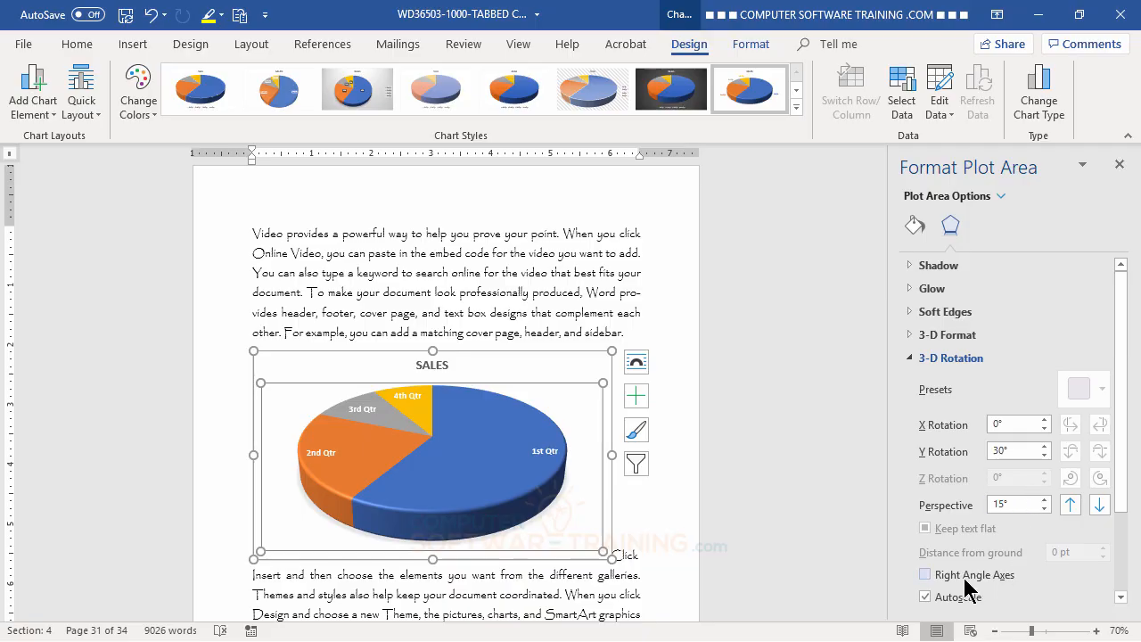
pyautogui.click(1043, 455)
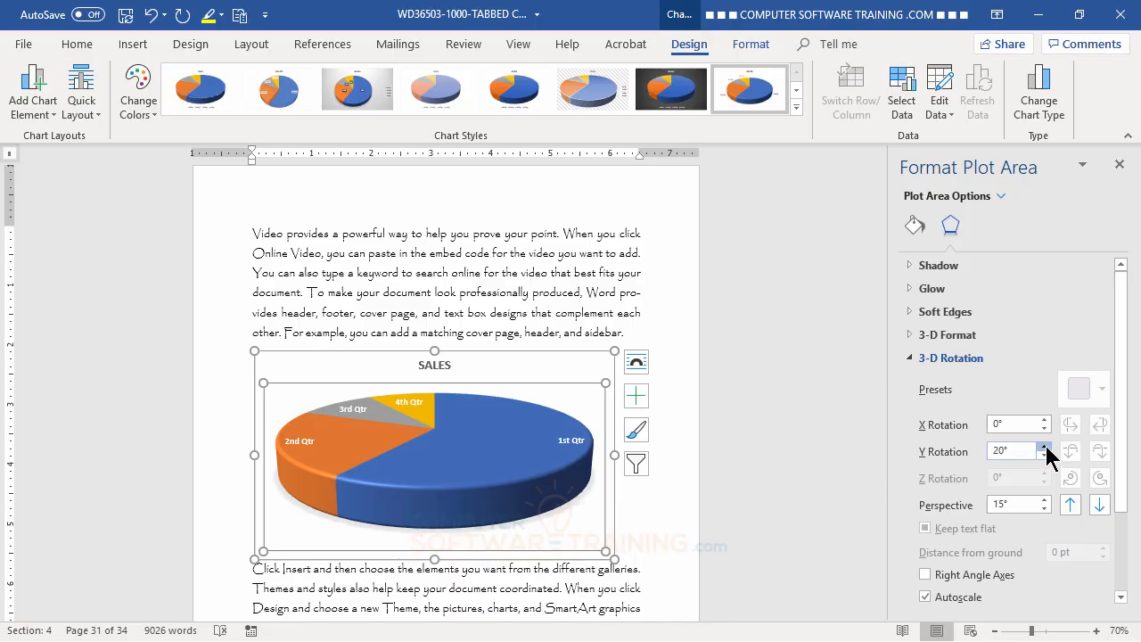
pyautogui.click(1044, 446)
pyautogui.click(1044, 445)
pyautogui.click(1044, 446)
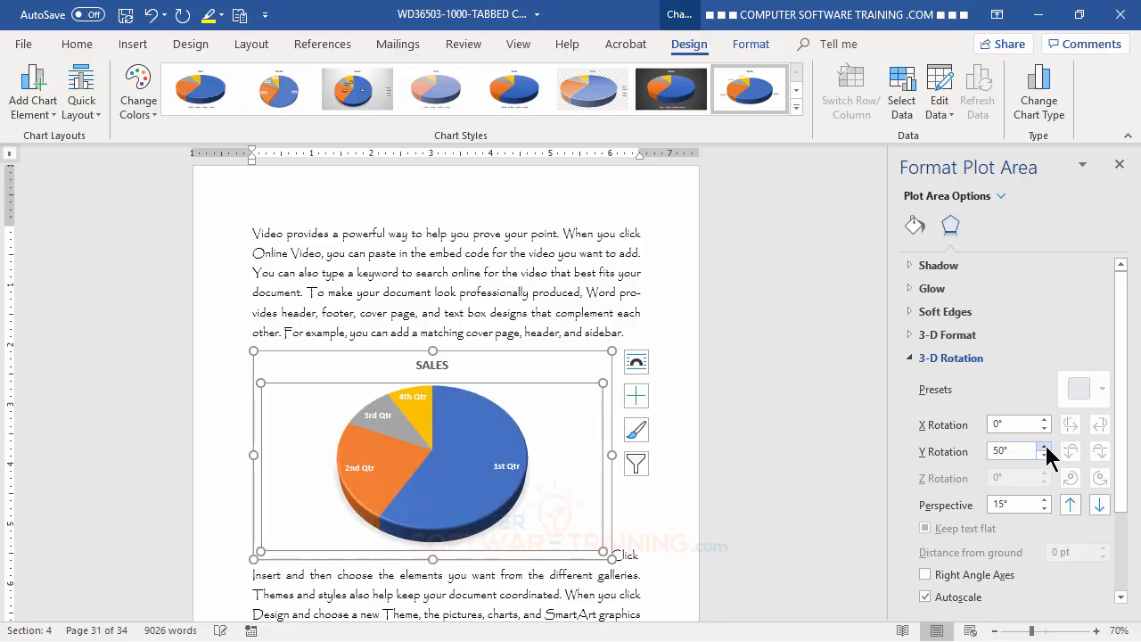
pyautogui.click(1044, 445)
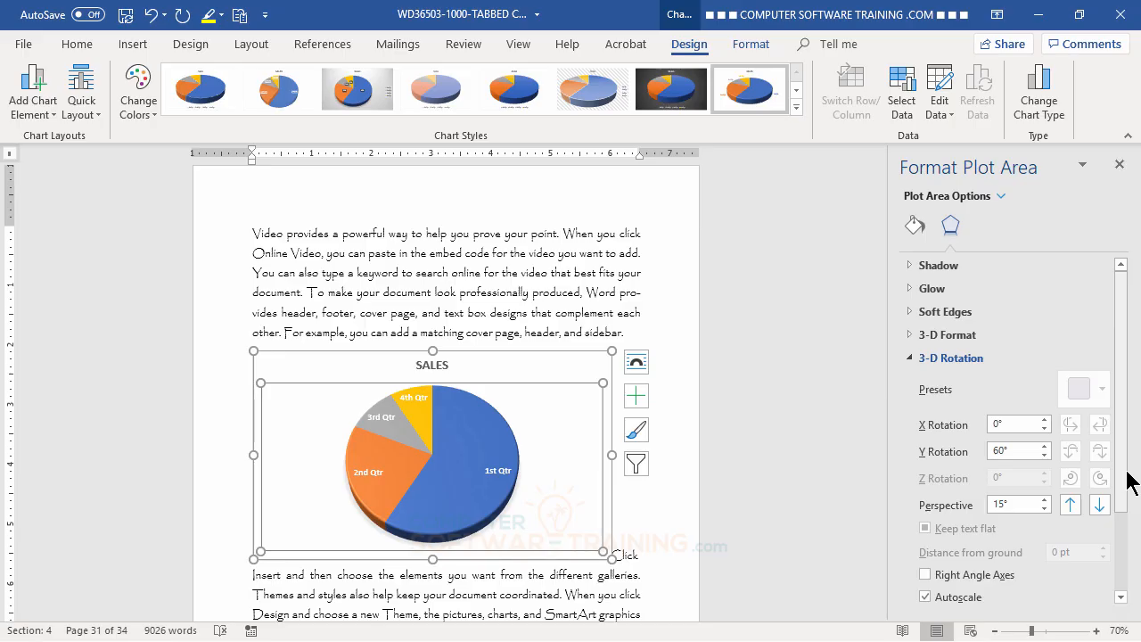
# Turn off Autoscale for the plot area, set the height to 40% of base, and turn Autoscale back on.
pyautogui.moveTo(1128, 481); pyautogui.dragTo(1128, 557)
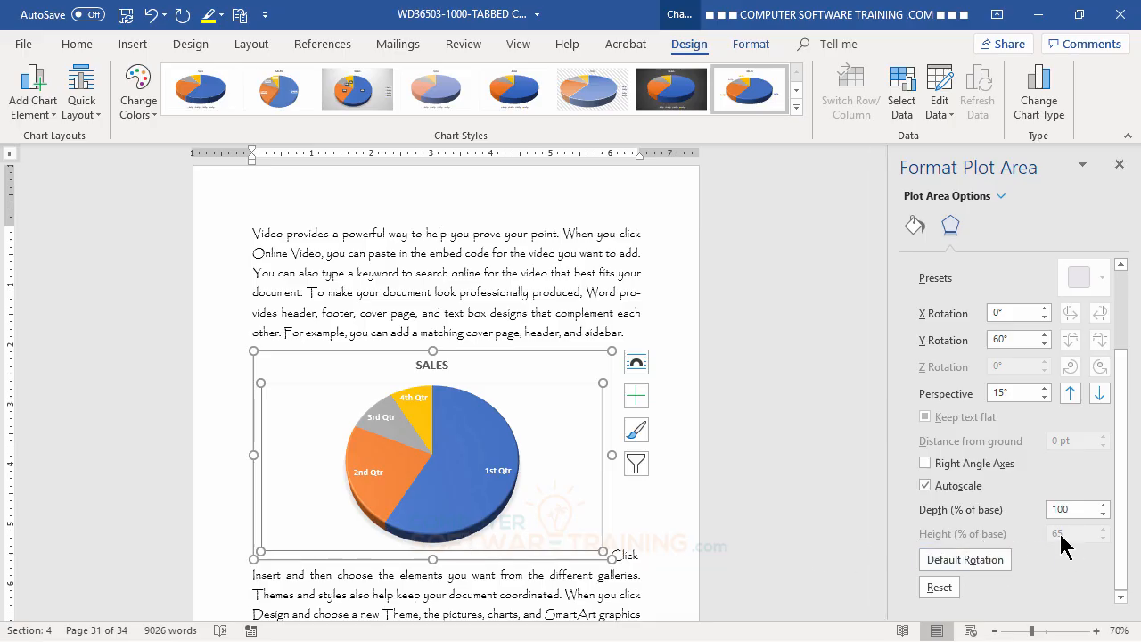
pyautogui.click(925, 486)
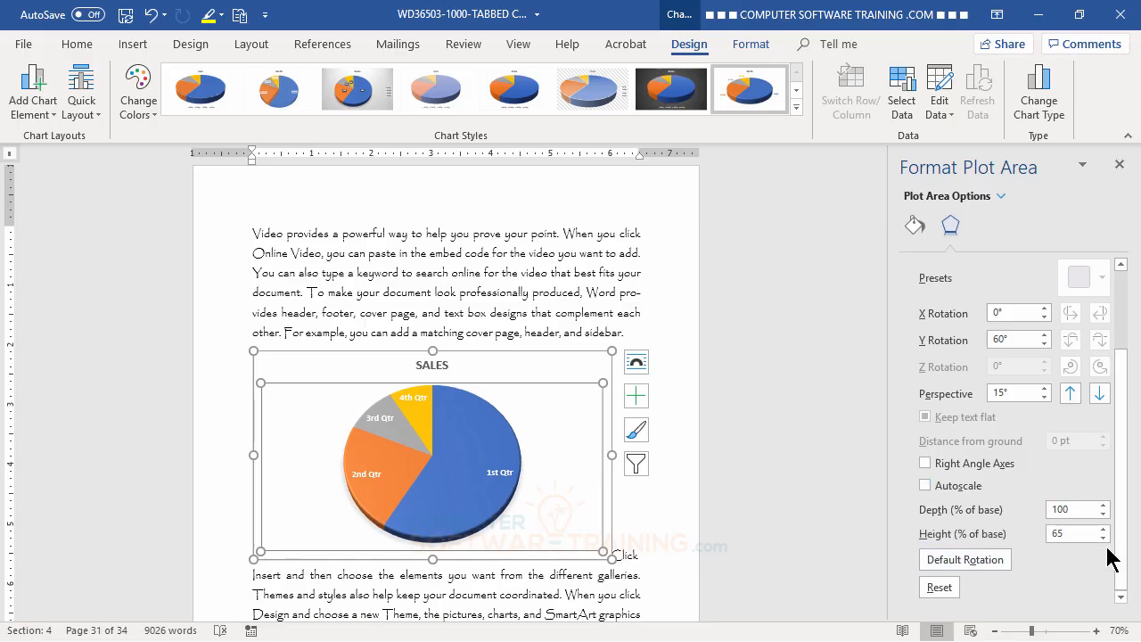
pyautogui.click(1103, 538)
pyautogui.click(1103, 537)
pyautogui.click(1103, 537)
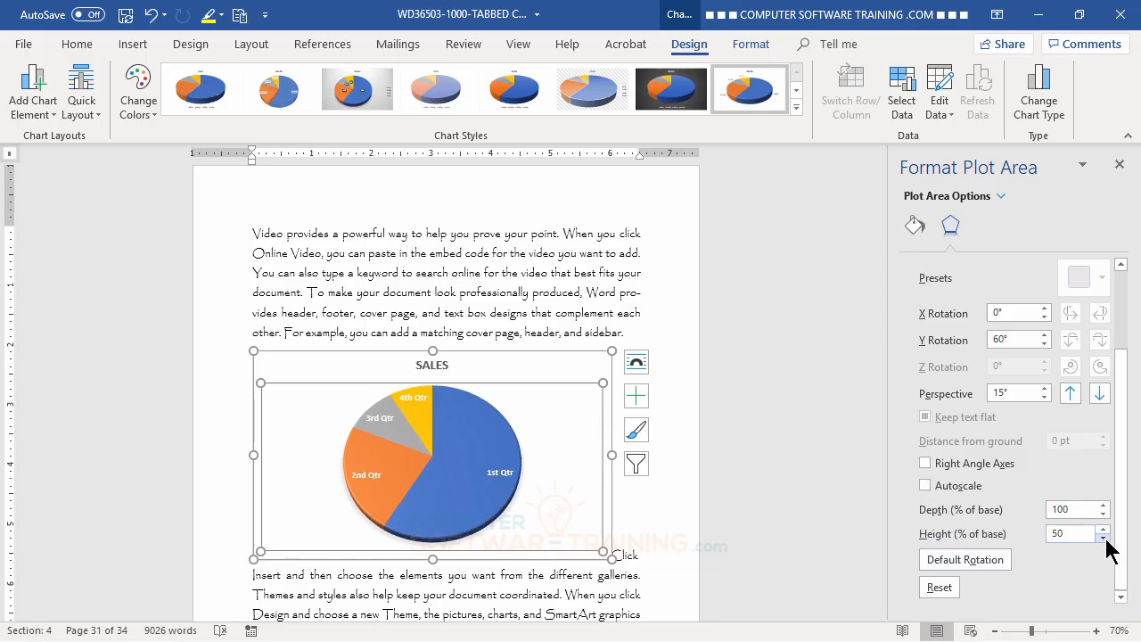
pyautogui.click(1103, 537)
pyautogui.click(1103, 538)
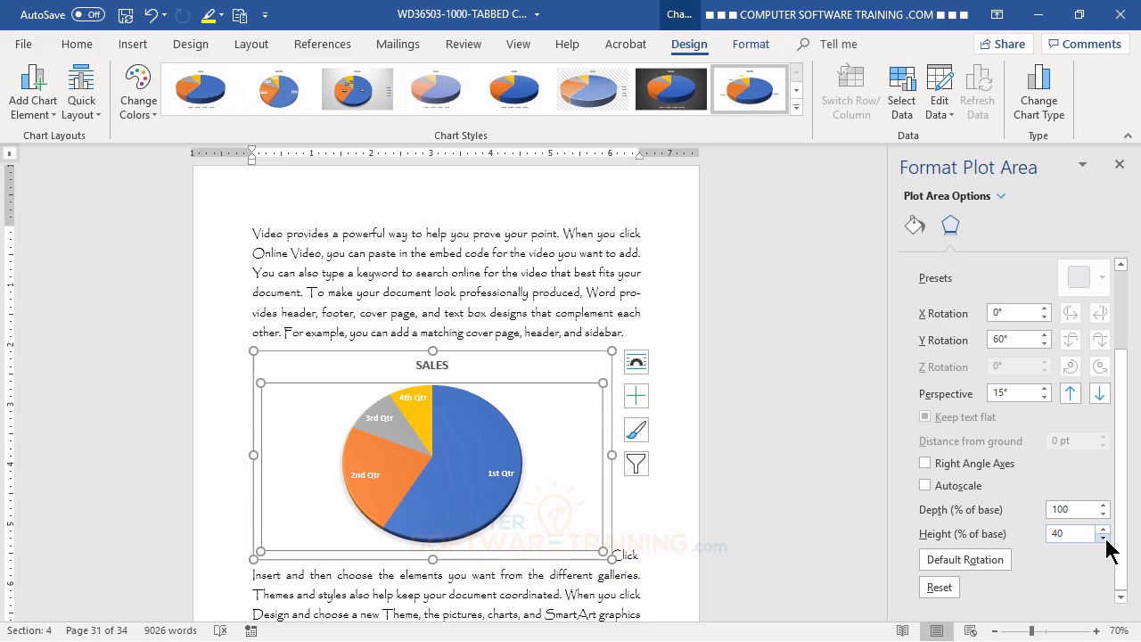
pyautogui.click(925, 486)
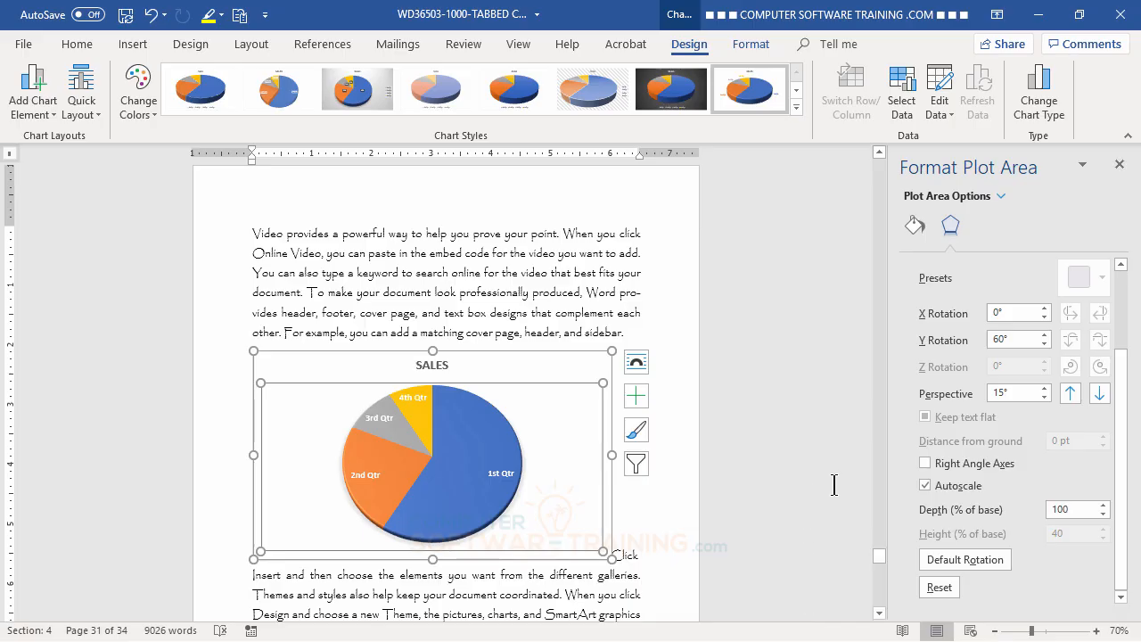
# Narrow the pie chart's frame from its outer edge so that it fits closely around the pie.
pyautogui.click(655, 216)
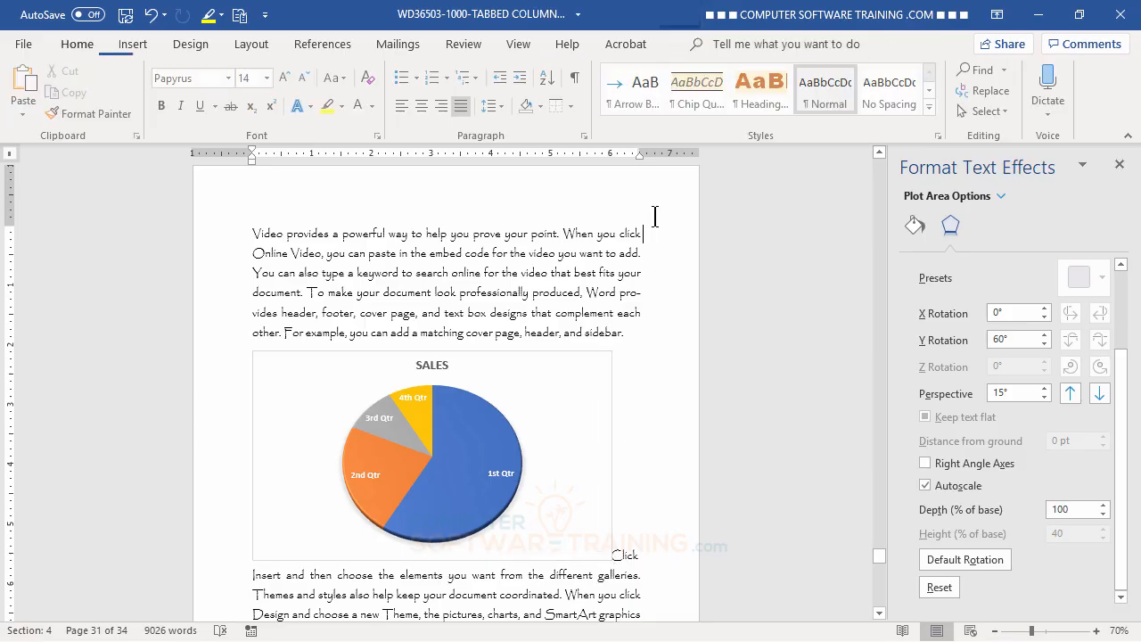
pyautogui.click(584, 419)
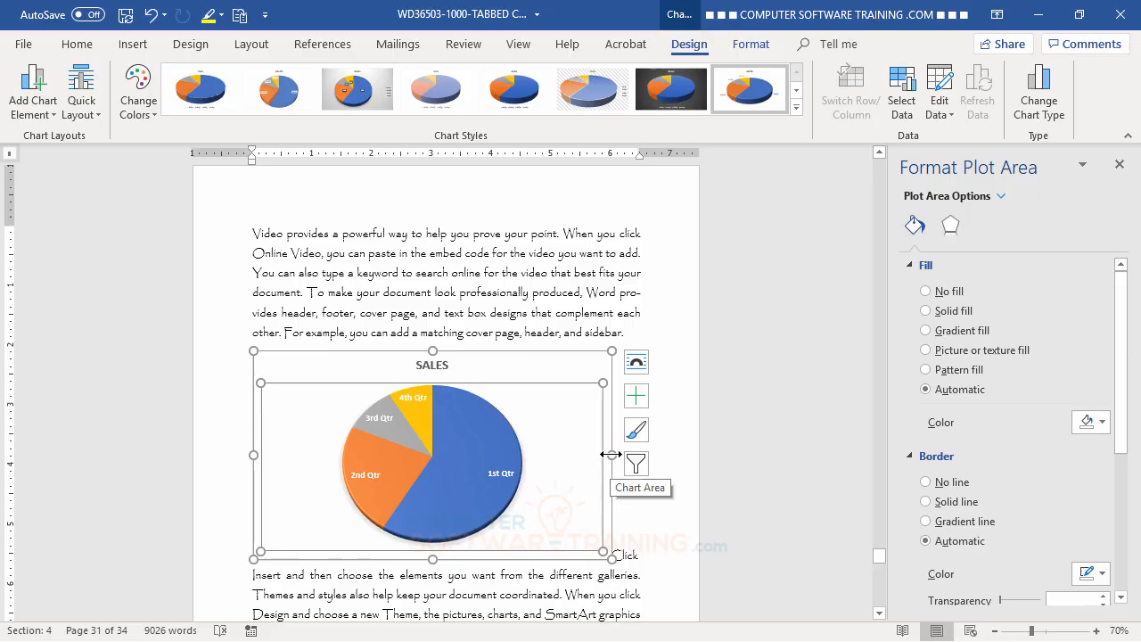
pyautogui.moveTo(608, 454); pyautogui.dragTo(471, 458)
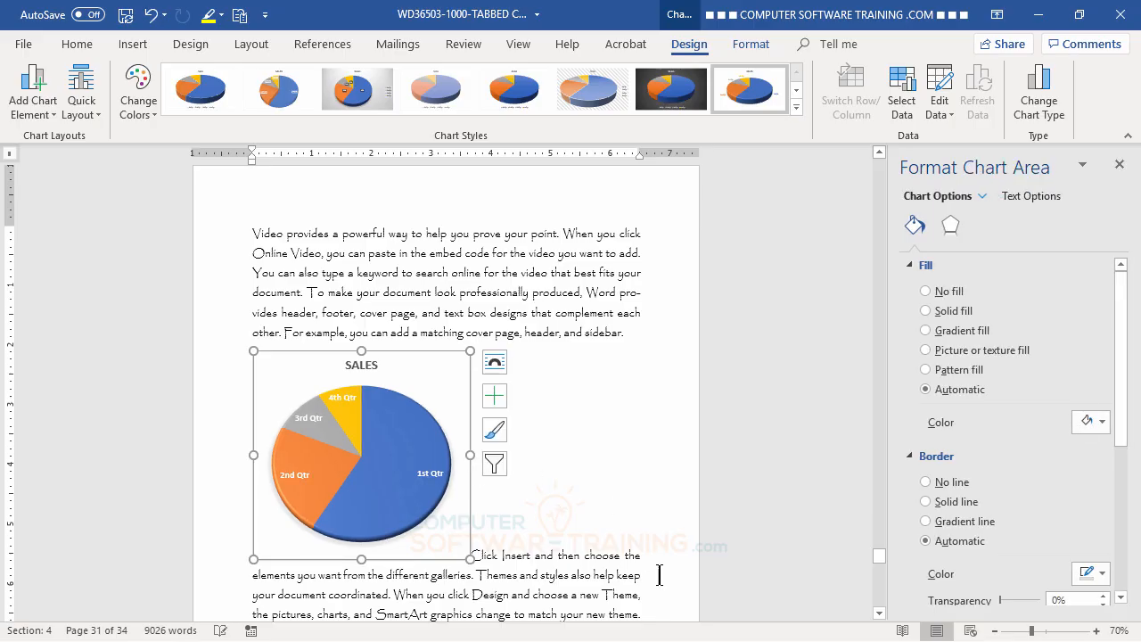
# Set the pie chart's text wrapping to Square.
pyautogui.click(495, 369)
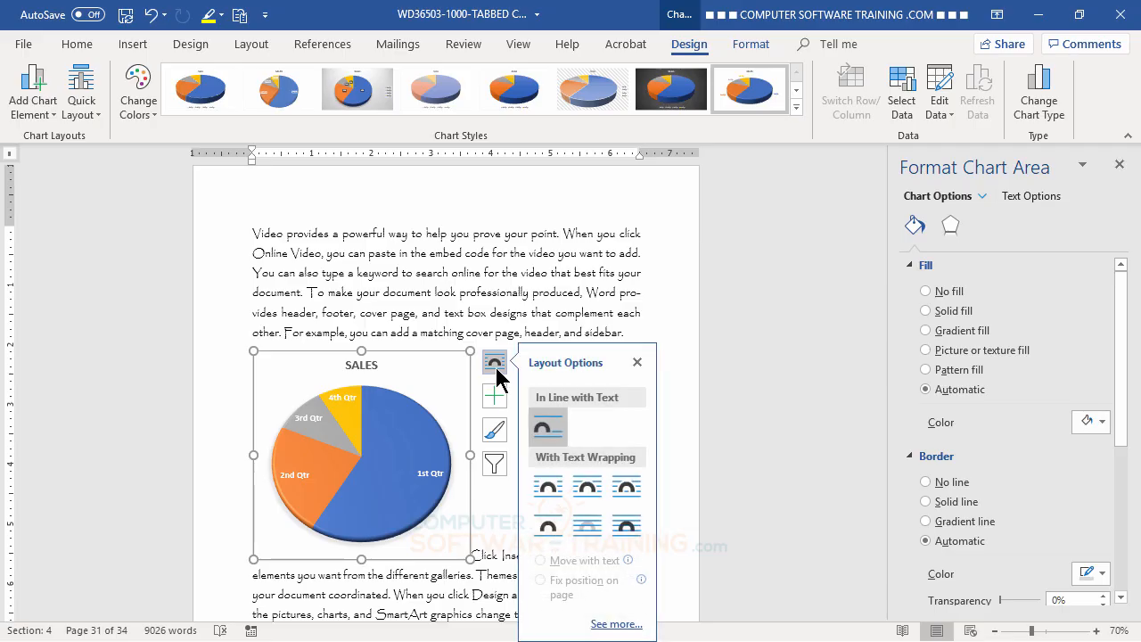
pyautogui.click(547, 486)
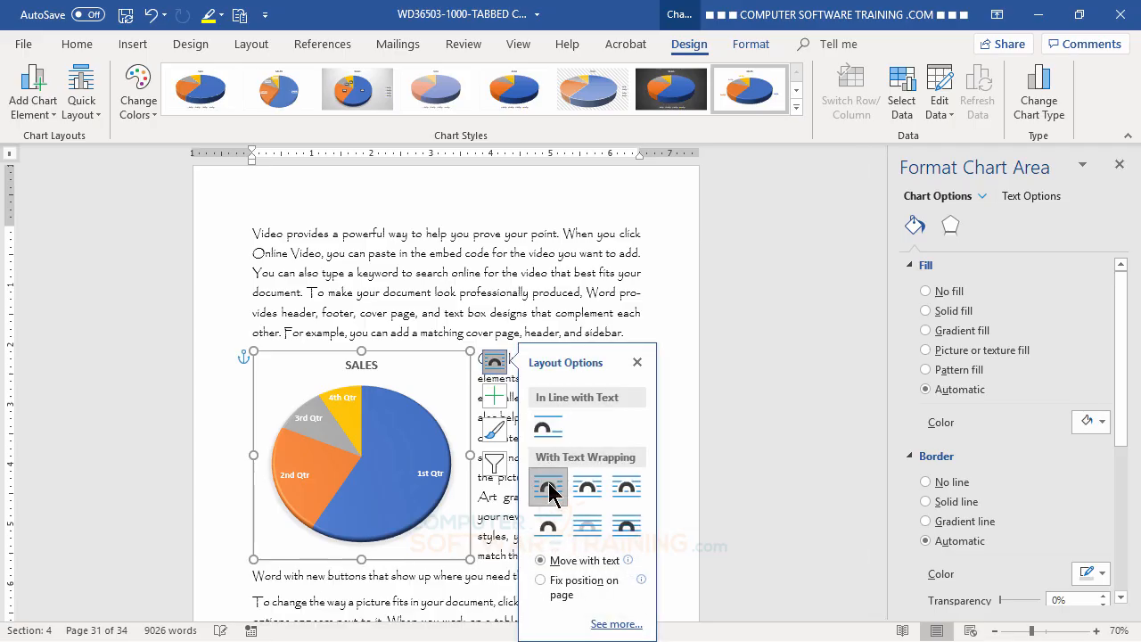
pyautogui.click(751, 346)
# Move the pie chart up to the beginning of the first paragraph on page 31.
pyautogui.click(447, 390)
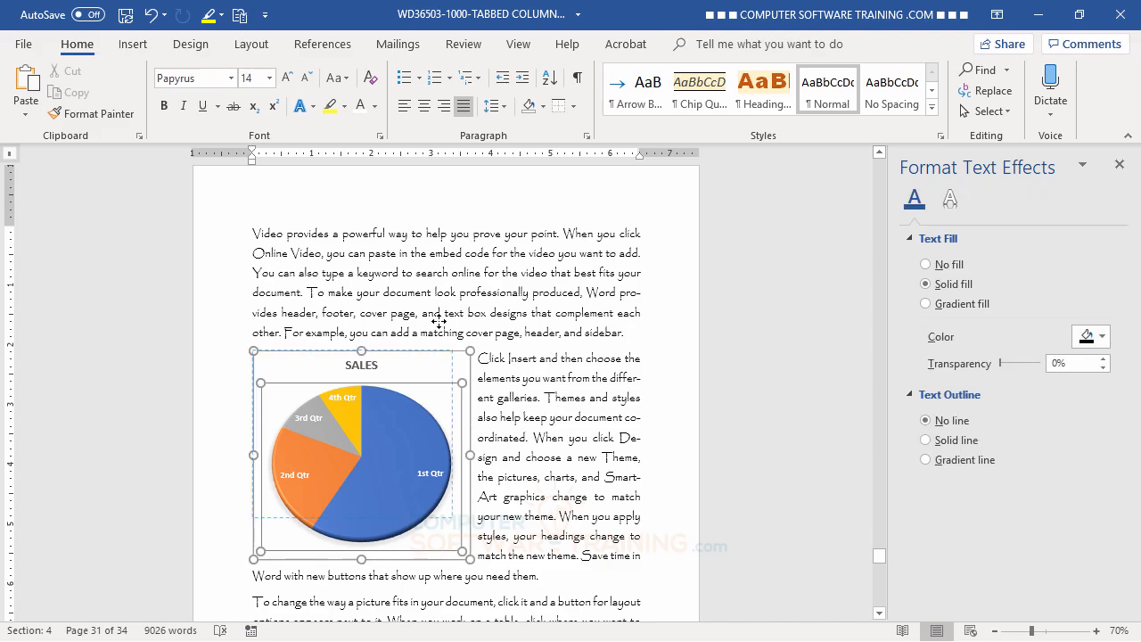
pyautogui.moveTo(444, 326); pyautogui.dragTo(450, 374)
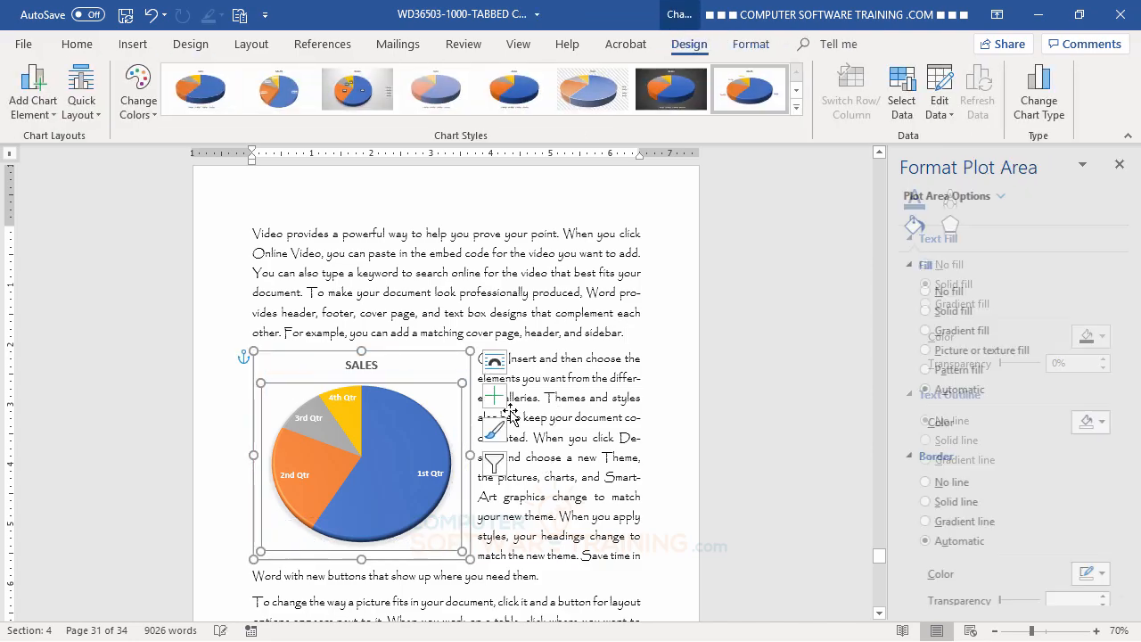
pyautogui.click(618, 300)
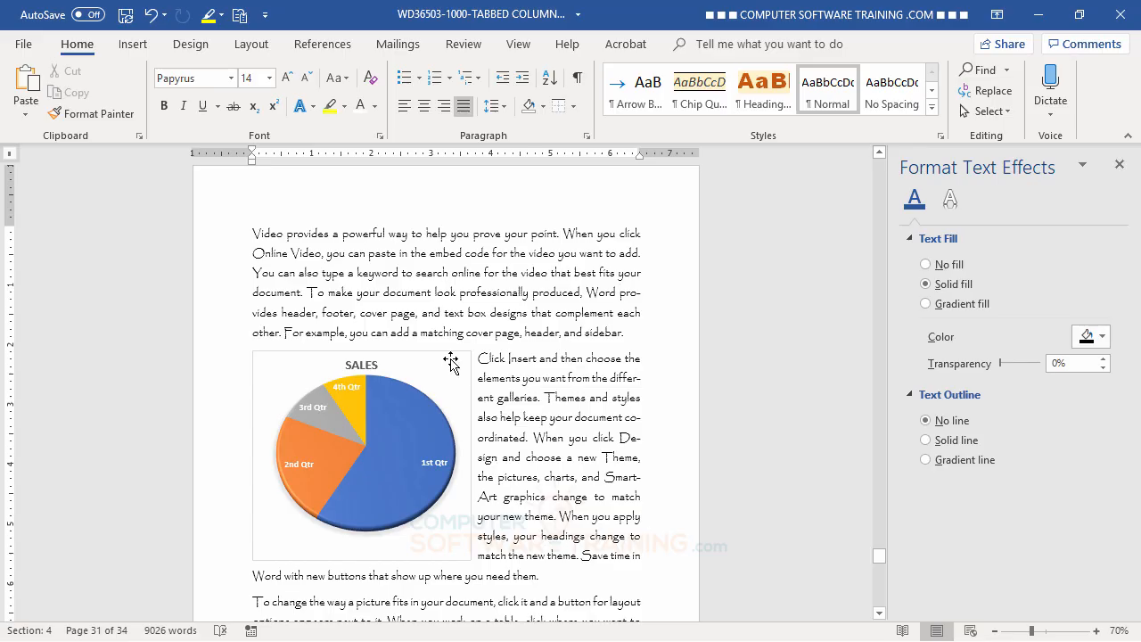
pyautogui.click(458, 369)
pyautogui.moveTo(445, 363); pyautogui.dragTo(452, 237)
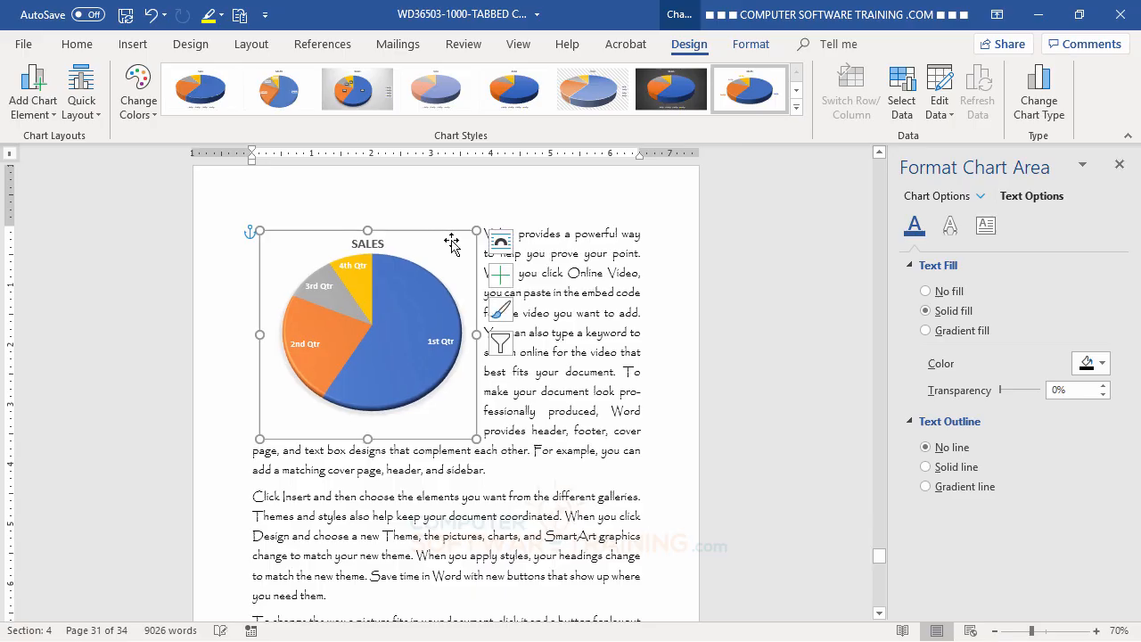
pyautogui.click(602, 301)
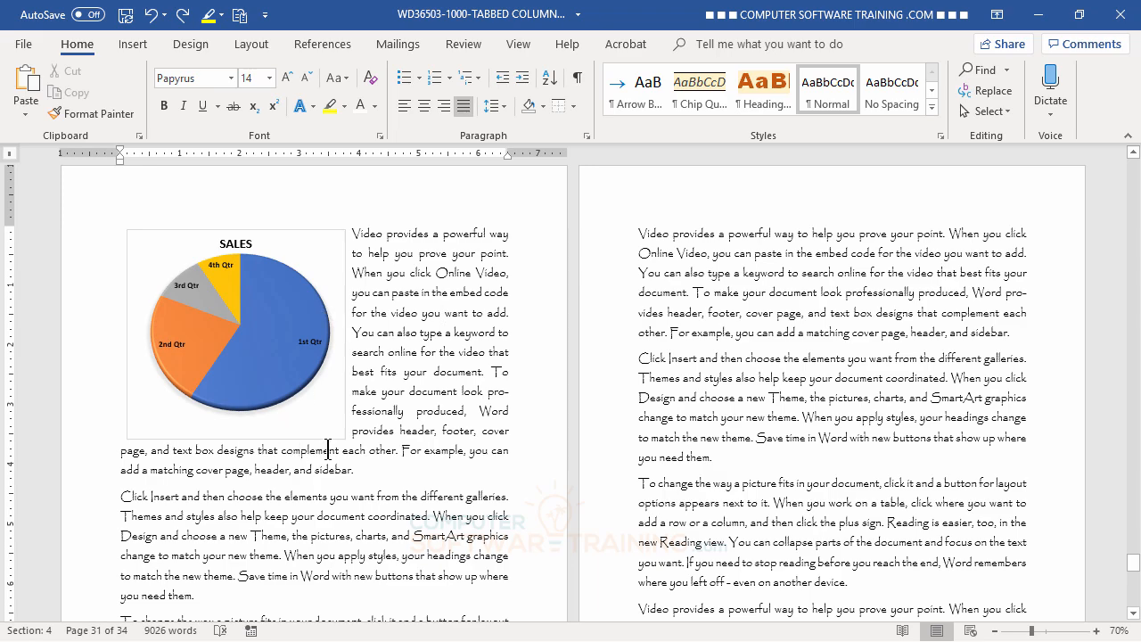
# Set the pie chart area's fill to No fill and its border to No line.
pyautogui.doubleClick(328, 248)
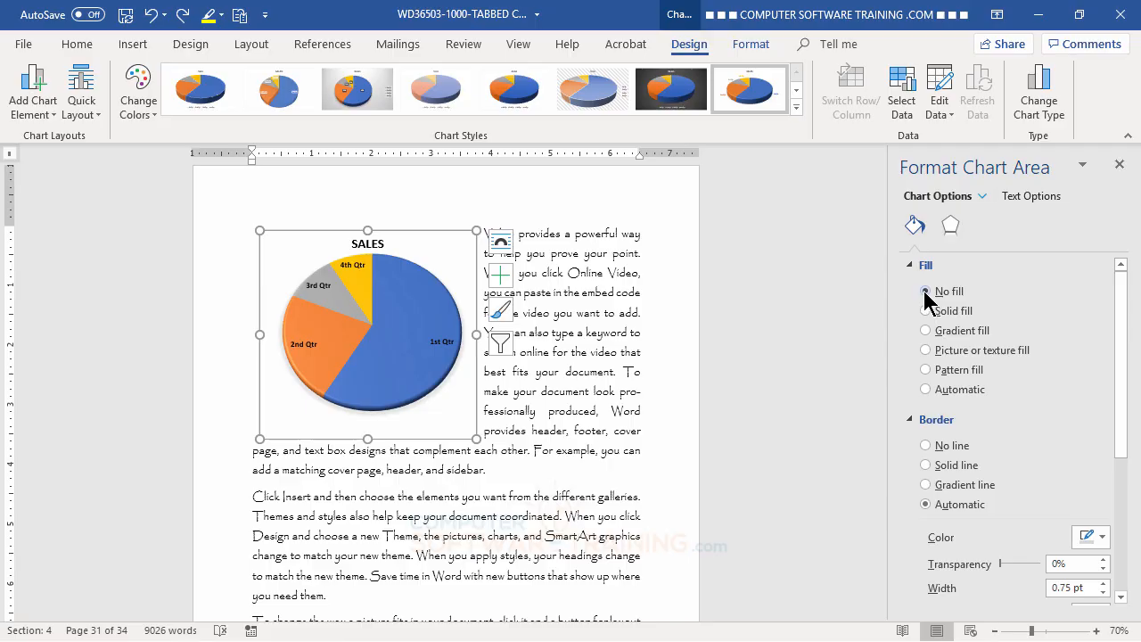
pyautogui.click(927, 445)
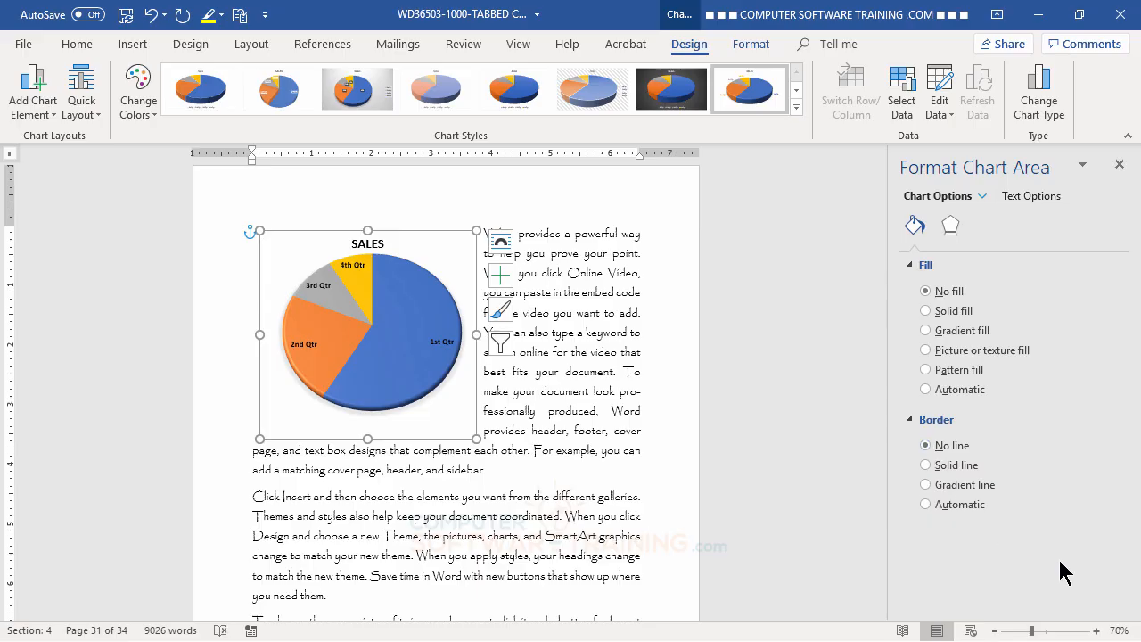
# Set the pie chart's text wrapping to Tight and close the chart area formatting options.
pyautogui.click(501, 249)
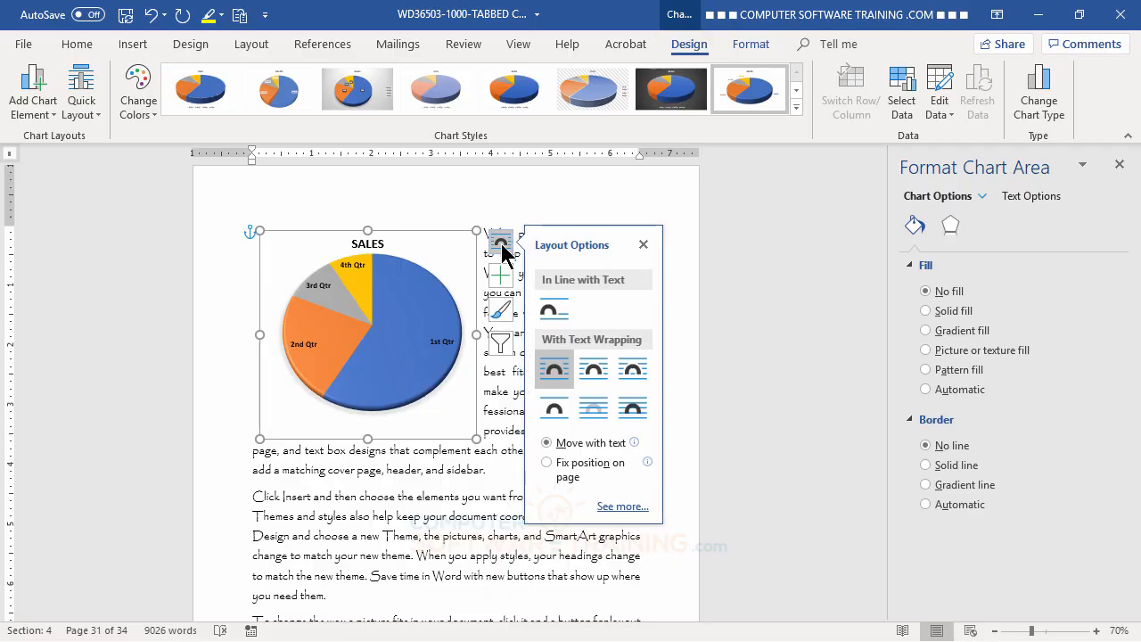
pyautogui.click(632, 375)
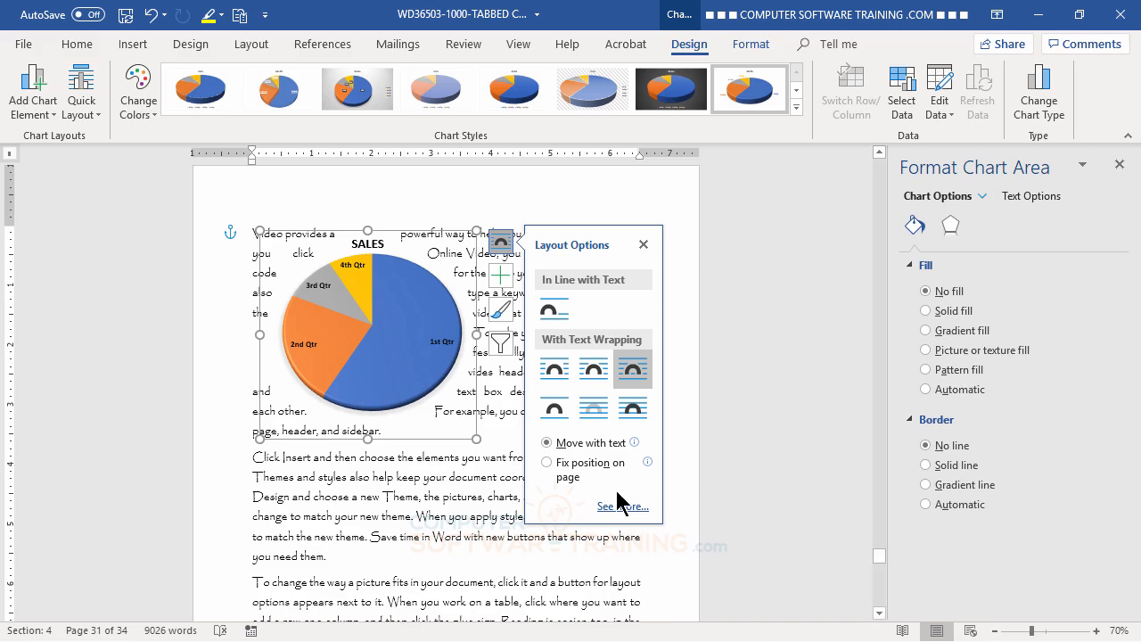
pyautogui.click(594, 374)
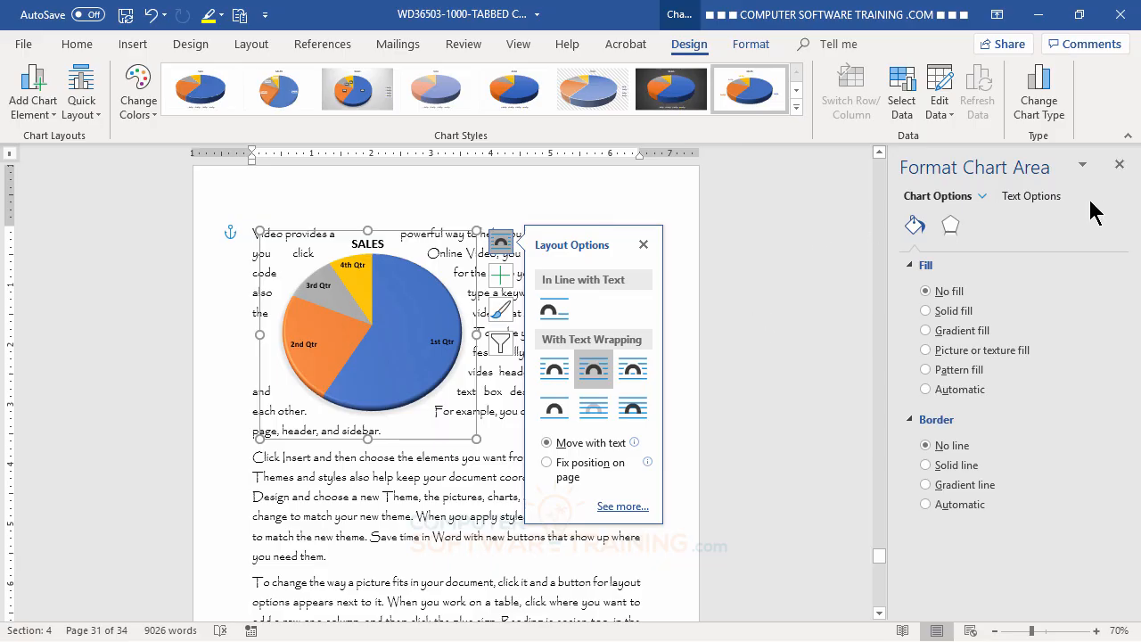
pyautogui.click(1119, 165)
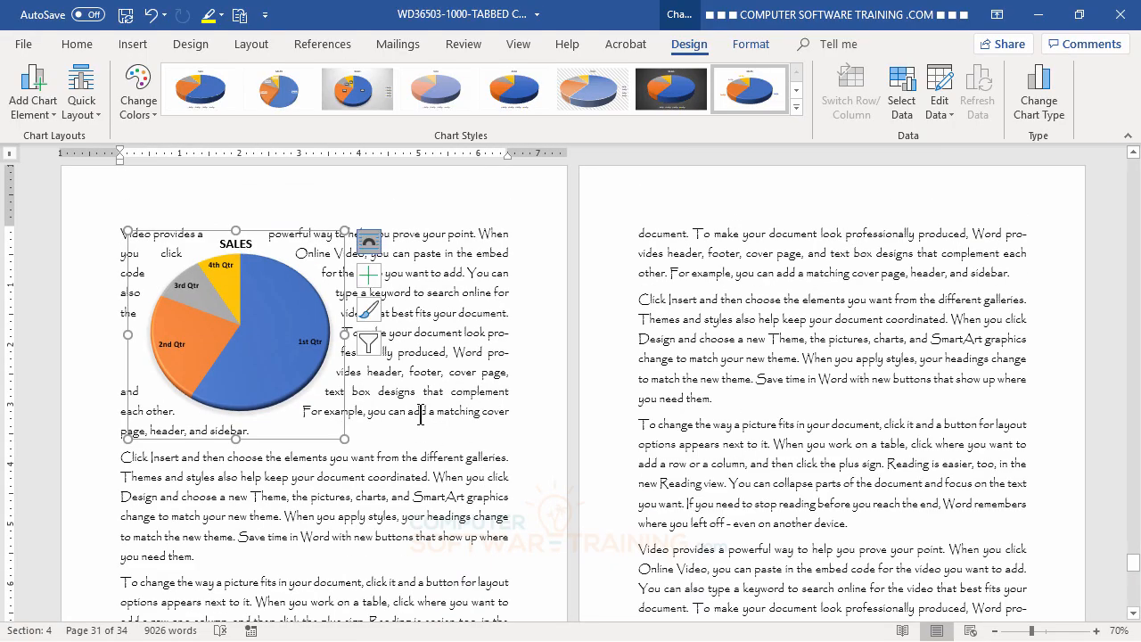
pyautogui.click(511, 244)
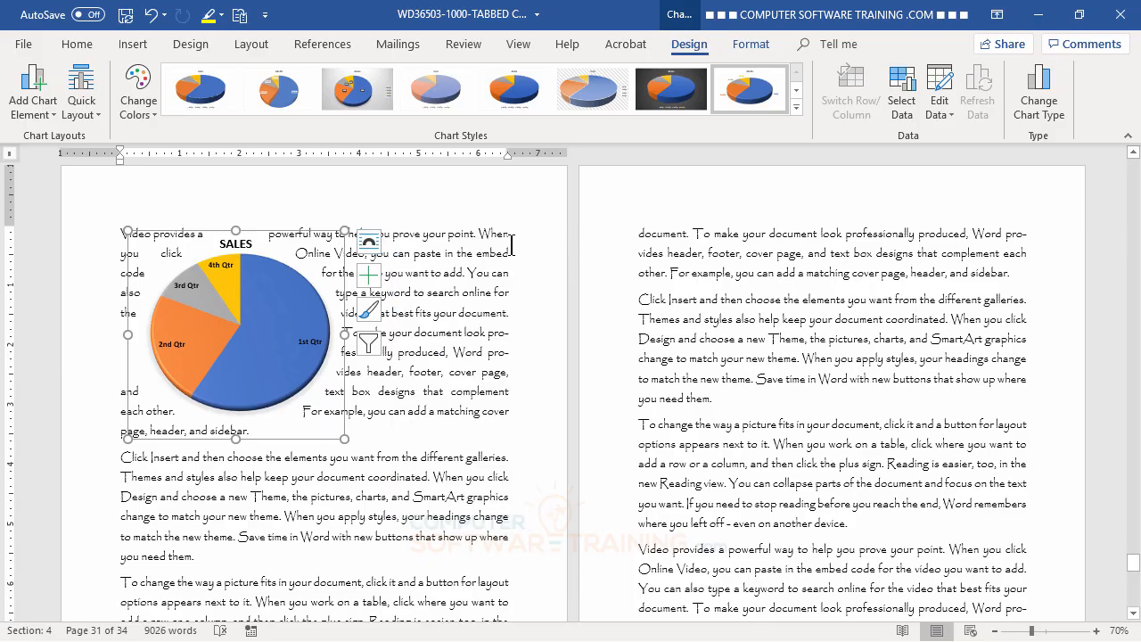
pyautogui.click(497, 222)
# Move the pie chart to the beginning of the text on page 32, slightly overlapping the outer margin.
pyautogui.scroll(-3, 445, 454)
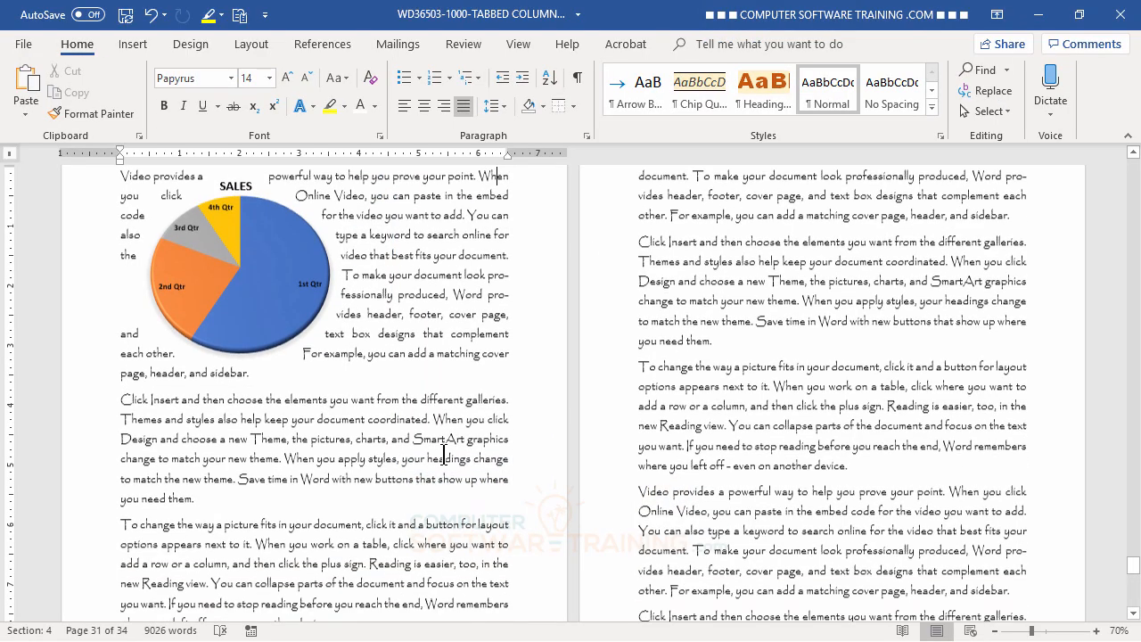
pyautogui.scroll(4, 446, 455)
pyautogui.scroll(2, 445, 454)
pyautogui.scroll(-2, 444, 453)
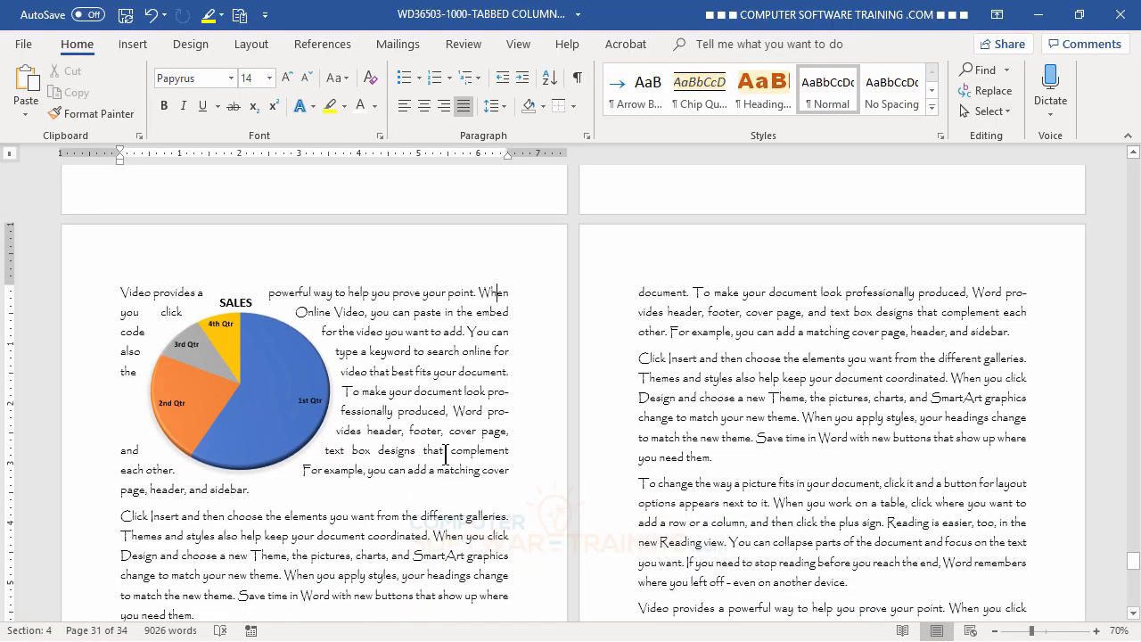
pyautogui.scroll(1, 445, 454)
pyautogui.click(321, 358)
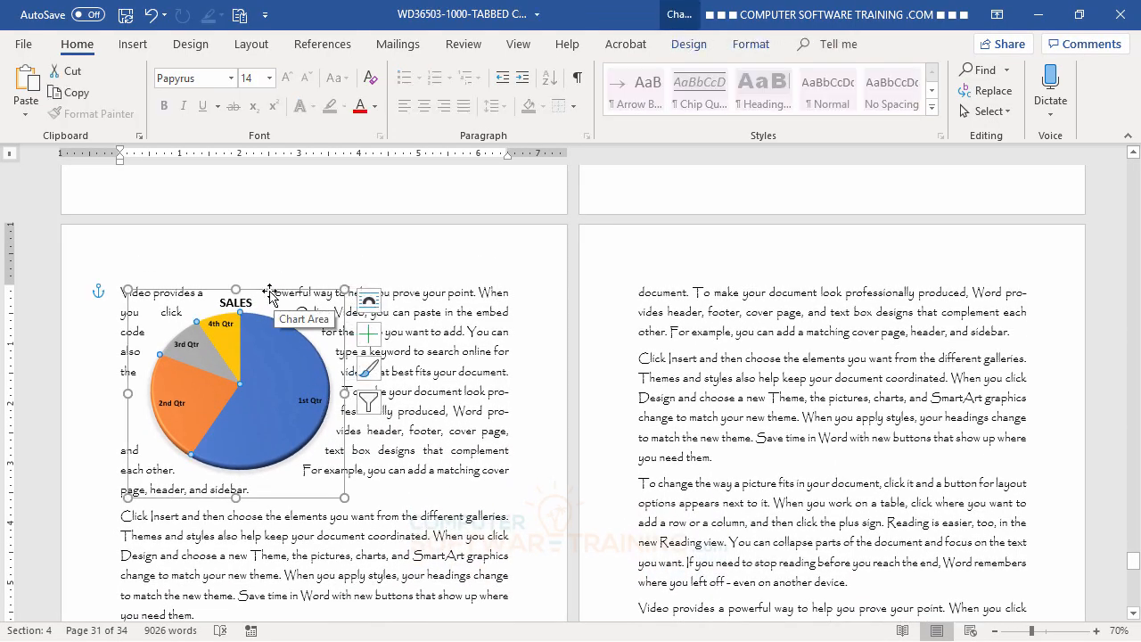
pyautogui.moveTo(270, 294); pyautogui.dragTo(737, 275)
pyautogui.click(972, 546)
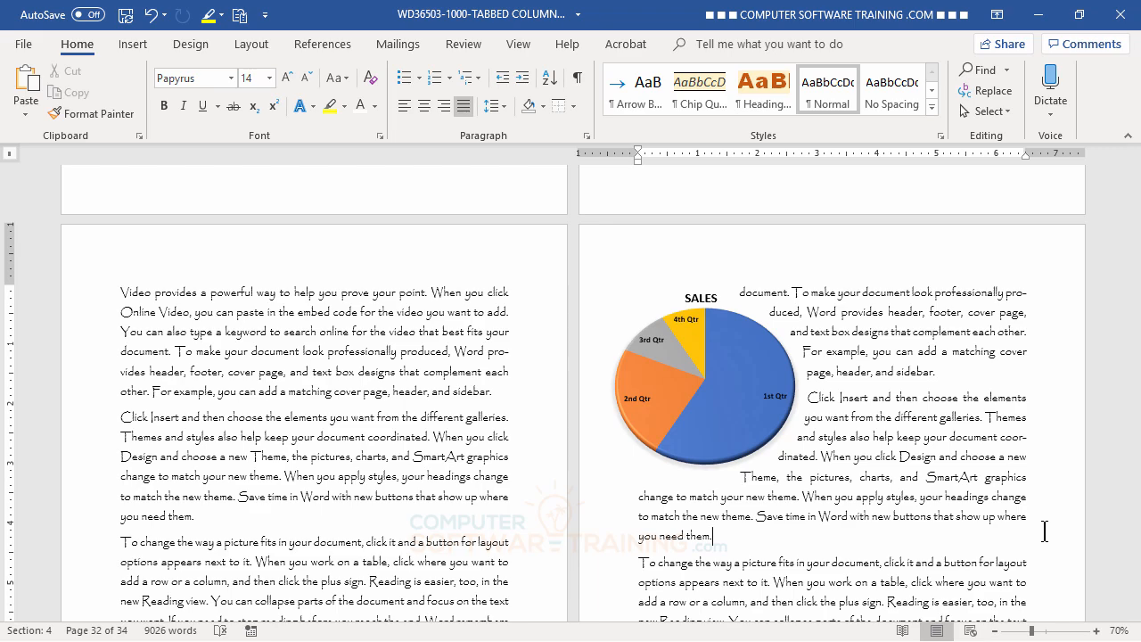
# Delete the SALES title from the pie chart and check its list of chart elements.
pyautogui.click(762, 391)
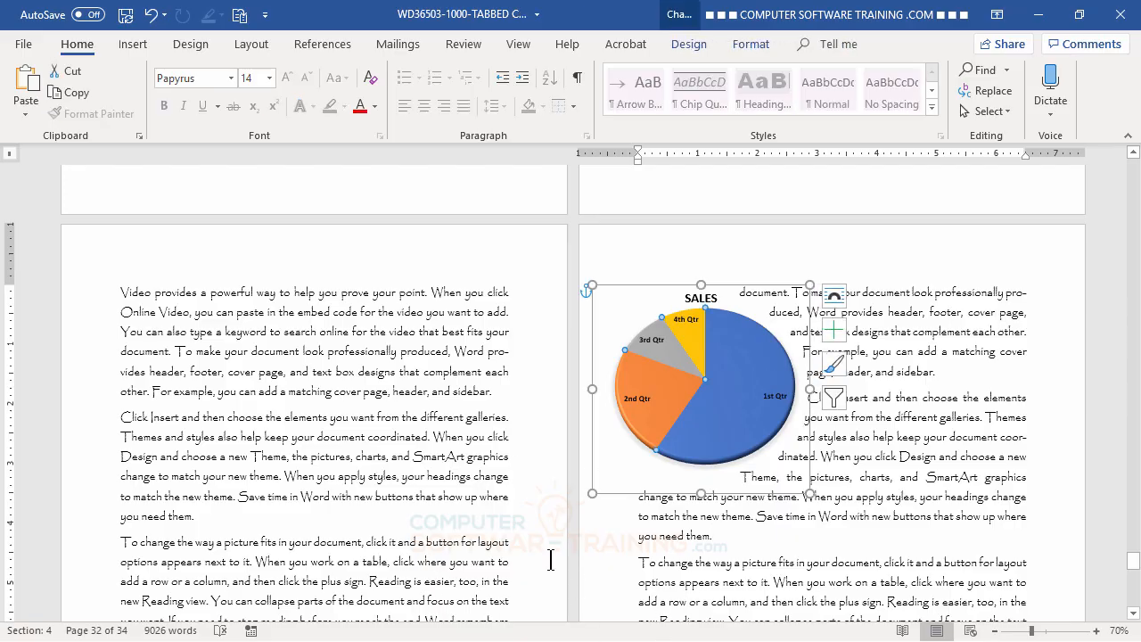
pyautogui.click(702, 301)
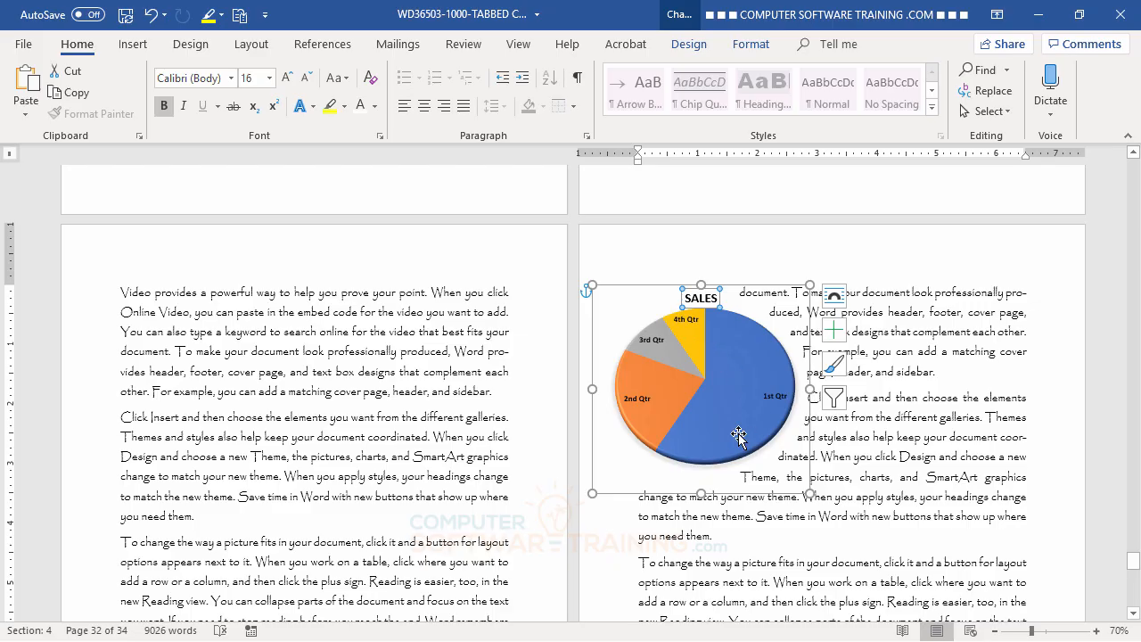
pyautogui.press('Delete')
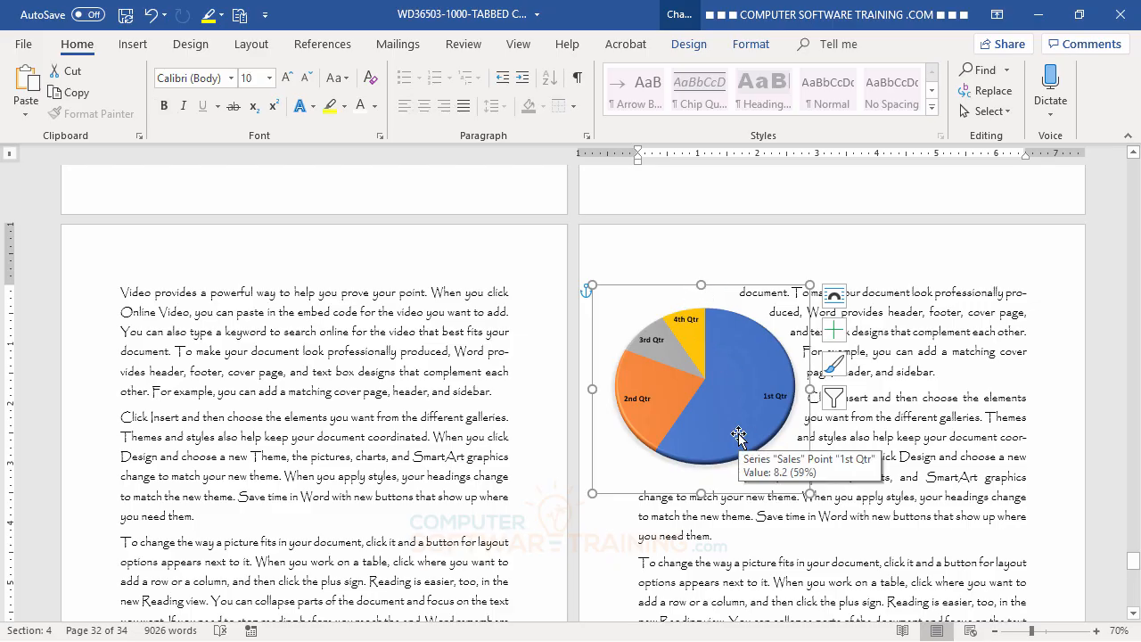
pyautogui.click(834, 331)
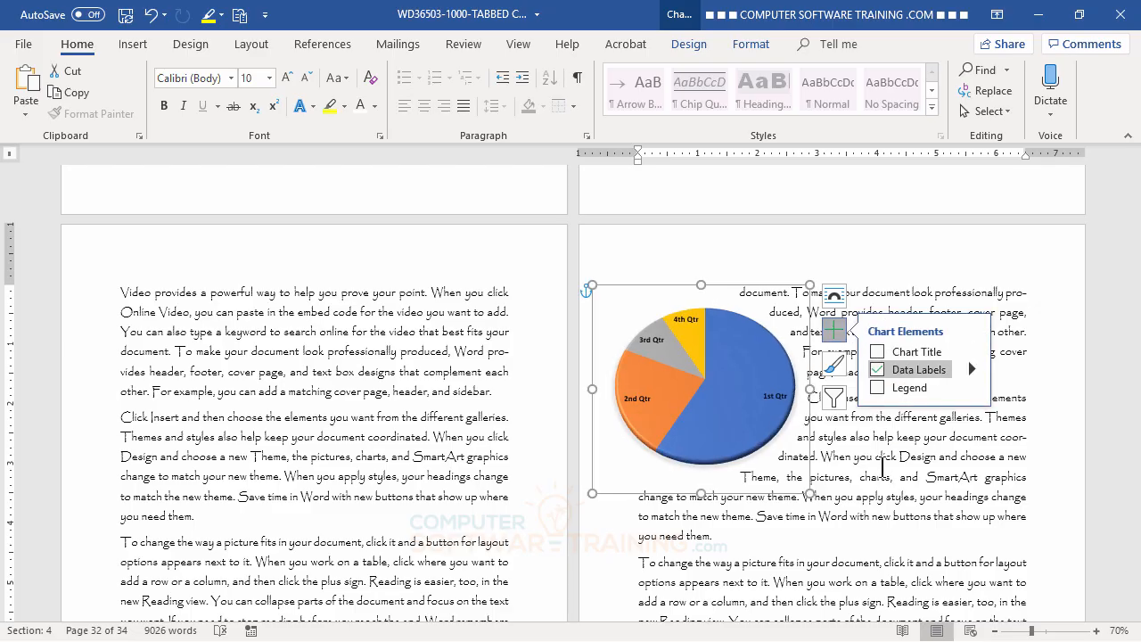
pyautogui.click(903, 497)
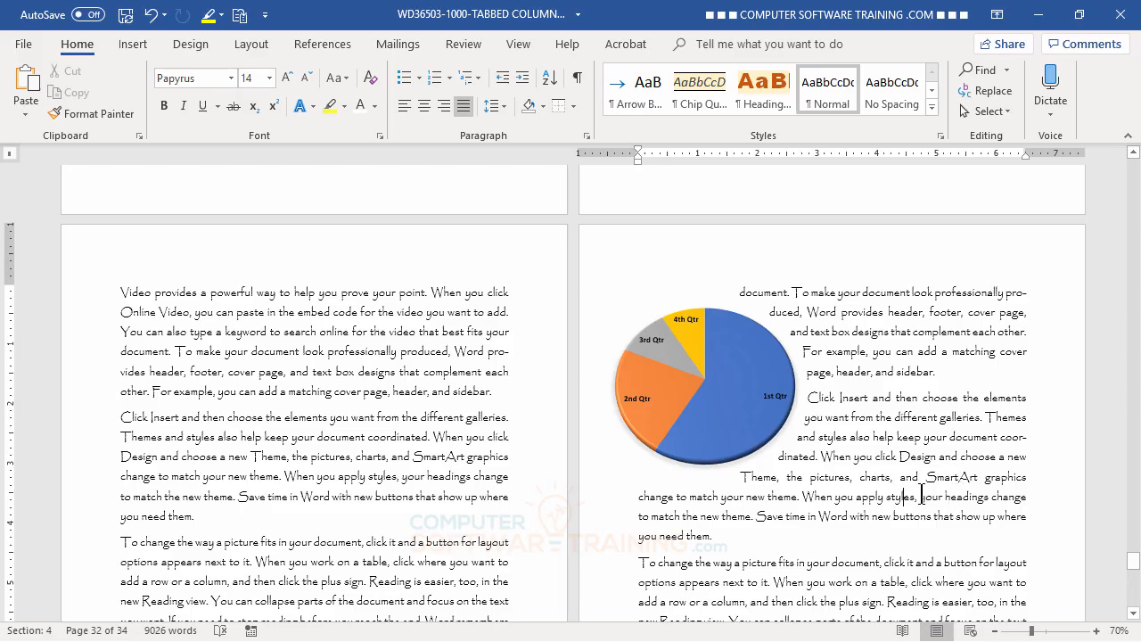
# Nudge the pie chart slightly further into the outer margin of page 32.
pyautogui.click(767, 334)
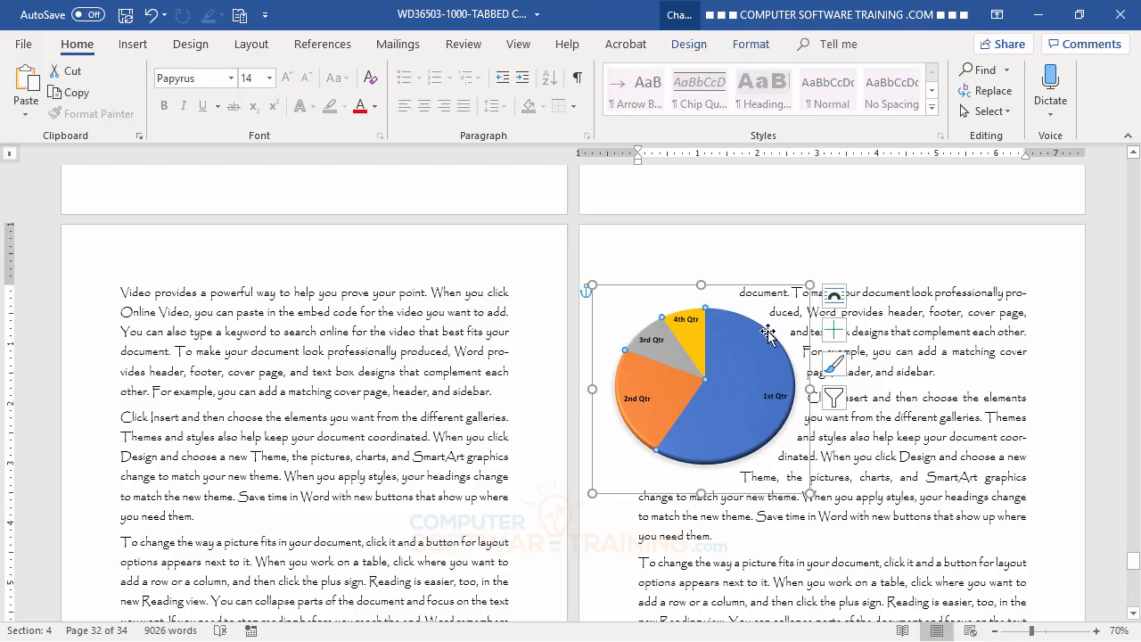
pyautogui.moveTo(731, 287)
pyautogui.mouseDown()
pyautogui.moveTo(716, 283)
pyautogui.moveTo(749, 283)
pyautogui.moveTo(727, 288)
pyautogui.mouseUp()
pyautogui.click(908, 548)
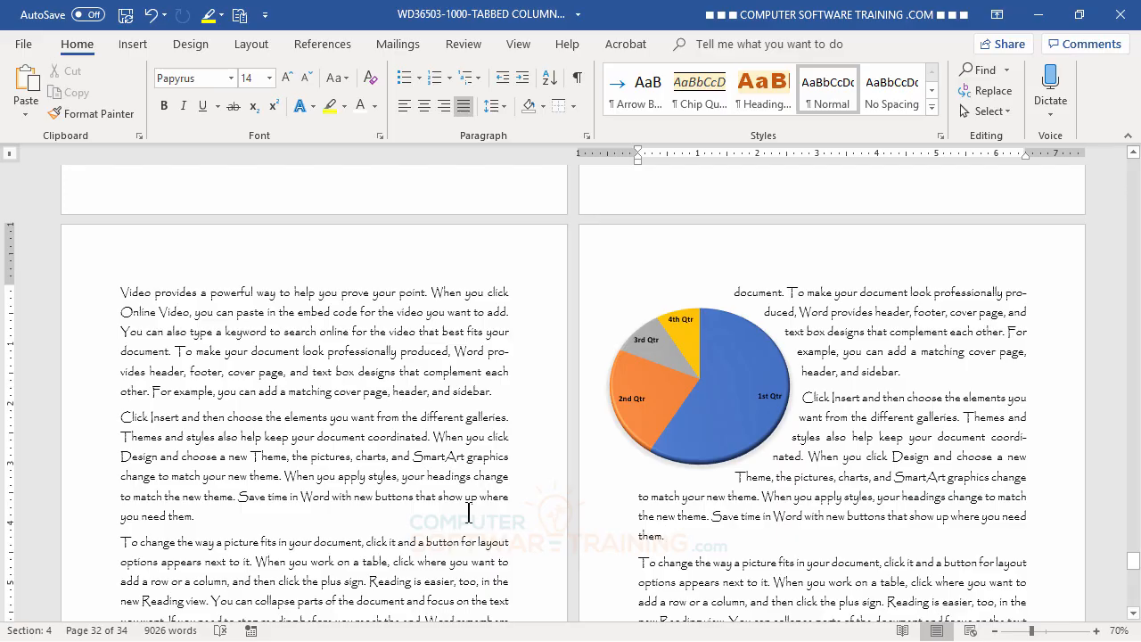
# Insert a Hierarchy SmartArt graphic of type Organization Chart before the "To change the way a picture fits" paragraph on page 33.
pyautogui.scroll(-7, 479, 433)
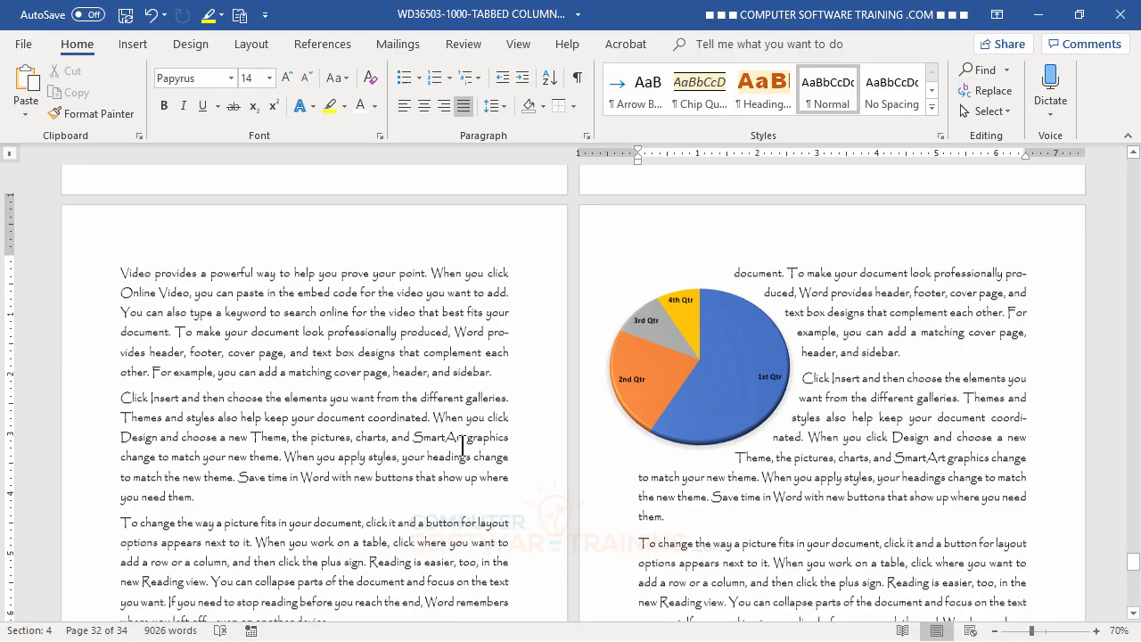
pyautogui.scroll(-5, 455, 440)
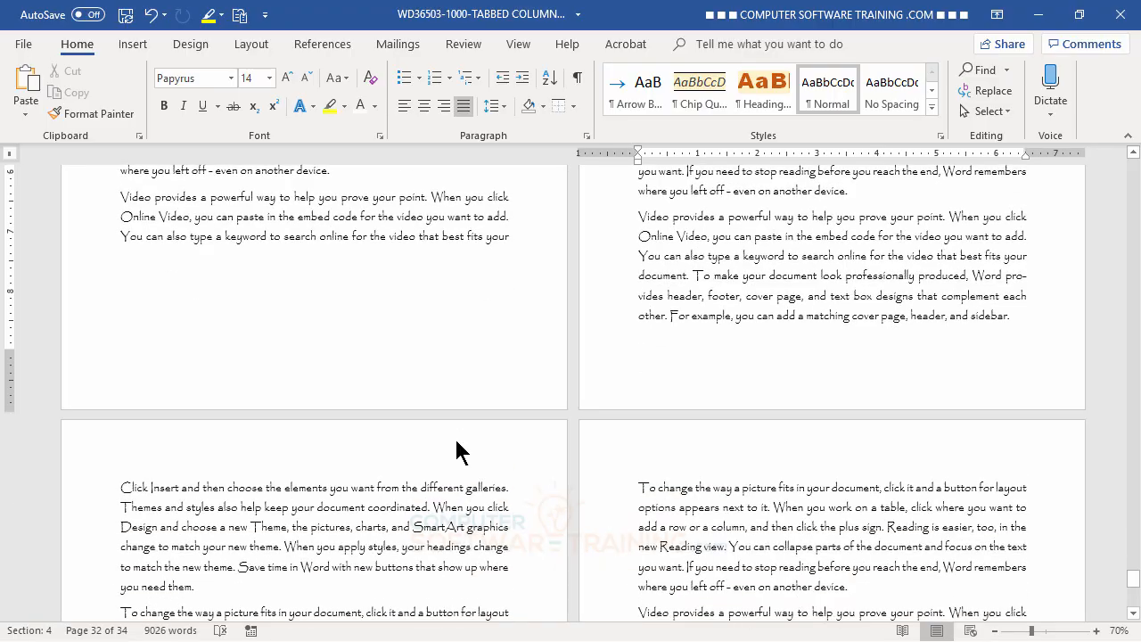
pyautogui.scroll(-1, 454, 440)
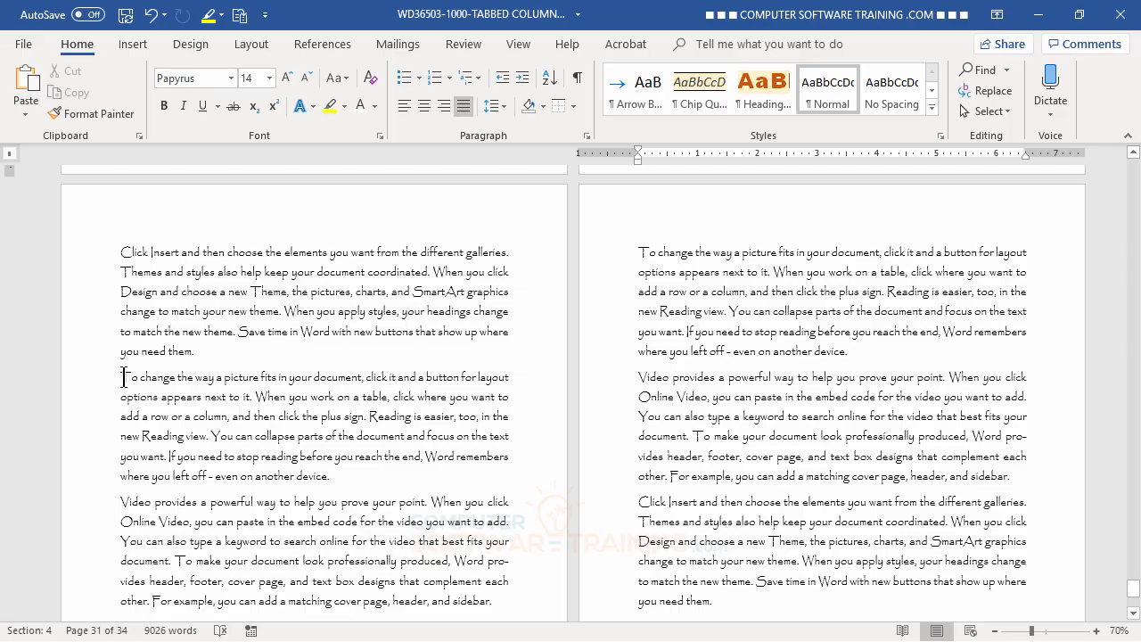
pyautogui.scroll(-2, 119, 375)
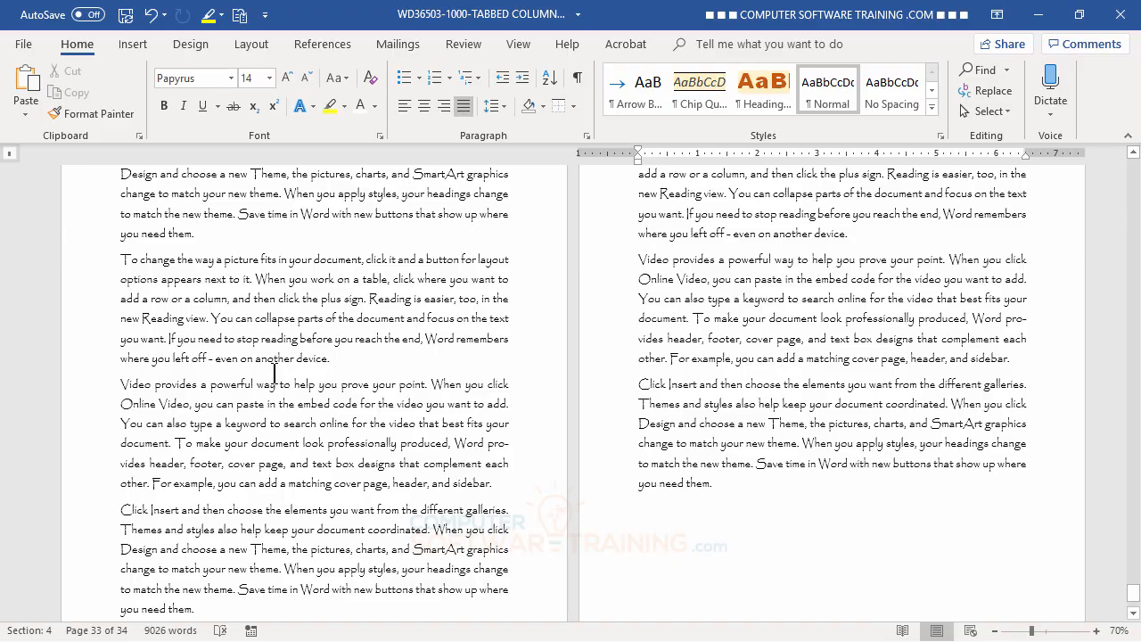
pyautogui.click(122, 257)
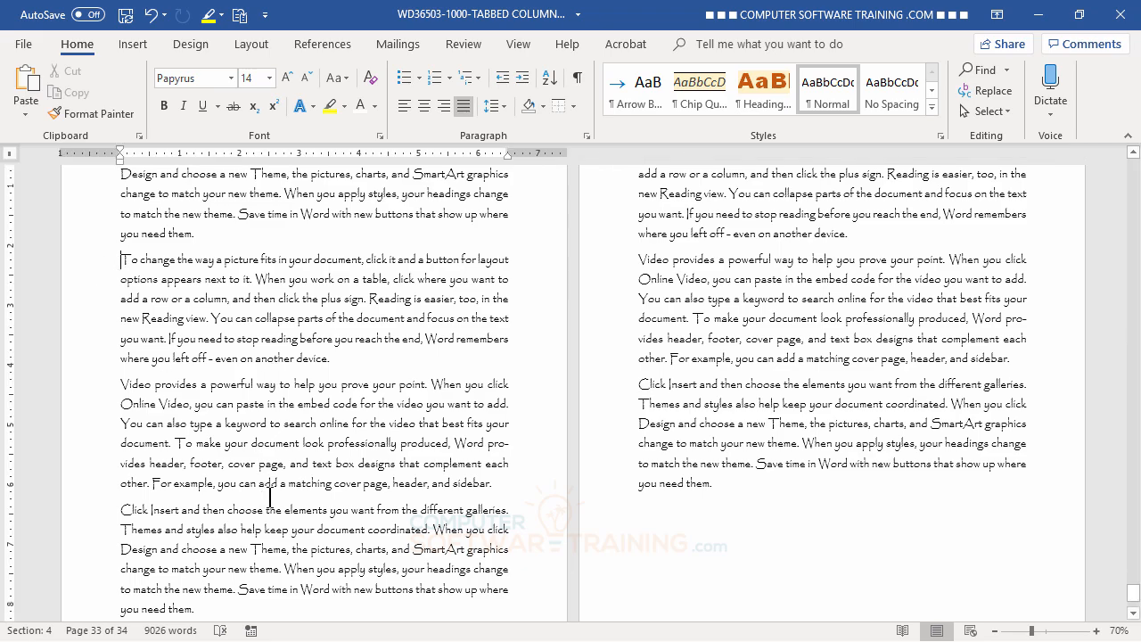
pyautogui.scroll(2, 283, 474)
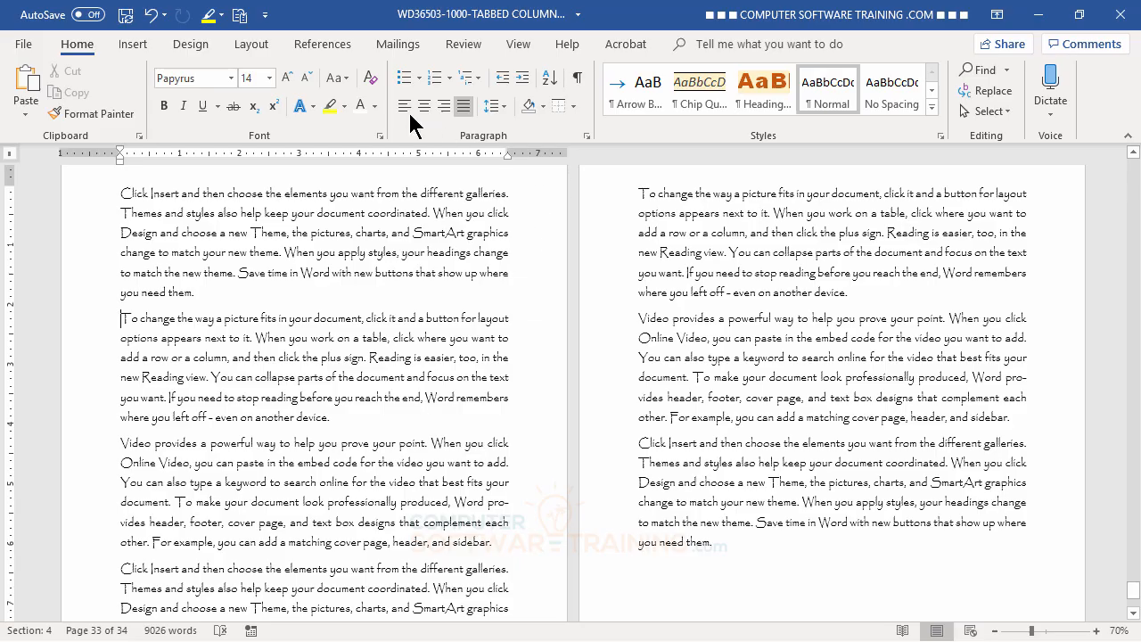
pyautogui.click(147, 48)
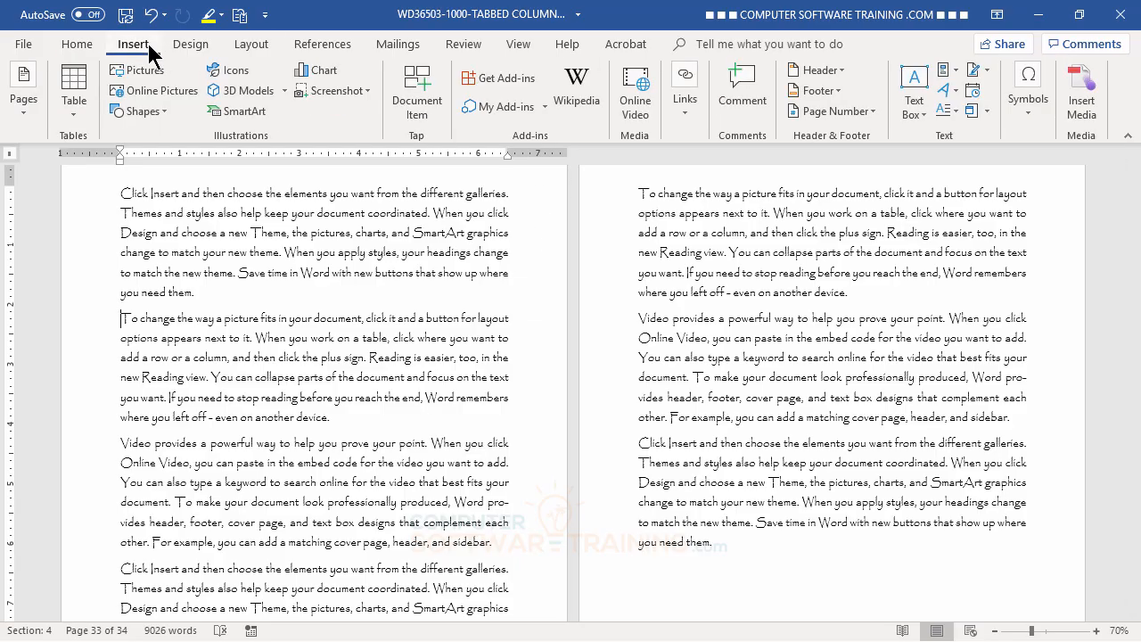
pyautogui.click(234, 111)
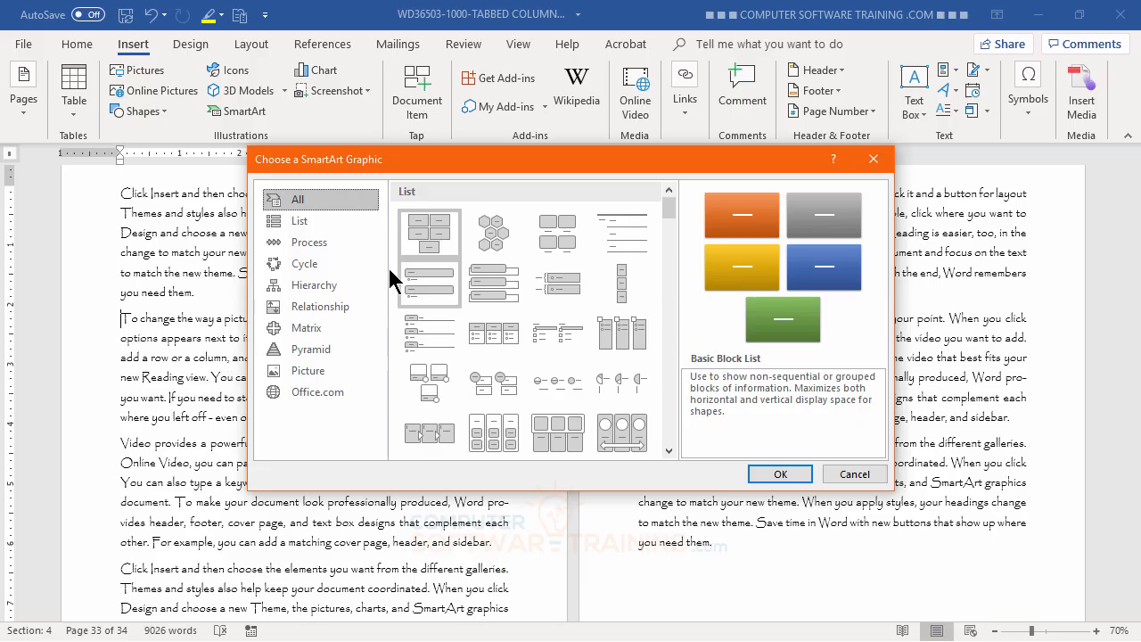
pyautogui.click(337, 291)
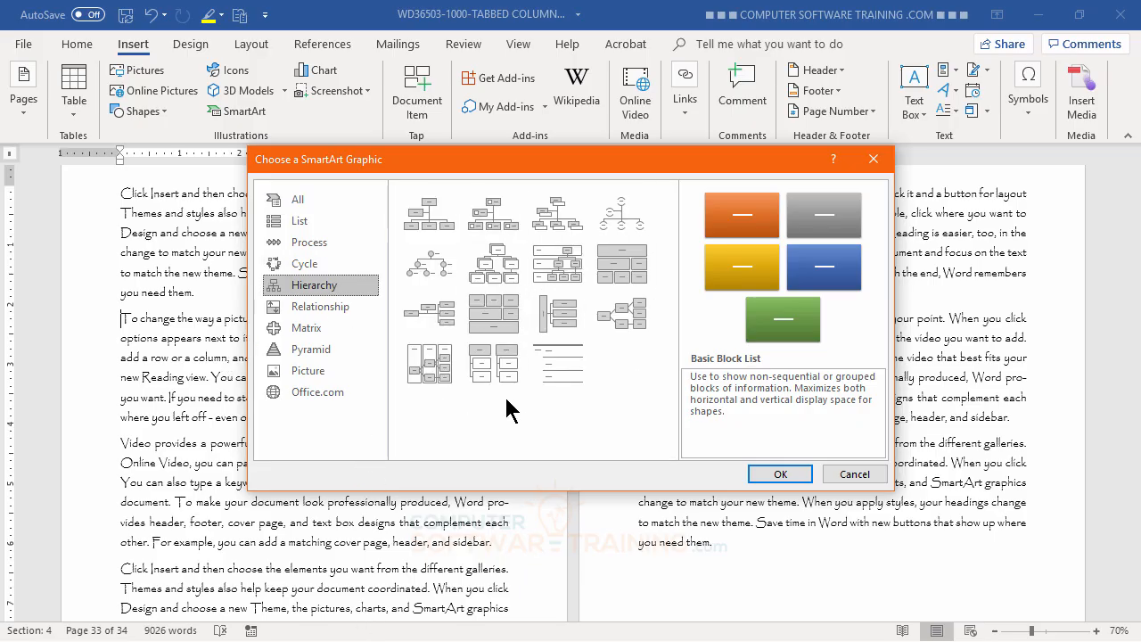
pyautogui.click(429, 214)
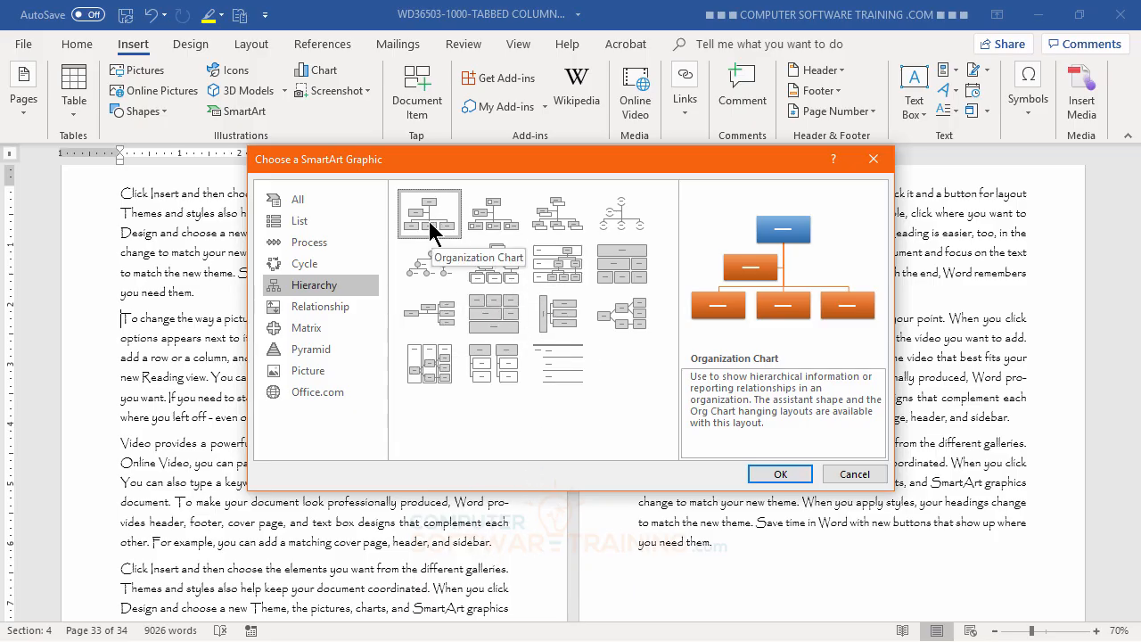
pyautogui.click(781, 476)
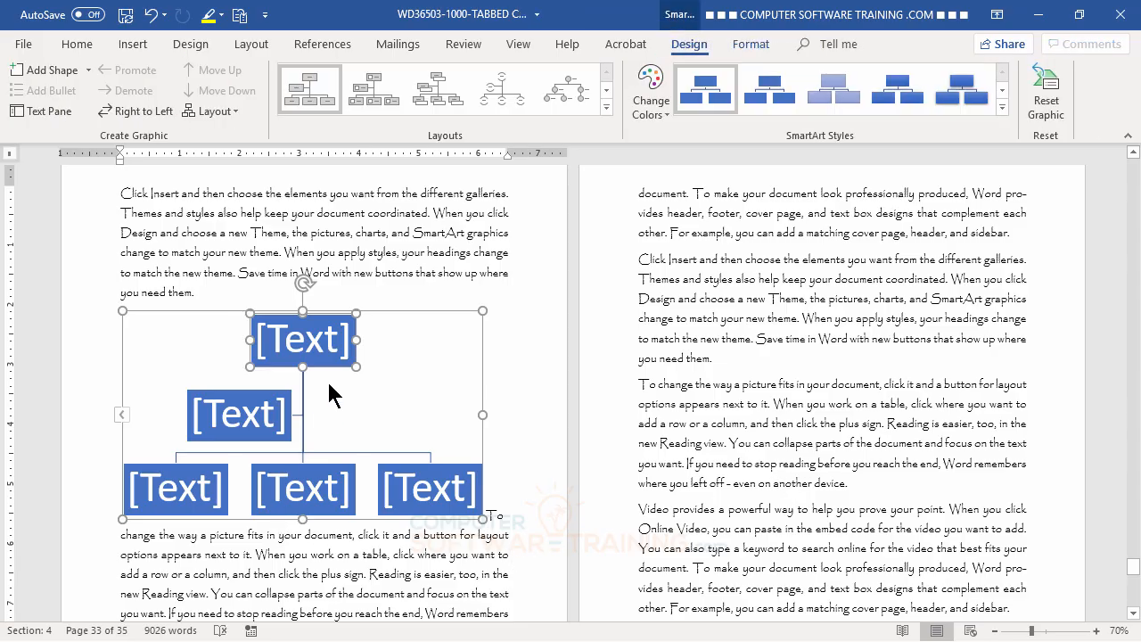
# Open the chart's text pane and label the top box Big Kahuna and the assistant box Little Coconut.
pyautogui.click(123, 416)
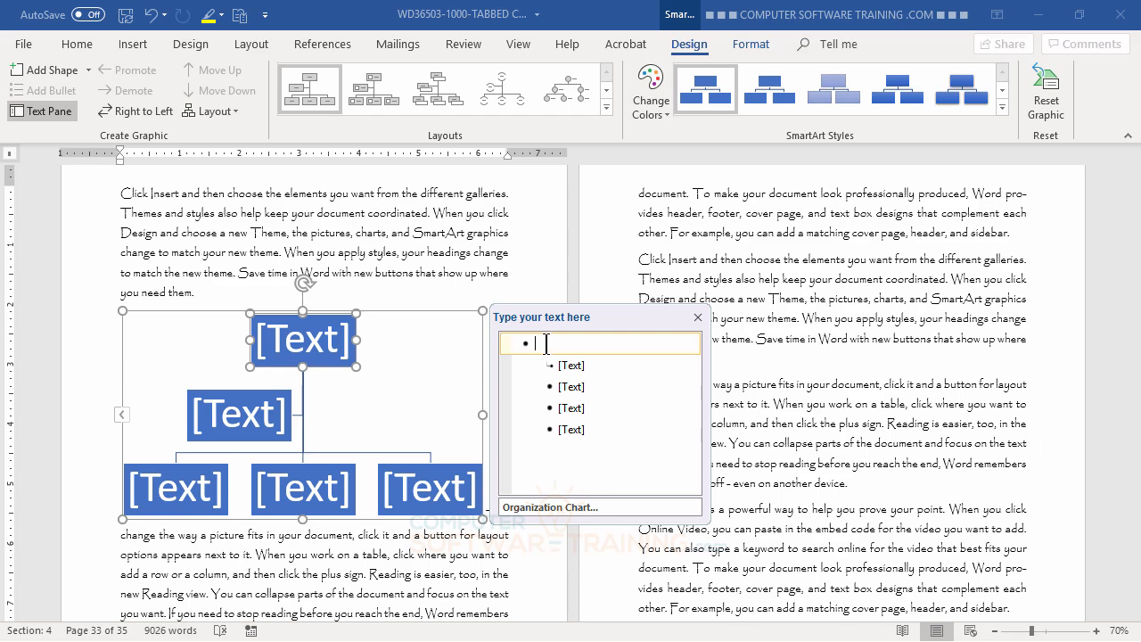
pyautogui.write('Big')
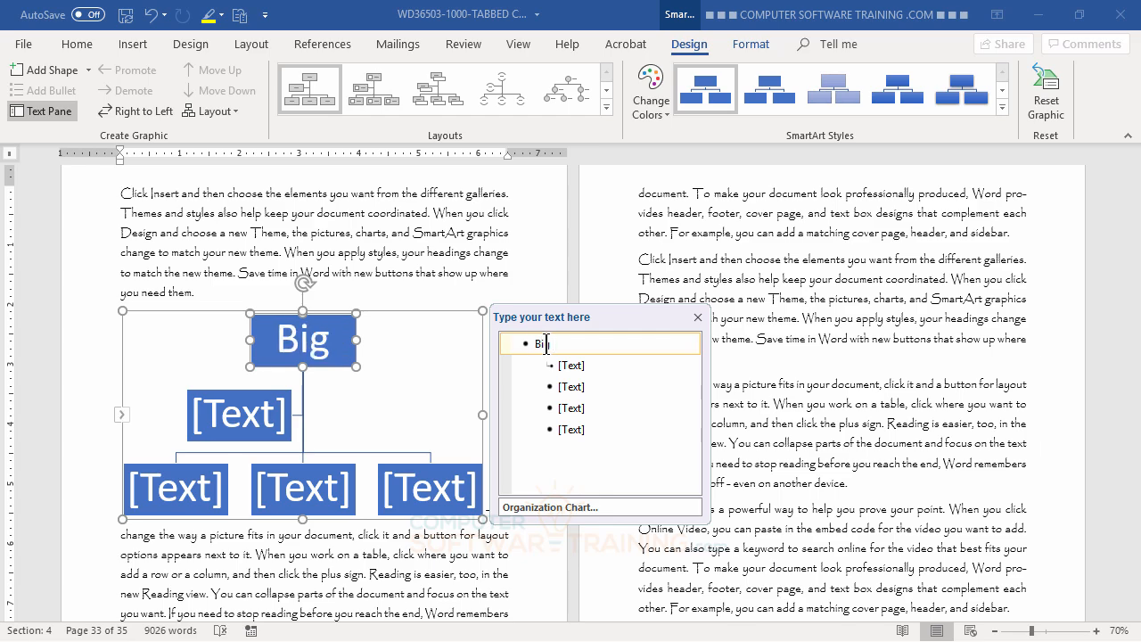
pyautogui.write(' Kahuna')
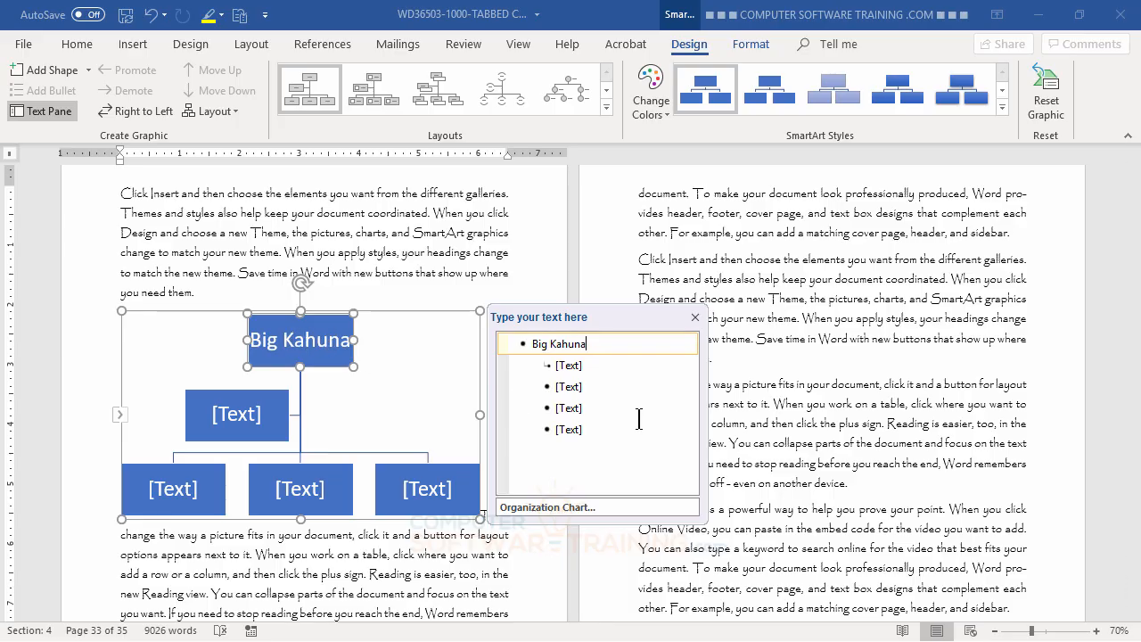
pyautogui.press('Down')
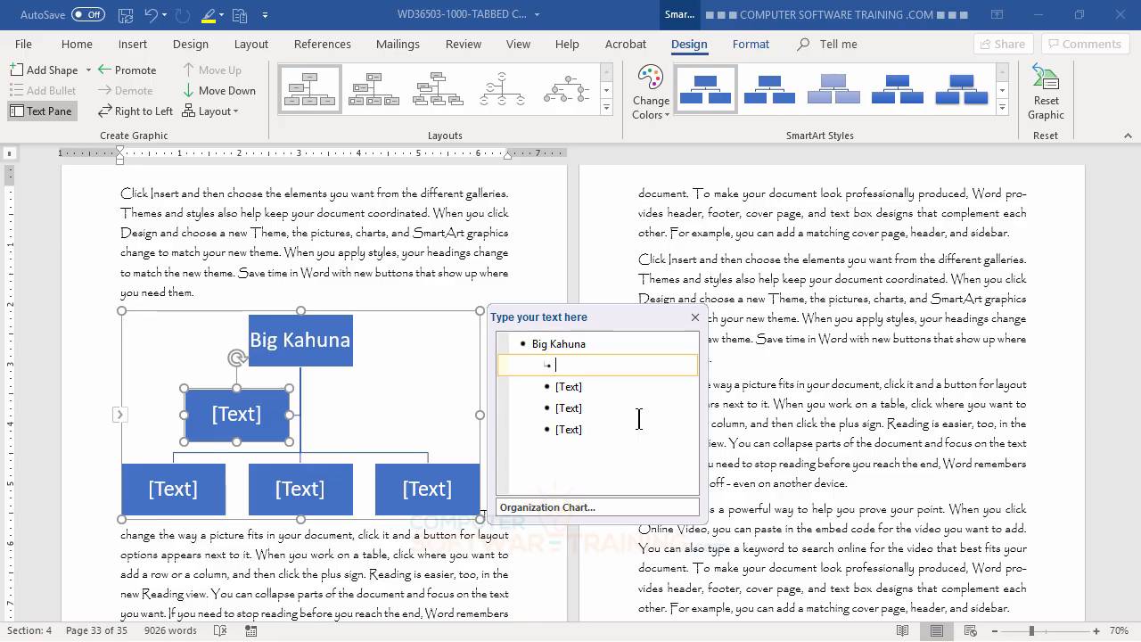
pyautogui.write('Little Co')
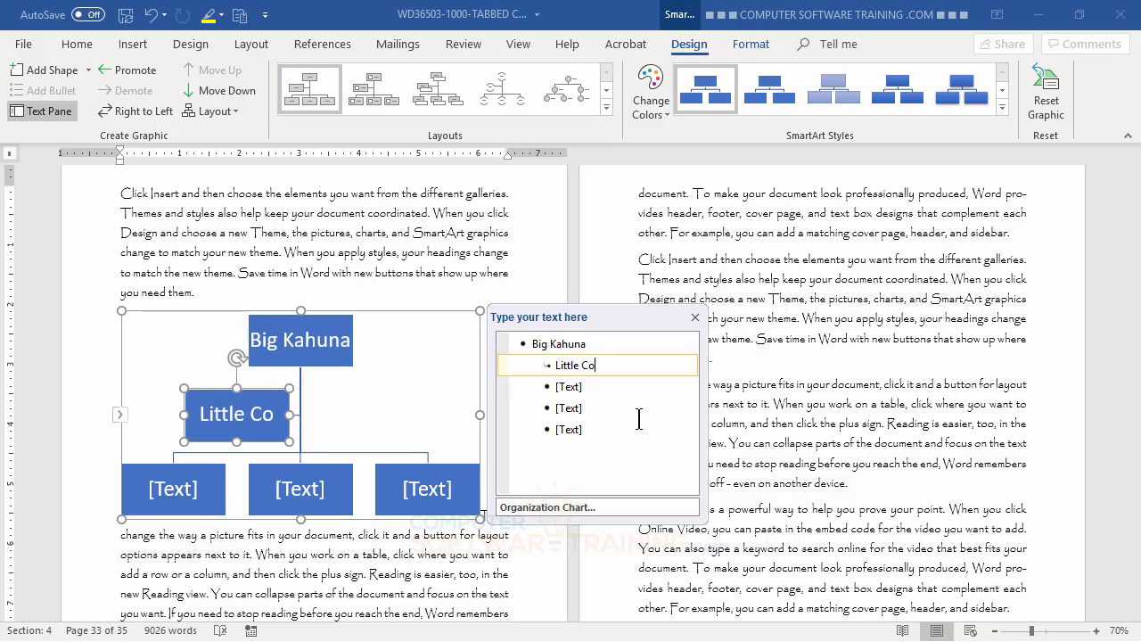
pyautogui.write('conut')
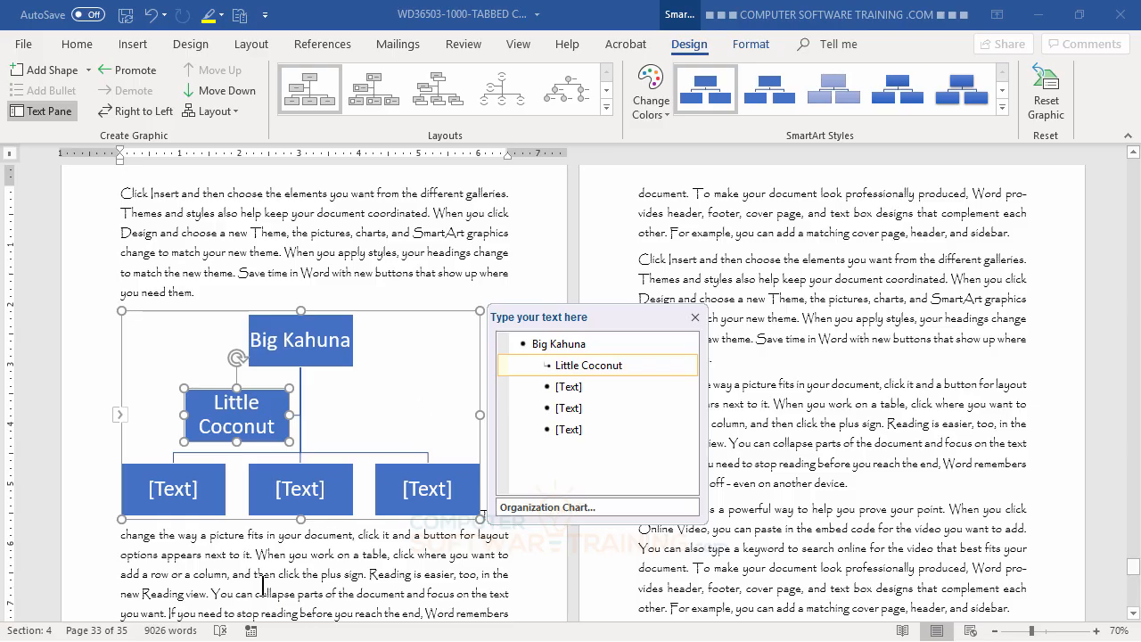
# Enter a person's first name in each of the three boxes on the organization chart's lowest level.
pyautogui.press('Down')
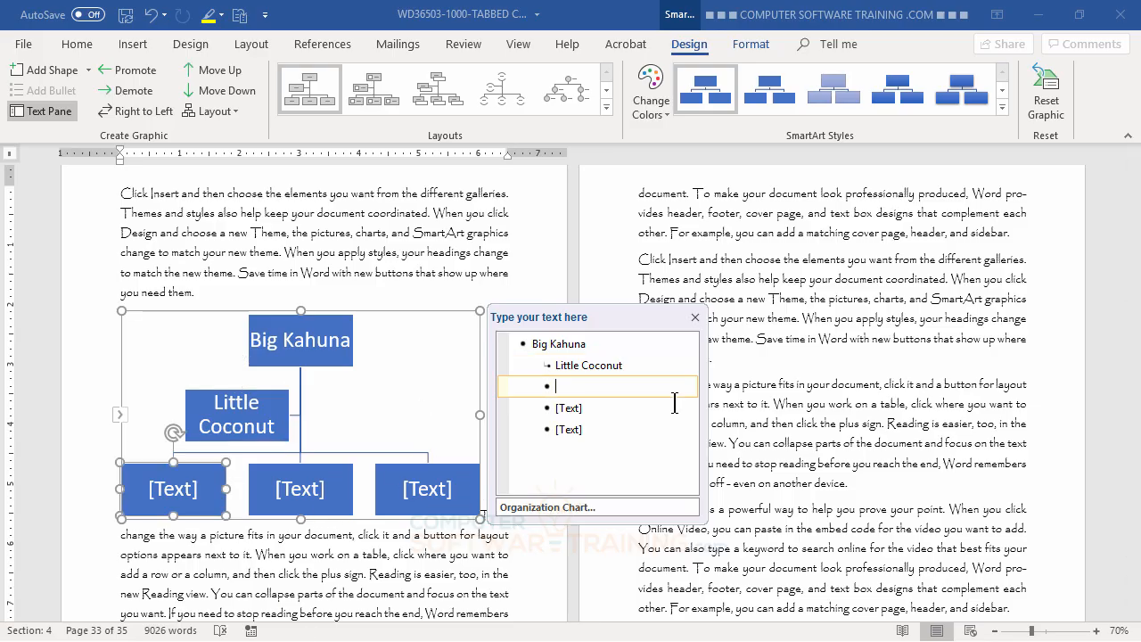
pyautogui.write('Chip')
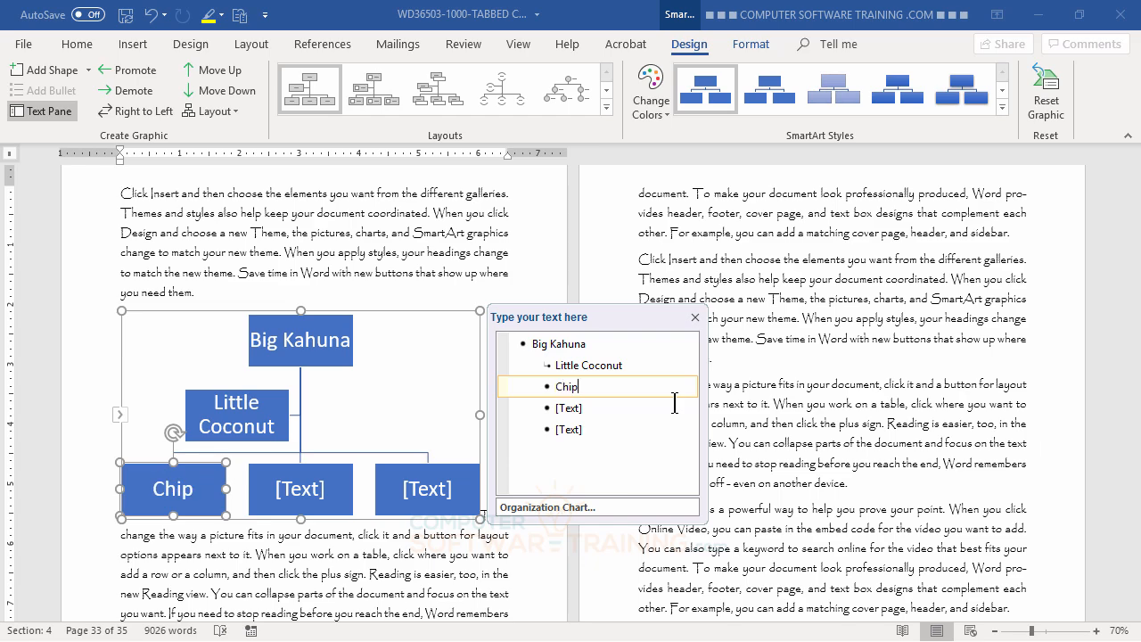
pyautogui.press('Down')
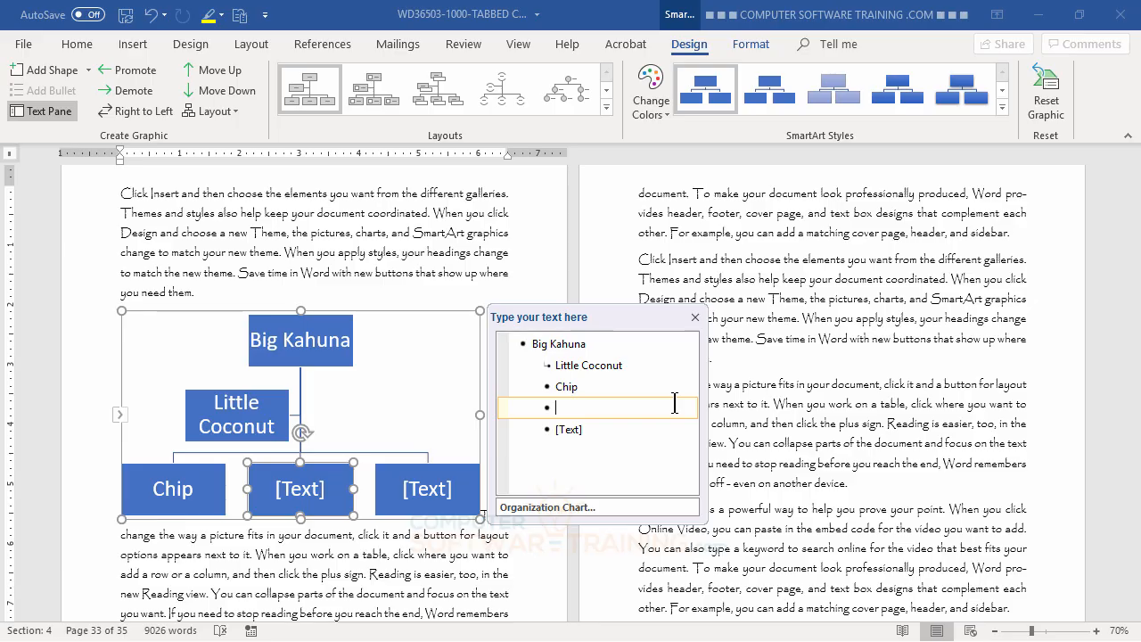
pyautogui.write('Kathy')
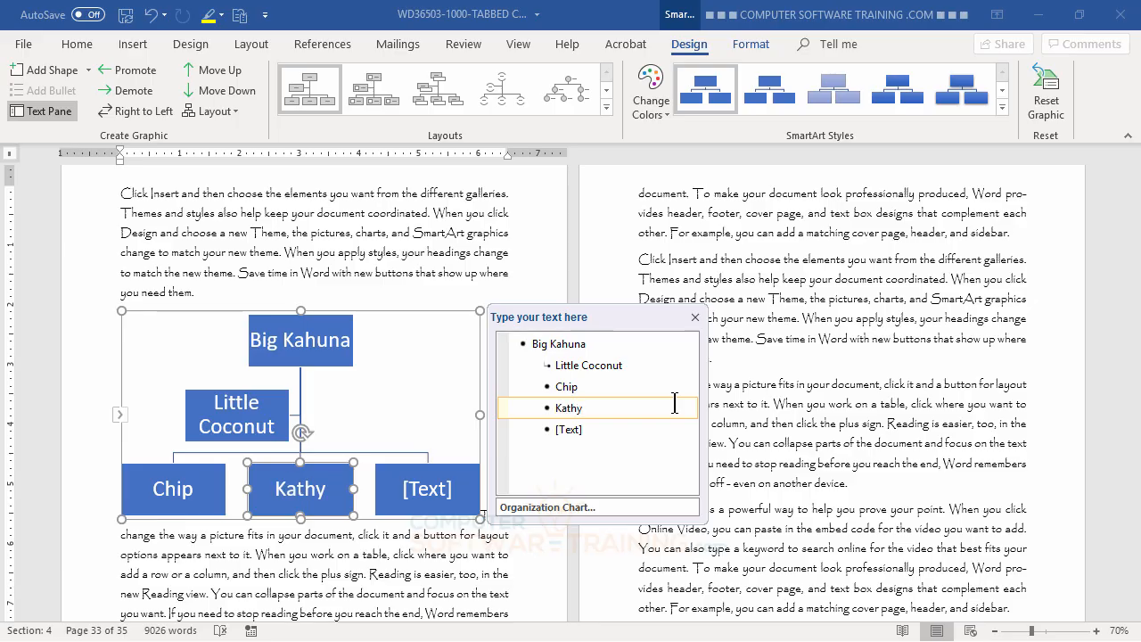
pyautogui.press('Down')
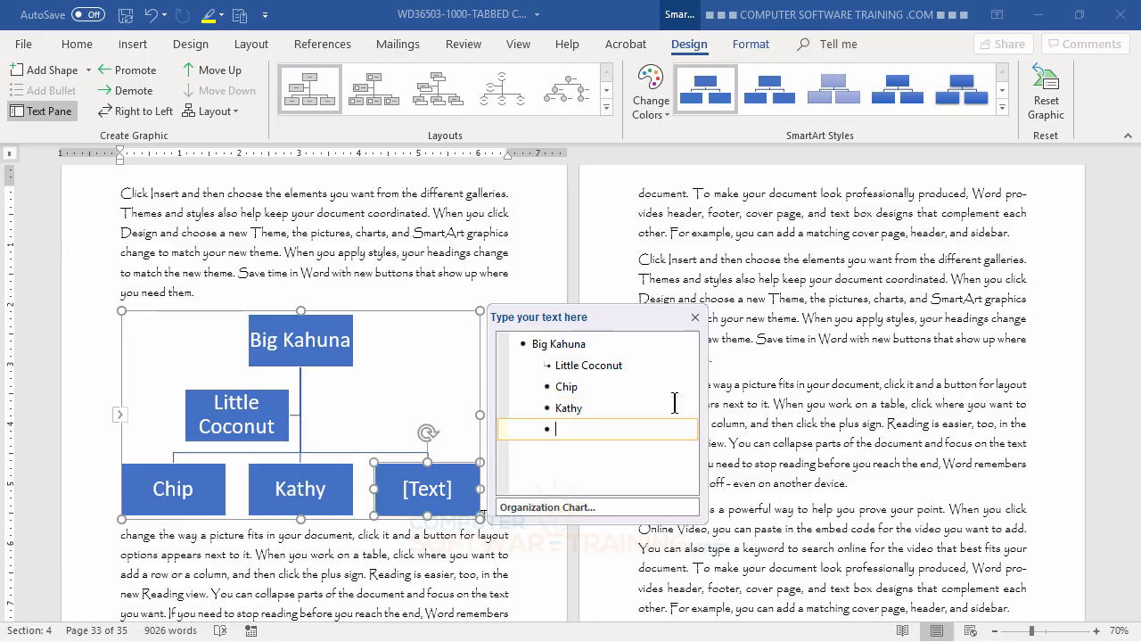
pyautogui.write('Susan')
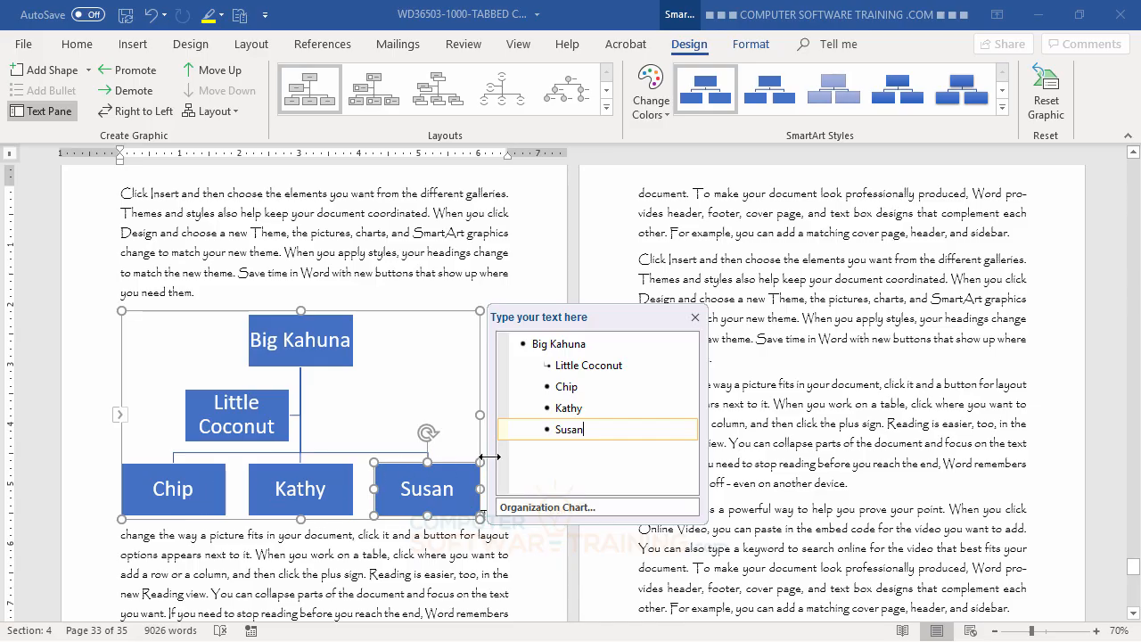
# Add three subordinate boxes under the first of the three manager boxes and enter a person's first name in each.
pyautogui.click(583, 384)
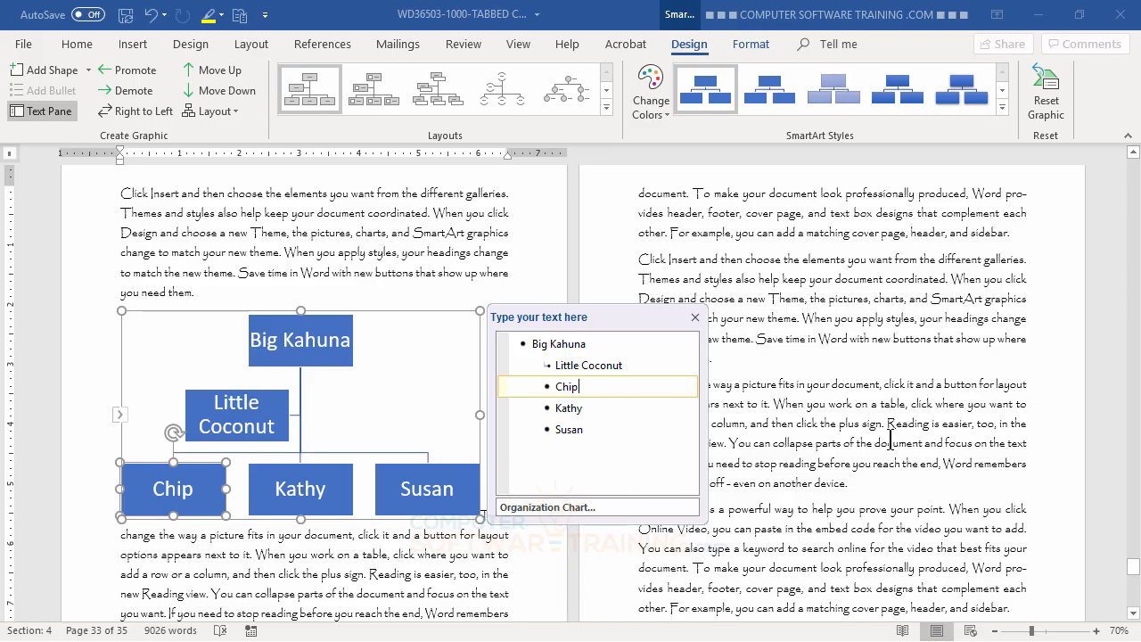
pyautogui.press('Return')
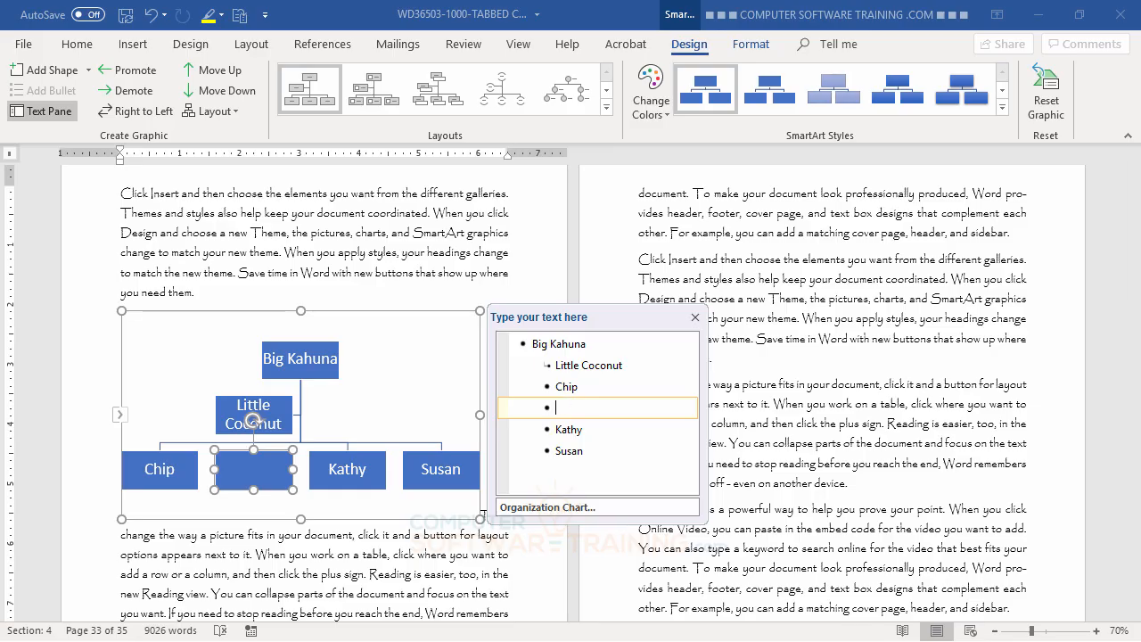
pyautogui.press('Tab')
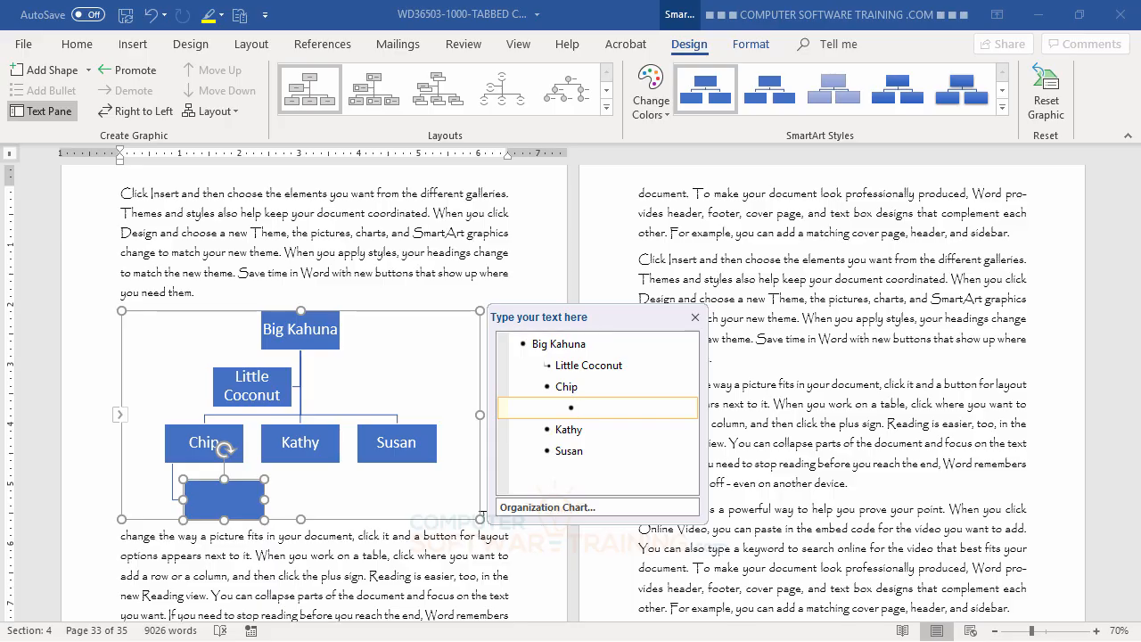
pyautogui.write('Beavis')
pyautogui.press('Return')
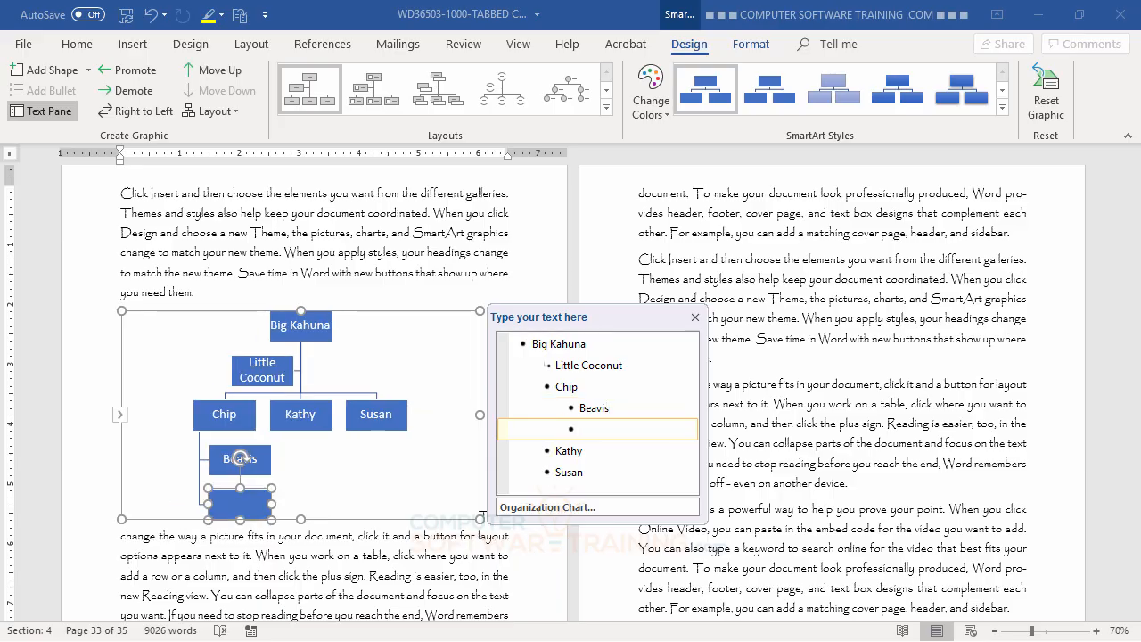
pyautogui.write('Joe')
pyautogui.press('Return')
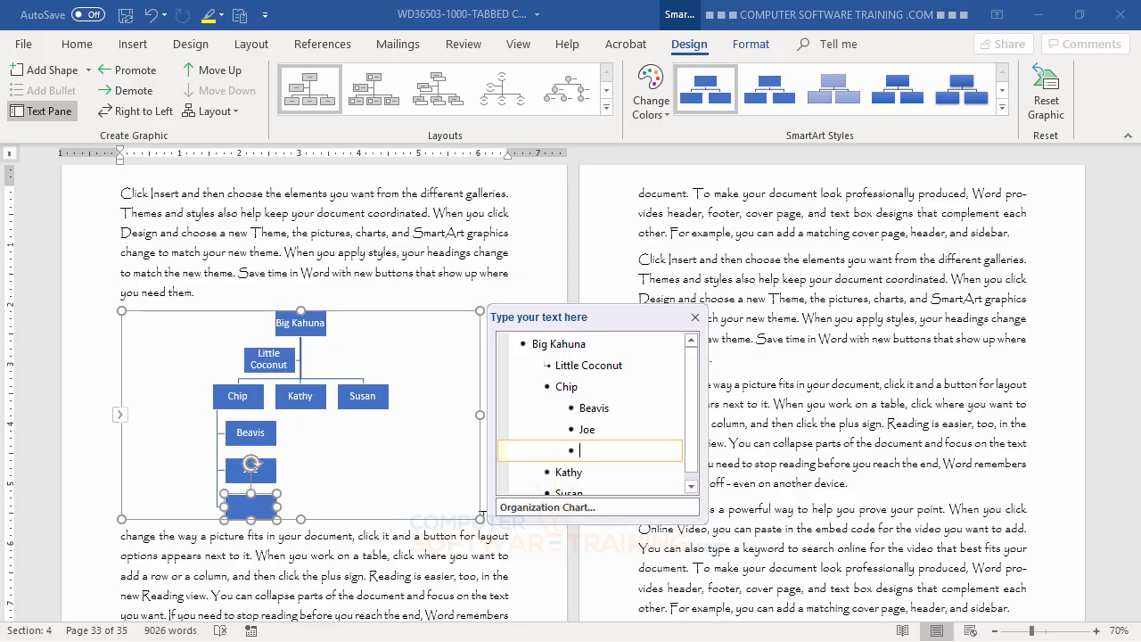
pyautogui.write('Beth')
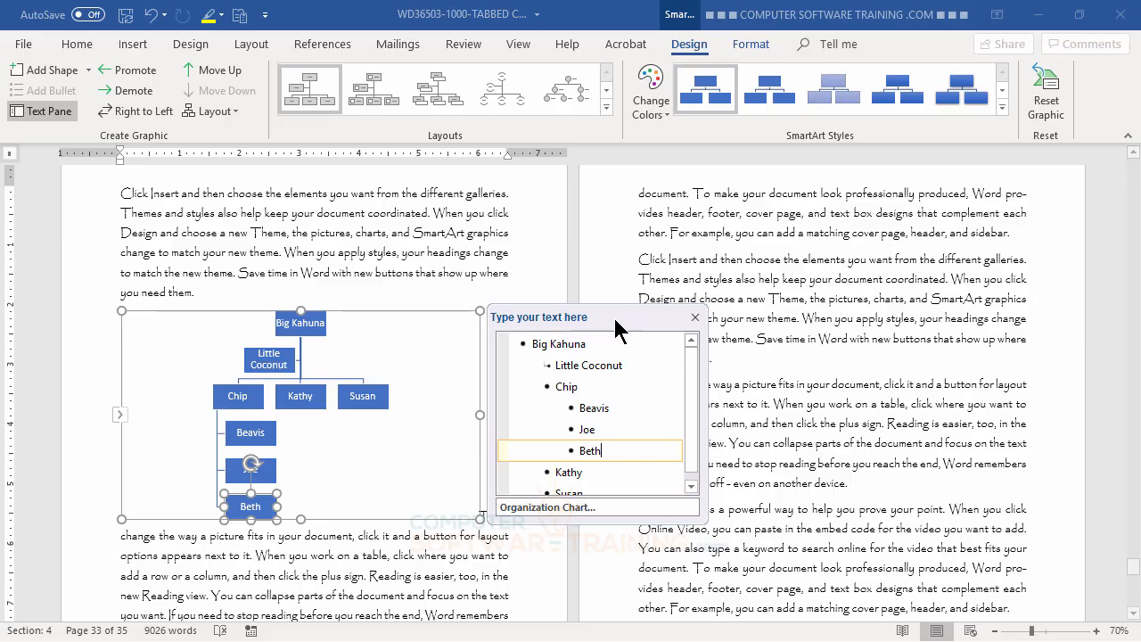
# Enlarge the text pane, then add three subordinate boxes under the third manager box, each labeled with a person's first name.
pyautogui.moveTo(628, 326); pyautogui.dragTo(739, 188)
pyautogui.moveTo(757, 385); pyautogui.dragTo(754, 590)
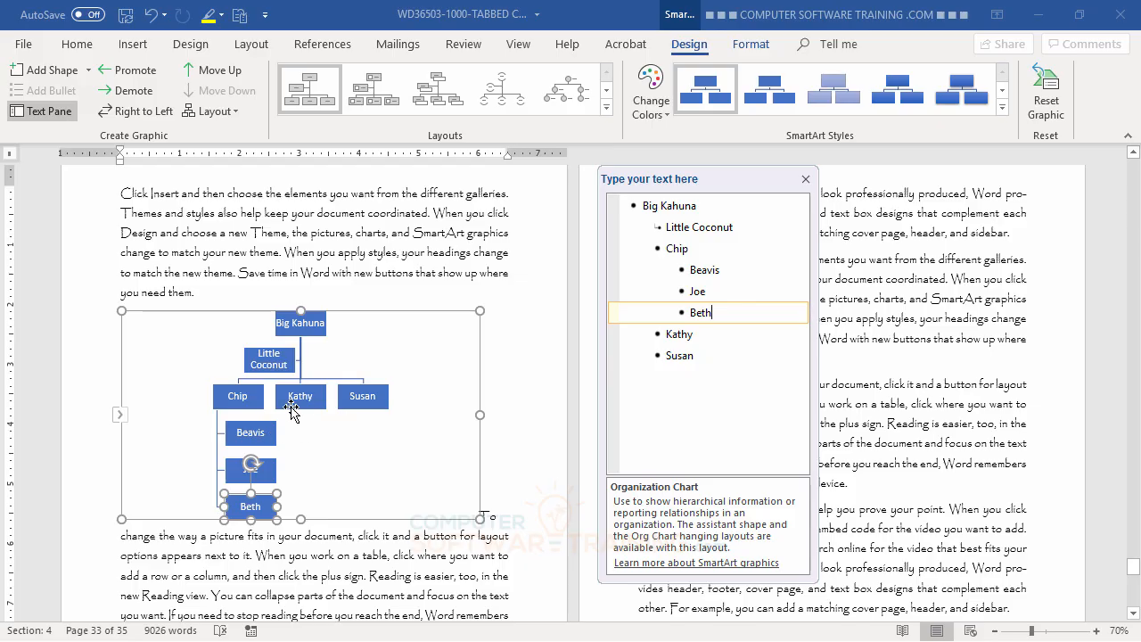
pyautogui.click(721, 355)
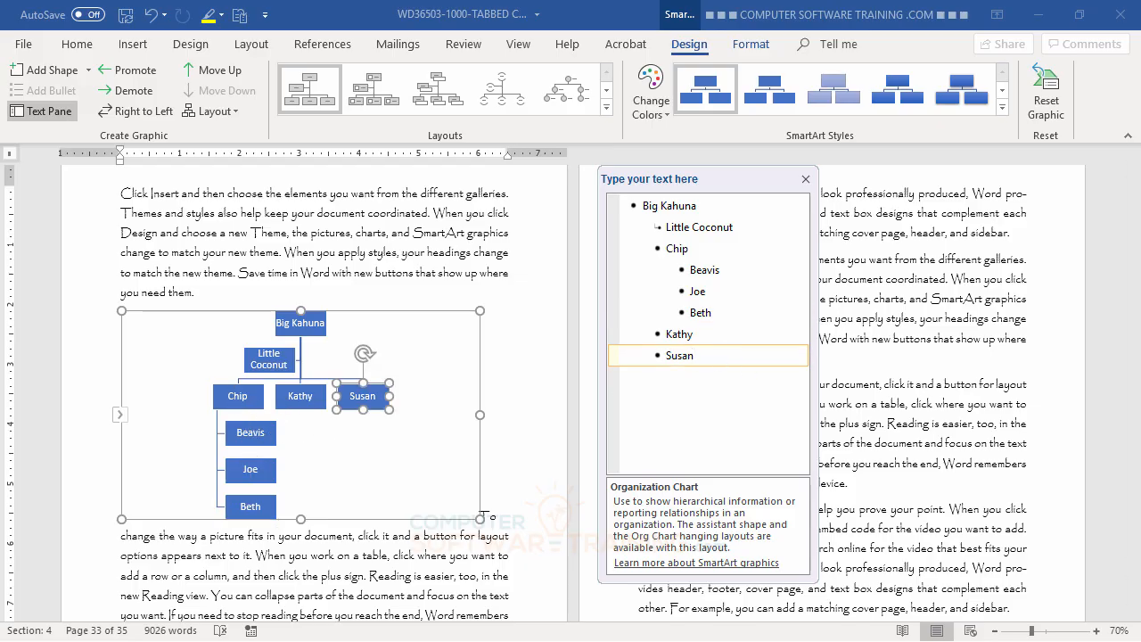
pyautogui.press('Return')
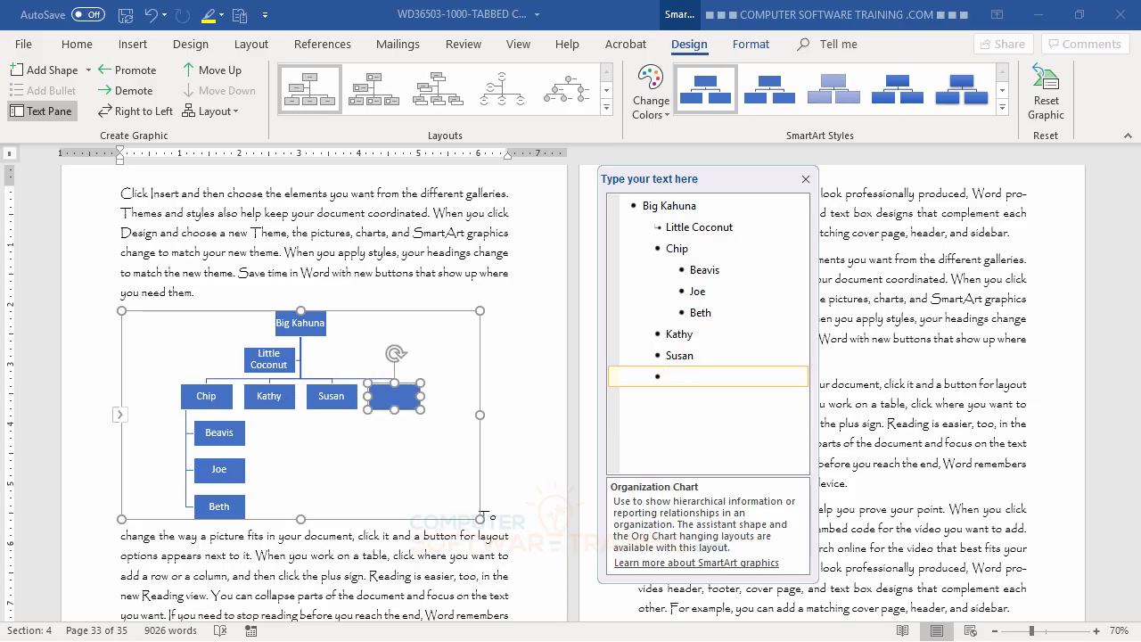
pyautogui.press('Tab')
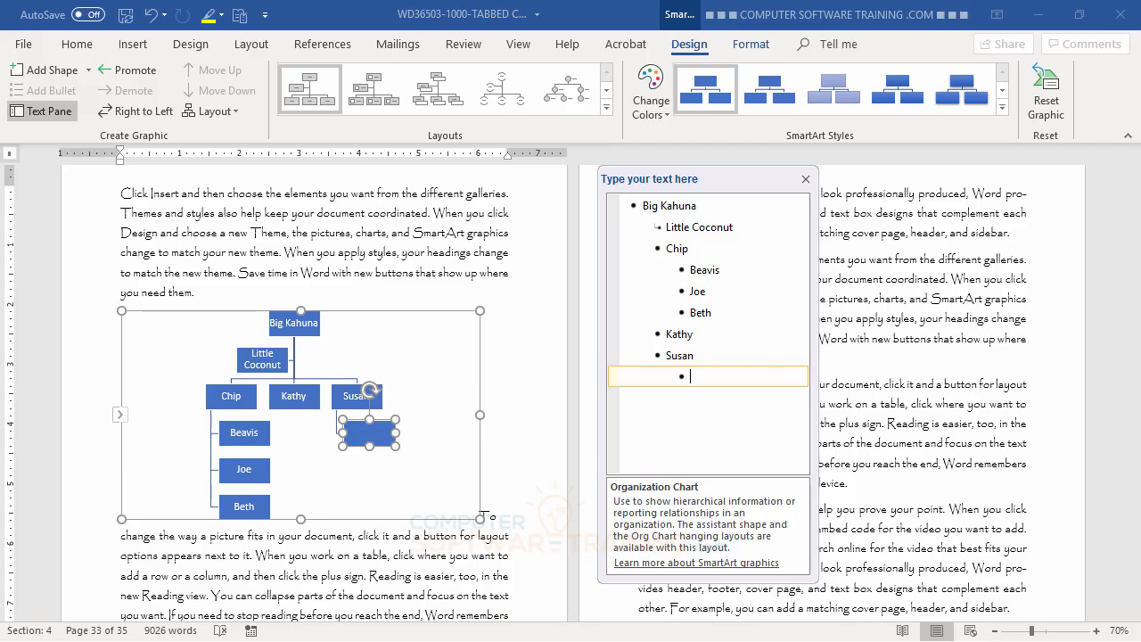
pyautogui.write('Wanda')
pyautogui.press('Return')
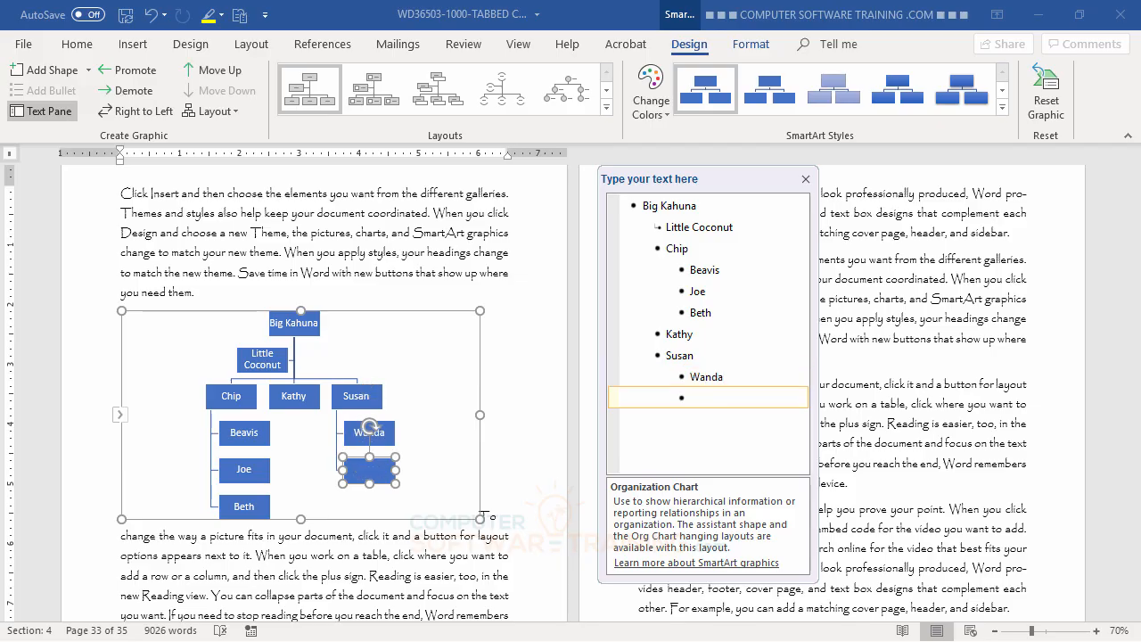
pyautogui.write('Moe')
pyautogui.press('Return')
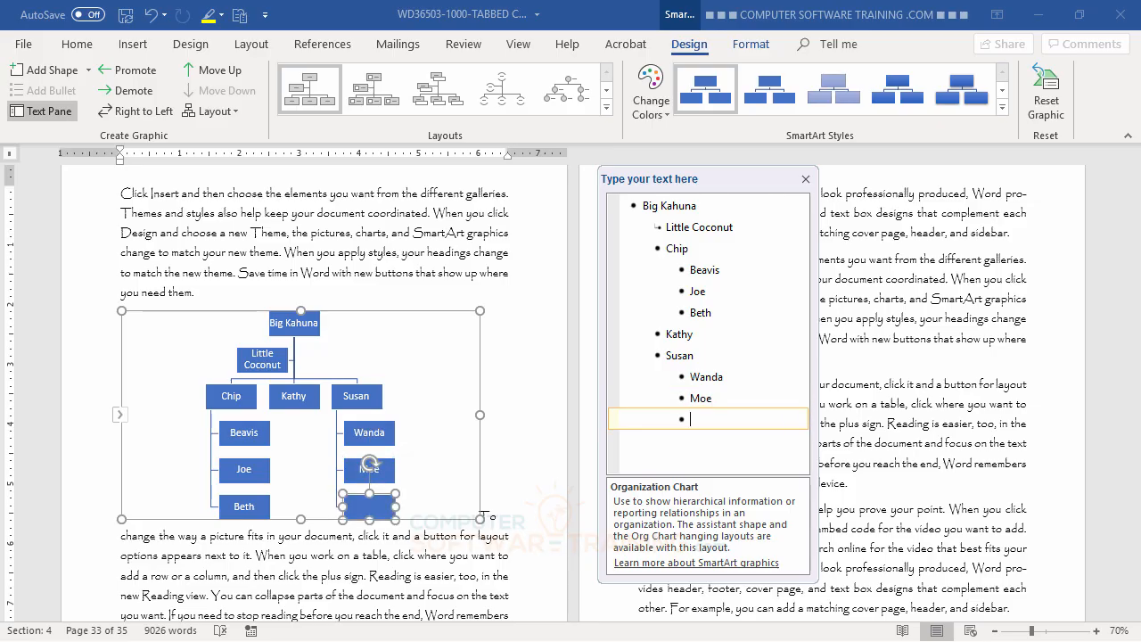
pyautogui.write('Larry')
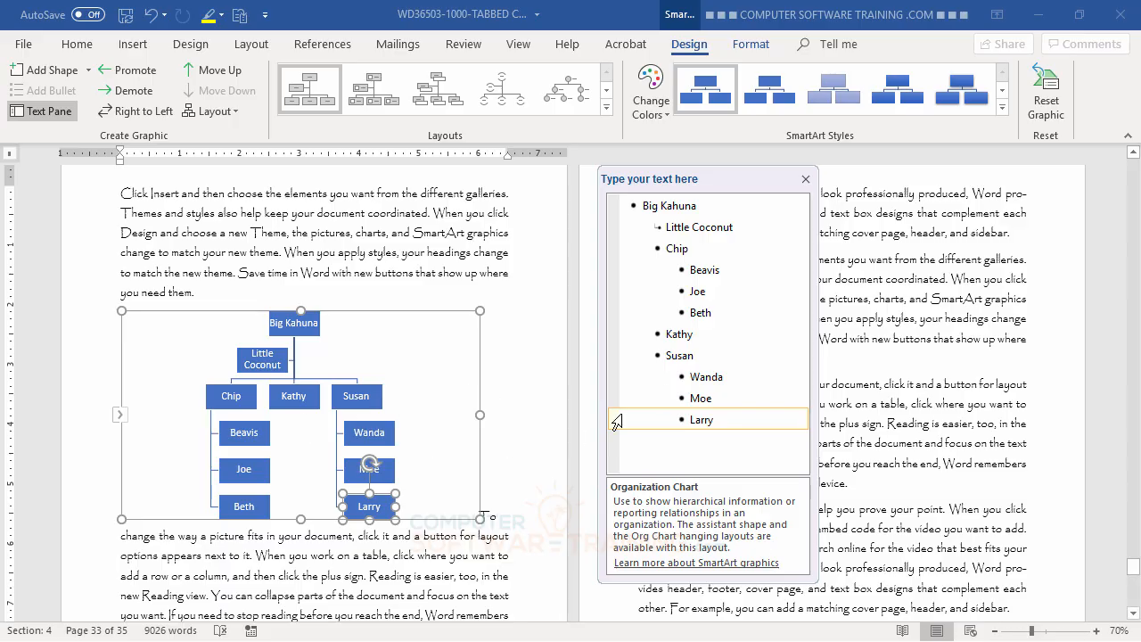
pyautogui.click(805, 180)
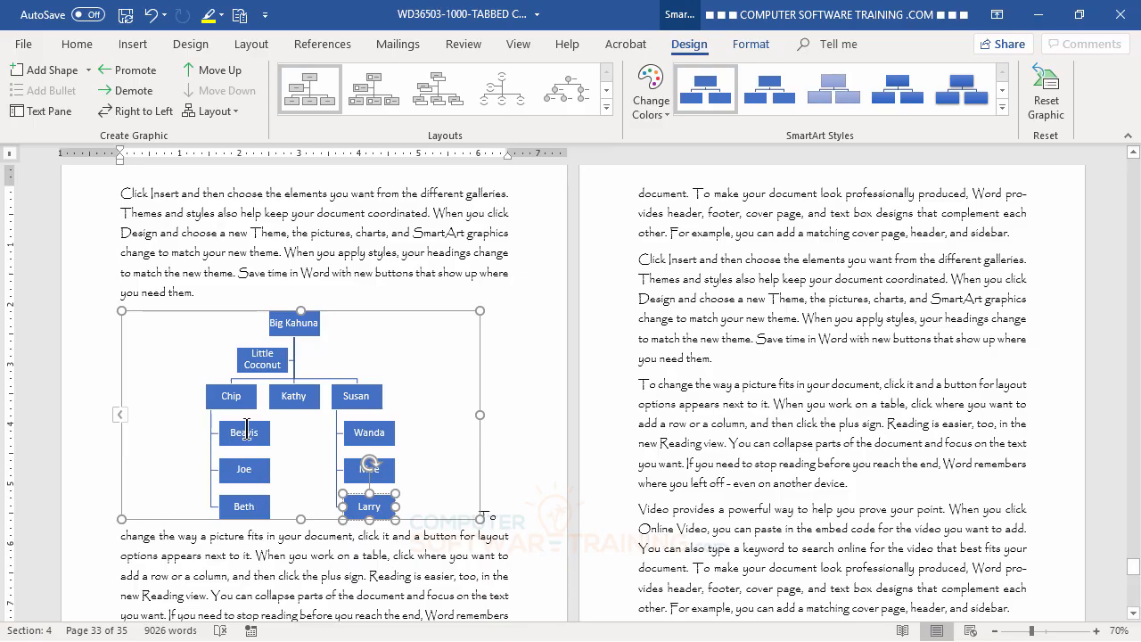
# Apply the Standard branch layout to the subordinates of the first and third manager boxes.
pyautogui.click(246, 398)
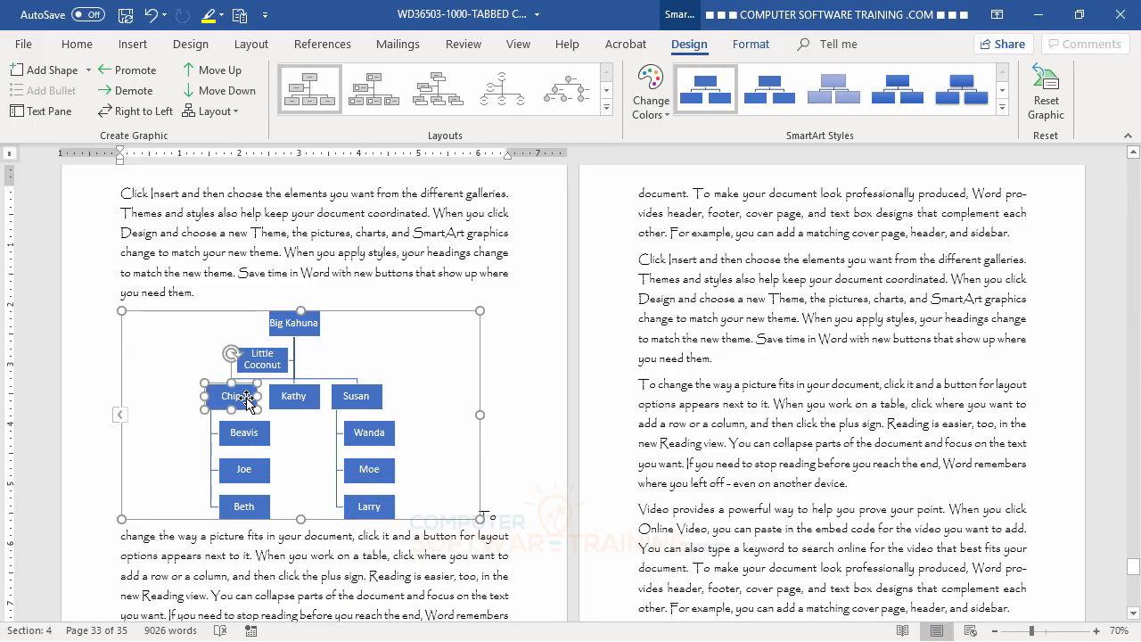
pyautogui.click(237, 114)
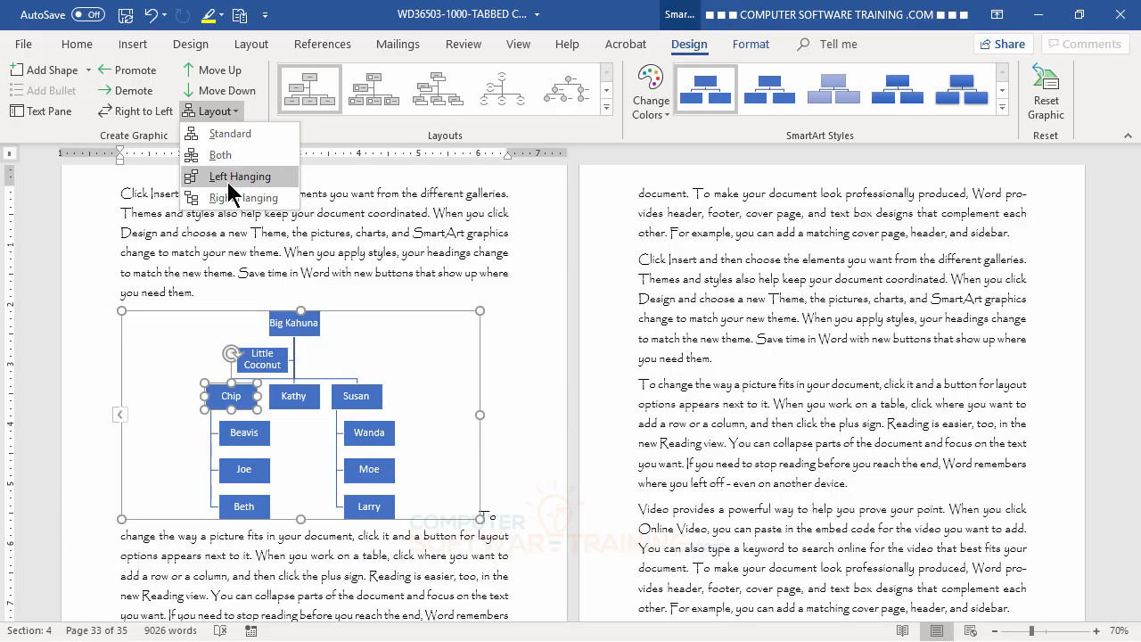
pyautogui.click(221, 134)
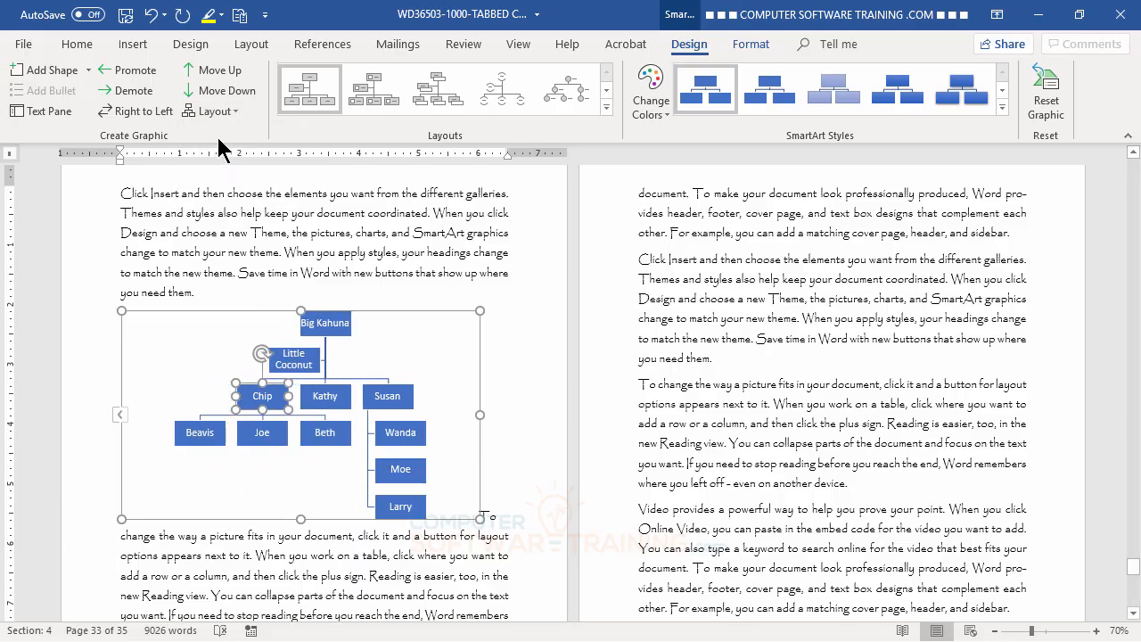
pyautogui.click(389, 398)
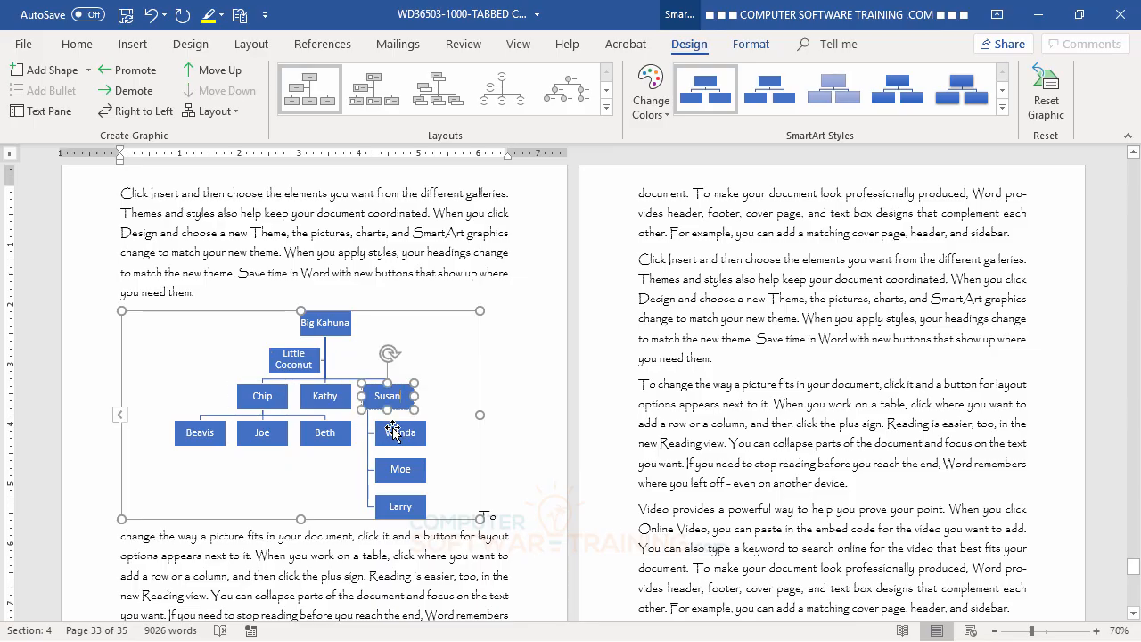
pyautogui.click(213, 113)
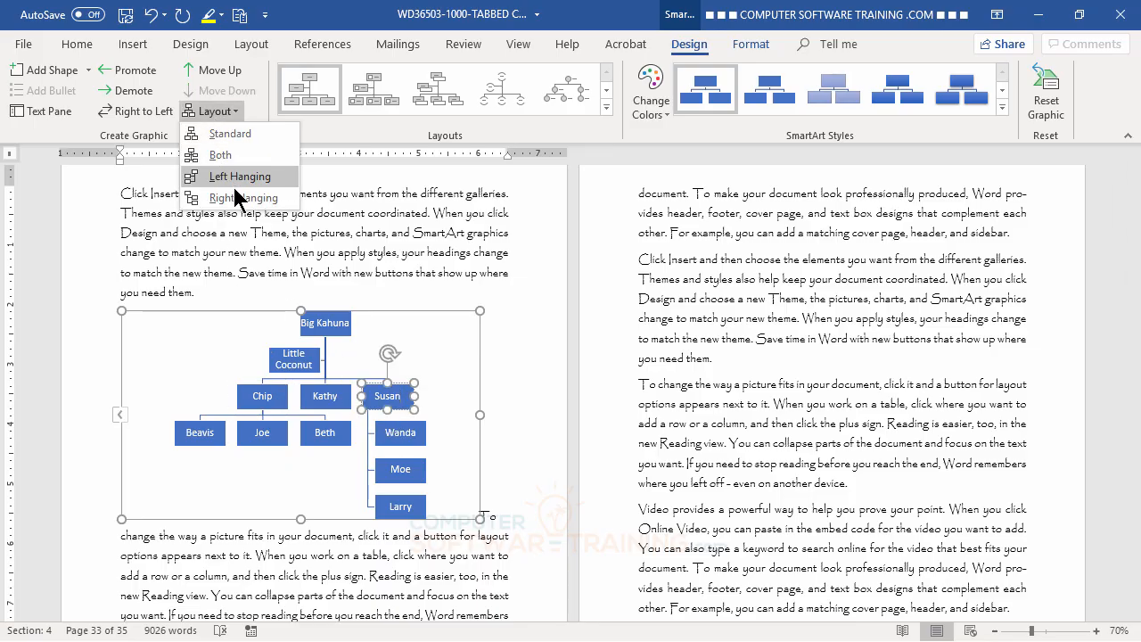
pyautogui.click(230, 134)
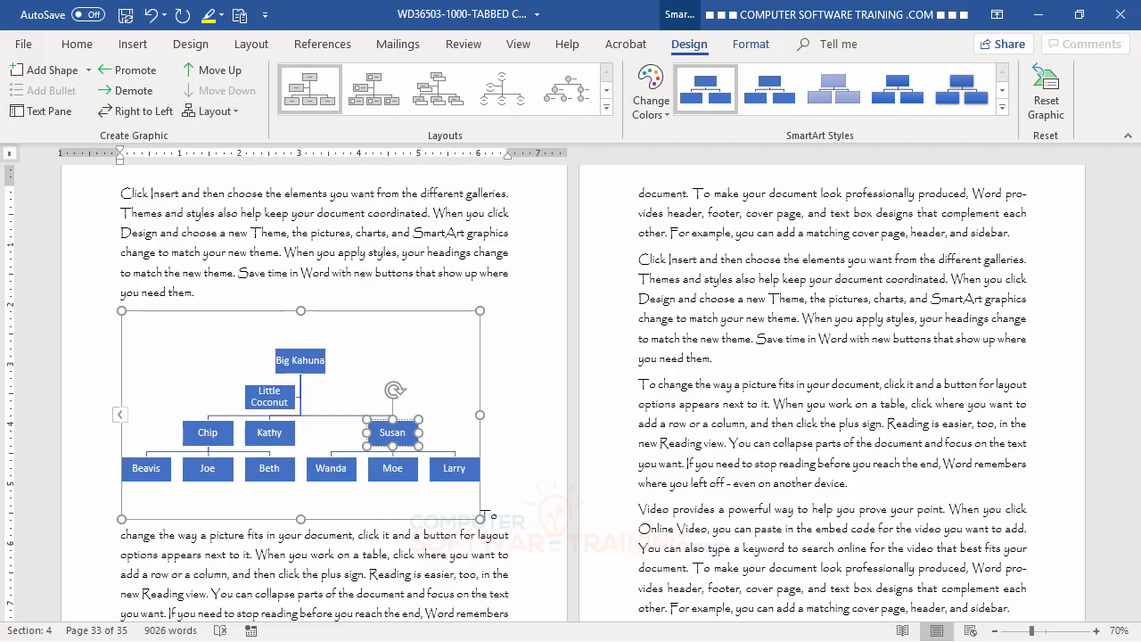
# Apply the Both branch layout to the first and third manager boxes so their subordinates sit on both sides.
pyautogui.click(221, 436)
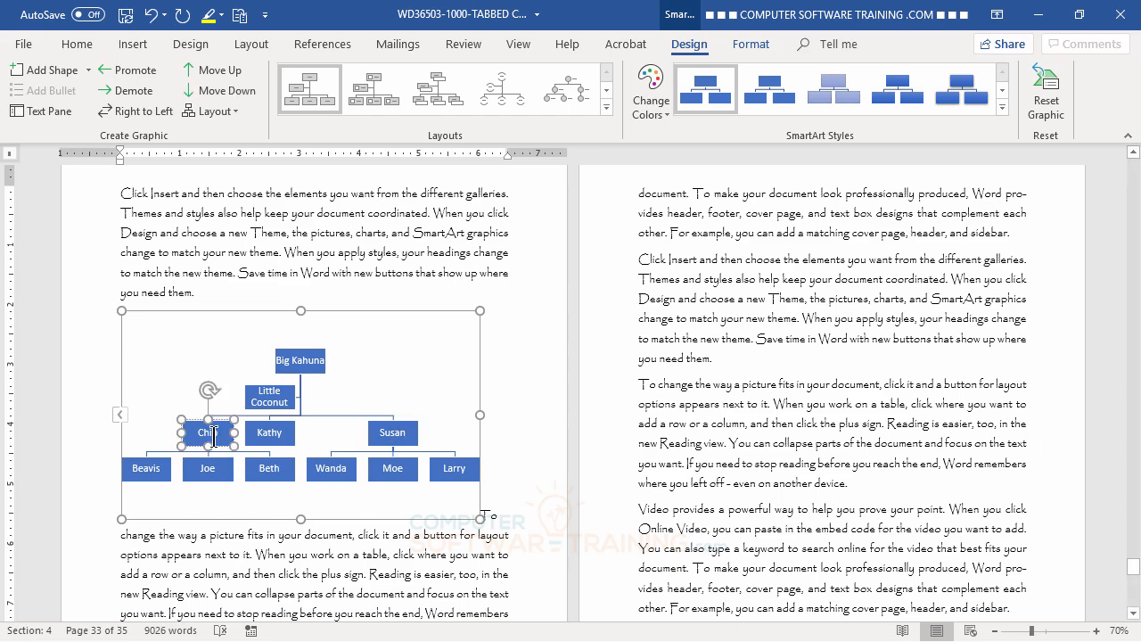
pyautogui.click(237, 114)
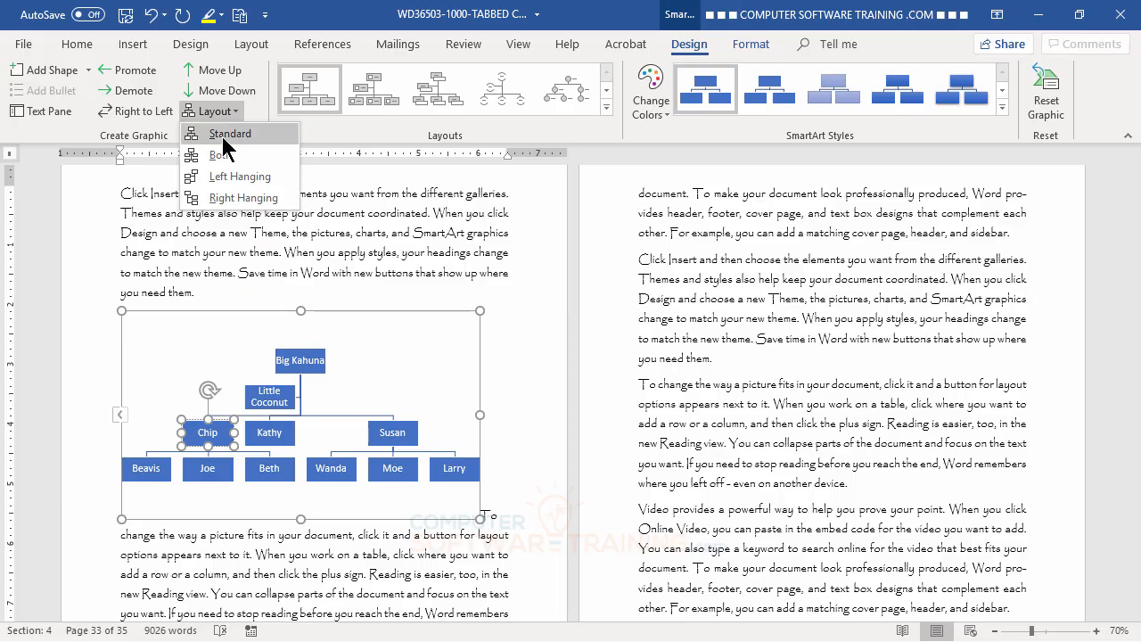
pyautogui.click(219, 154)
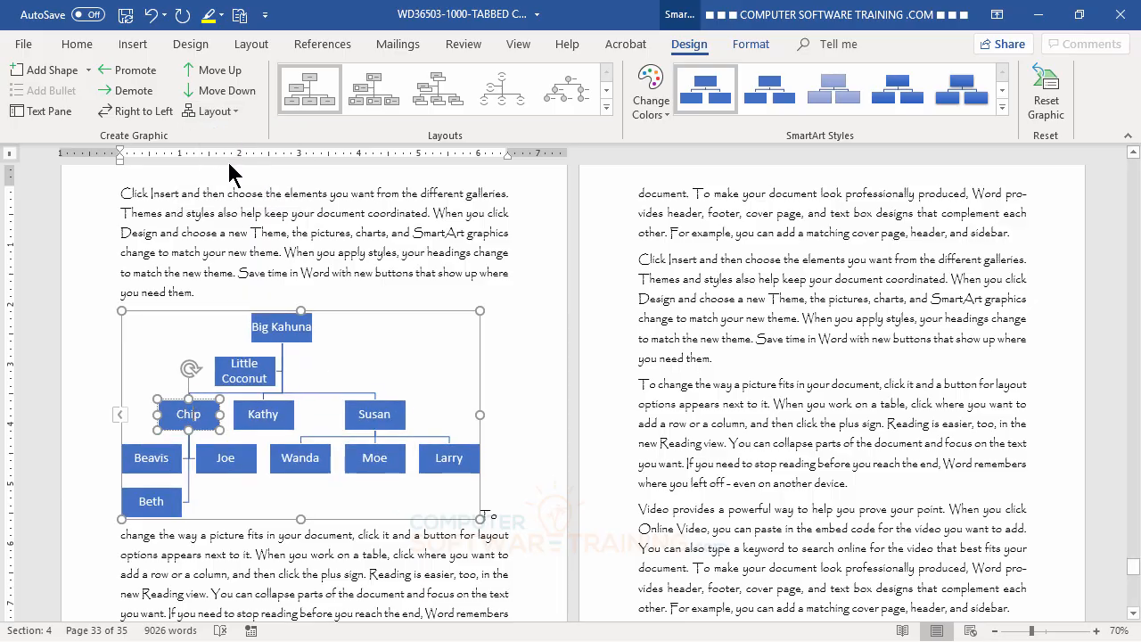
pyautogui.click(390, 418)
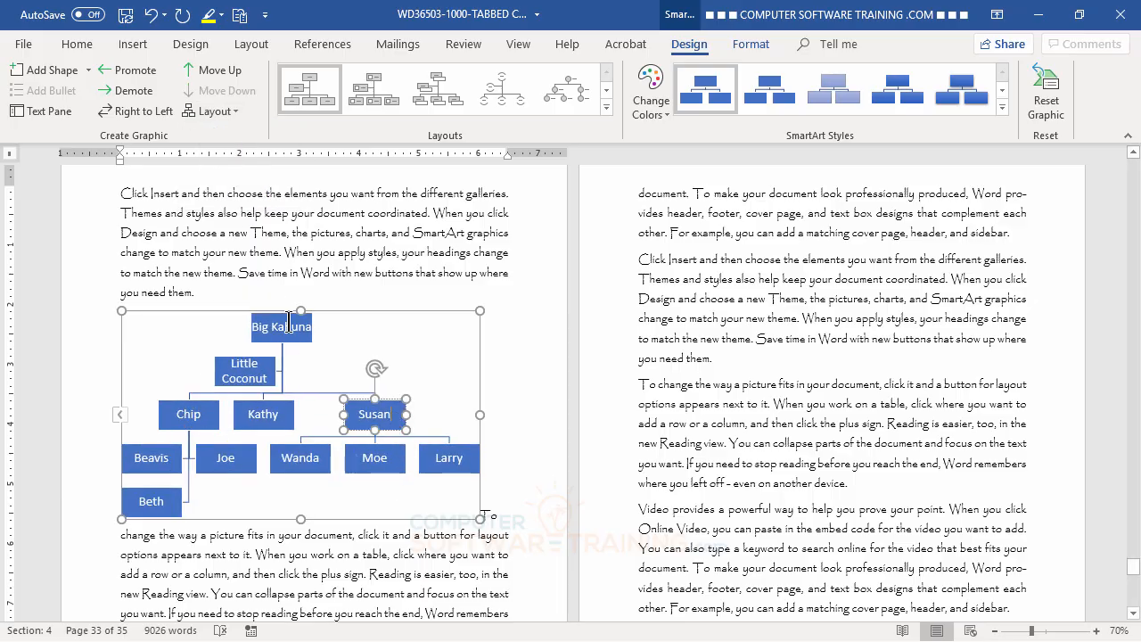
pyautogui.click(207, 113)
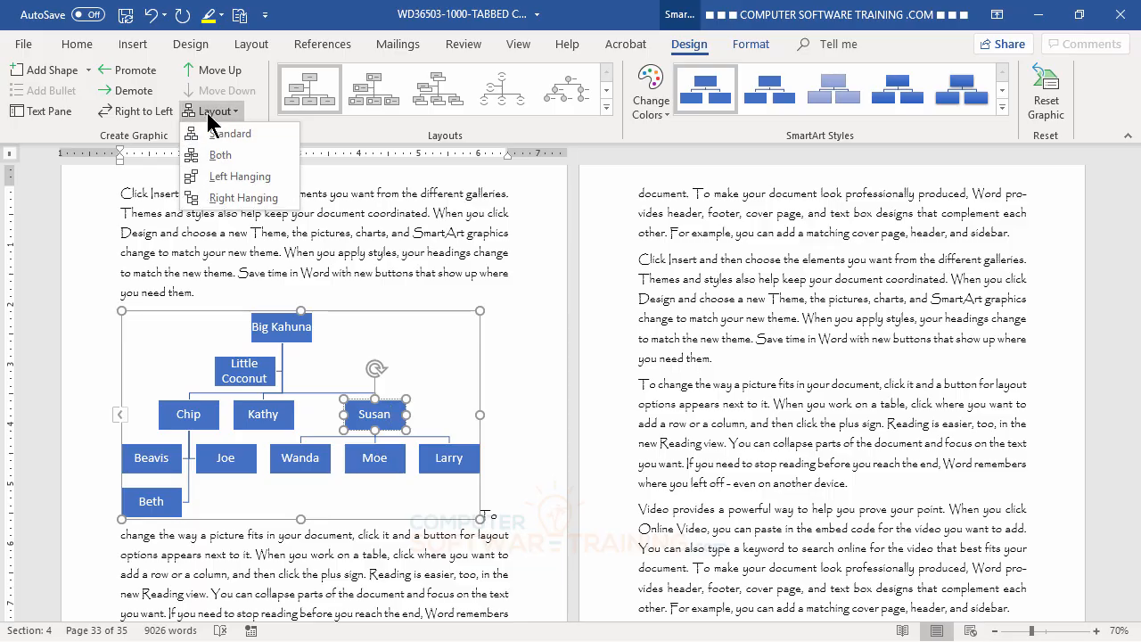
pyautogui.click(223, 158)
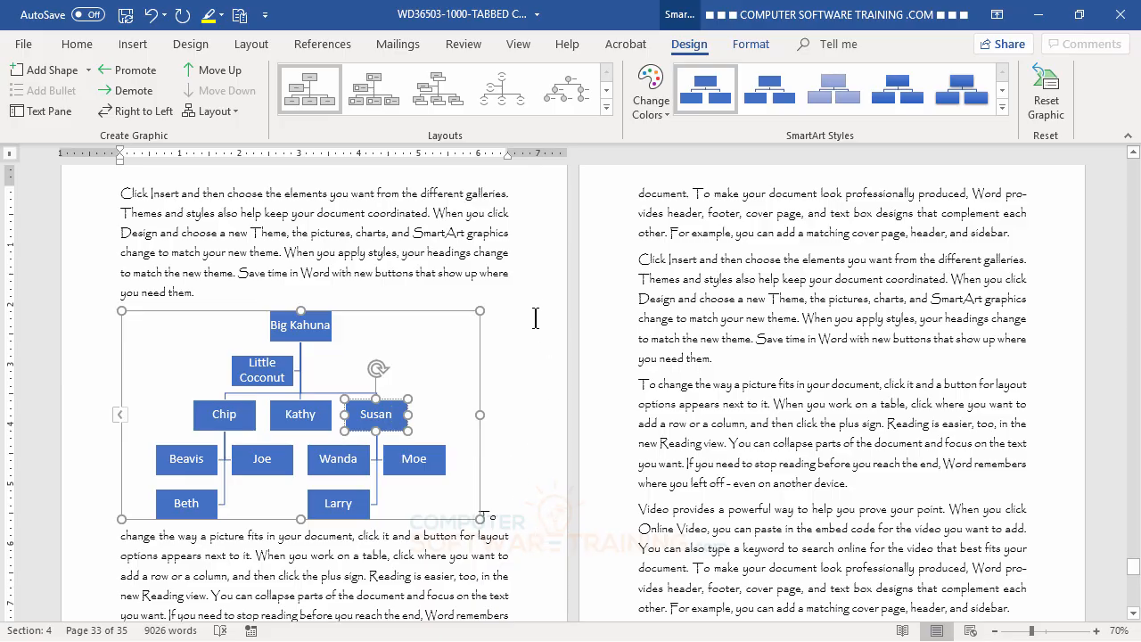
pyautogui.click(479, 234)
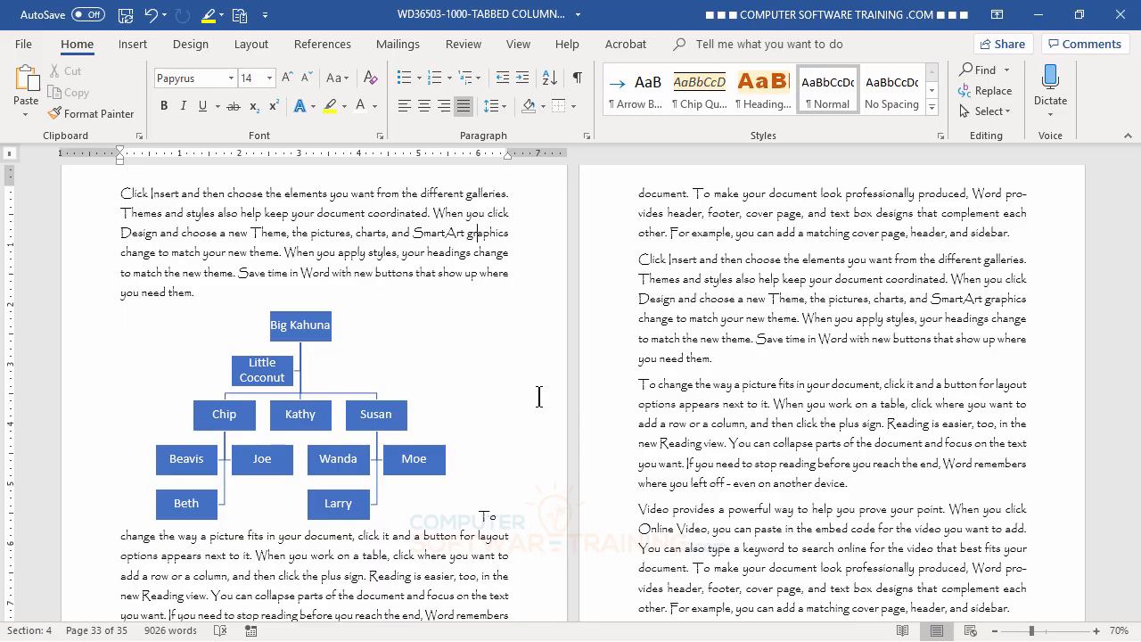
# Recolor the whole organization chart with the third Colorful variation and apply the fifth Best Match for Document style, keeping its current layout.
pyautogui.click(360, 354)
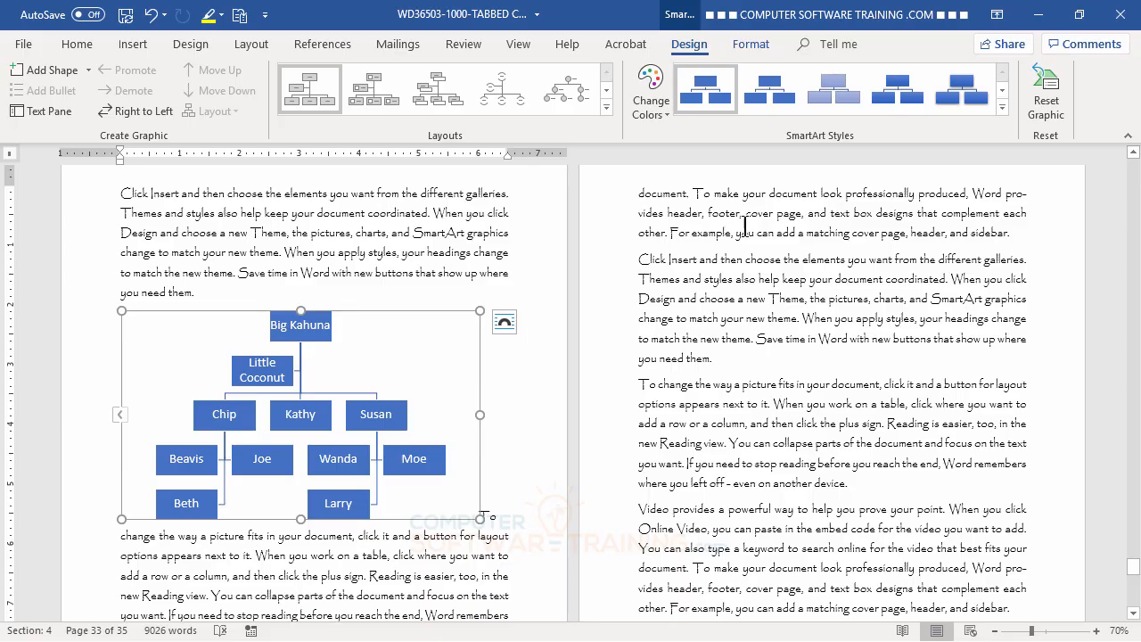
pyautogui.click(659, 101)
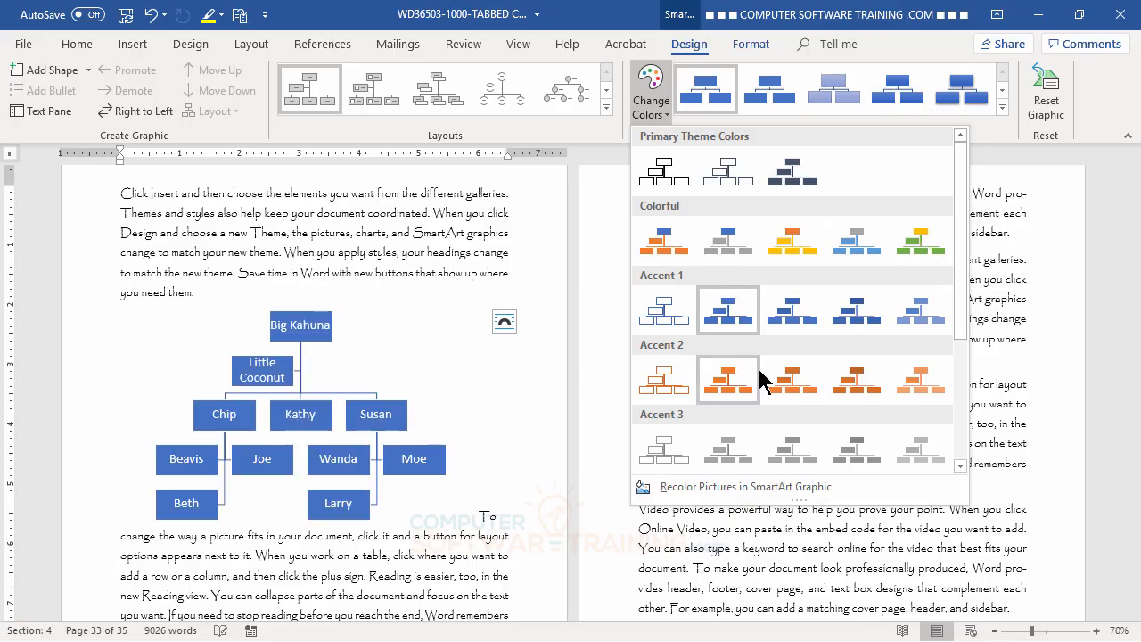
pyautogui.click(768, 241)
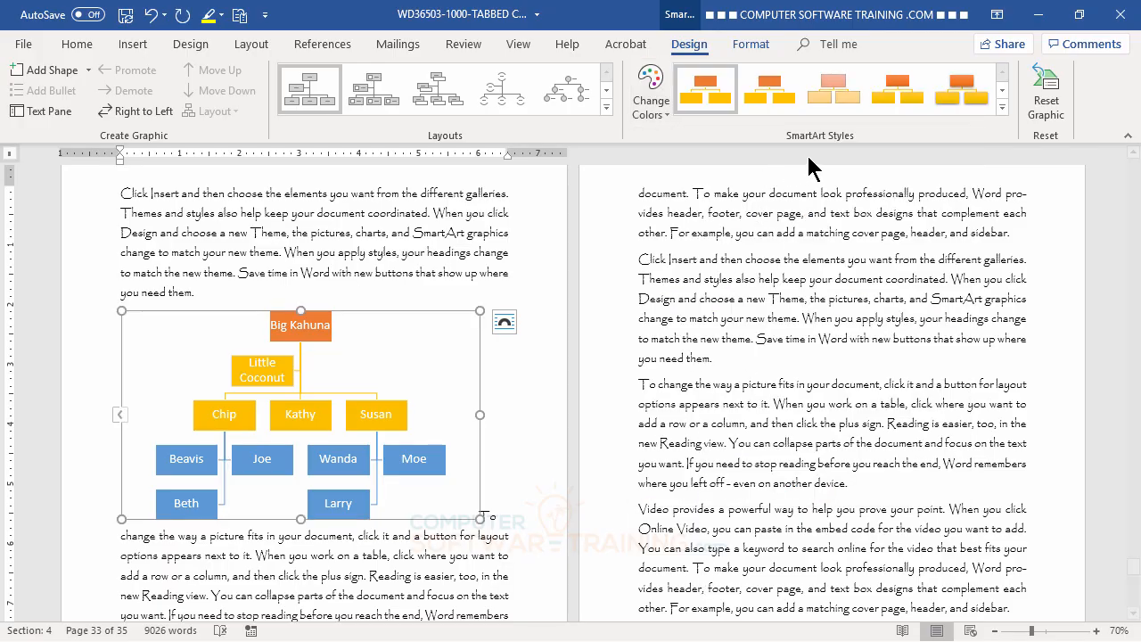
pyautogui.click(1002, 107)
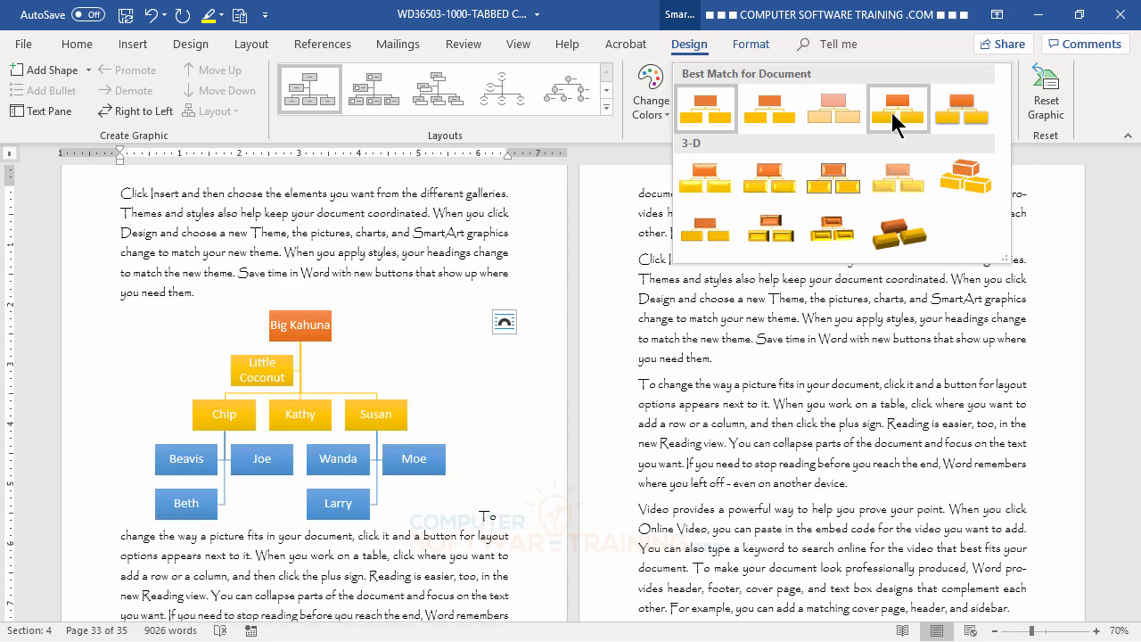
pyautogui.click(955, 105)
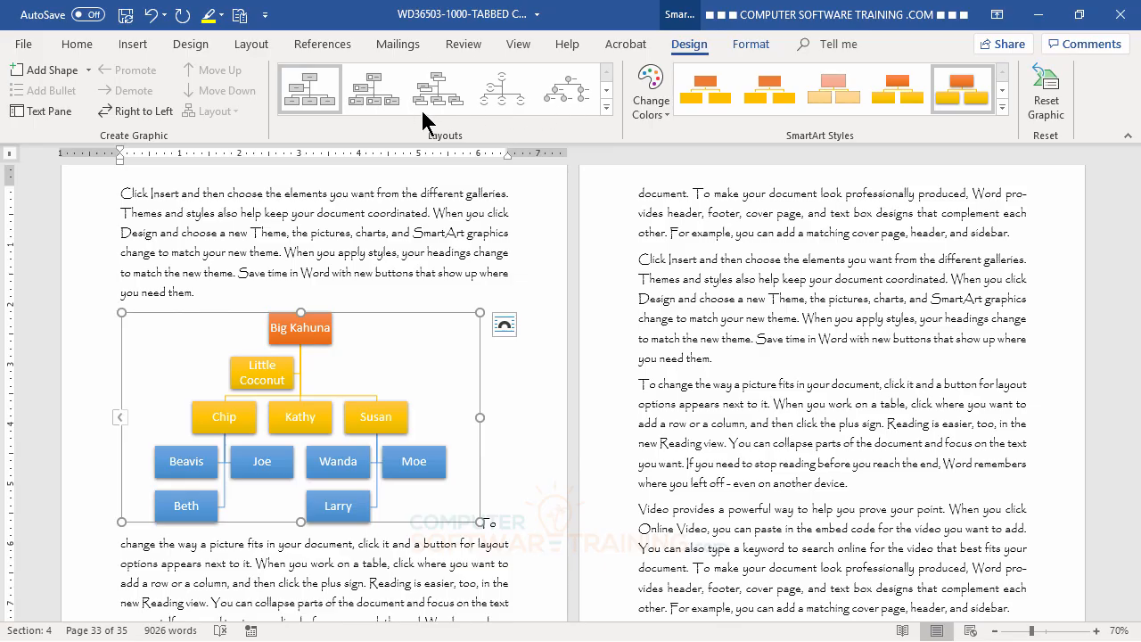
pyautogui.click(606, 108)
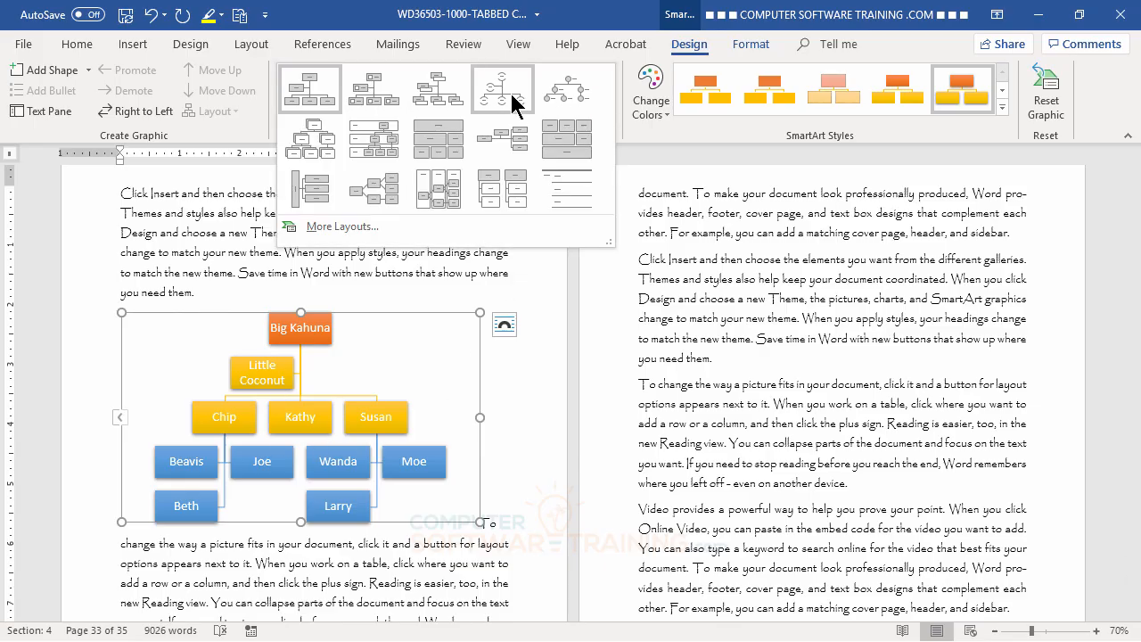
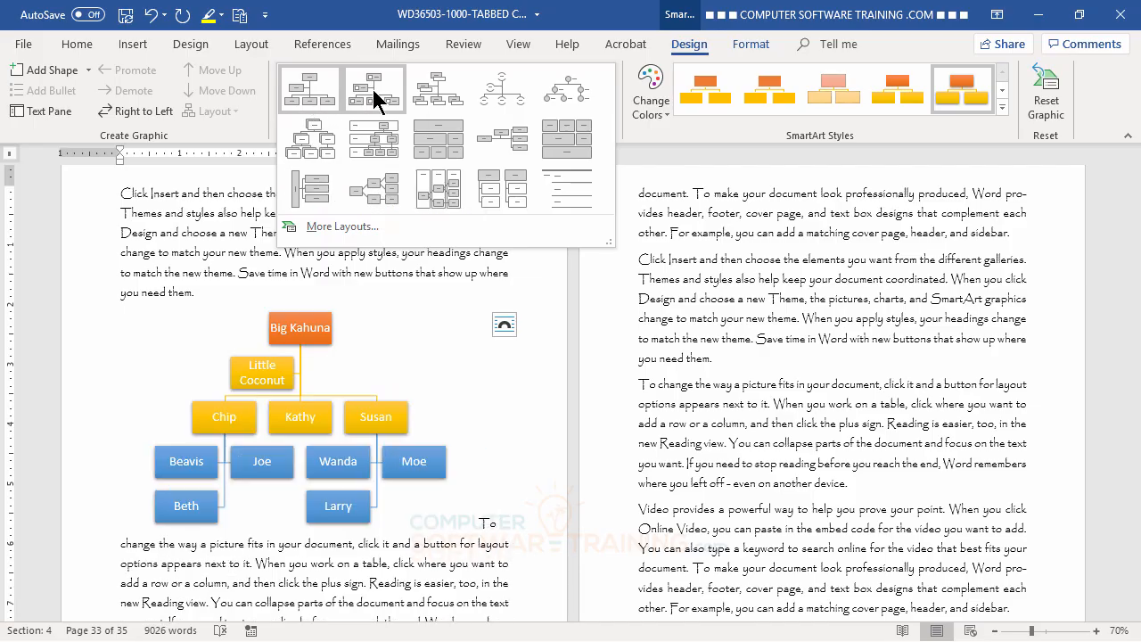
pyautogui.click(301, 89)
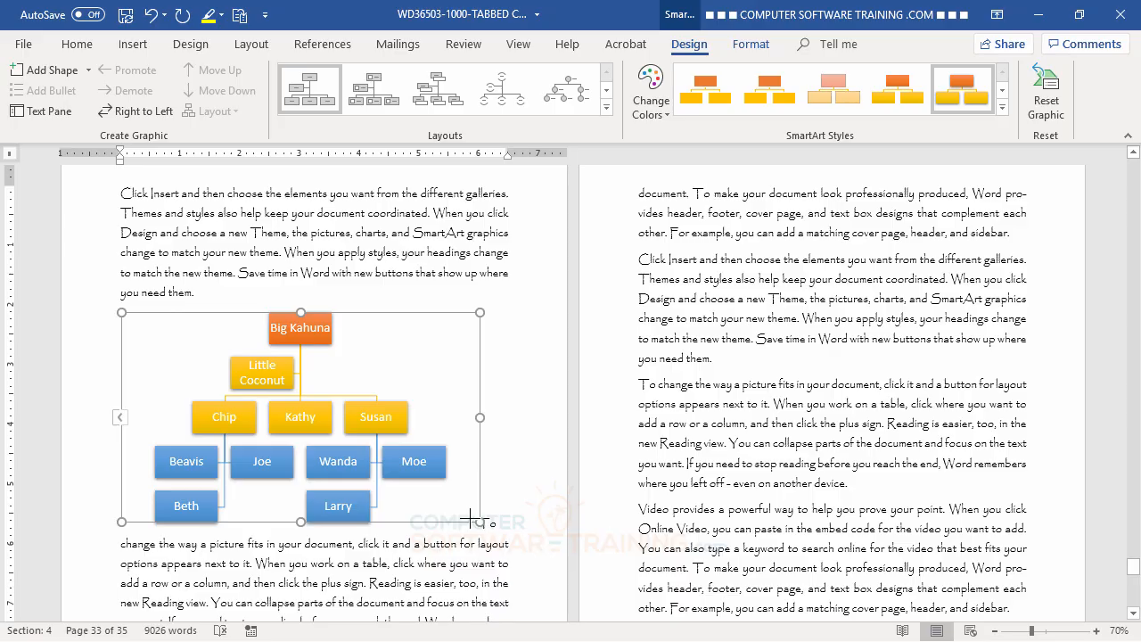
# Shrink the organization chart proportionally to about 4 inches wide and set its text wrapping to Square.
pyautogui.moveTo(480, 522); pyautogui.dragTo(365, 464)
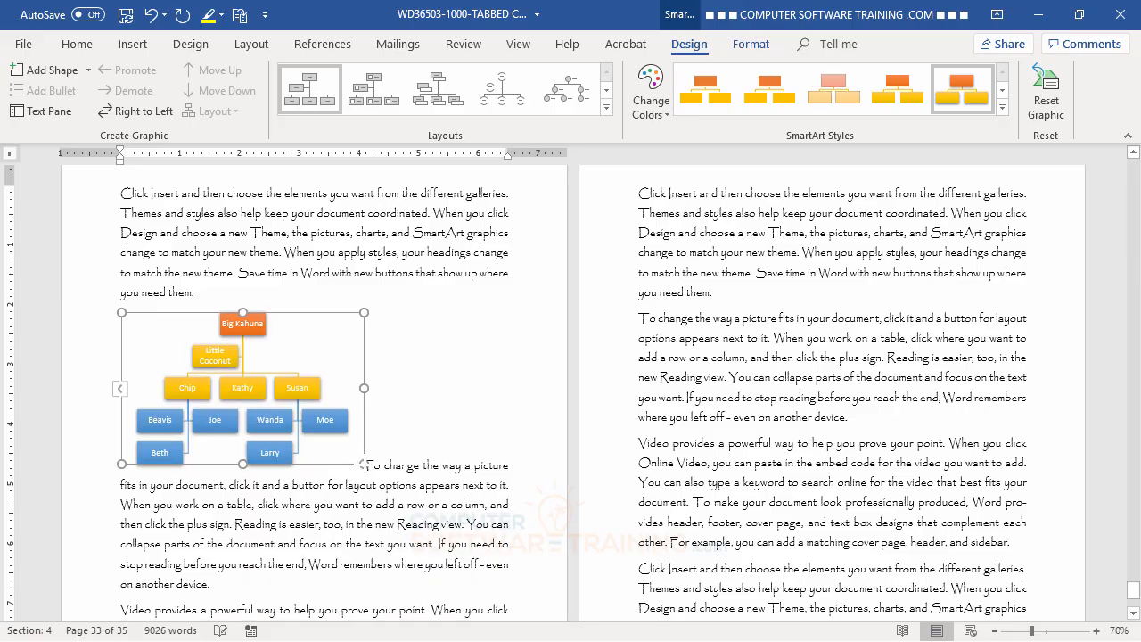
pyautogui.click(388, 325)
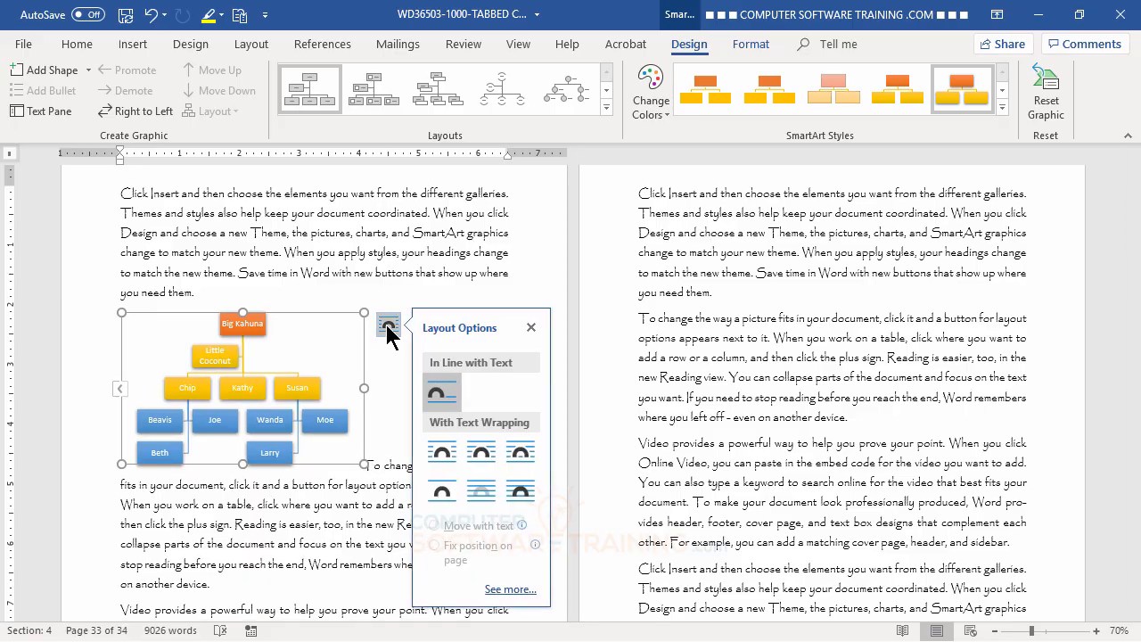
pyautogui.click(518, 456)
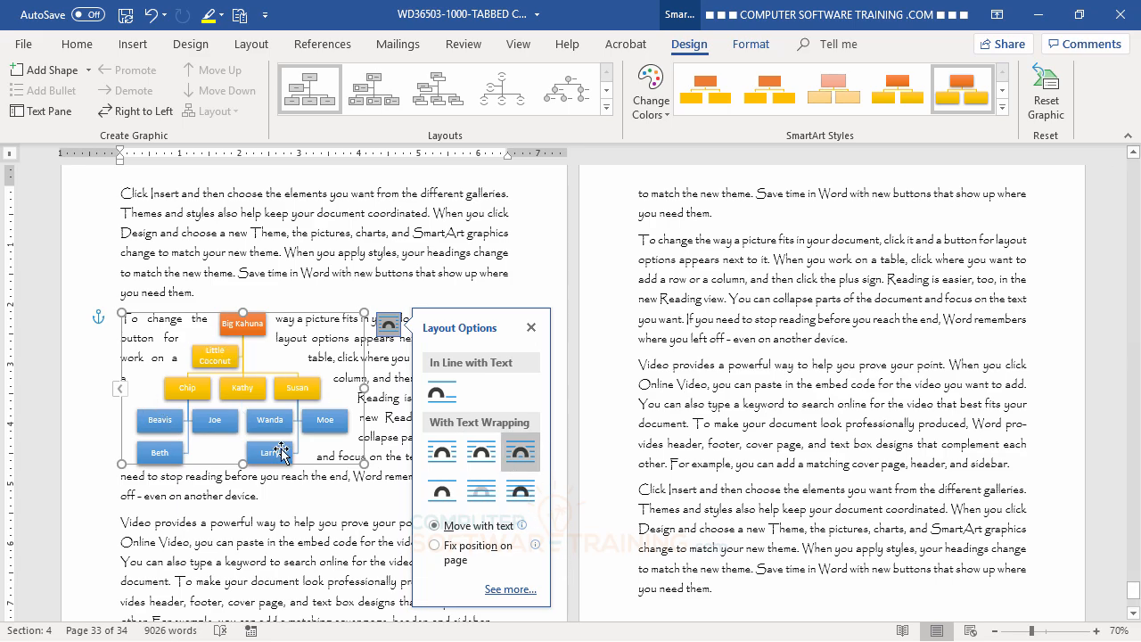
pyautogui.click(442, 456)
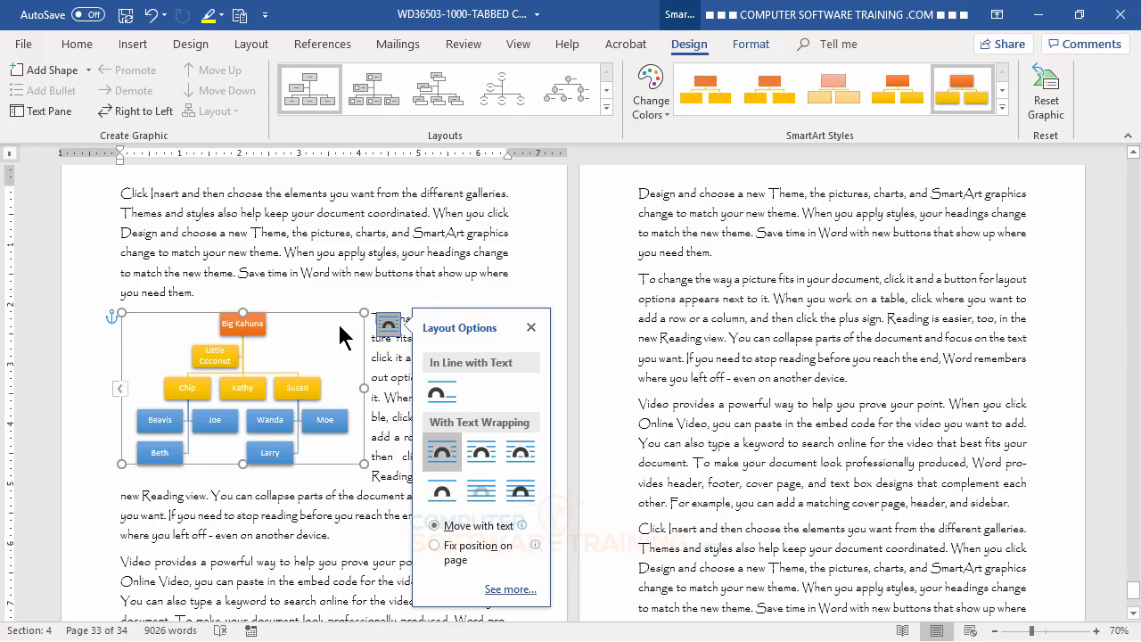
# Move the organization chart up beside the start of the "Click Insert" paragraph on page 33 and deselect it.
pyautogui.moveTo(352, 328); pyautogui.dragTo(343, 194)
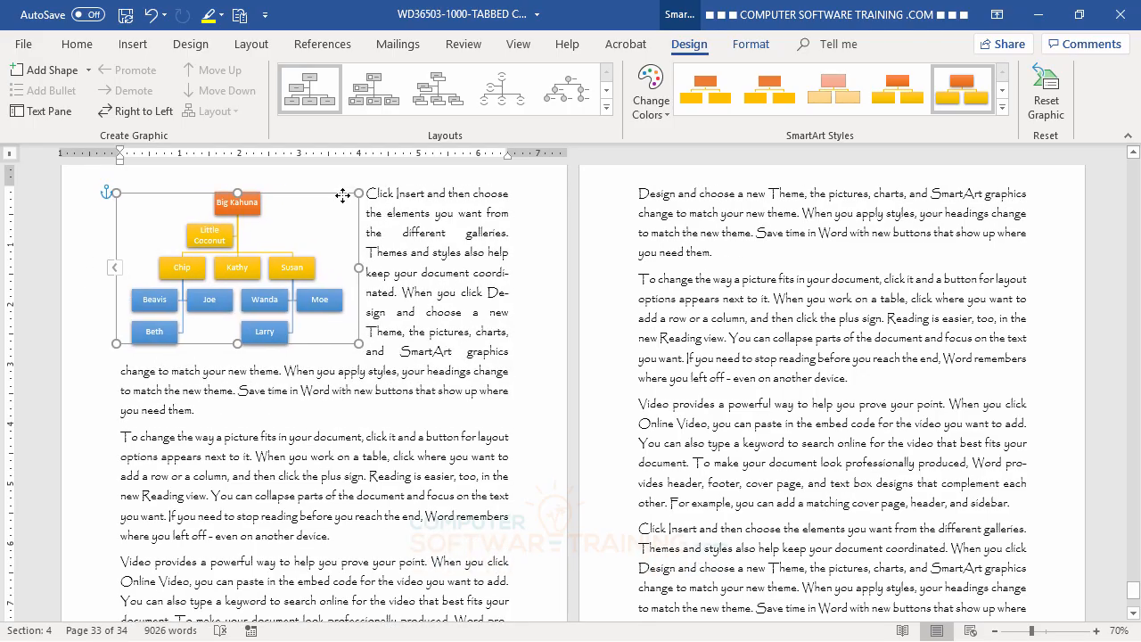
pyautogui.click(713, 288)
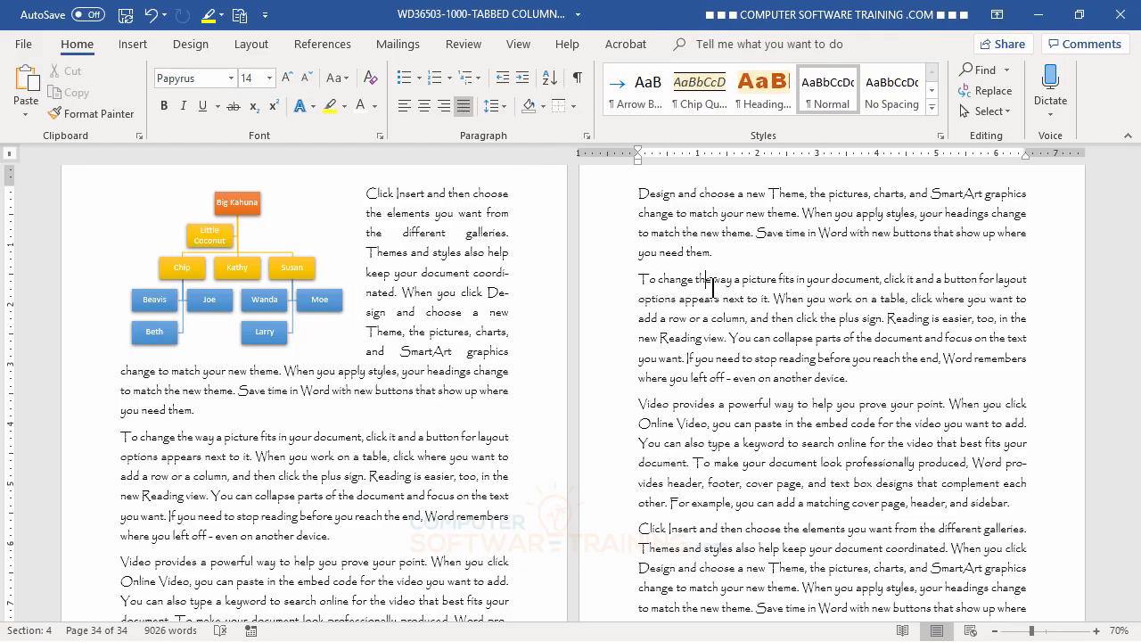
# Move the organization chart to the upper right of the text area on page 34 and deselect it.
pyautogui.click(312, 220)
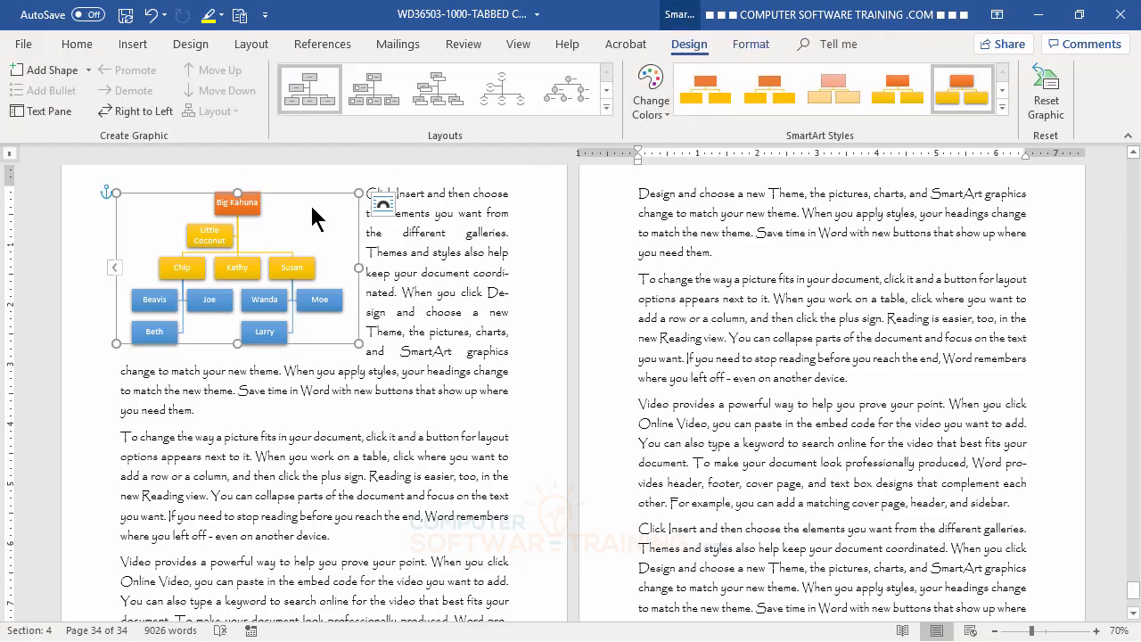
pyautogui.moveTo(312, 220); pyautogui.dragTo(996, 235)
pyautogui.click(924, 525)
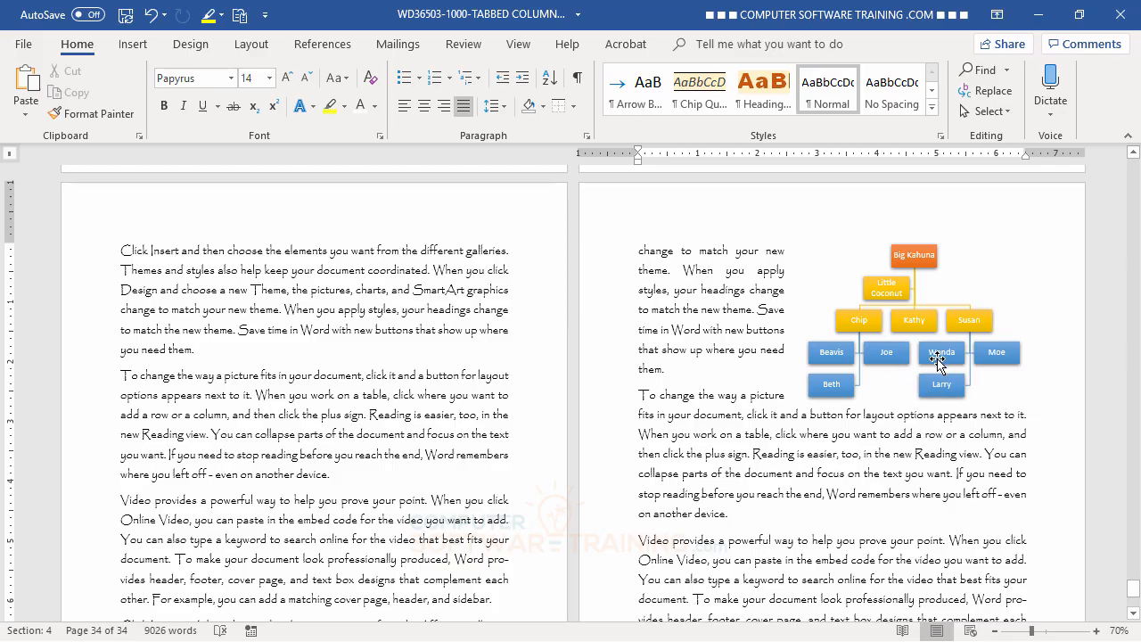
# Through the organization chart's text outline, add a fourth subordinate at the end of the first manager's group and enter the employee's name.
pyautogui.click(995, 285)
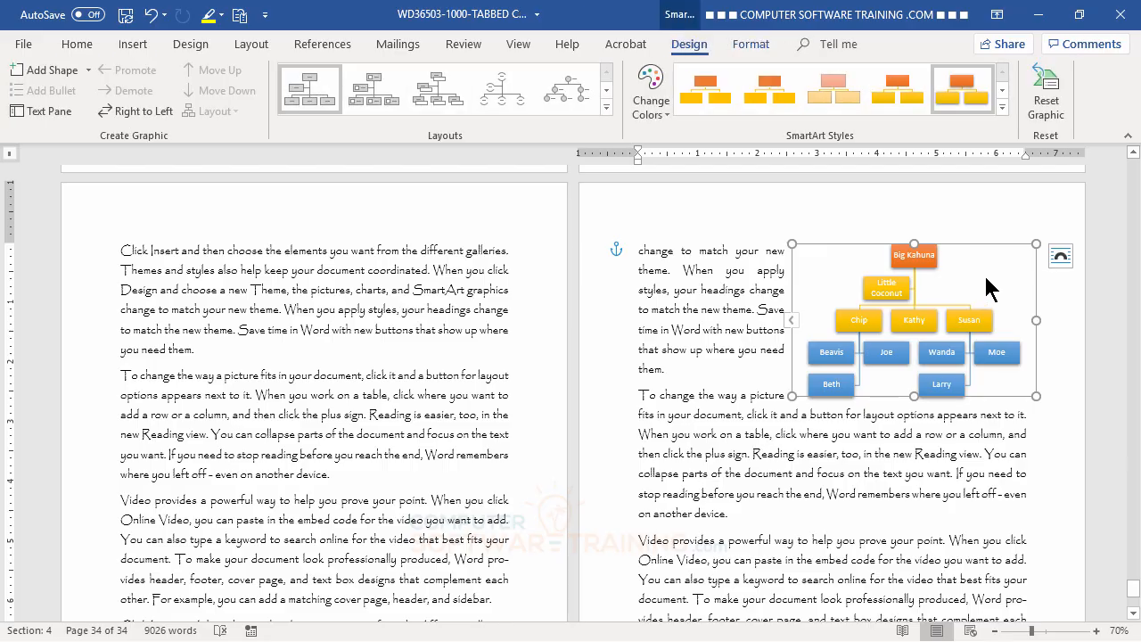
pyautogui.click(791, 323)
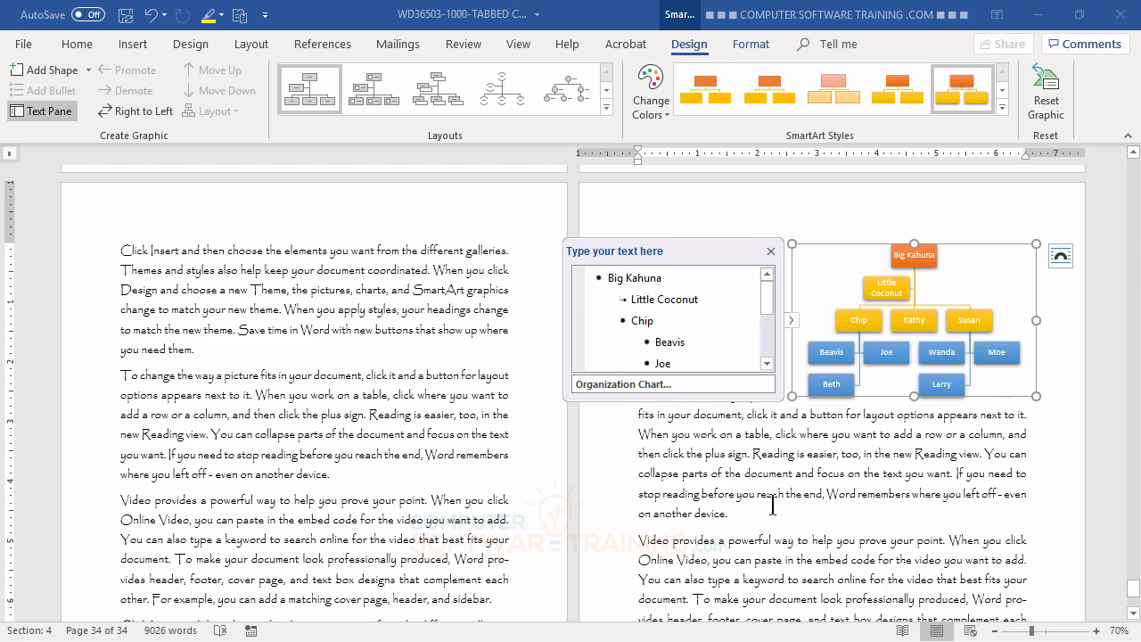
pyautogui.click(767, 363)
pyautogui.click(767, 362)
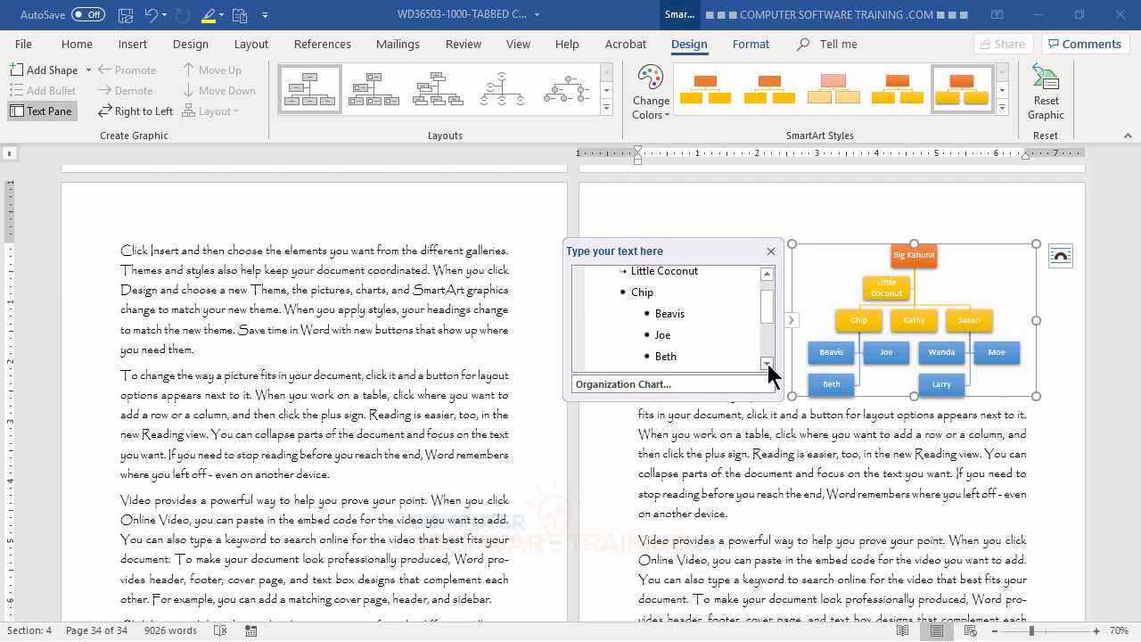
pyautogui.click(767, 363)
pyautogui.click(687, 343)
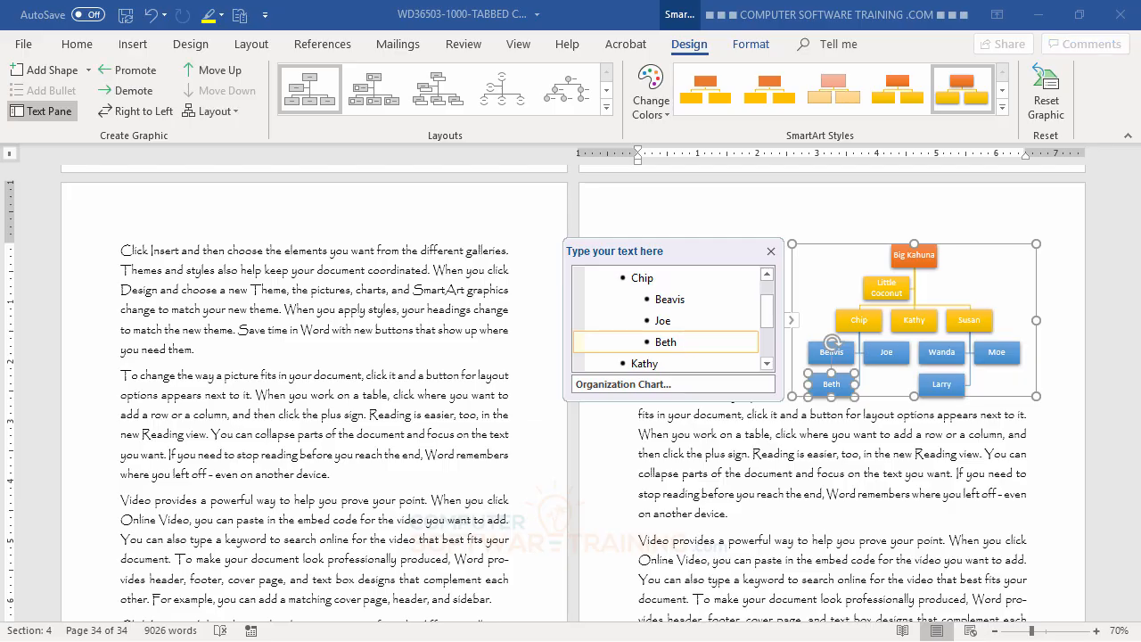
pyautogui.press('Return')
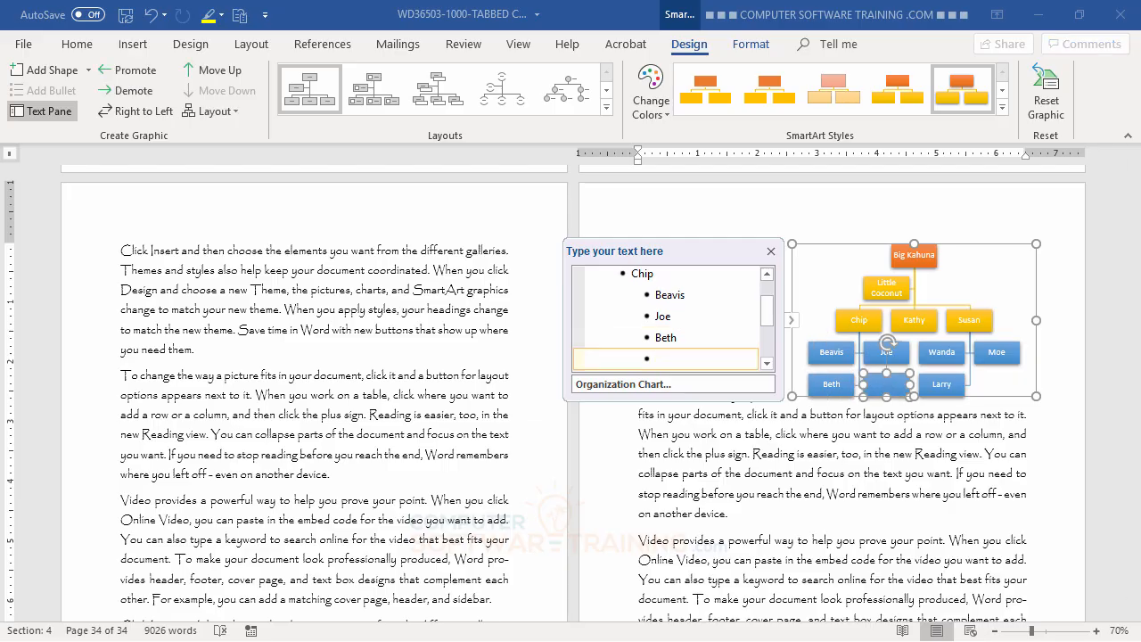
pyautogui.write('Marge')
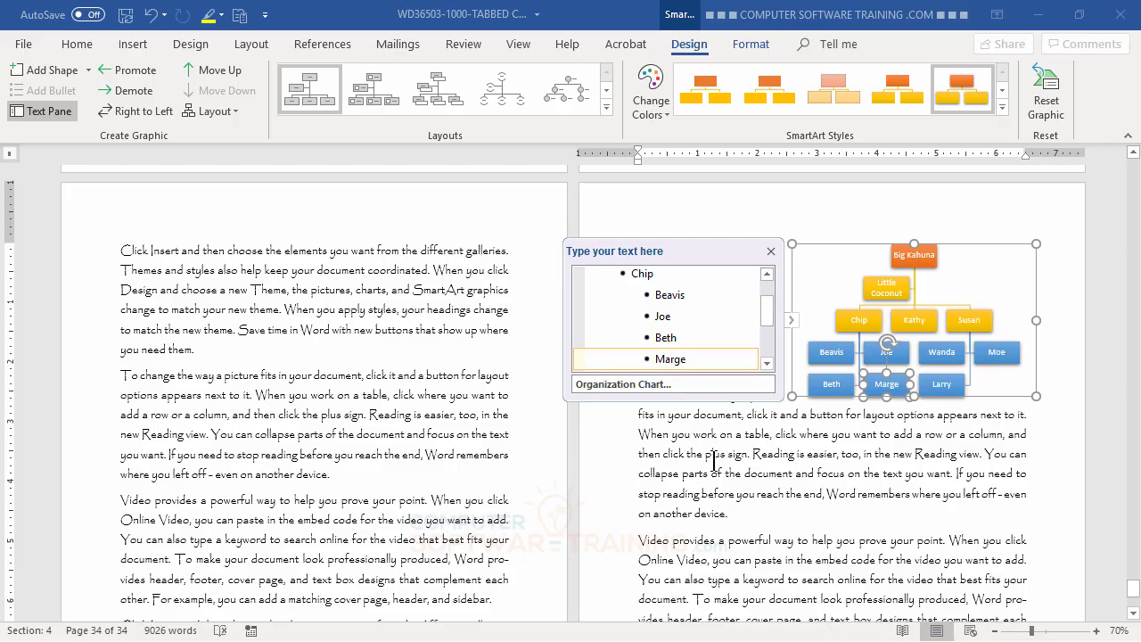
# Add a subordinate directly after the first one under the third manager and enter the employee's name.
pyautogui.moveTo(766, 363); pyautogui.dragTo(766, 362)
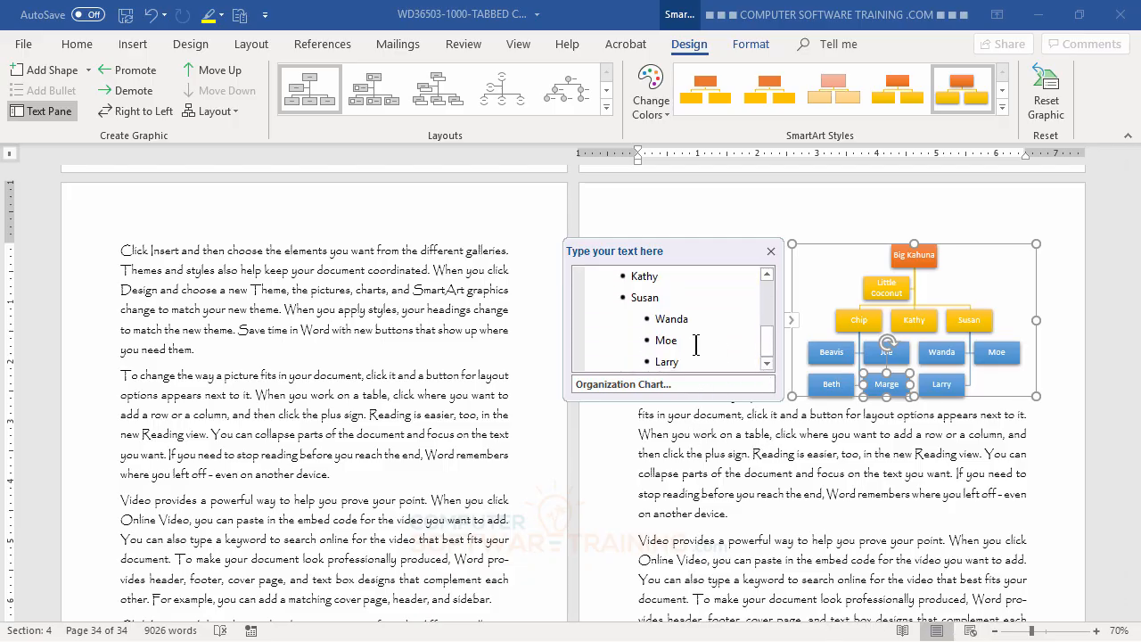
pyautogui.click(701, 323)
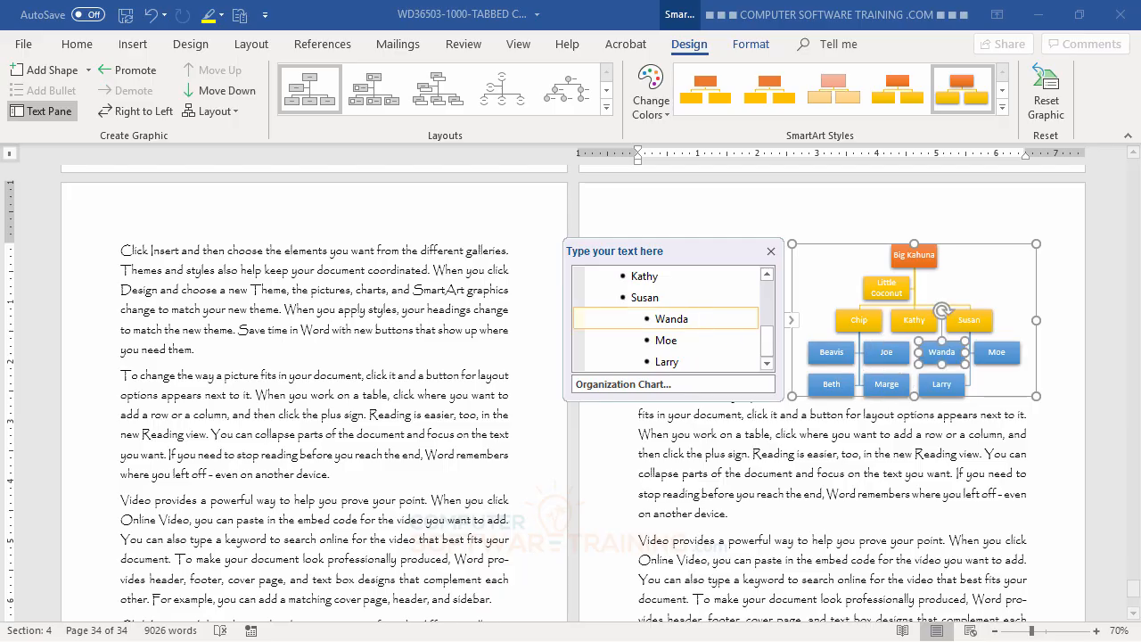
pyautogui.press('Return')
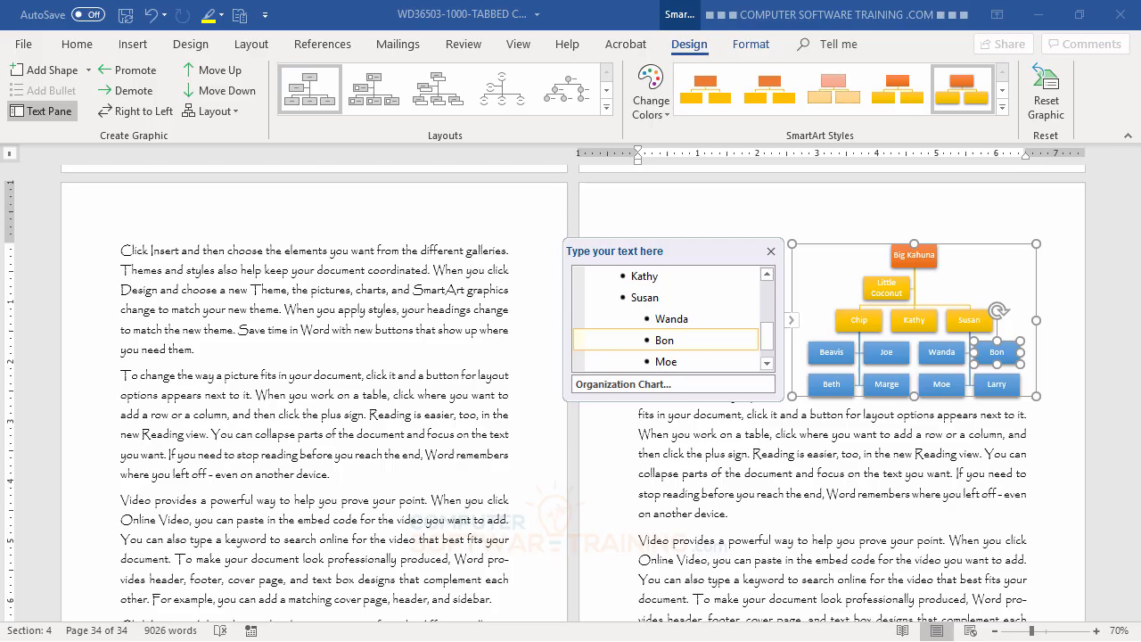
pyautogui.write('Bob')
# Add a second assistant after Little Coconut, enter the assistant's name, and deselect the organization chart.
pyautogui.click(767, 274)
pyautogui.click(766, 274)
pyautogui.click(767, 275)
pyautogui.click(767, 274)
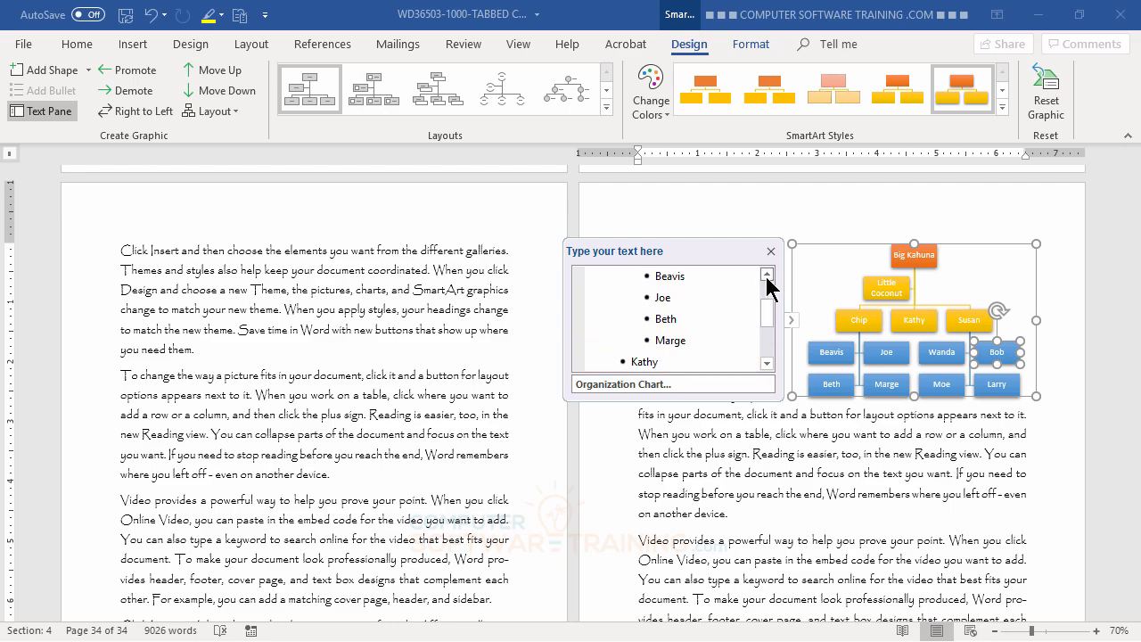
pyautogui.doubleClick(766, 275)
pyautogui.click(767, 275)
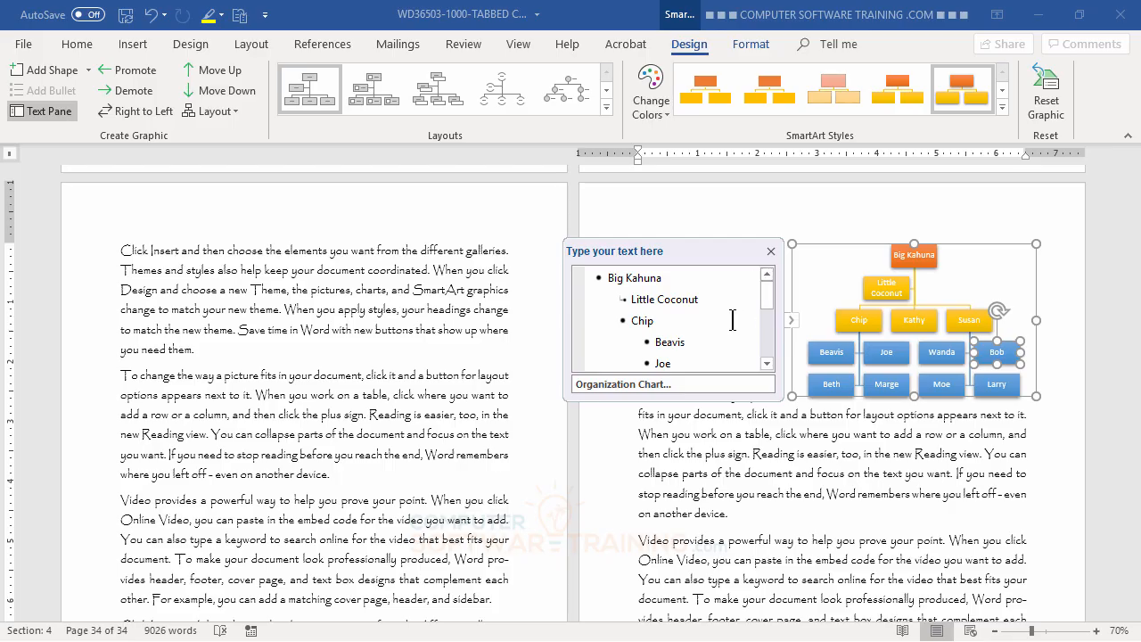
pyautogui.click(705, 301)
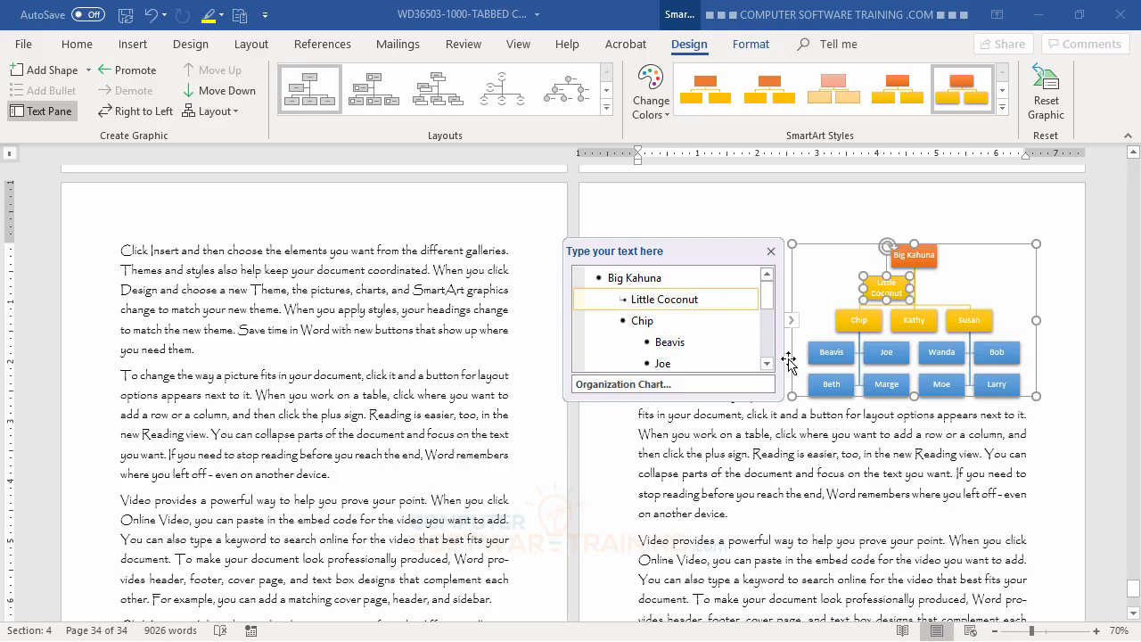
pyautogui.press('Return')
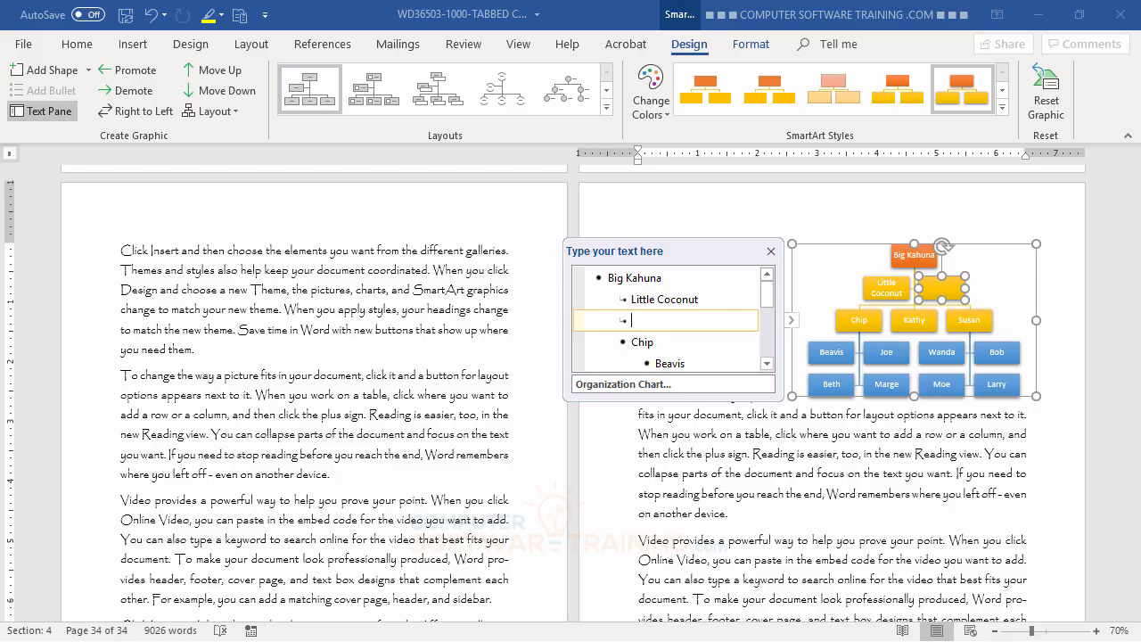
pyautogui.write('Pam Palm Tree')
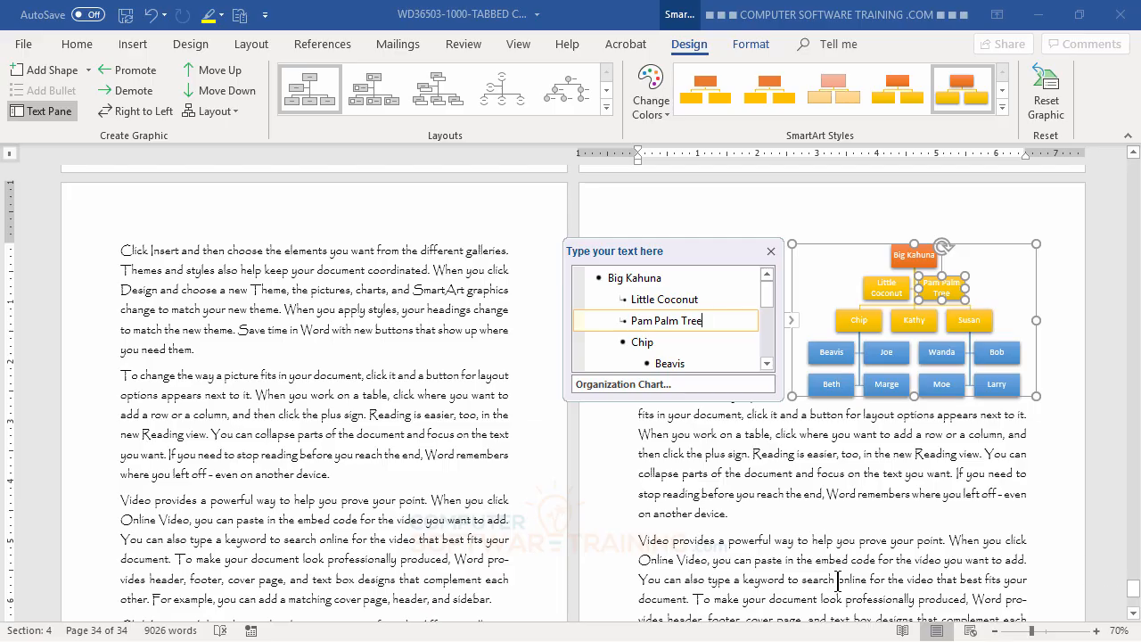
pyautogui.click(880, 455)
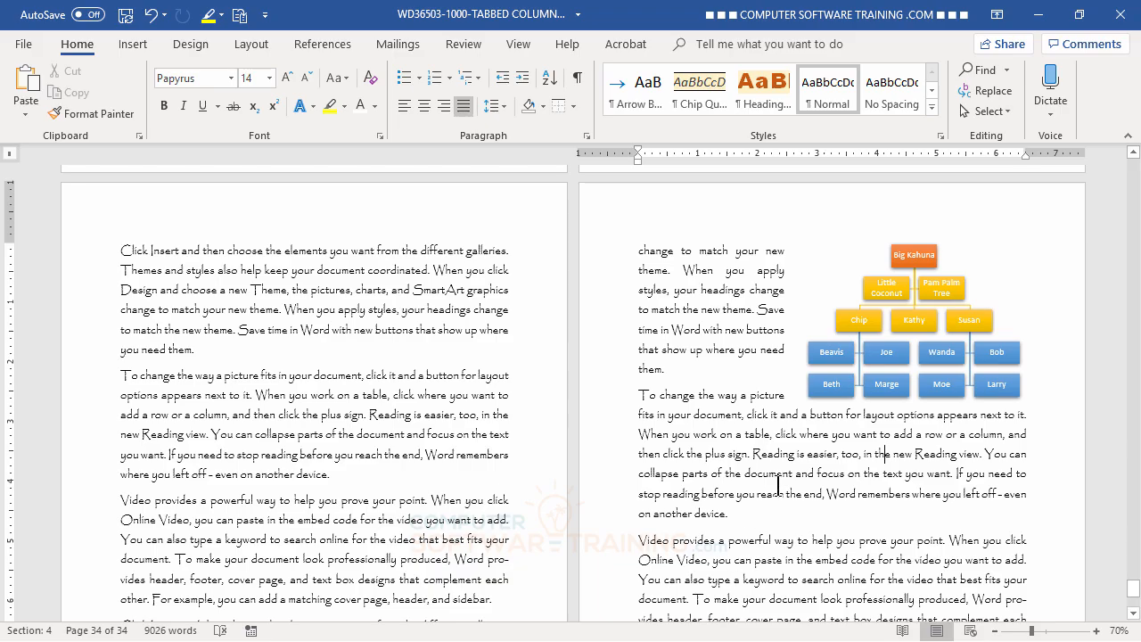
# Insert a Text Cycle SmartArt graphic at the start of the "To change the way" paragraph on page 33.
pyautogui.scroll(-3, 785, 461)
pyautogui.scroll(-2, 785, 462)
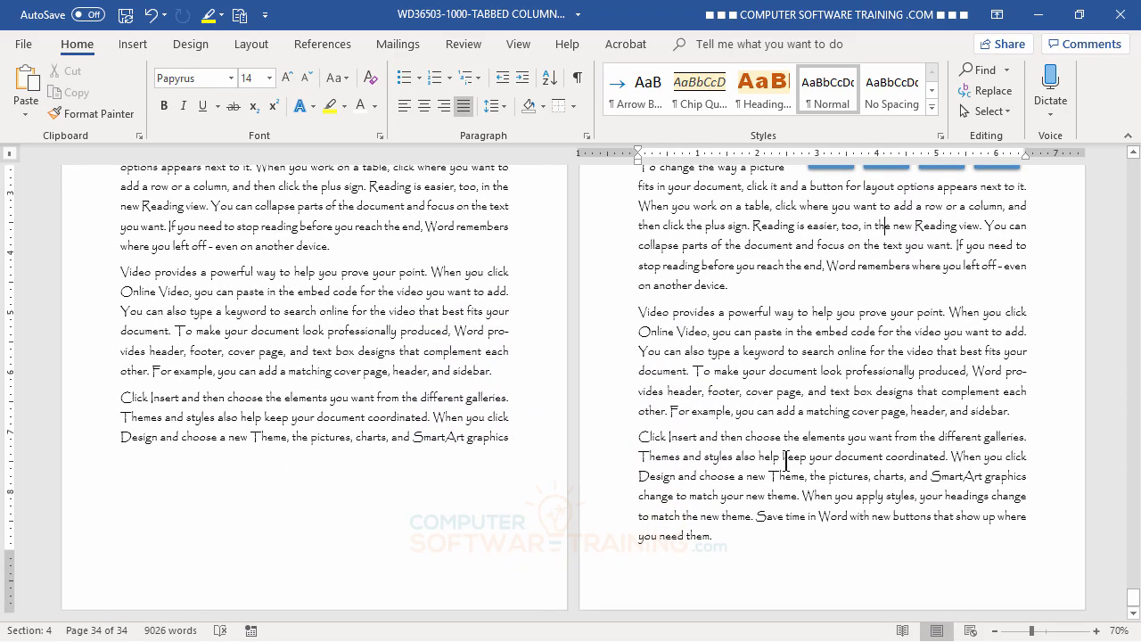
pyautogui.scroll(2, 786, 462)
pyautogui.scroll(2, 274, 417)
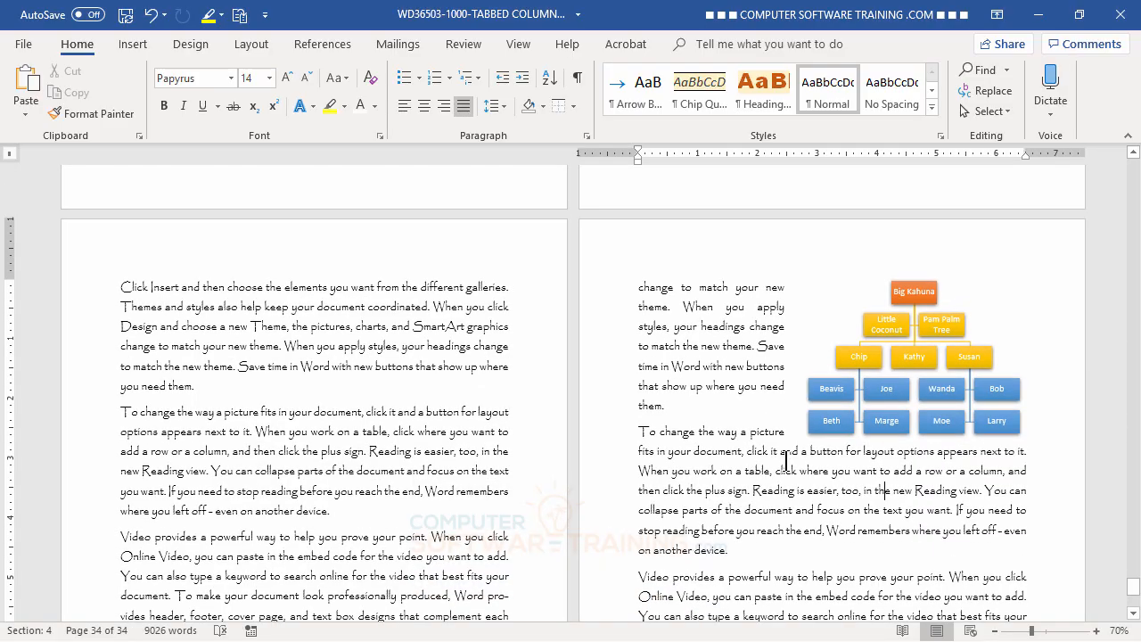
pyautogui.scroll(-1, 273, 417)
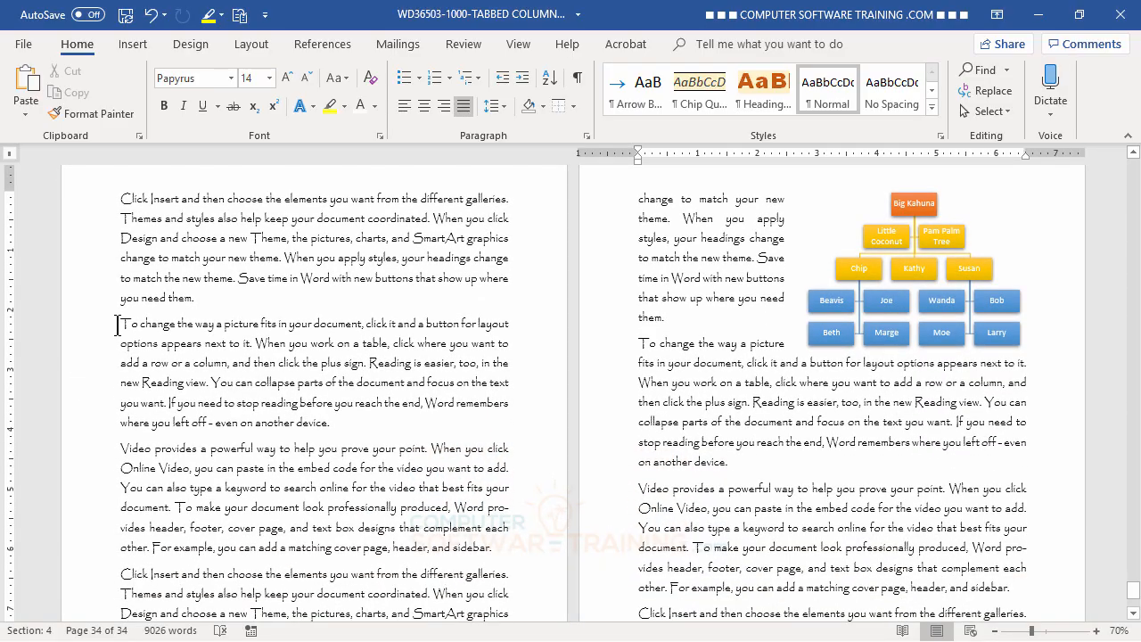
pyautogui.click(119, 324)
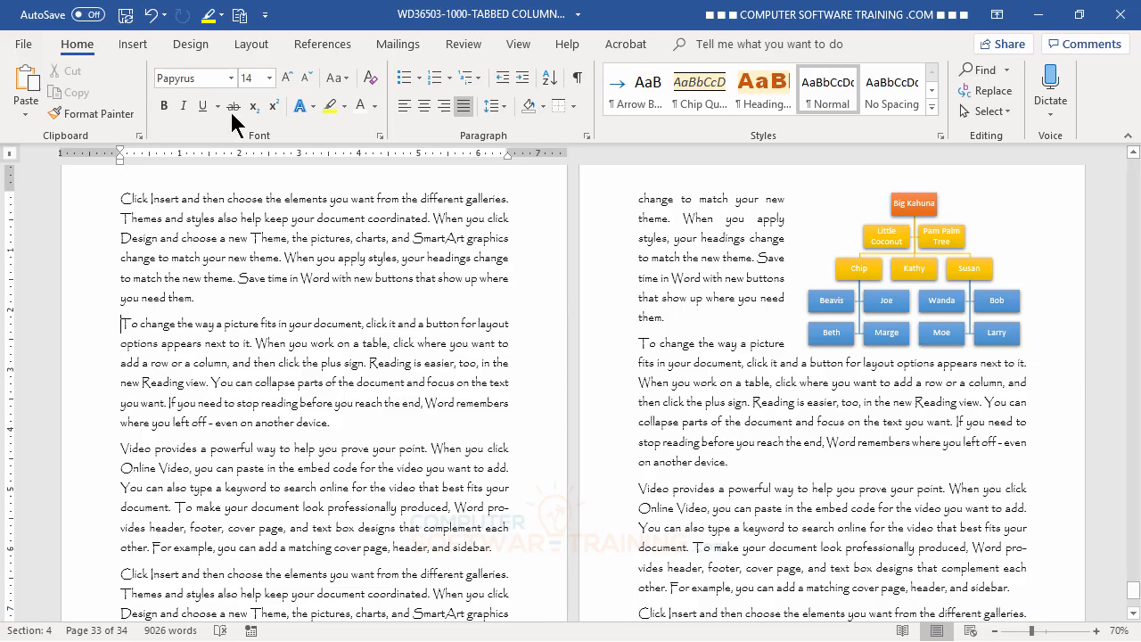
pyautogui.click(131, 45)
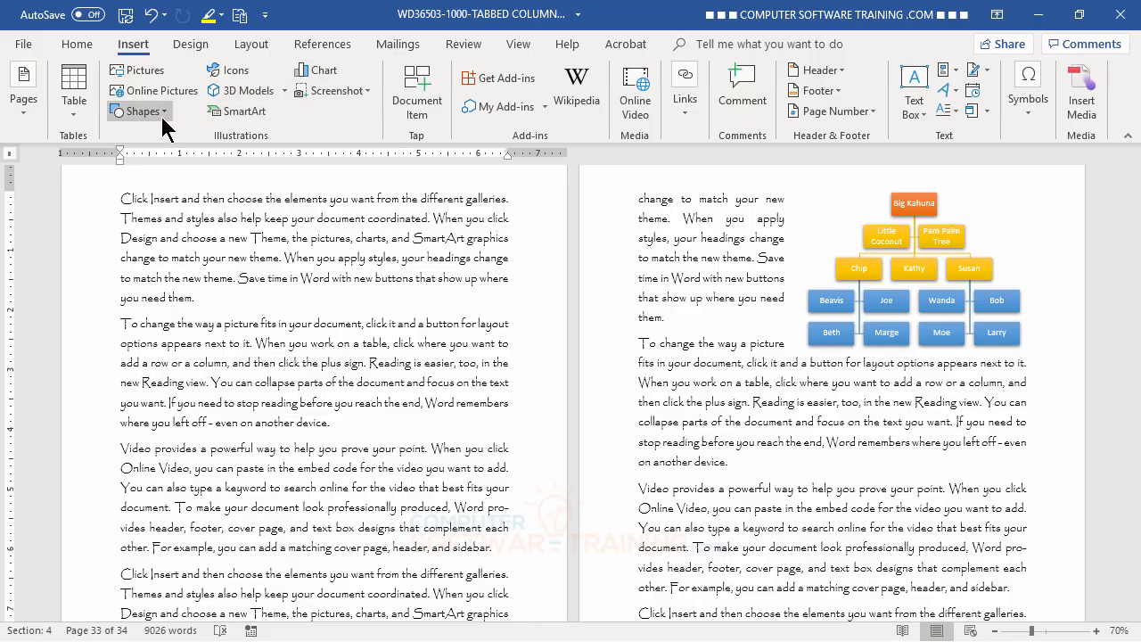
pyautogui.click(238, 112)
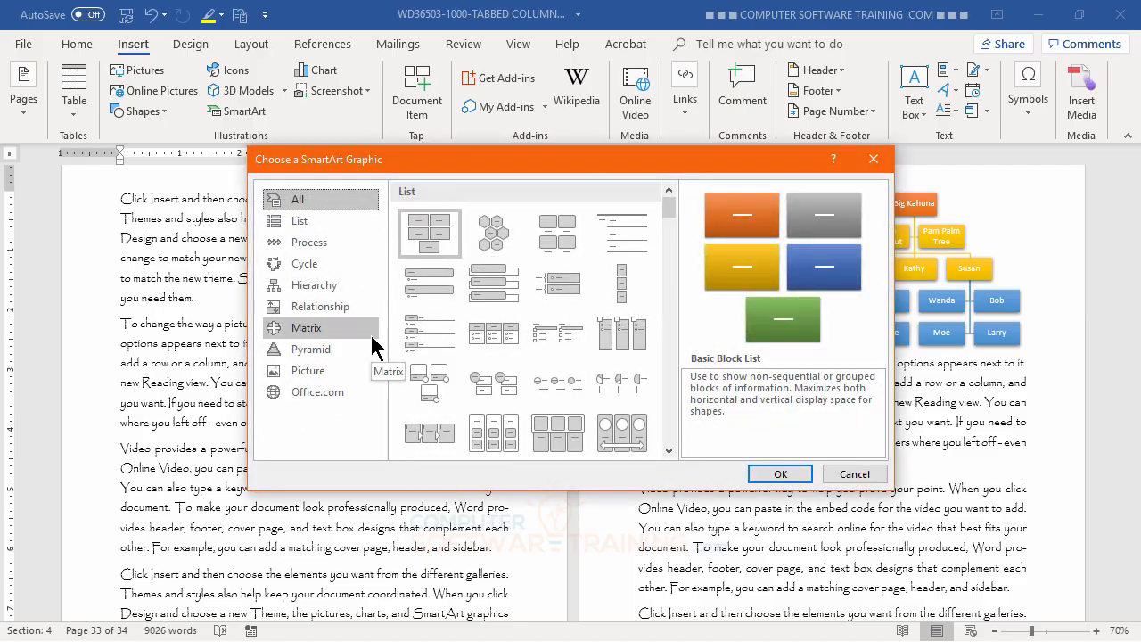
pyautogui.click(312, 265)
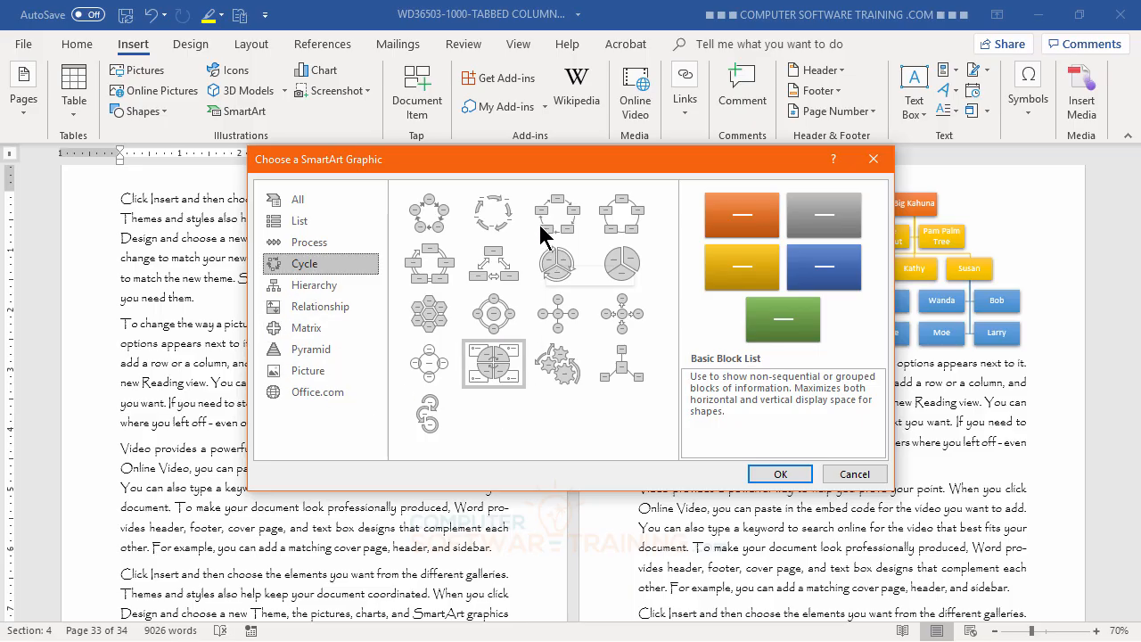
pyautogui.click(494, 217)
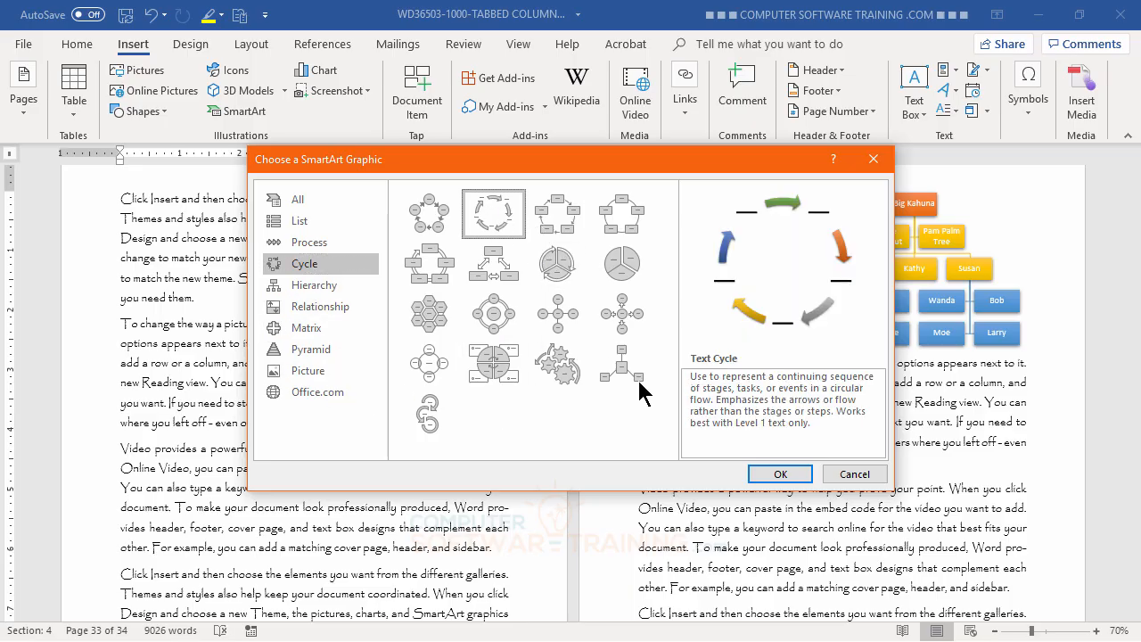
pyautogui.click(778, 474)
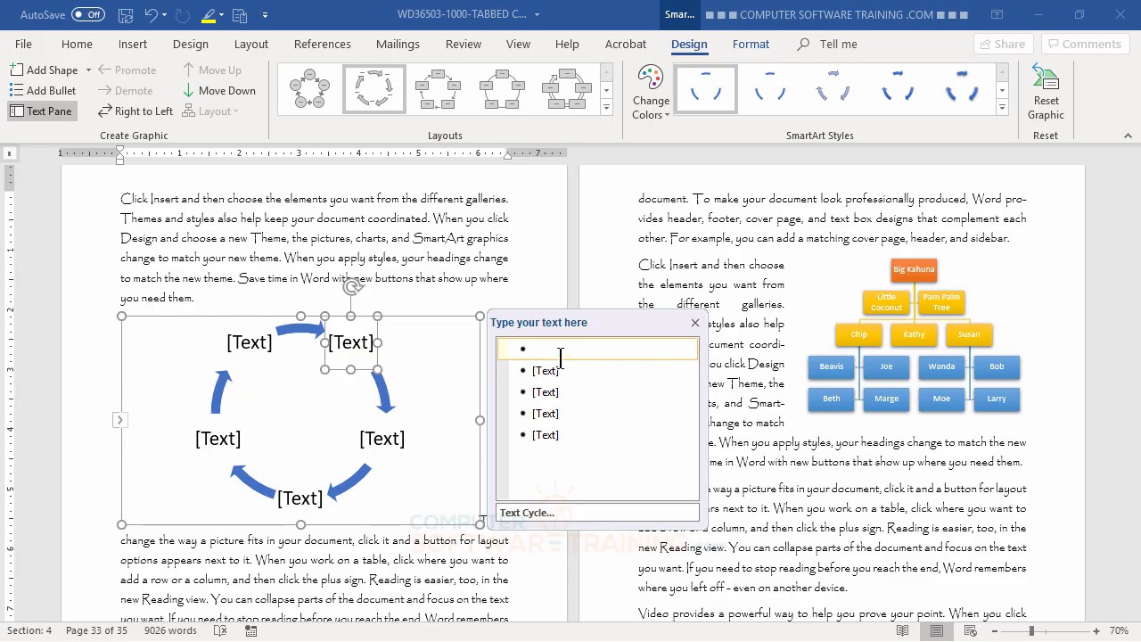
# Fill the five text cycle items with the placeholder texts ere, ewrrwe, rerwe, erwe and erwe.
pyautogui.write('ere')
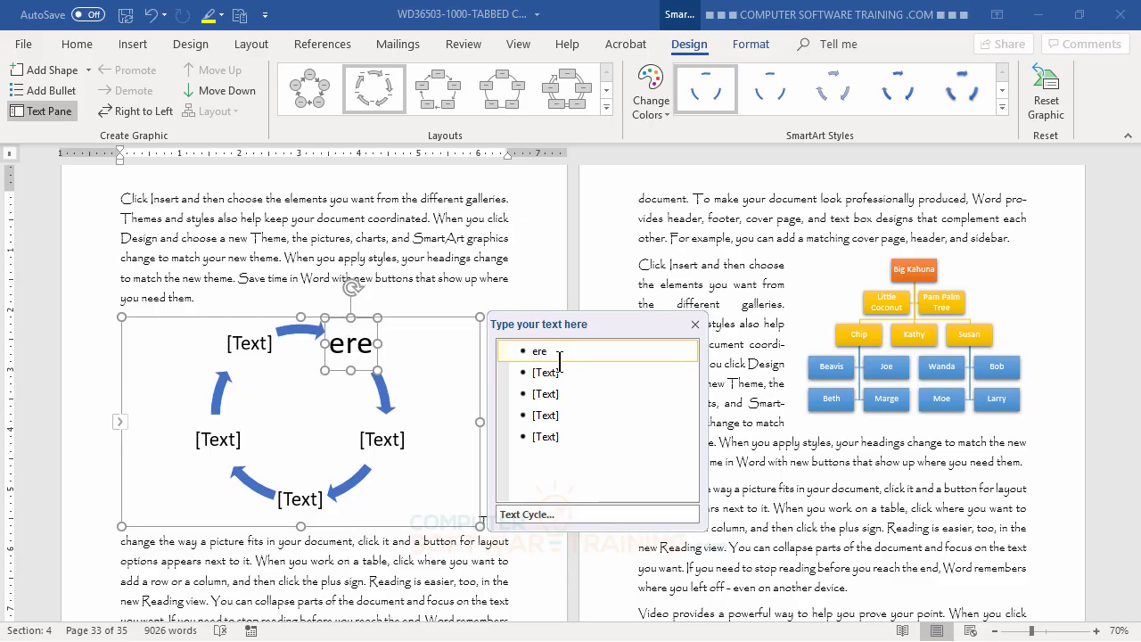
pyautogui.press('Down')
pyautogui.write('ewrrwe')
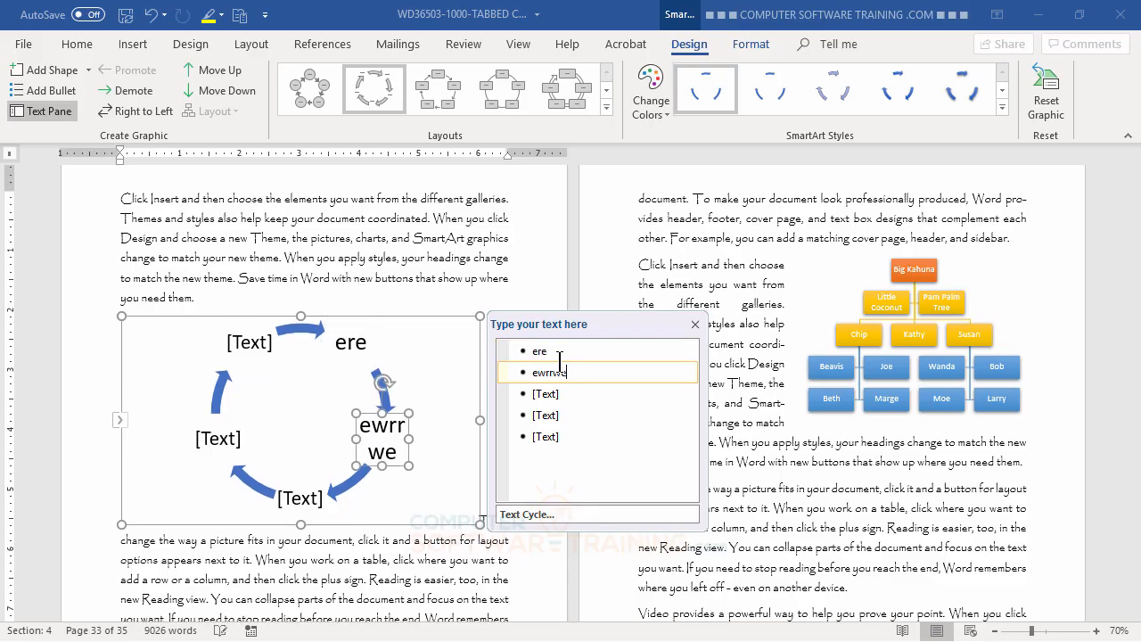
pyautogui.press('Down')
pyautogui.write('rerwe')
pyautogui.press('Down')
pyautogui.write('erwe')
pyautogui.press('Down')
pyautogui.write('erwe')
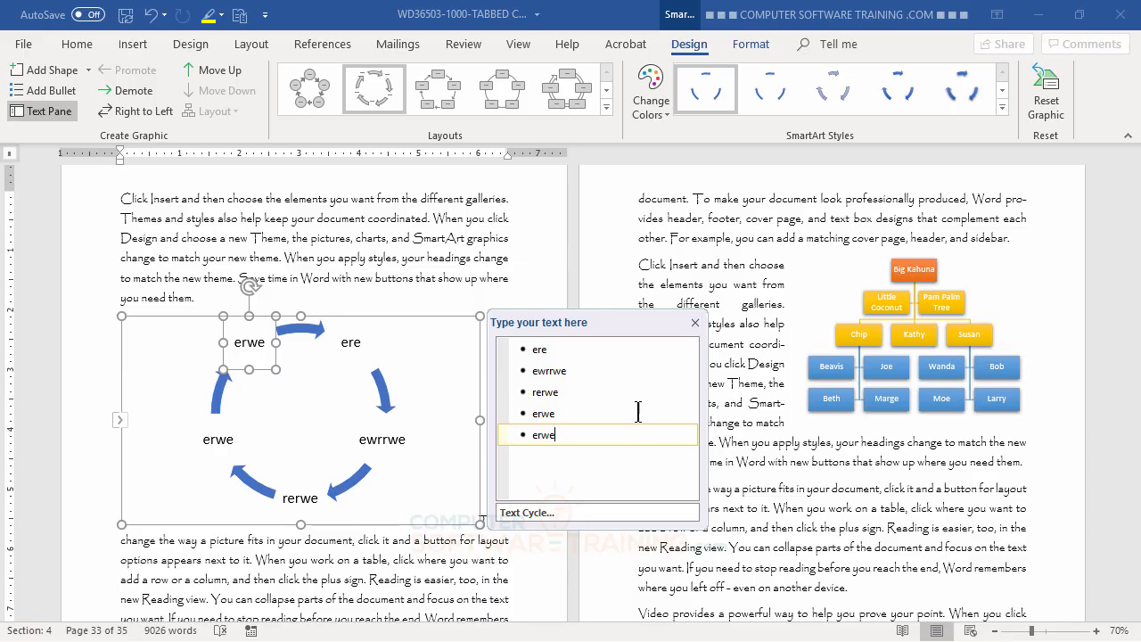
# Add a sixth cycle item reading ljkljlk, close the text outline and deselect the graphic.
pyautogui.press('Return')
pyautogui.write('ljkljlk')
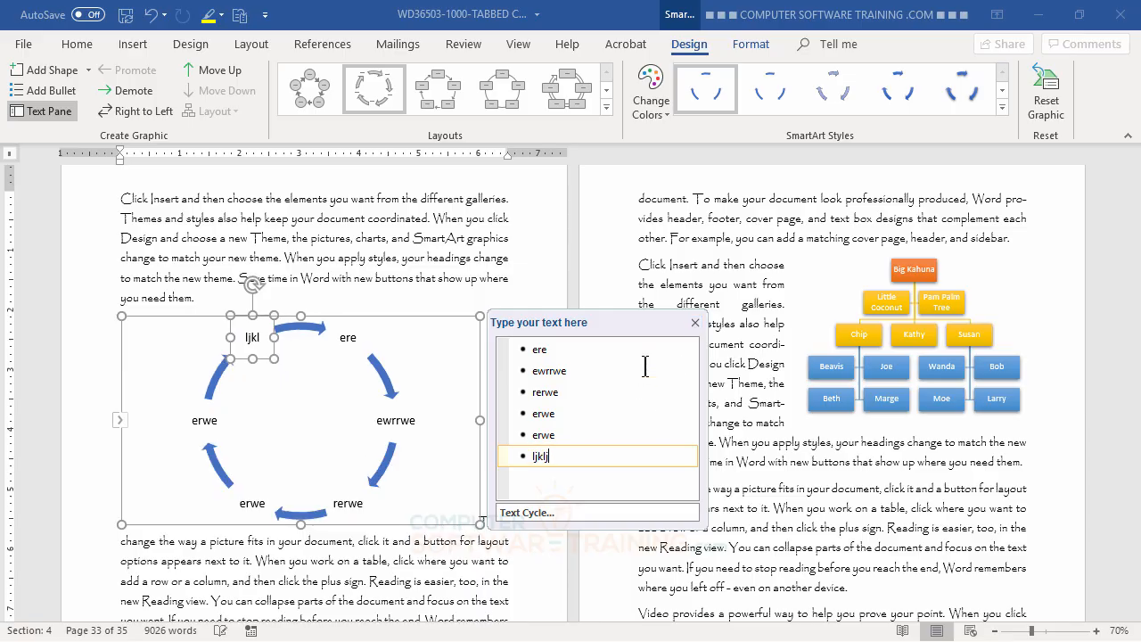
pyautogui.click(695, 322)
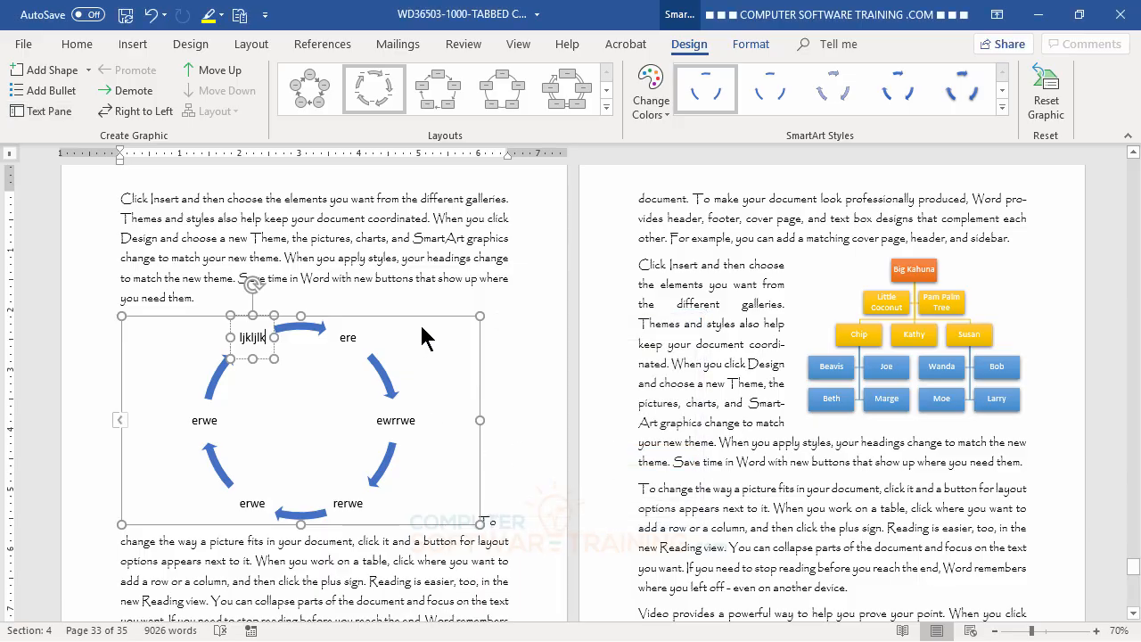
pyautogui.click(460, 238)
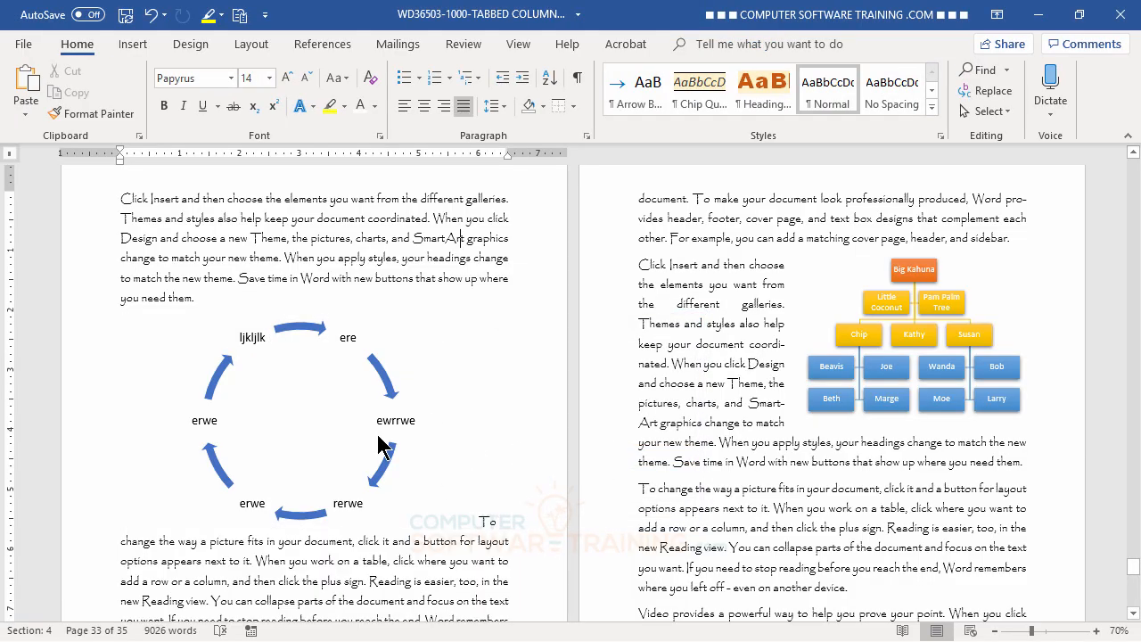
# Shrink the text cycle graphic proportionally to about 4.4 inches wide, apply Square text wrapping that moves with text, and deselect it.
pyautogui.click(356, 412)
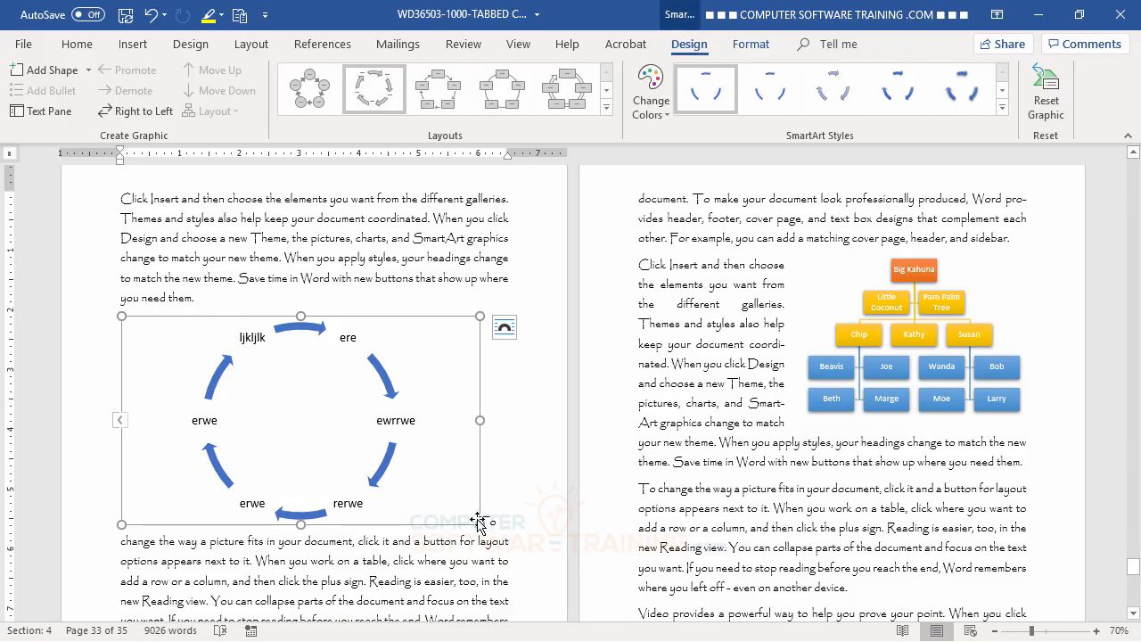
pyautogui.moveTo(479, 524); pyautogui.dragTo(385, 455)
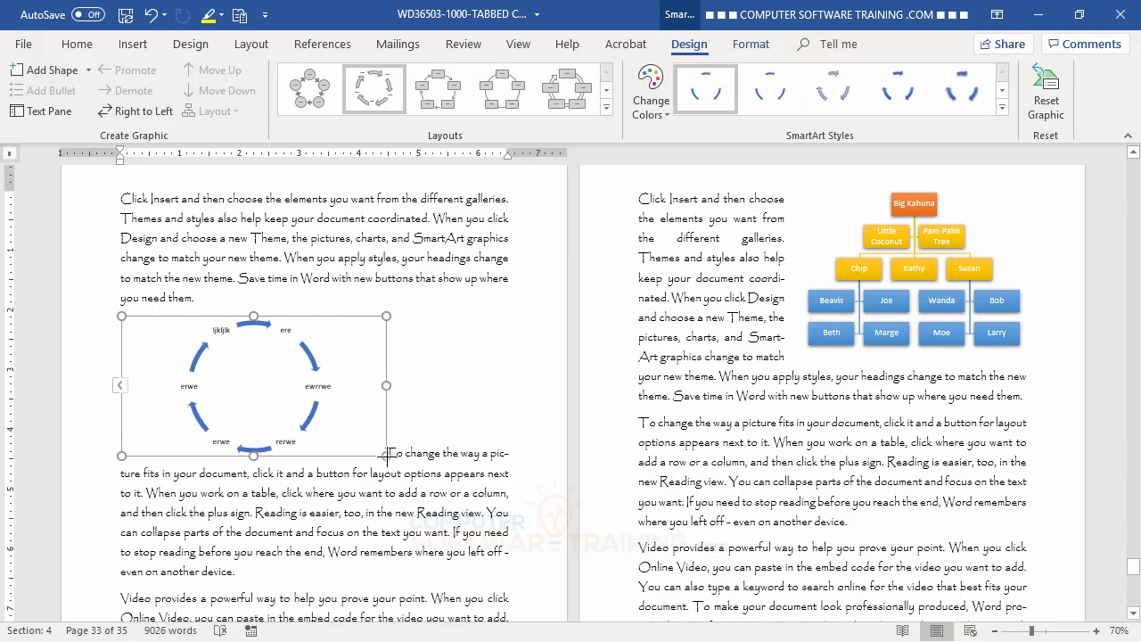
pyautogui.click(411, 328)
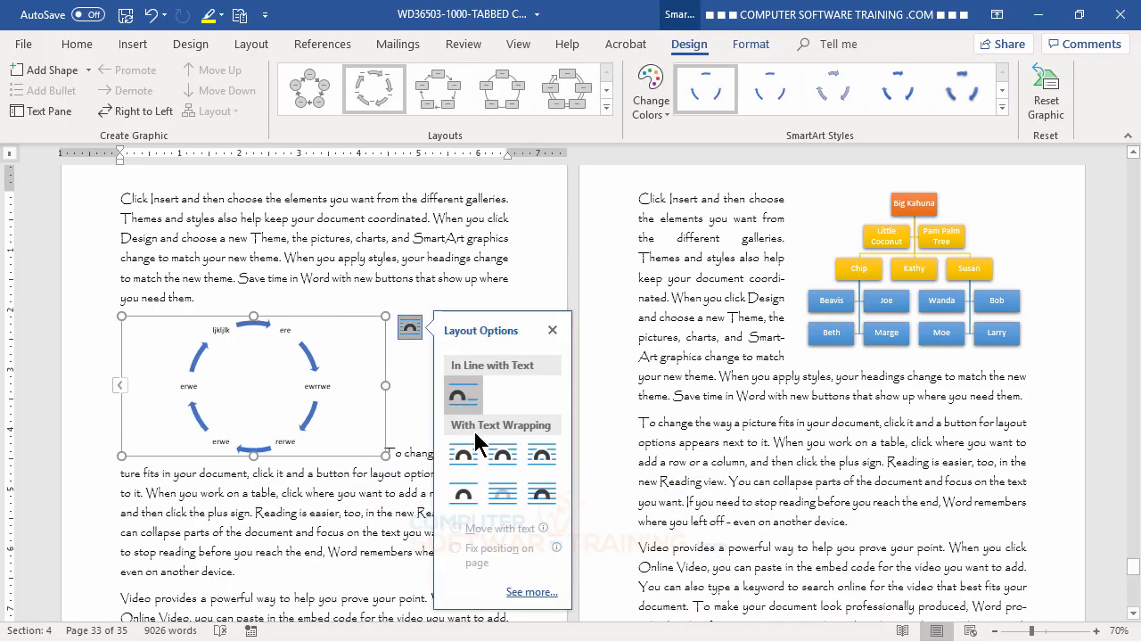
pyautogui.click(497, 464)
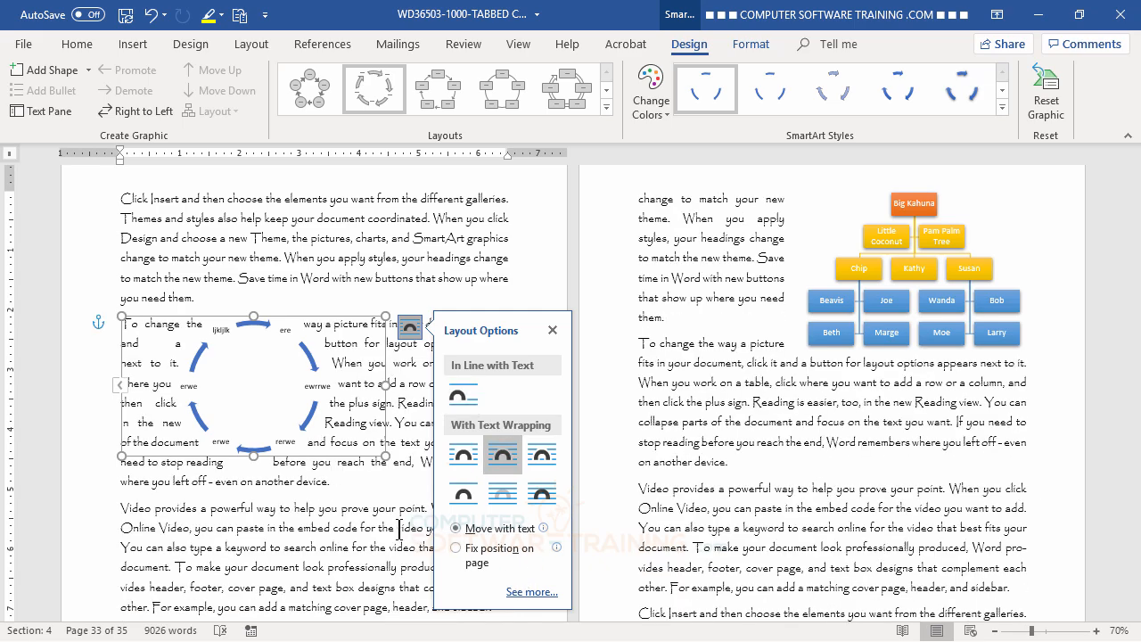
pyautogui.click(463, 458)
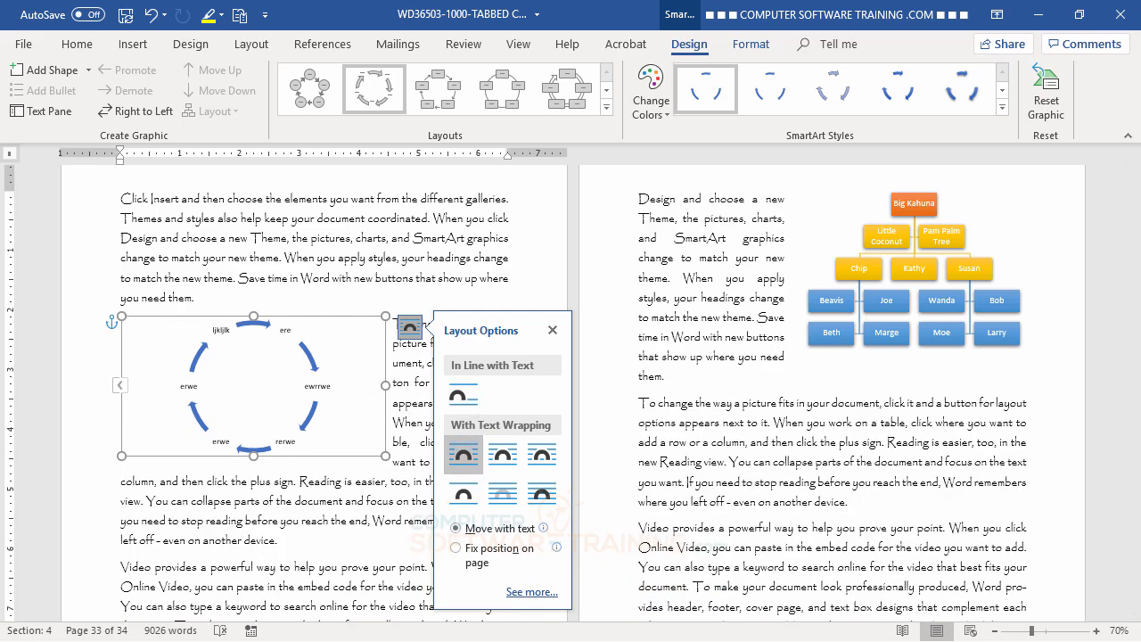
pyautogui.click(265, 548)
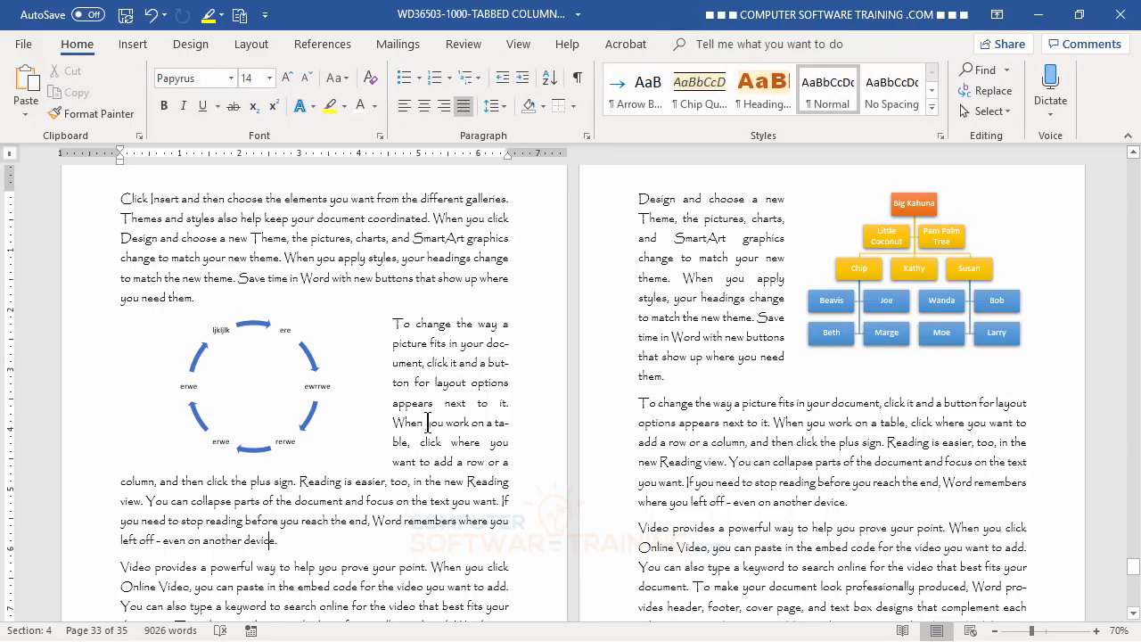
# Recolor the text cycle SmartArt with the outlined arrow color variation from the Accent 2 group.
pyautogui.click(287, 337)
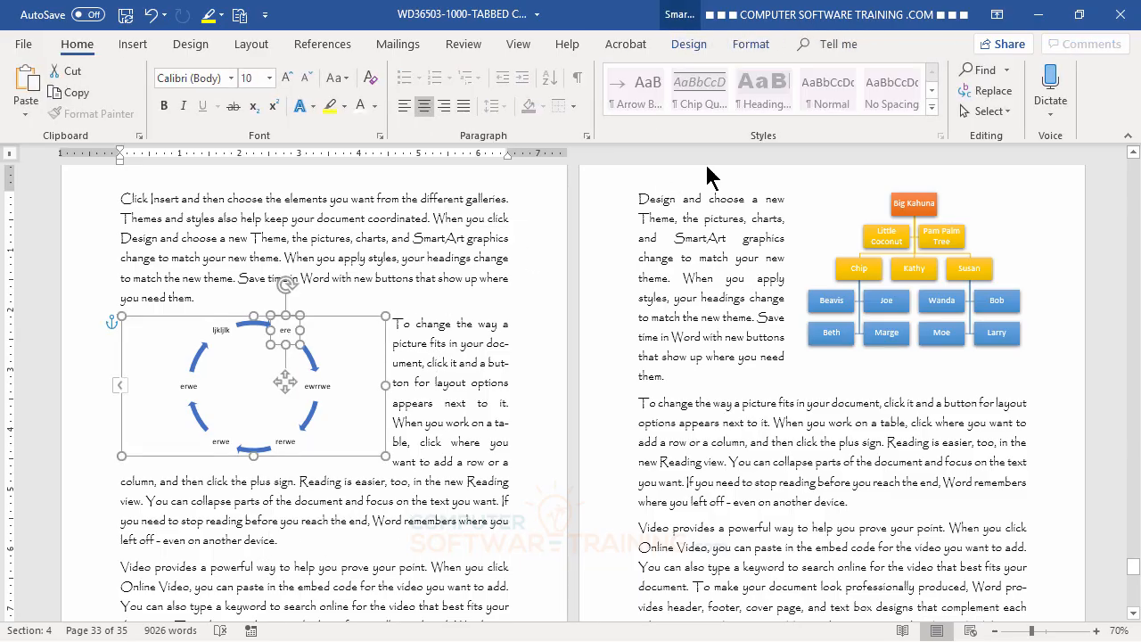
pyautogui.click(752, 46)
pyautogui.click(688, 45)
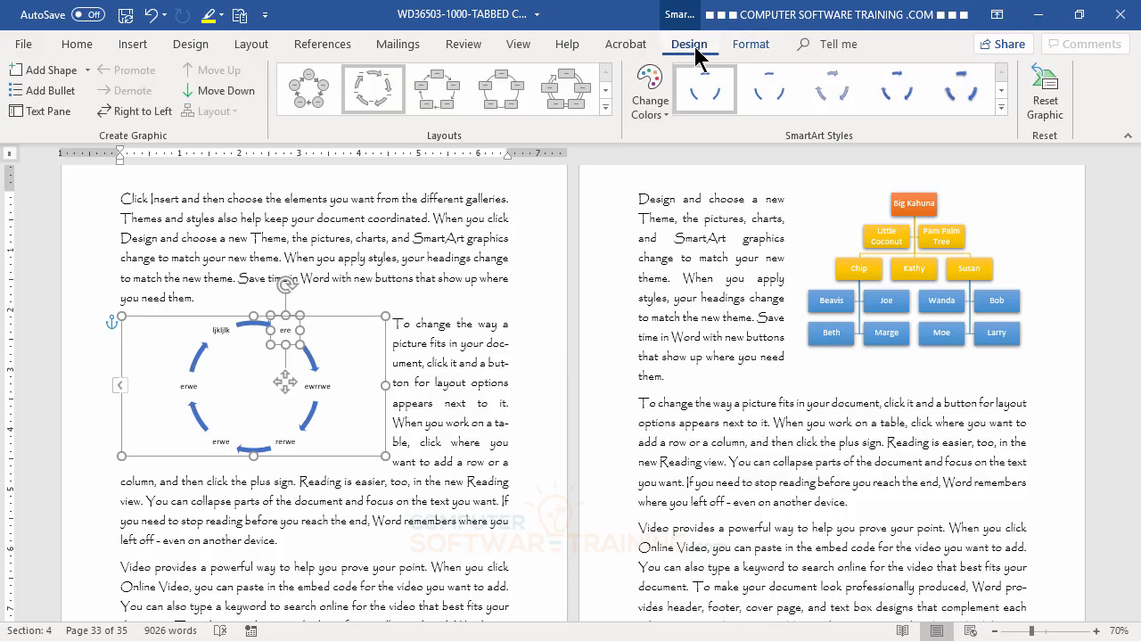
pyautogui.click(651, 107)
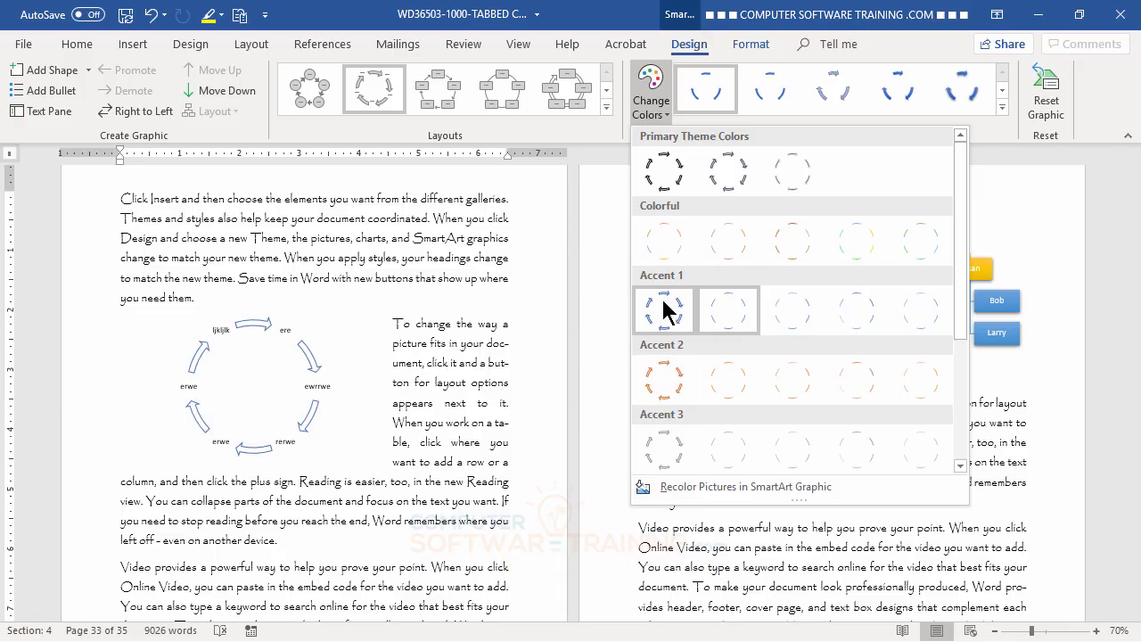
pyautogui.click(664, 379)
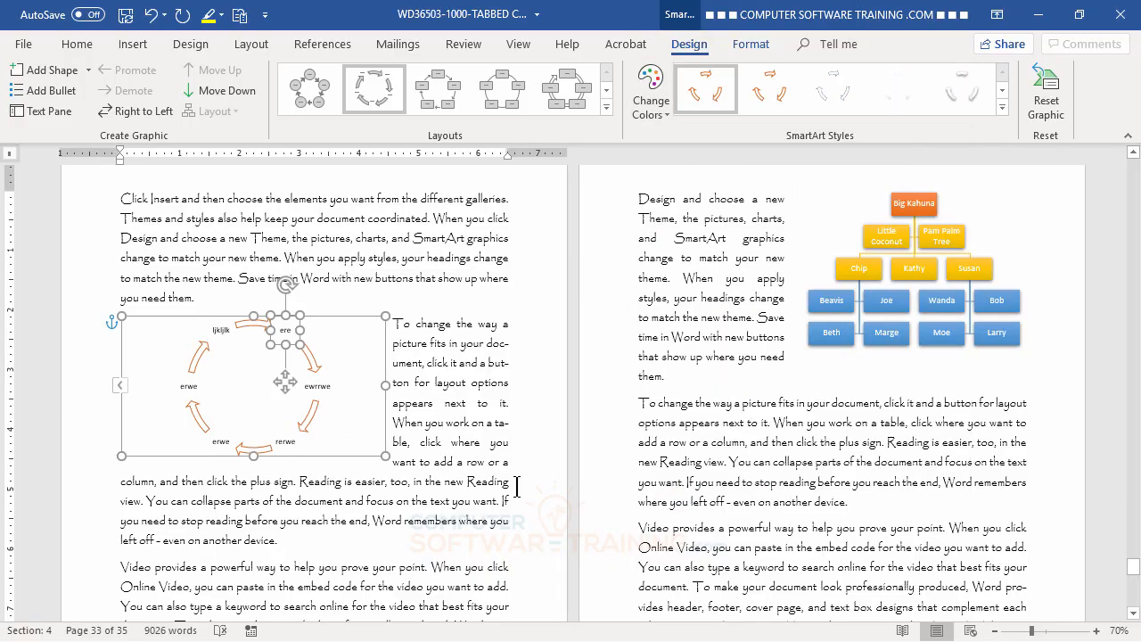